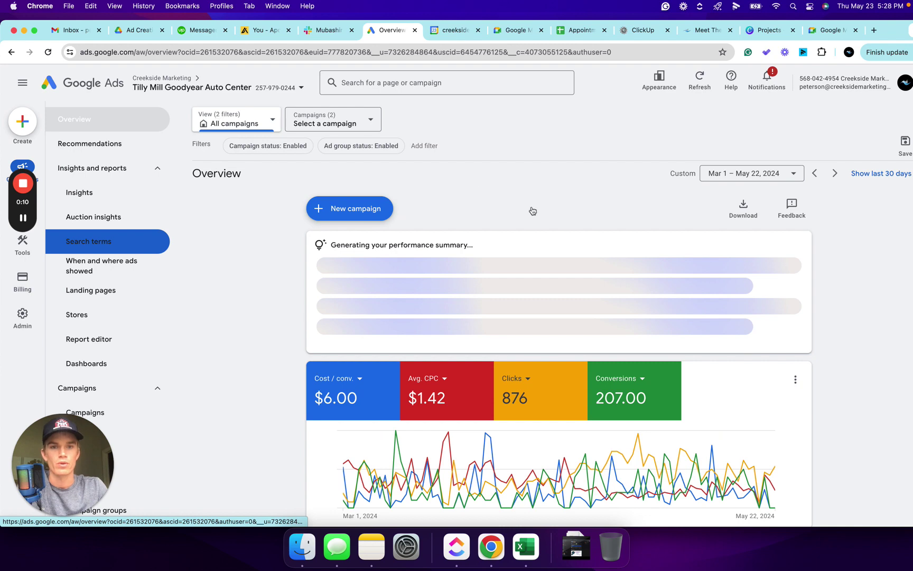
- Review the account's auto-apply settings for both the Maintain your ads and Grow your business recommendations, and return to the recommendations page
{"action": "scroll", "coordinate": [302, 378], "scroll_direction": "down", "scroll_amount": 3}
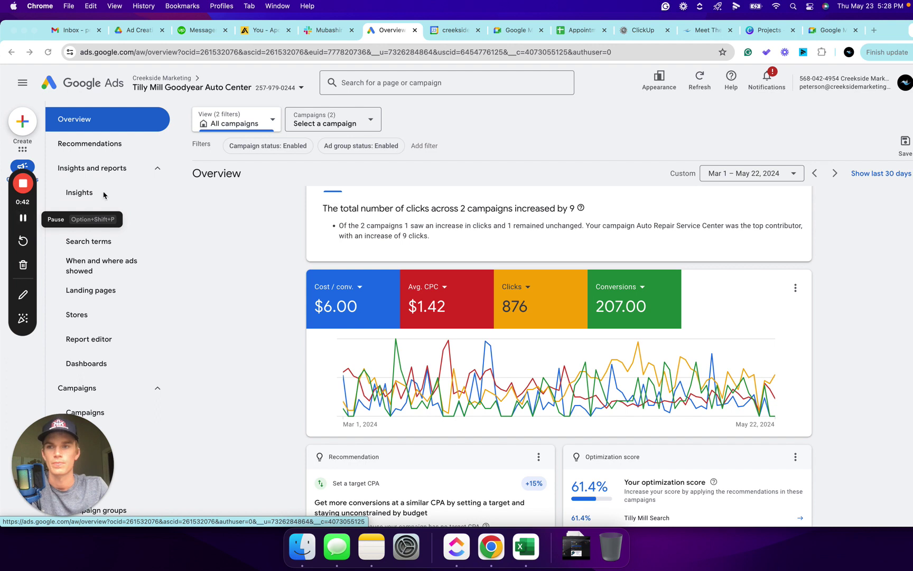
{"action": "left_click", "coordinate": [113, 146]}
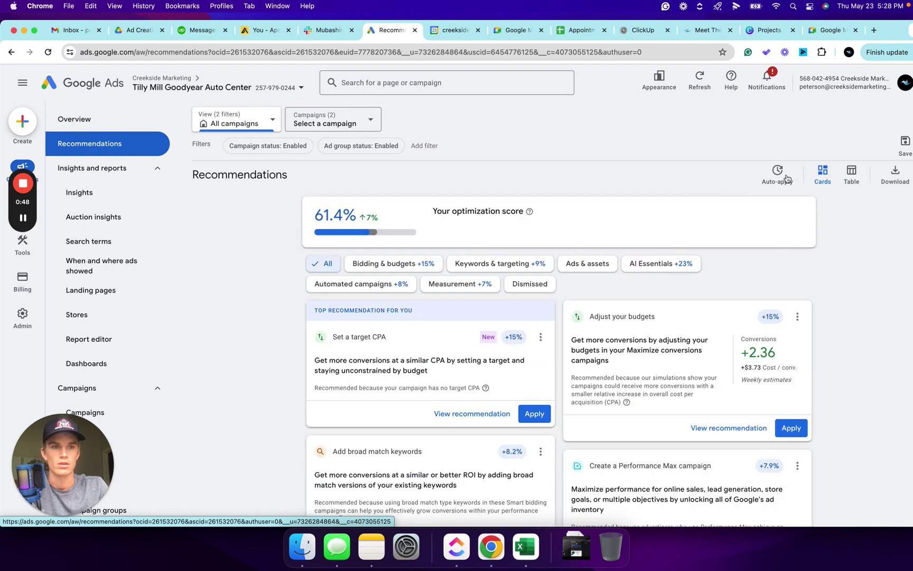
{"action": "left_click", "coordinate": [781, 175]}
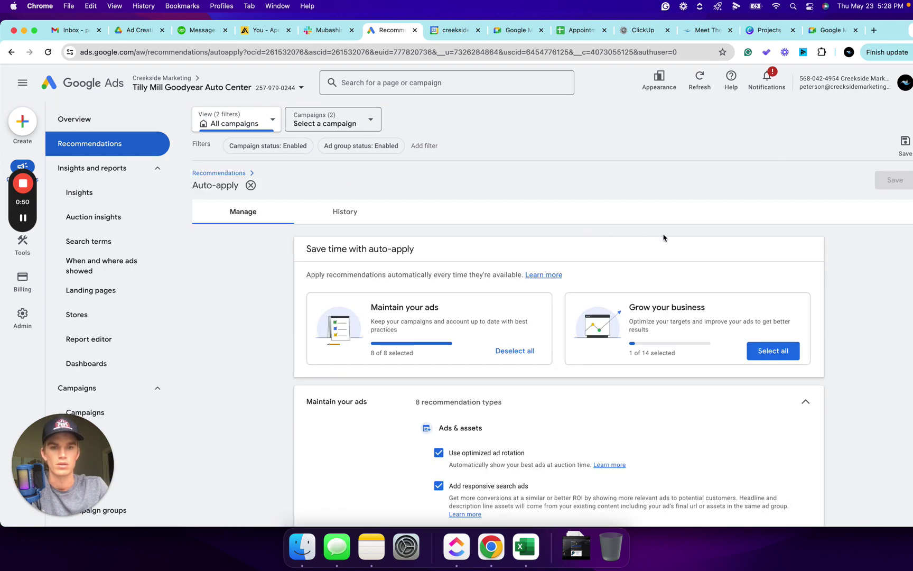
{"action": "scroll", "coordinate": [451, 377], "scroll_direction": "down", "scroll_amount": 8}
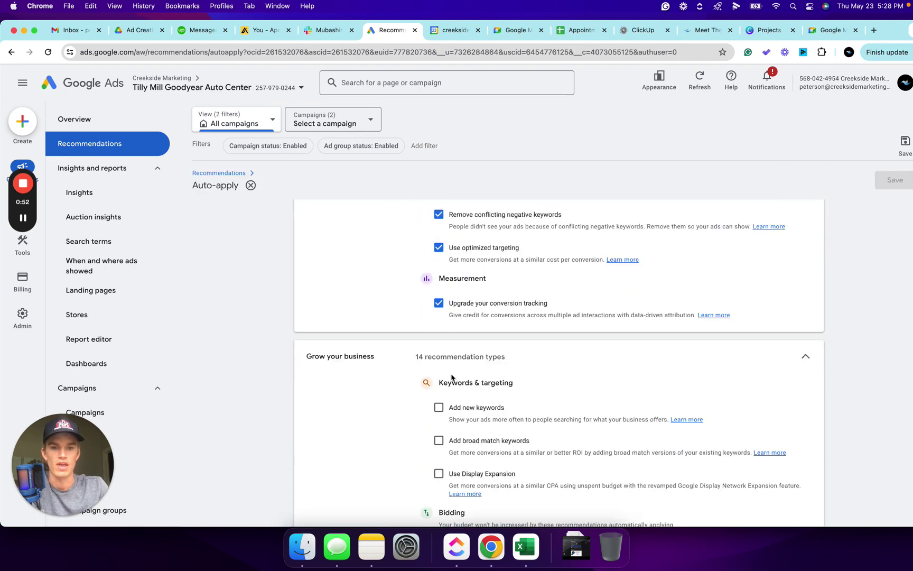
{"action": "scroll", "coordinate": [452, 377], "scroll_direction": "down", "scroll_amount": 4}
{"action": "scroll", "coordinate": [452, 375], "scroll_direction": "up", "scroll_amount": 2}
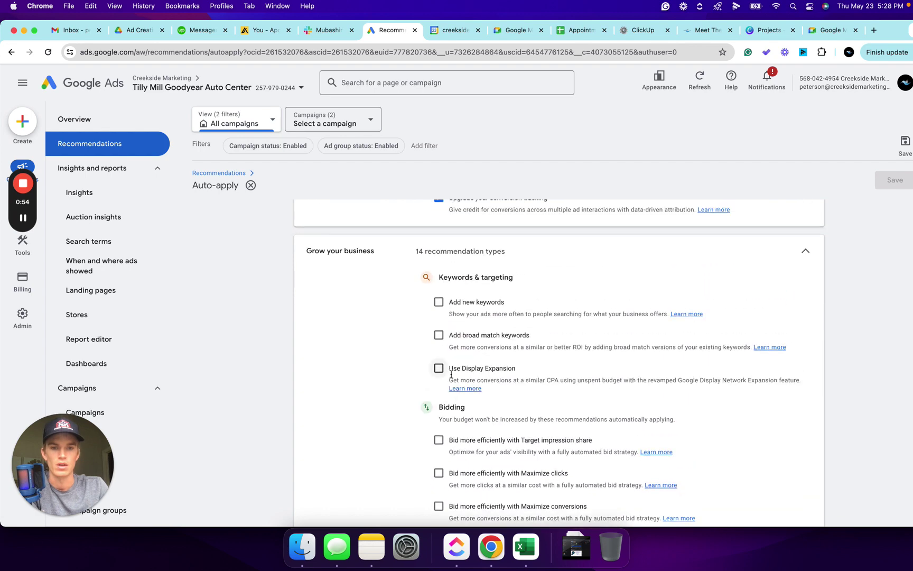
{"action": "scroll", "coordinate": [452, 374], "scroll_direction": "up", "scroll_amount": 10}
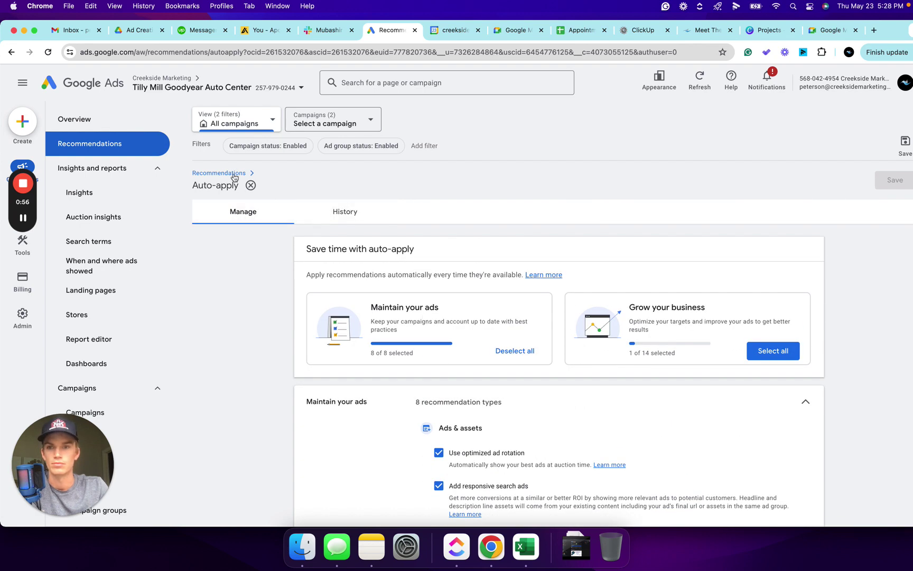
{"action": "left_click", "coordinate": [228, 174]}
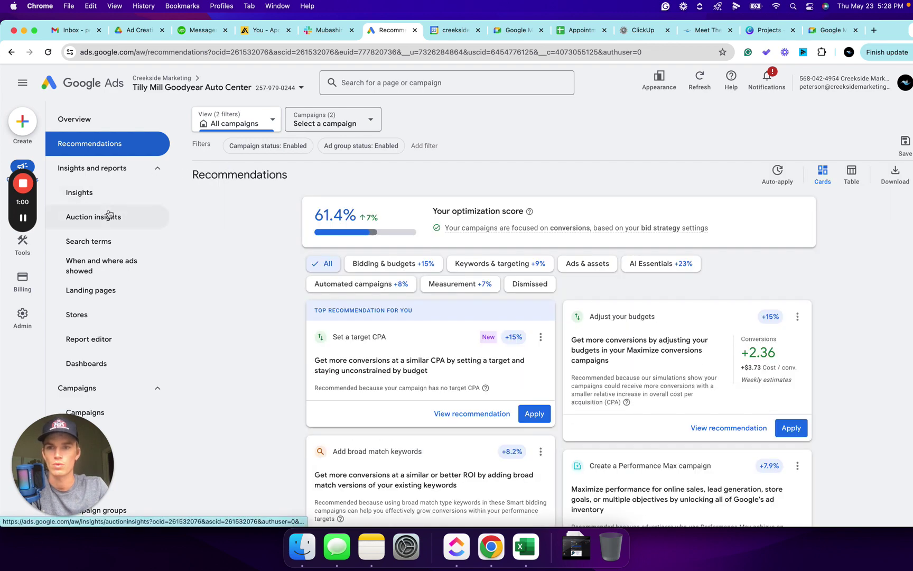
- Check the Auction insights report and the Campaigns table for the account's performance
{"action": "left_click", "coordinate": [108, 216]}
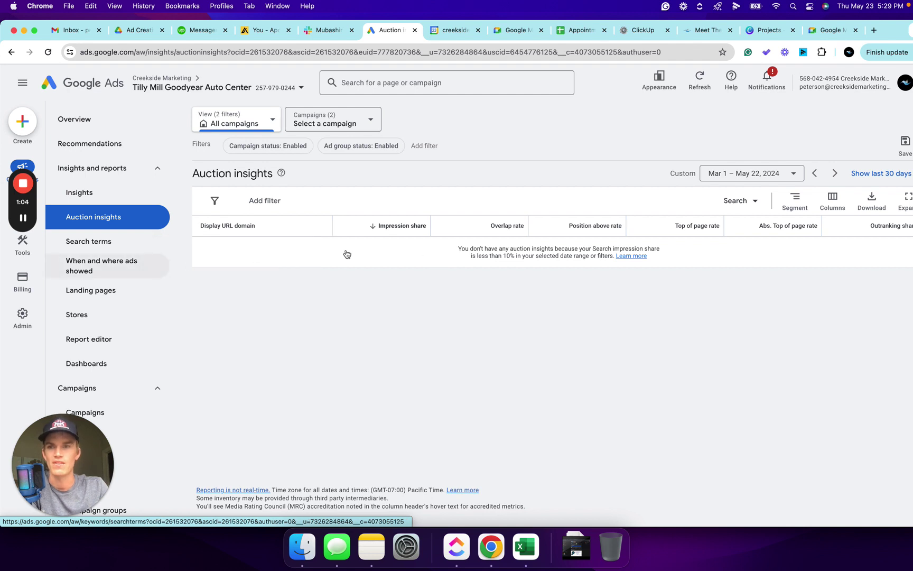
{"action": "scroll", "coordinate": [111, 344], "scroll_direction": "down", "scroll_amount": 3}
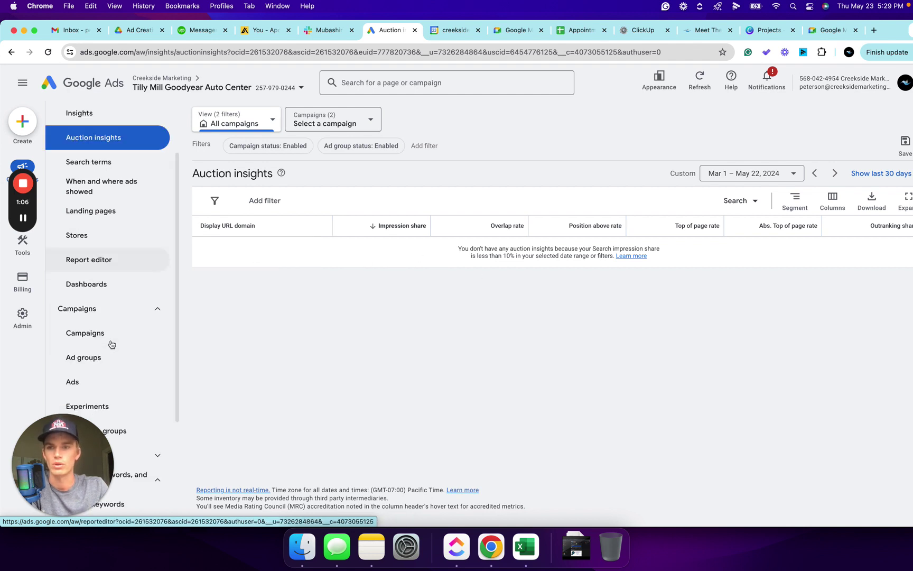
{"action": "left_click", "coordinate": [99, 334]}
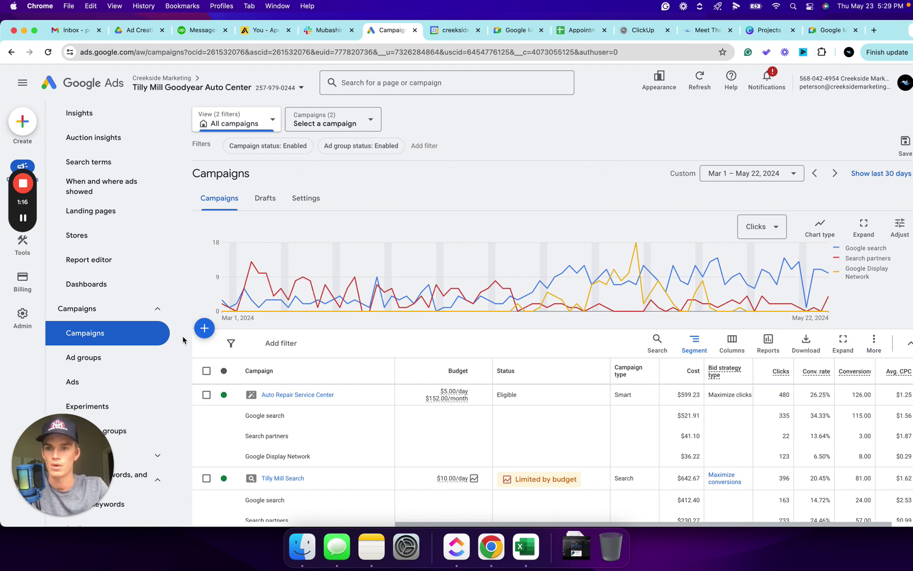
{"action": "scroll", "coordinate": [177, 301], "scroll_direction": "down", "scroll_amount": 1}
{"action": "scroll", "coordinate": [173, 298], "scroll_direction": "up", "scroll_amount": 3}
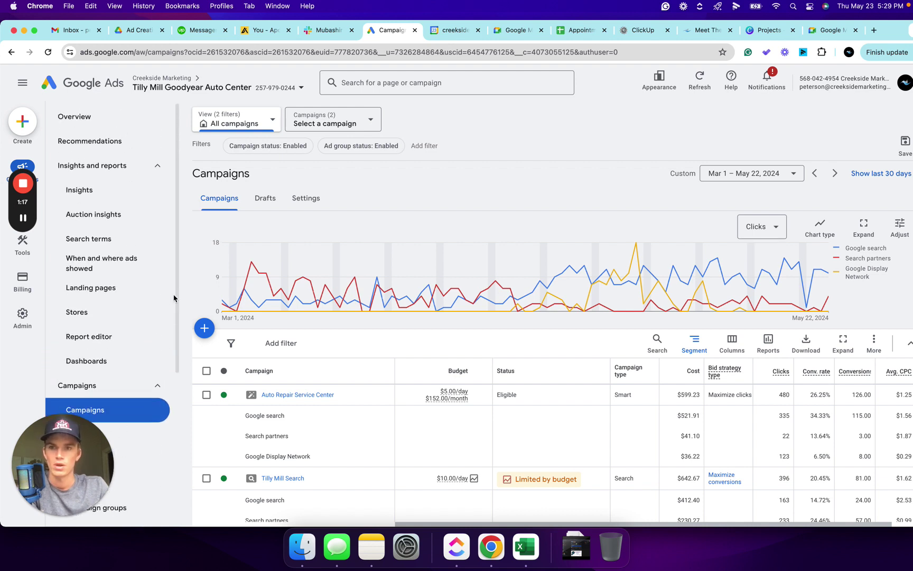
- Open the Search terms report and increase the number of rows shown per page
{"action": "left_click", "coordinate": [111, 244]}
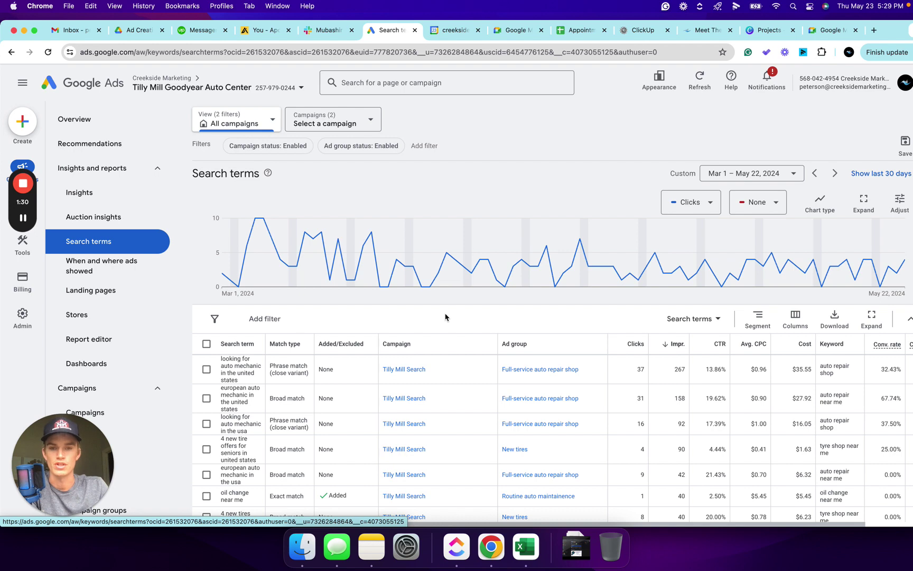
{"action": "scroll", "coordinate": [442, 343], "scroll_direction": "down", "scroll_amount": 3}
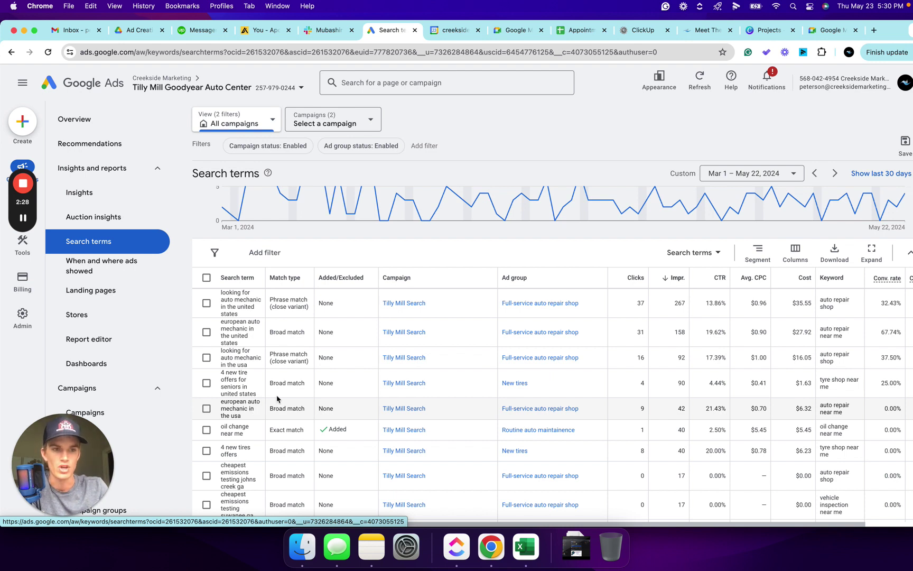
{"action": "scroll", "coordinate": [558, 369], "scroll_direction": "right", "scroll_amount": 3}
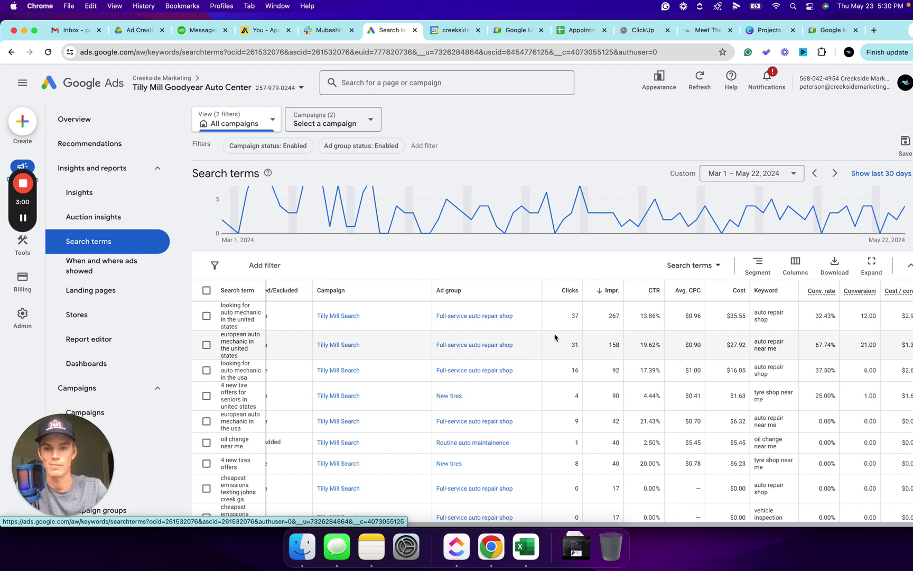
{"action": "scroll", "coordinate": [454, 347], "scroll_direction": "left", "scroll_amount": 2}
{"action": "scroll", "coordinate": [320, 373], "scroll_direction": "down", "scroll_amount": 2}
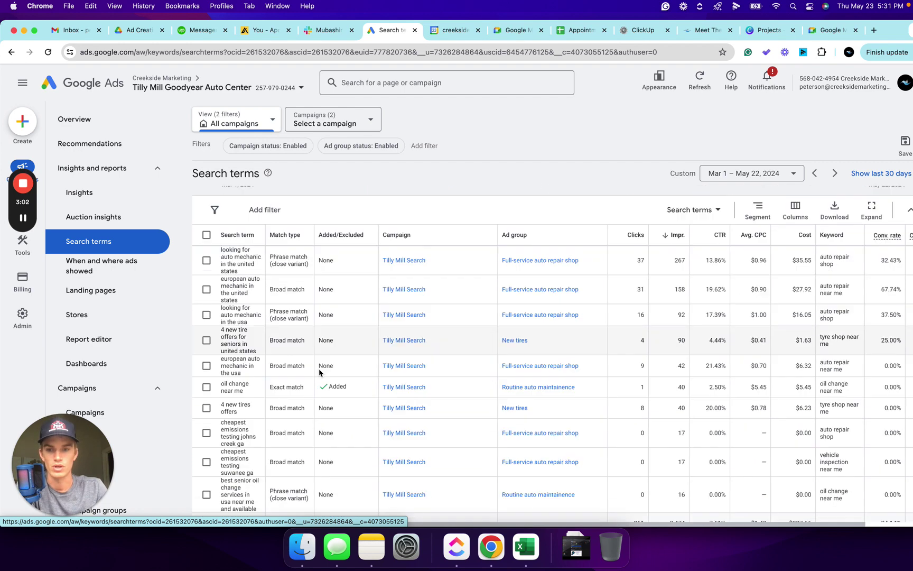
{"action": "scroll", "coordinate": [319, 373], "scroll_direction": "down", "scroll_amount": 5}
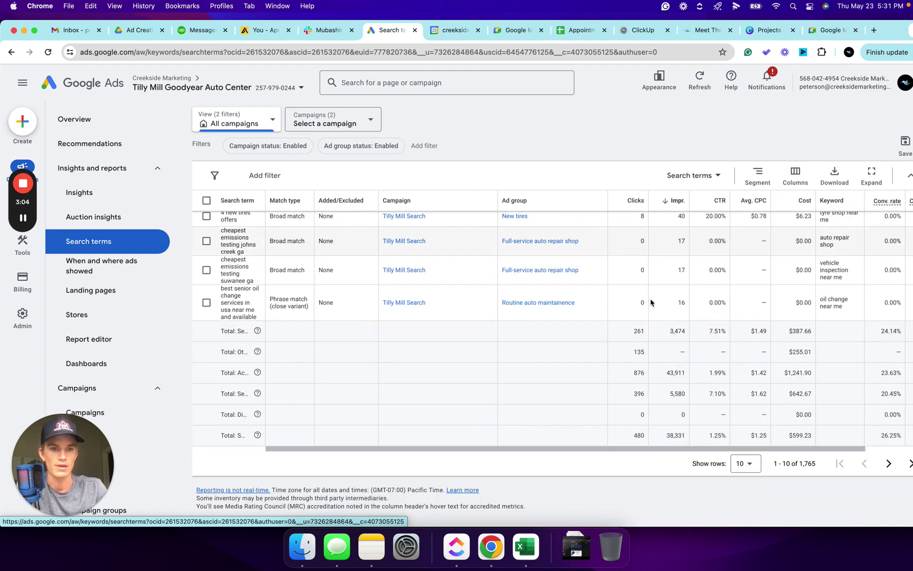
{"action": "left_click", "coordinate": [749, 464]}
{"action": "left_click", "coordinate": [750, 365]}
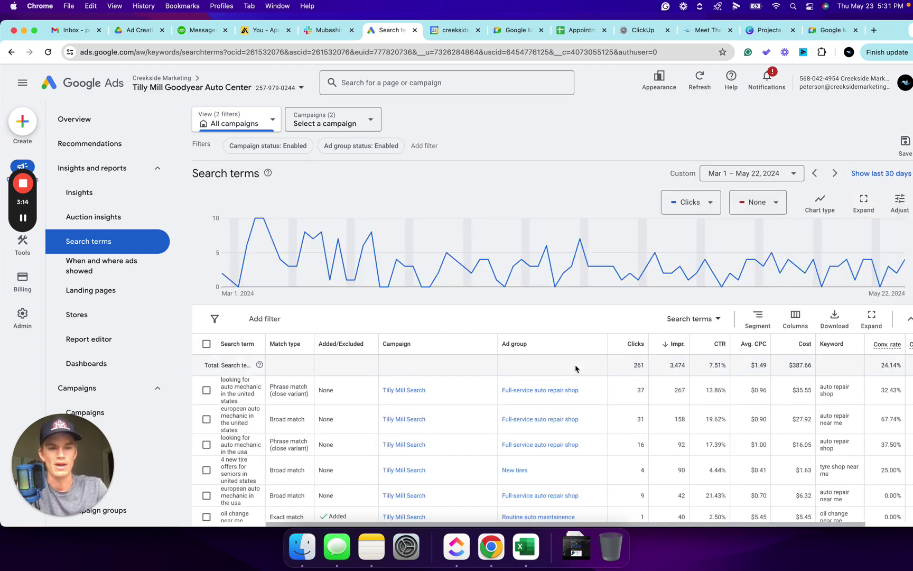
- Select the search terms "tires", "best senior oil change services in usa near me and available", and the johns creek ga and suwanee ga "cheapest emissions testing" terms
{"action": "scroll", "coordinate": [528, 411], "scroll_direction": "down", "scroll_amount": 10}
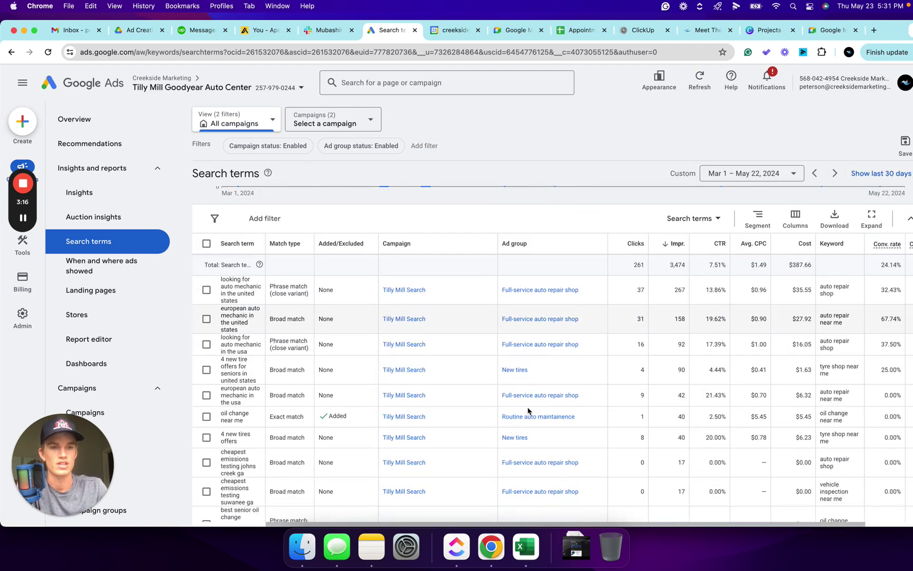
{"action": "scroll", "coordinate": [528, 411], "scroll_direction": "up", "scroll_amount": 10}
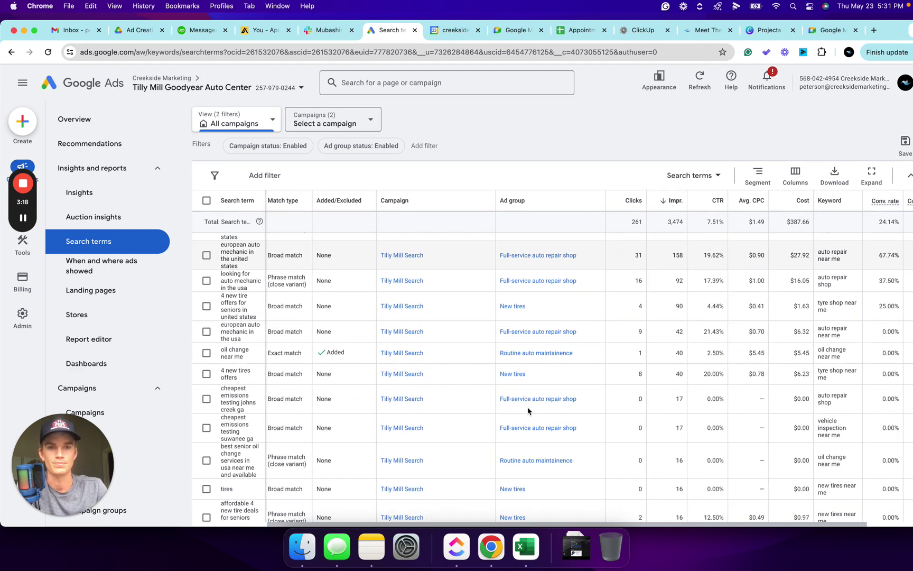
{"action": "scroll", "coordinate": [499, 403], "scroll_direction": "down", "scroll_amount": 3}
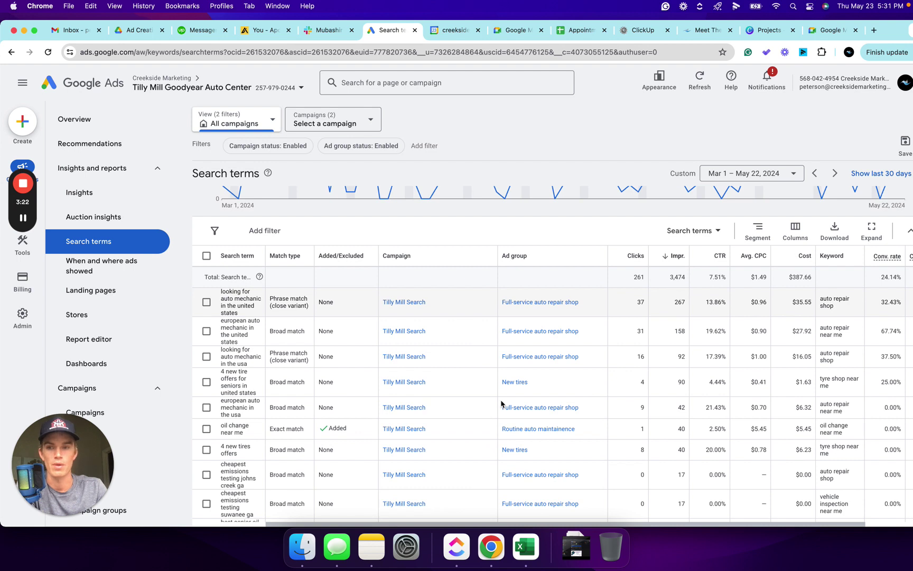
{"action": "scroll", "coordinate": [403, 350], "scroll_direction": "down", "scroll_amount": 1}
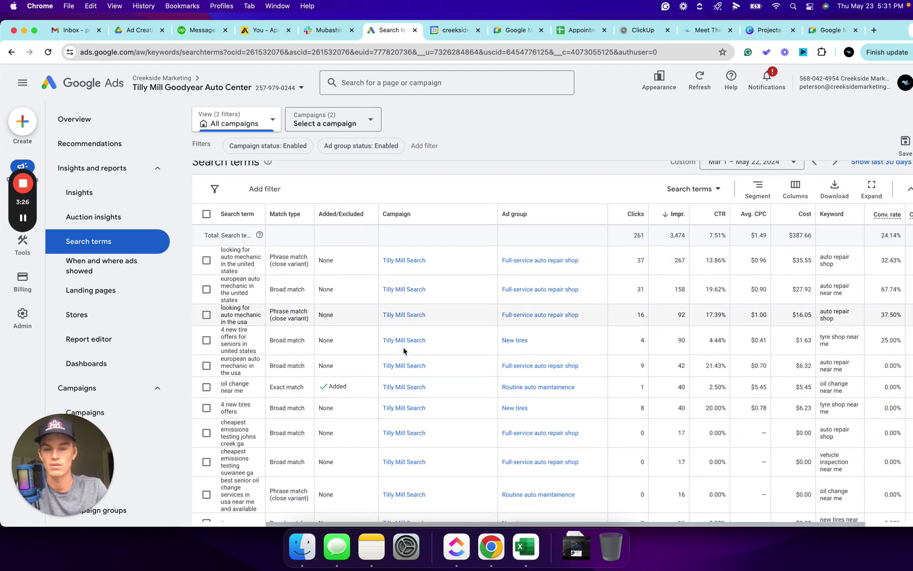
{"action": "scroll", "coordinate": [403, 351], "scroll_direction": "down", "scroll_amount": 1}
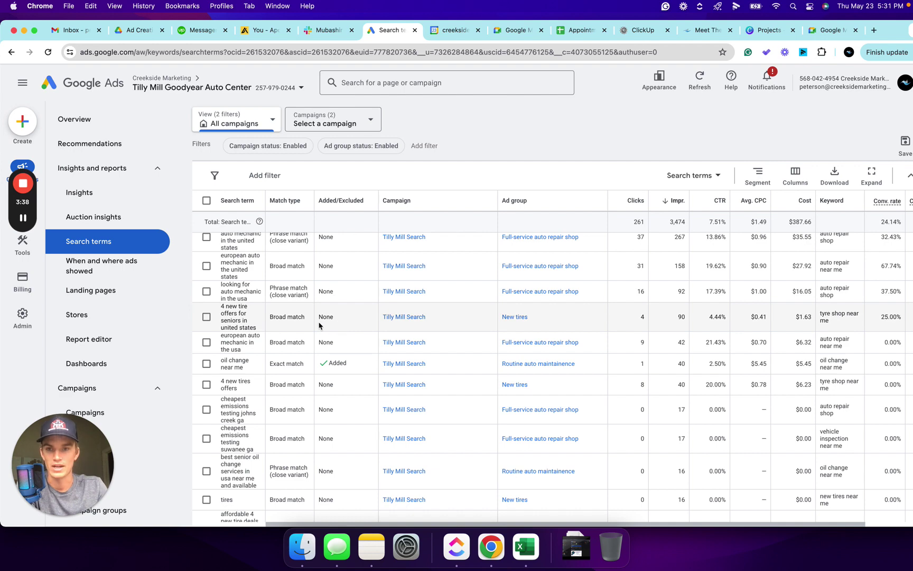
{"action": "scroll", "coordinate": [319, 325], "scroll_direction": "down", "scroll_amount": 3}
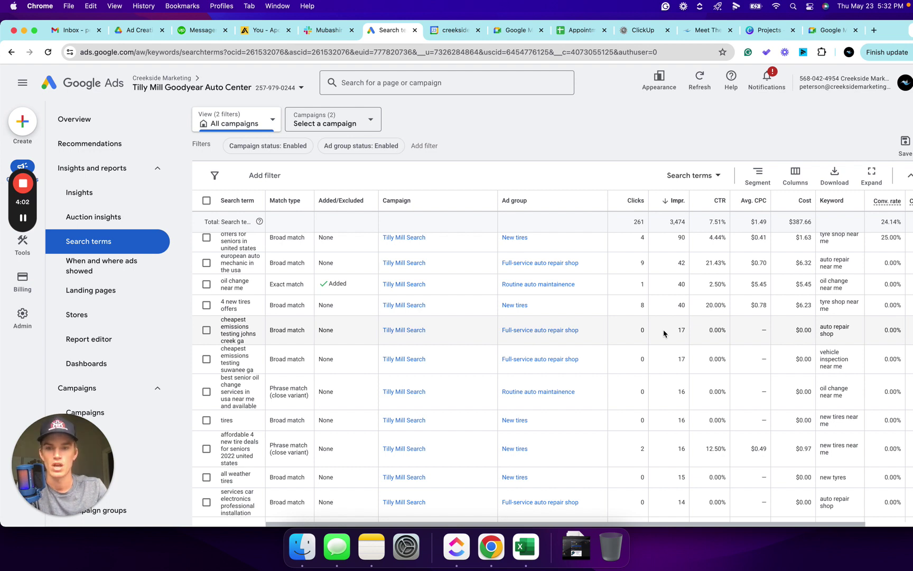
{"action": "left_click", "coordinate": [206, 421]}
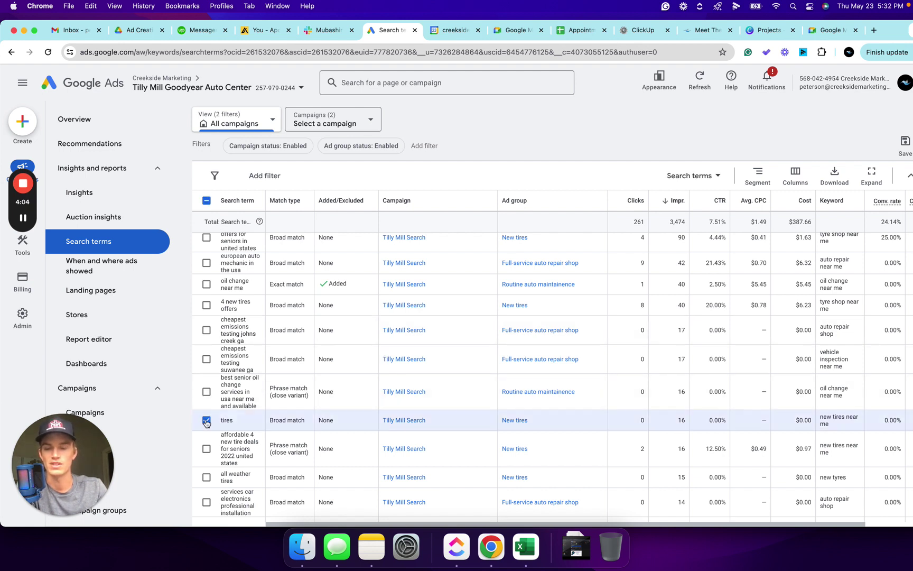
{"action": "left_click", "coordinate": [206, 392]}
{"action": "left_click", "coordinate": [207, 359]}
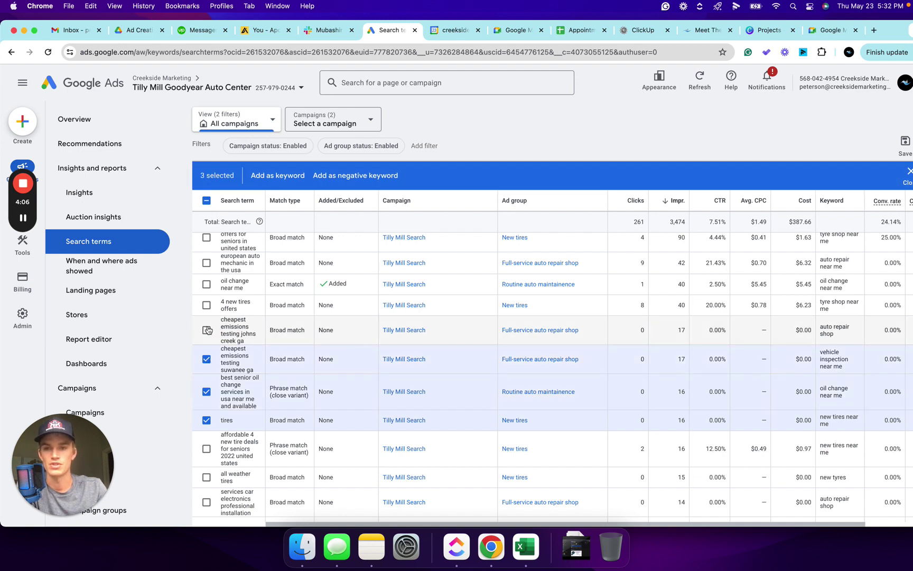
{"action": "left_click", "coordinate": [207, 329]}
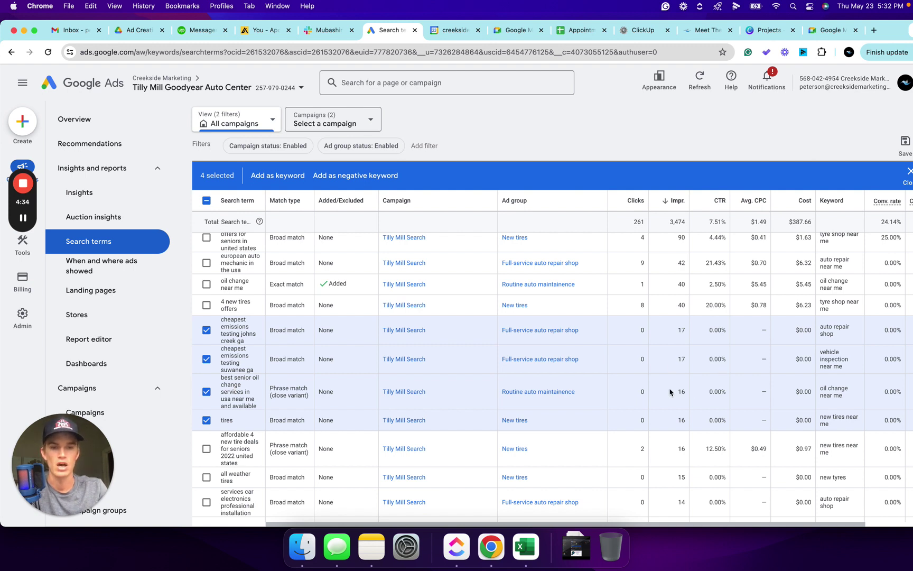
- Add "services car electronics professional installation", "wheels" and "all weather tires" to the search term selection
{"action": "scroll", "coordinate": [540, 390], "scroll_direction": "down", "scroll_amount": 2}
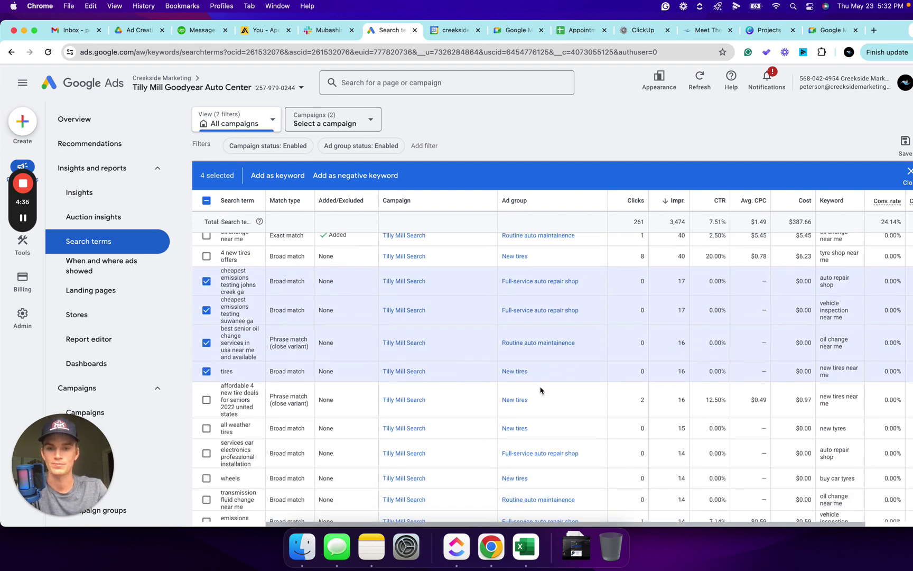
{"action": "scroll", "coordinate": [540, 390], "scroll_direction": "down", "scroll_amount": 1}
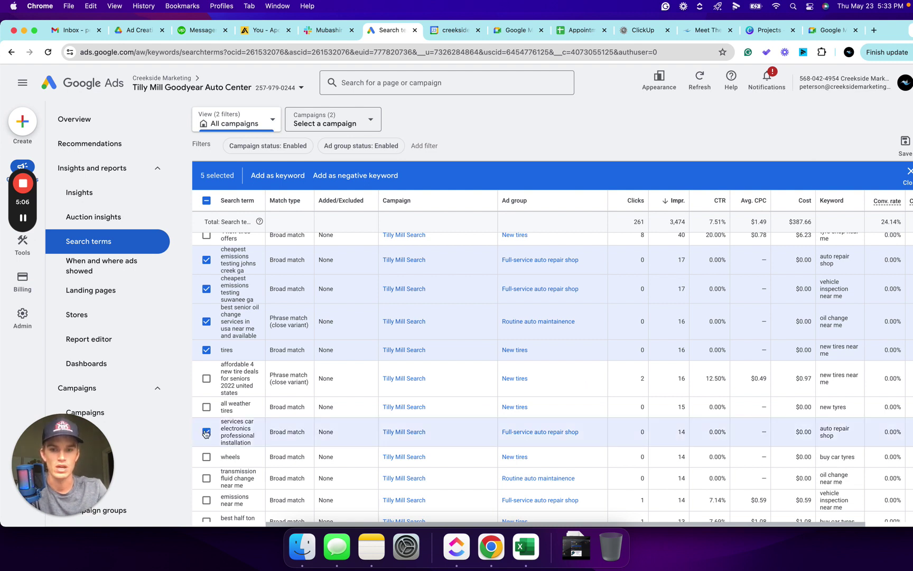
{"action": "left_click", "coordinate": [205, 433]}
{"action": "scroll", "coordinate": [219, 434], "scroll_direction": "down", "scroll_amount": 1}
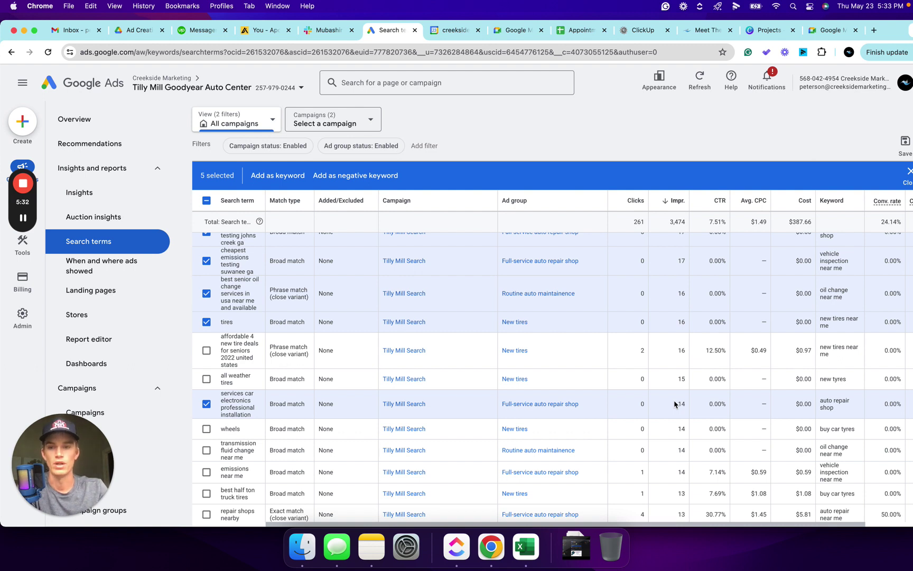
{"action": "left_click", "coordinate": [207, 428]}
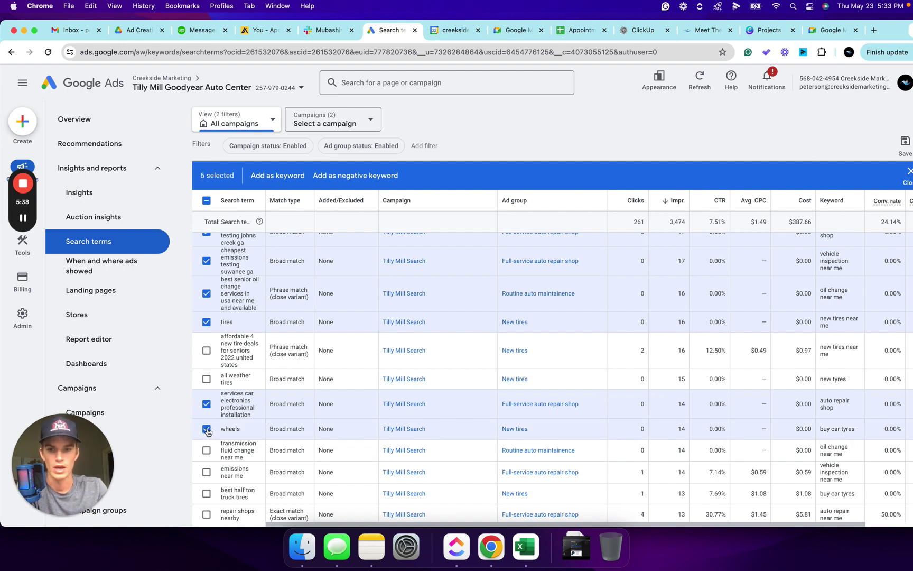
{"action": "left_click", "coordinate": [206, 429]}
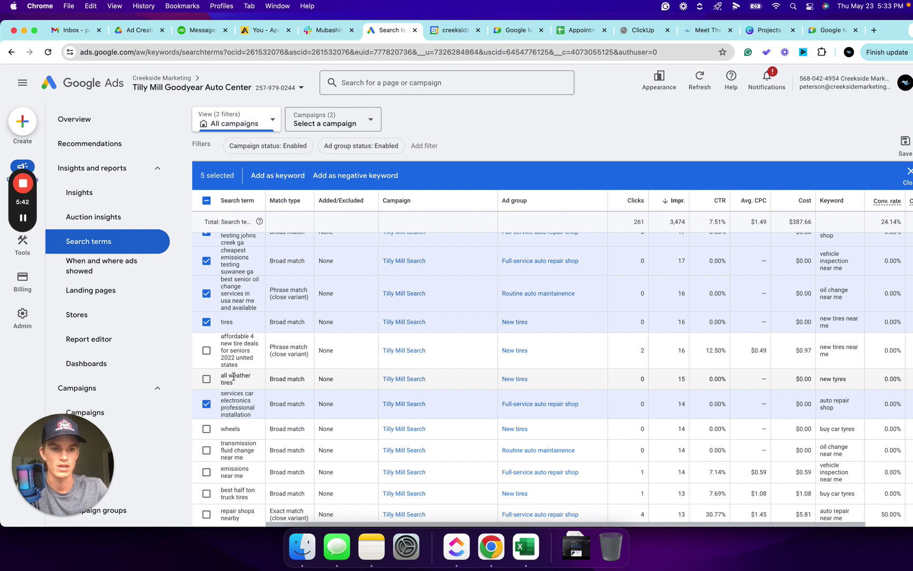
{"action": "left_click", "coordinate": [206, 428]}
{"action": "left_click", "coordinate": [207, 379]}
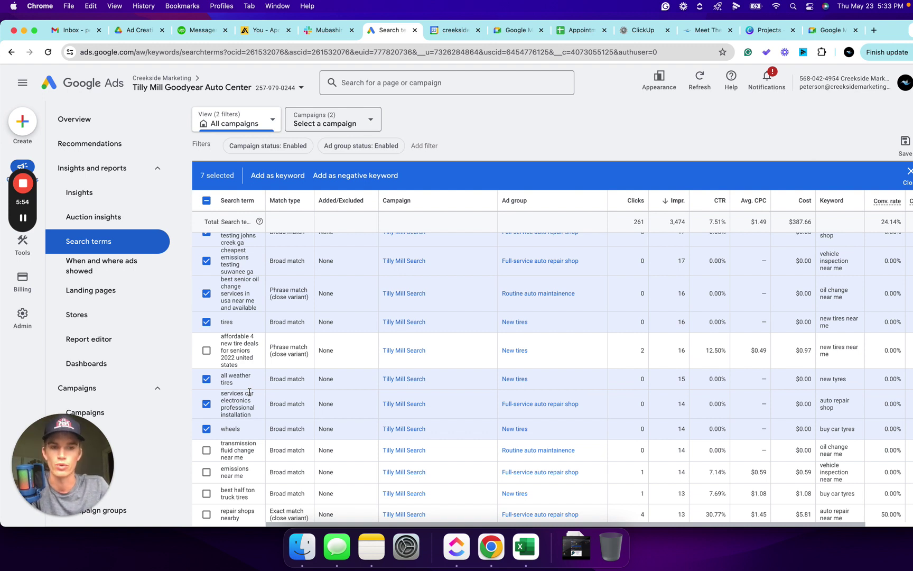
- Include the broad match search term "mechanic" in the selection
{"action": "scroll", "coordinate": [250, 392], "scroll_direction": "down", "scroll_amount": 2}
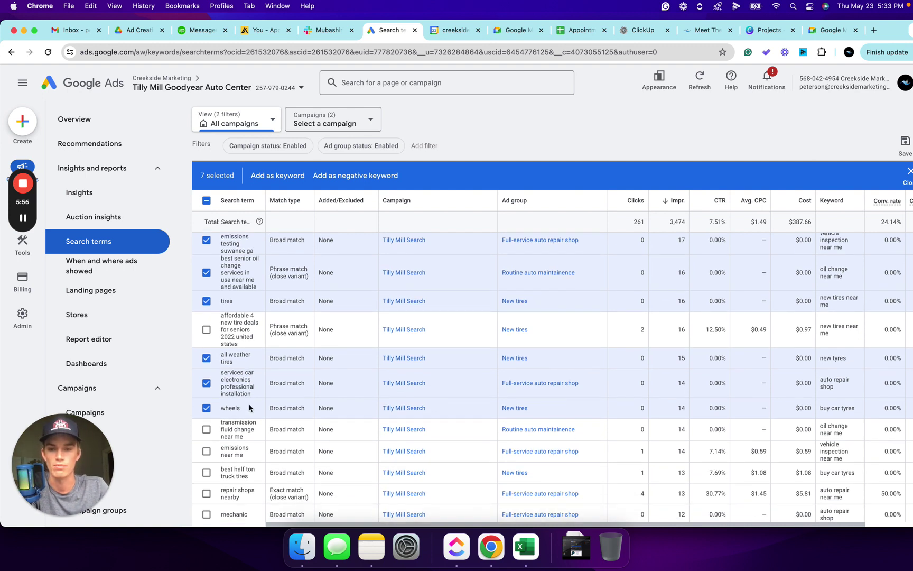
{"action": "scroll", "coordinate": [250, 407], "scroll_direction": "down", "scroll_amount": 2}
{"action": "scroll", "coordinate": [249, 407], "scroll_direction": "down", "scroll_amount": 2}
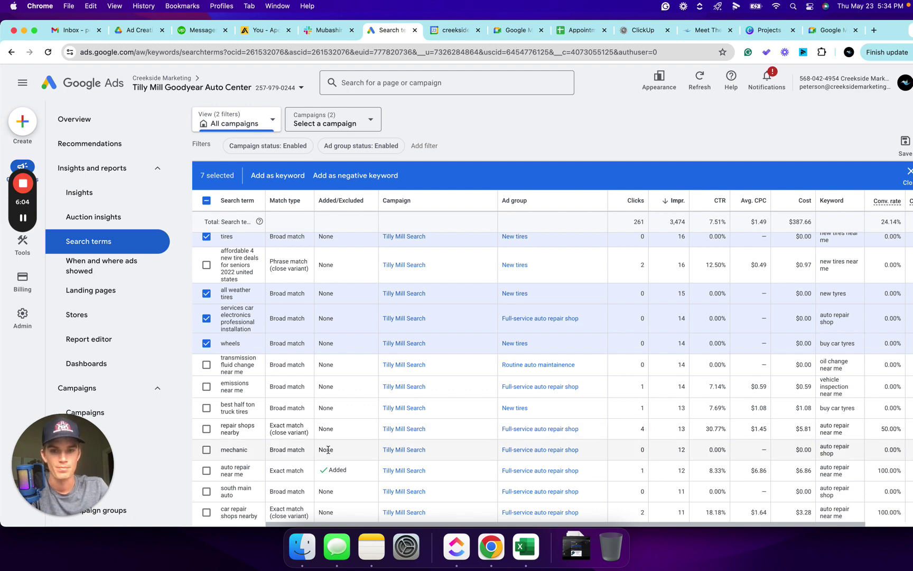
{"action": "left_click", "coordinate": [206, 450]}
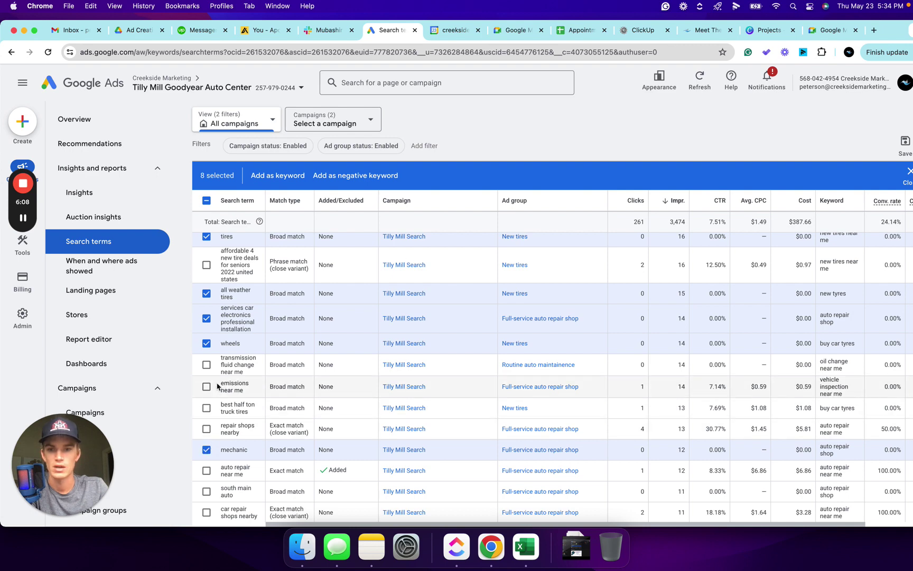
- Add the search terms "transmission fluid change near me" and "walmart oil change" to the selection
{"action": "left_click", "coordinate": [207, 365]}
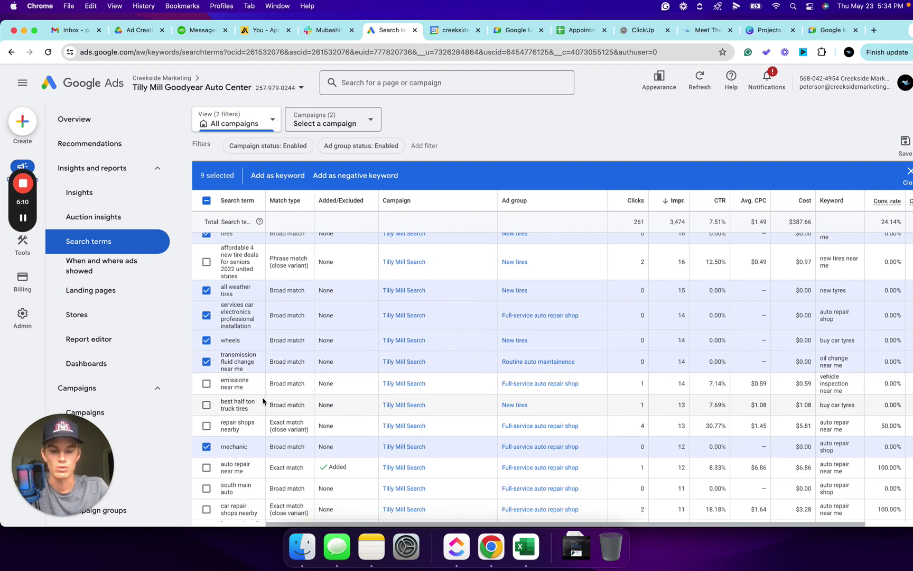
{"action": "scroll", "coordinate": [263, 402], "scroll_direction": "down", "scroll_amount": 1}
{"action": "scroll", "coordinate": [263, 402], "scroll_direction": "down", "scroll_amount": 3}
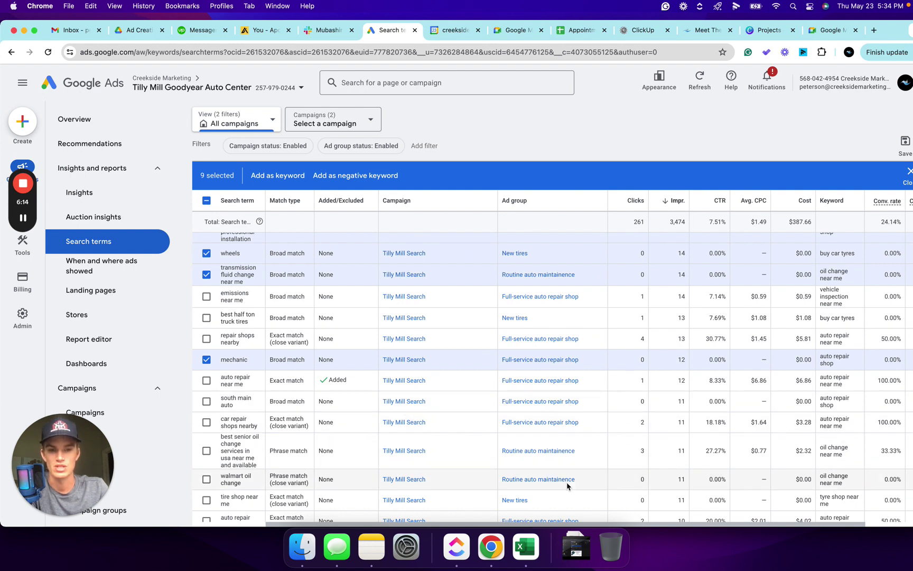
{"action": "scroll", "coordinate": [566, 484], "scroll_direction": "down", "scroll_amount": 1}
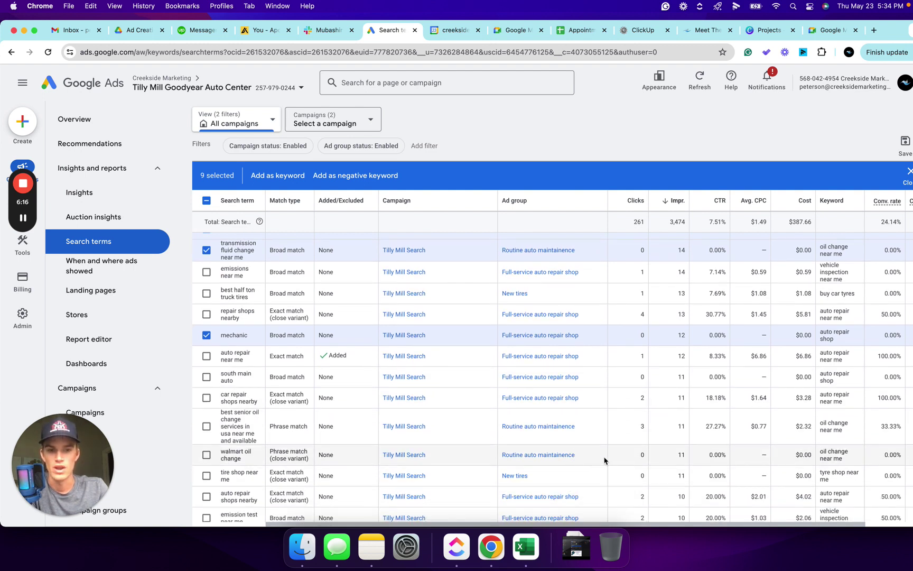
{"action": "left_click", "coordinate": [206, 455]}
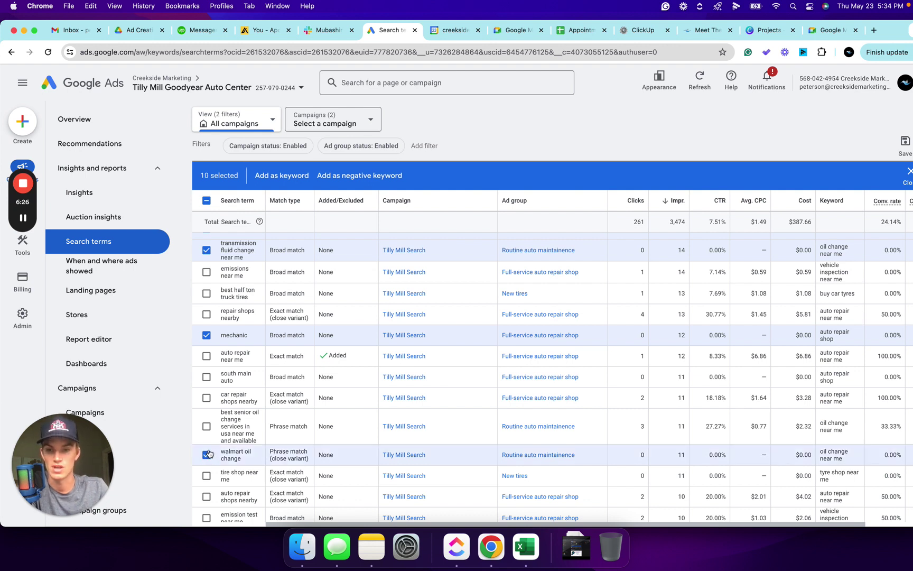
- Add "emissions near me", "emission test near me", "emissions test near me" and "emissions testing near me" to the search term selection
{"action": "scroll", "coordinate": [217, 452], "scroll_direction": "down", "scroll_amount": 2}
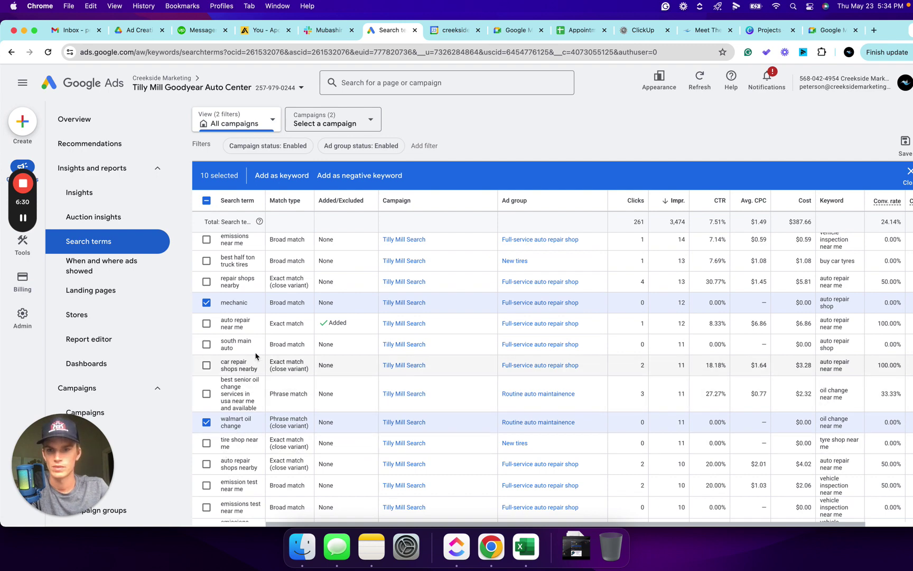
{"action": "scroll", "coordinate": [243, 378], "scroll_direction": "up", "scroll_amount": 3}
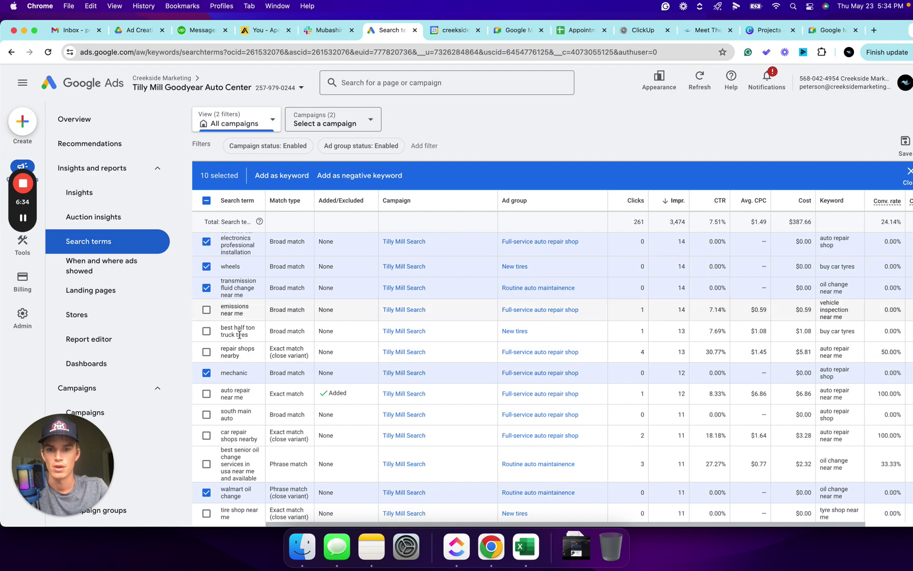
{"action": "scroll", "coordinate": [222, 317], "scroll_direction": "down", "scroll_amount": 1}
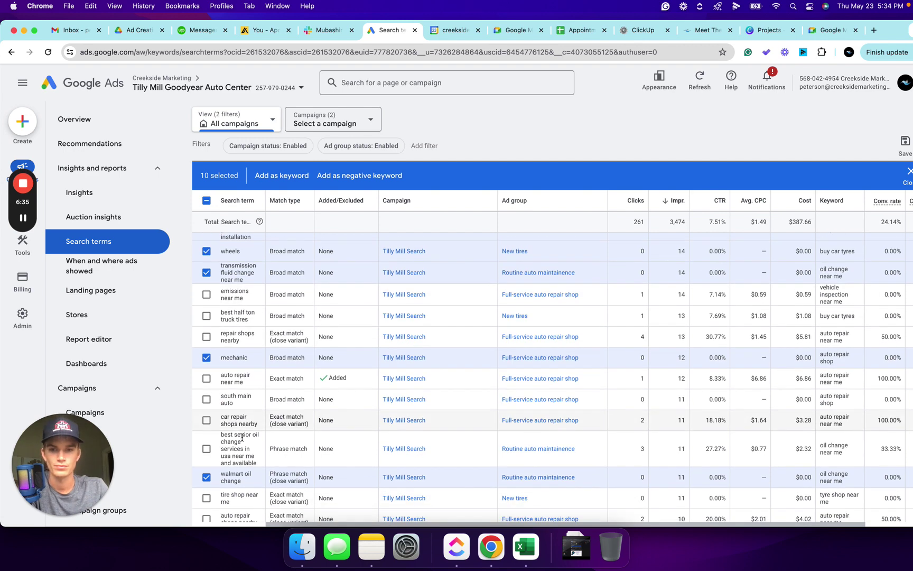
{"action": "left_click", "coordinate": [206, 294]}
{"action": "scroll", "coordinate": [214, 460], "scroll_direction": "down", "scroll_amount": 3}
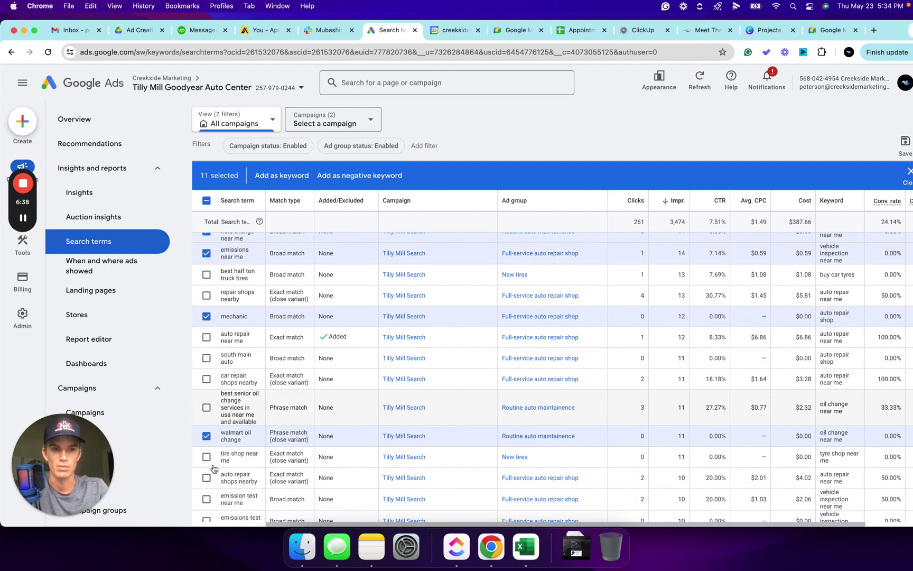
{"action": "scroll", "coordinate": [215, 468], "scroll_direction": "down", "scroll_amount": 2}
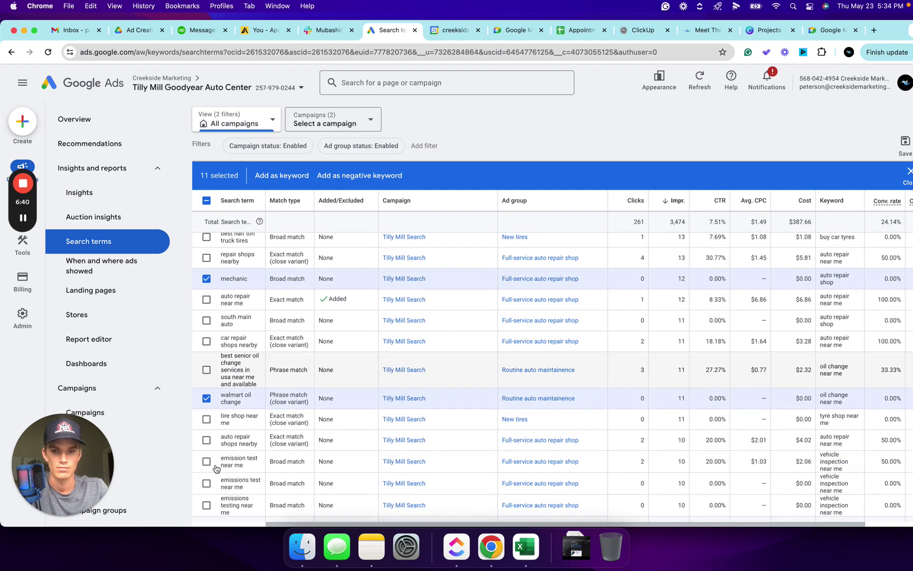
{"action": "left_click", "coordinate": [207, 461]}
{"action": "left_click", "coordinate": [206, 483]}
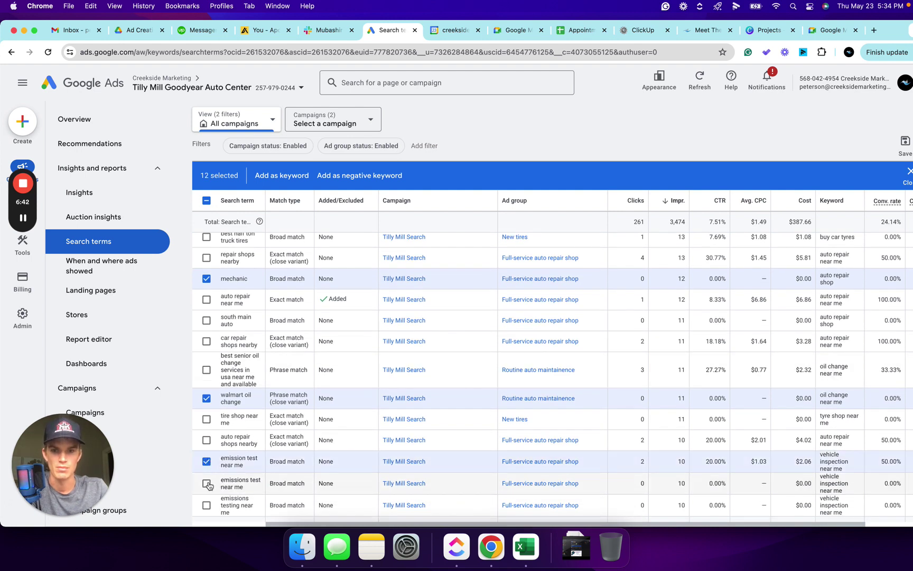
{"action": "scroll", "coordinate": [209, 482], "scroll_direction": "down", "scroll_amount": 2}
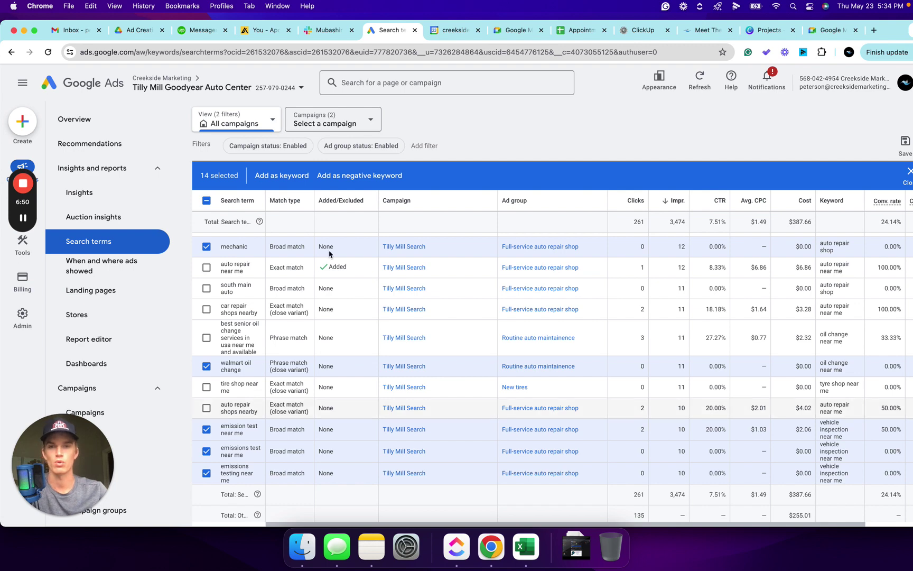
- Set up the selected terms as ad group negative keywords, replace the johns creek emissions testing entry with "emissions", and try to save
{"action": "left_click", "coordinate": [361, 177]}
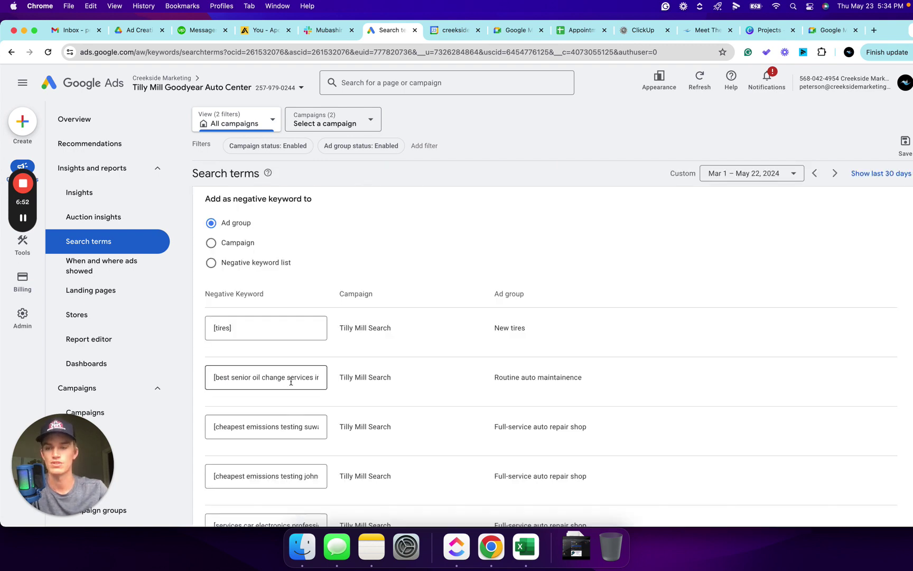
{"action": "scroll", "coordinate": [294, 376], "scroll_direction": "down", "scroll_amount": 5}
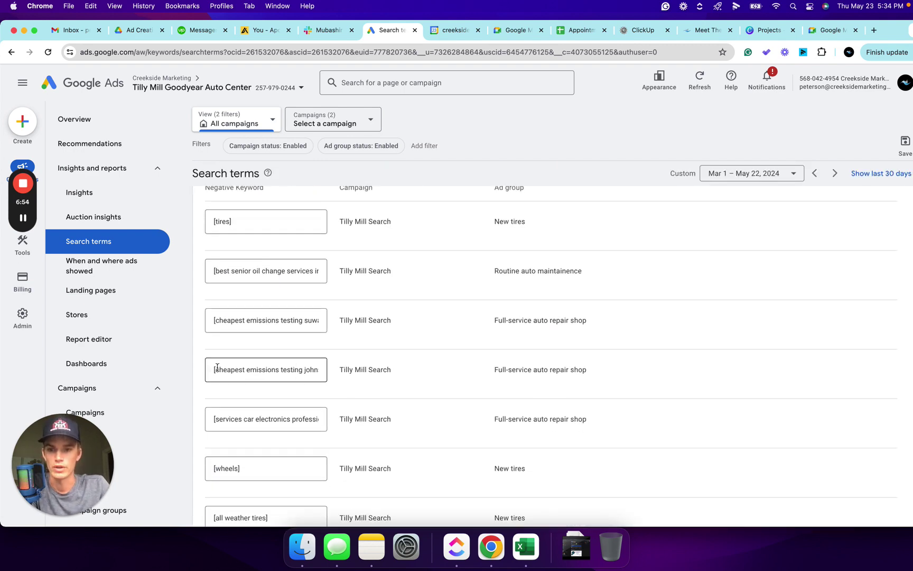
{"action": "left_click_drag", "start_coordinate": [214, 370], "coordinate": [341, 372]}
{"action": "key", "text": "BackSpace"}
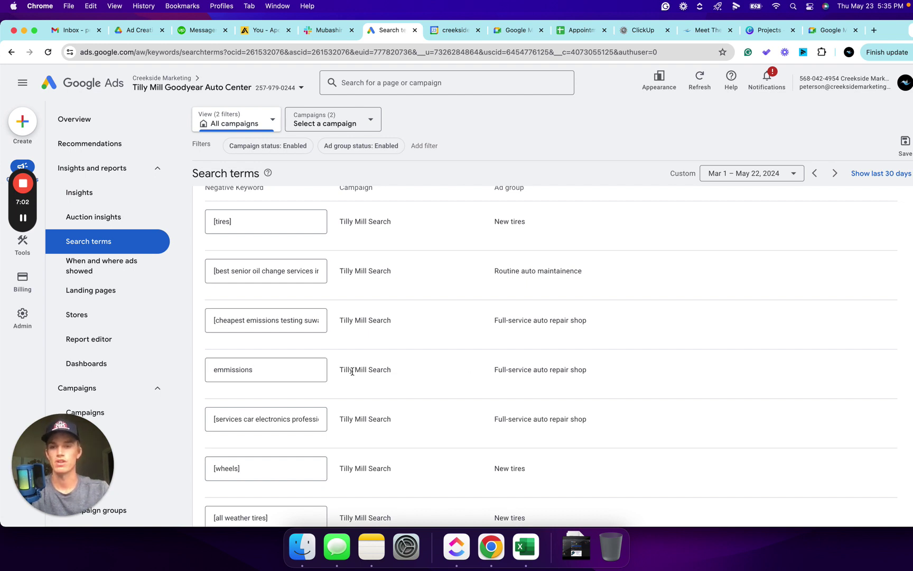
{"action": "right_click", "coordinate": [244, 369]}
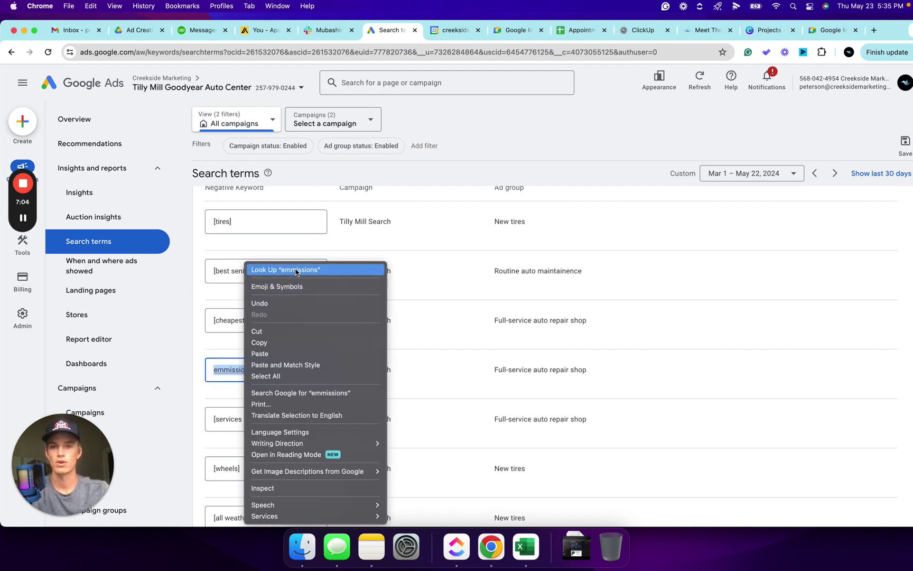
{"action": "left_click", "coordinate": [417, 379]}
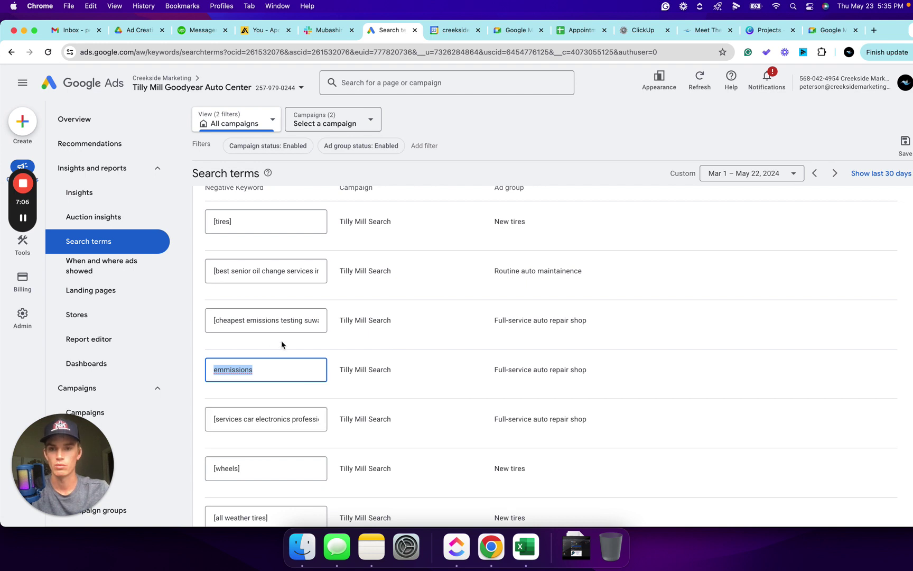
{"action": "left_click", "coordinate": [228, 368]}
{"action": "key", "text": "BackSpace"}
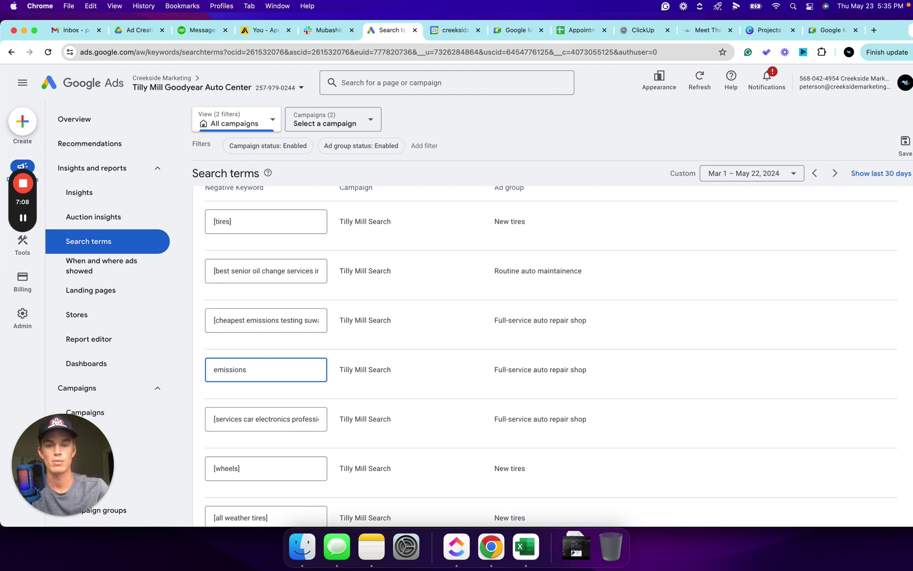
{"action": "scroll", "coordinate": [336, 370], "scroll_direction": "down", "scroll_amount": 10}
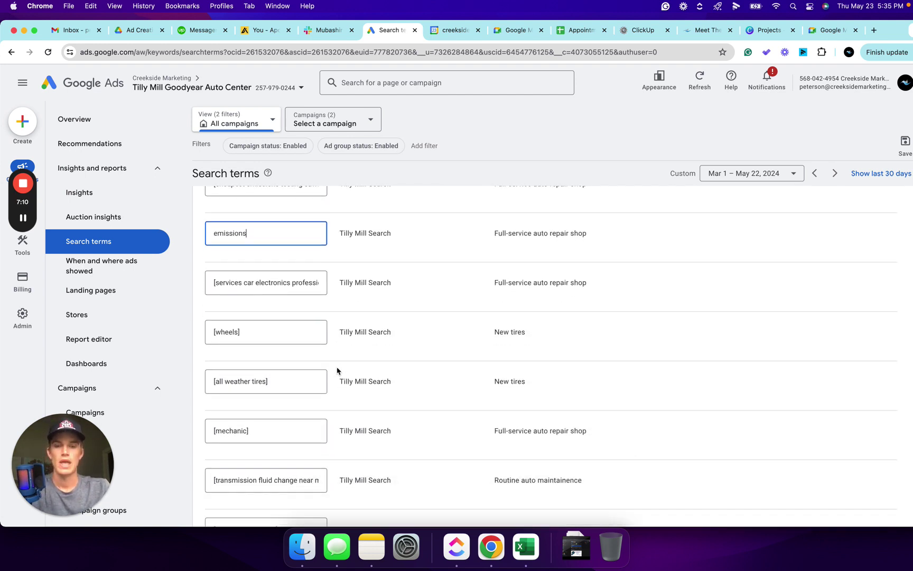
{"action": "left_click", "coordinate": [207, 394]}
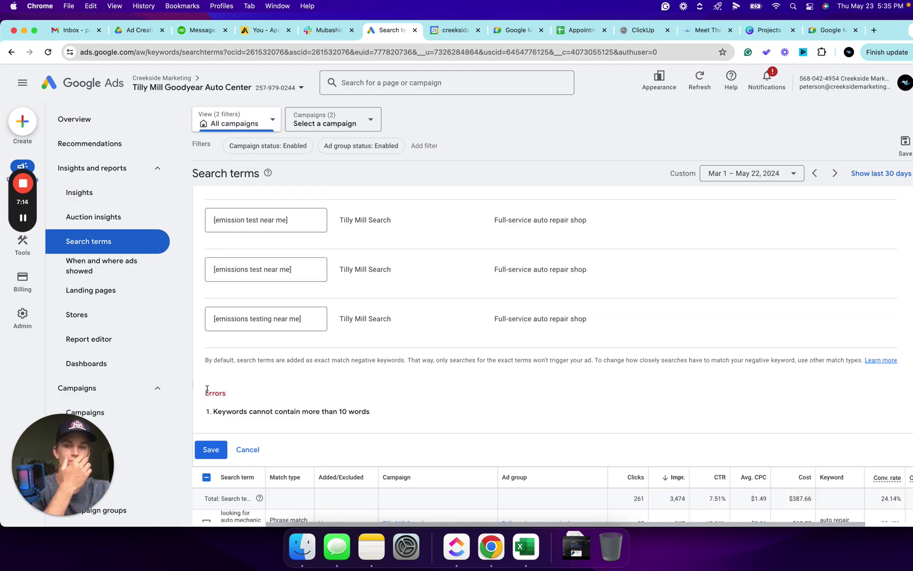
- Shorten the "best senior oil change services" negative keyword so that it ends after "in usa", keeping the closing bracket
{"action": "scroll", "coordinate": [339, 360], "scroll_direction": "up", "scroll_amount": 8}
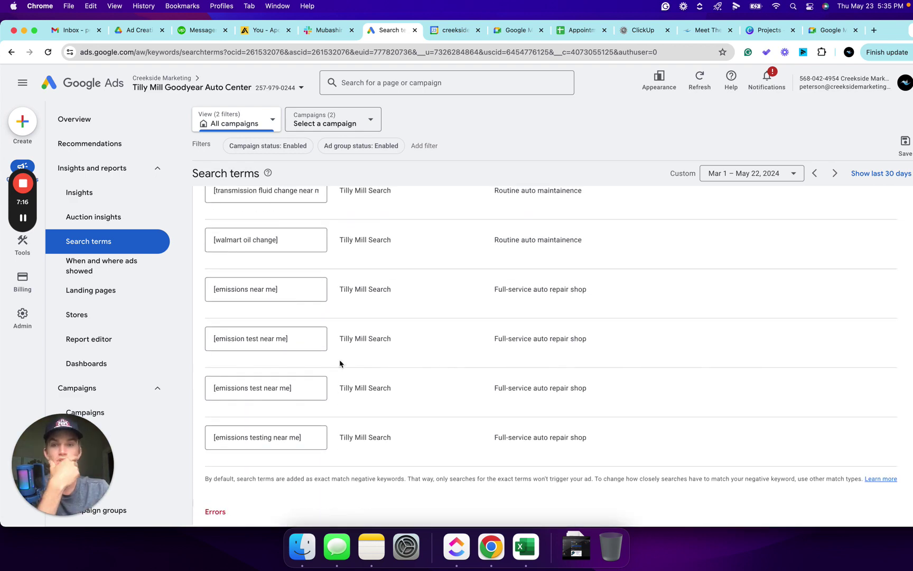
{"action": "scroll", "coordinate": [340, 362], "scroll_direction": "up", "scroll_amount": 1}
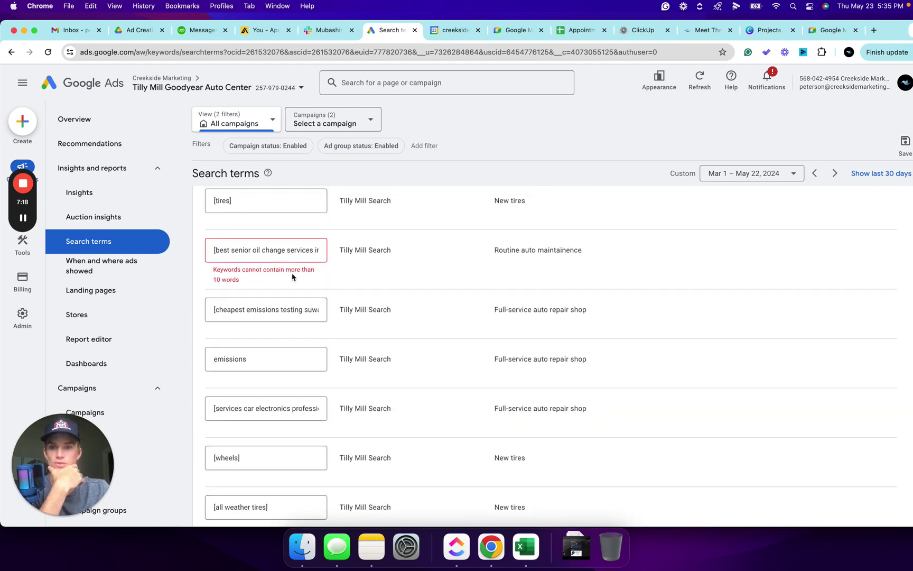
{"action": "left_click", "coordinate": [284, 251]}
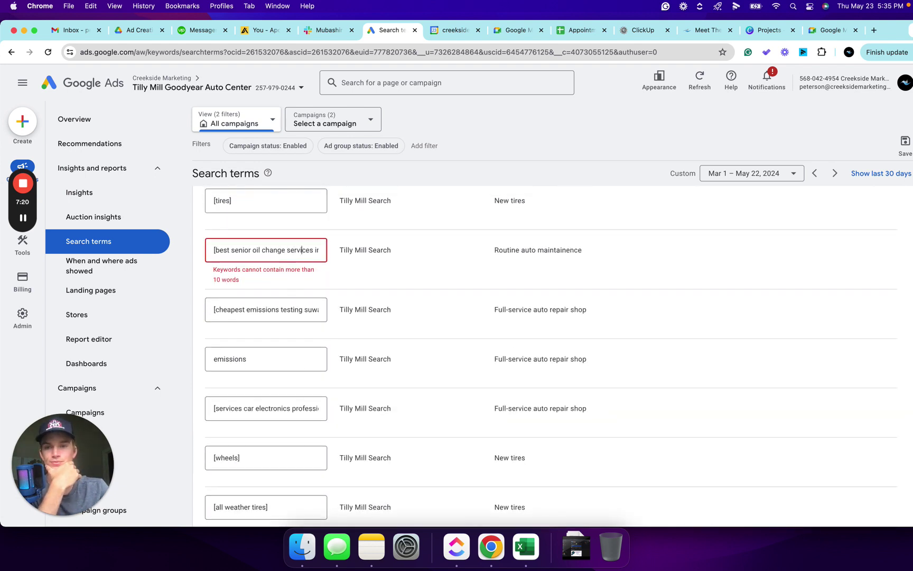
{"action": "key", "text": "Right"}
{"action": "key", "text": "Right"}
{"action": "key", "text": "Right"}
{"action": "key", "text": "Right"}
{"action": "key", "text": "Right"}
{"action": "key", "text": "Right"}
{"action": "key", "text": "Right"}
{"action": "key", "text": "Right"}
{"action": "key", "text": "Right"}
{"action": "key", "text": "Right"}
{"action": "key", "text": "Right"}
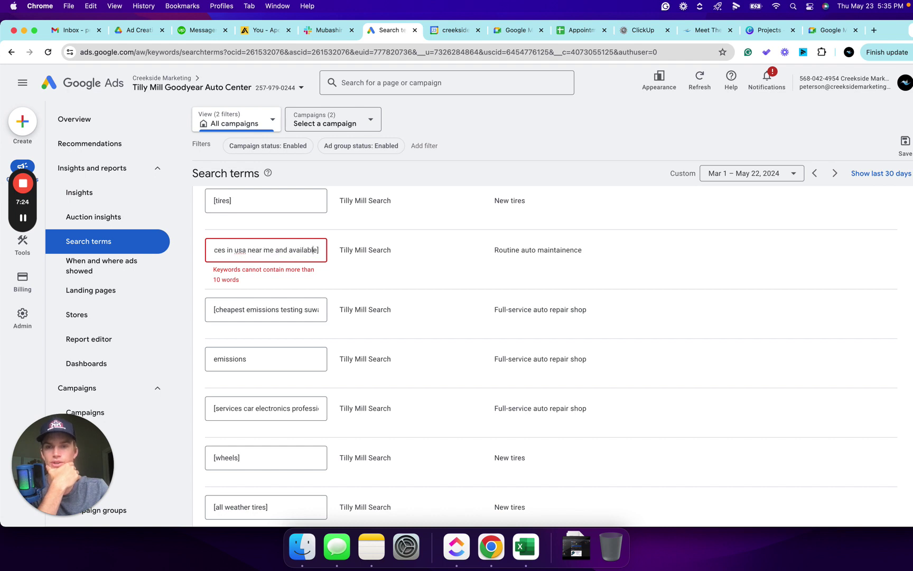
{"action": "key", "text": "BackSpace"}
{"action": "key", "text": "BackSpace"}
{"action": "key", "text": "BackSpace"}
{"action": "key", "text": "BackSpace"}
{"action": "key", "text": "BackSpace"}
{"action": "key", "text": "BackSpace"}
{"action": "key", "text": "BackSpace"}
{"action": "key", "text": "BackSpace"}
{"action": "key", "text": "BackSpace"}
{"action": "key", "text": "BackSpace"}
{"action": "key", "text": "BackSpace"}
{"action": "key", "text": "BackSpace"}
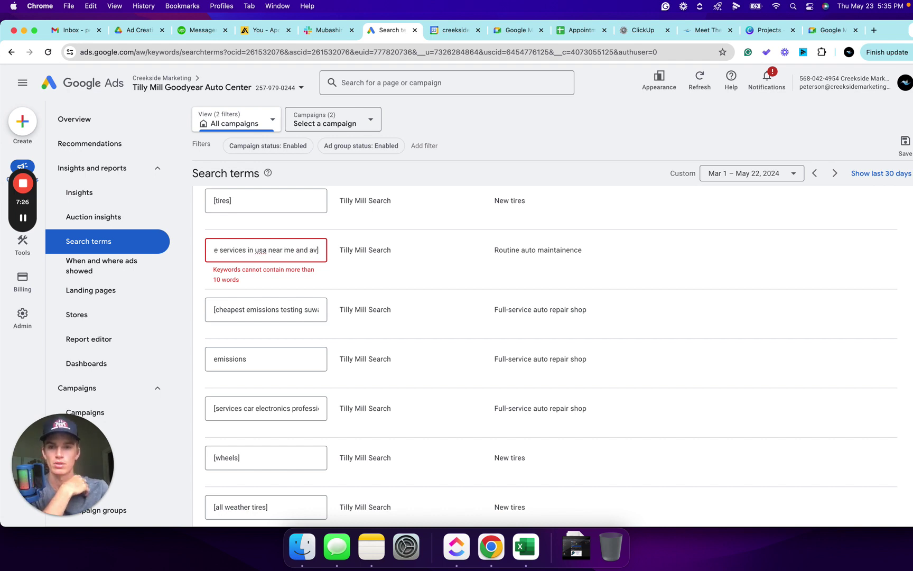
{"action": "key", "text": "BackSpace"}
{"action": "key", "text": "BackSpace"}
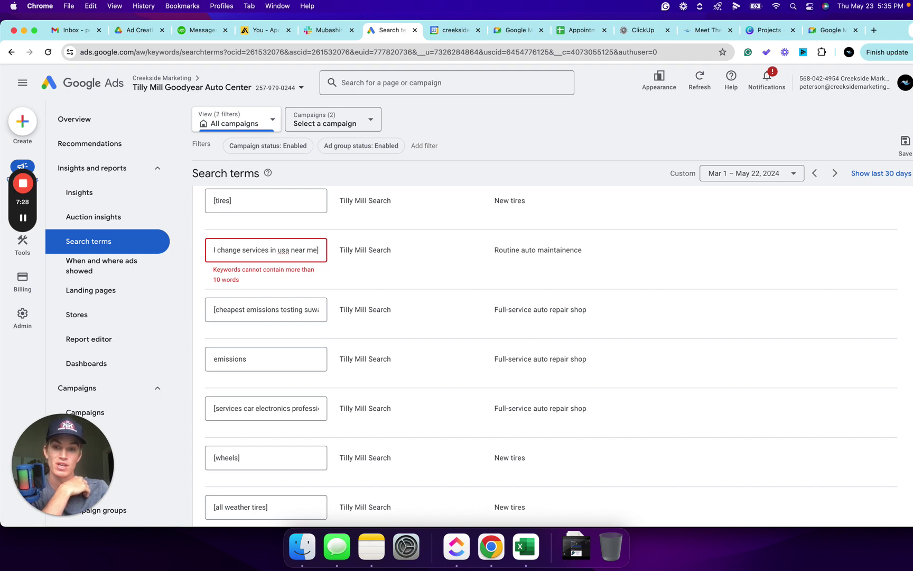
{"action": "key", "text": "Left"}
{"action": "key", "text": "Left"}
{"action": "key", "text": "Left"}
{"action": "key", "text": "Left"}
{"action": "key", "text": "Left"}
{"action": "key", "text": "Left"}
{"action": "key", "text": "Left"}
{"action": "key", "text": "Left"}
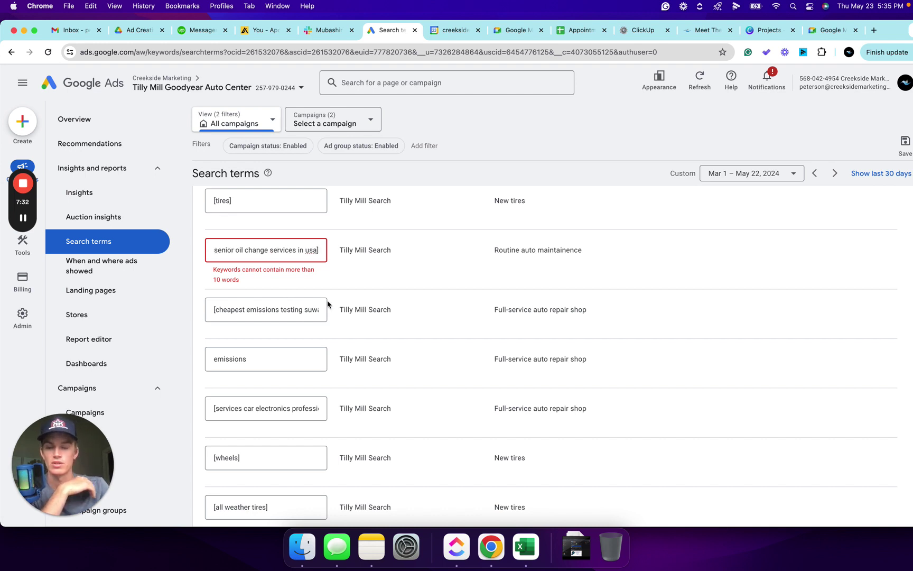
- Save the edited list of negative keywords to their ad groups
{"action": "scroll", "coordinate": [370, 291], "scroll_direction": "down", "scroll_amount": 10}
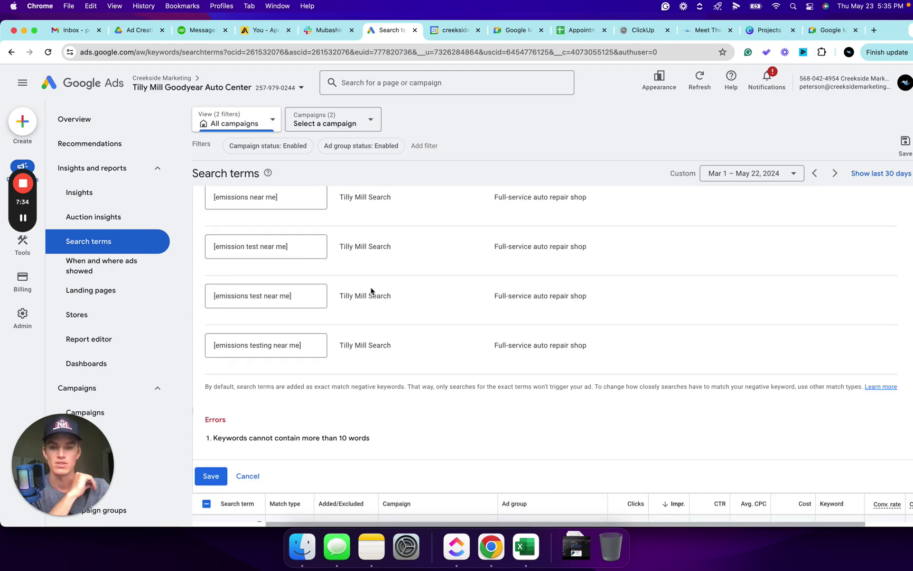
{"action": "scroll", "coordinate": [371, 291], "scroll_direction": "down", "scroll_amount": 1}
{"action": "left_click", "coordinate": [214, 460]}
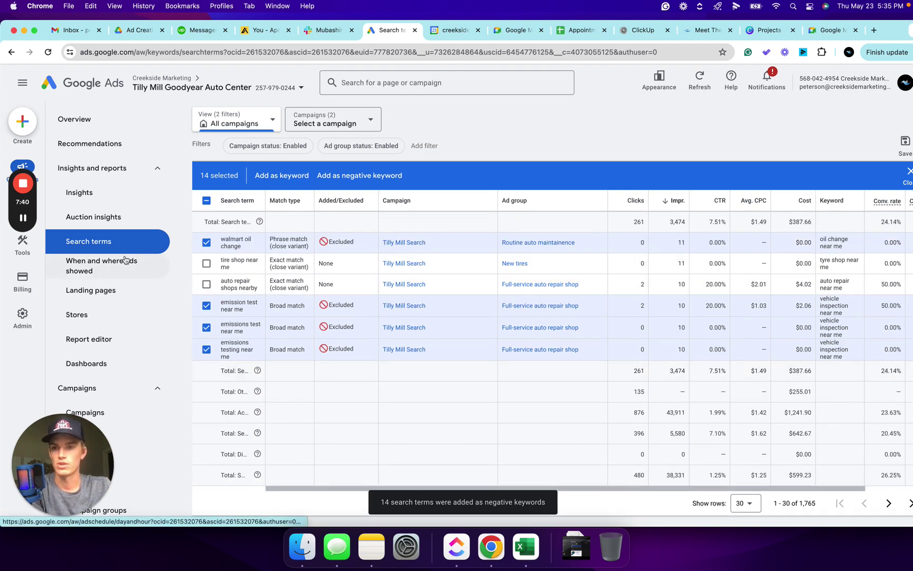
- Open the Ad schedule report and limit it to the Tilly Mill Search campaign
{"action": "scroll", "coordinate": [105, 254], "scroll_direction": "down", "scroll_amount": 3}
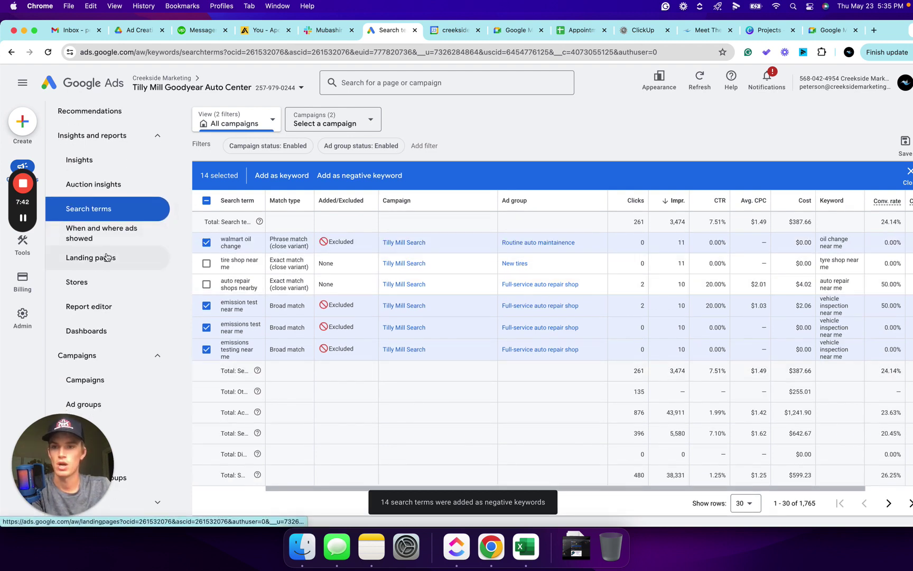
{"action": "scroll", "coordinate": [112, 308], "scroll_direction": "down", "scroll_amount": 8}
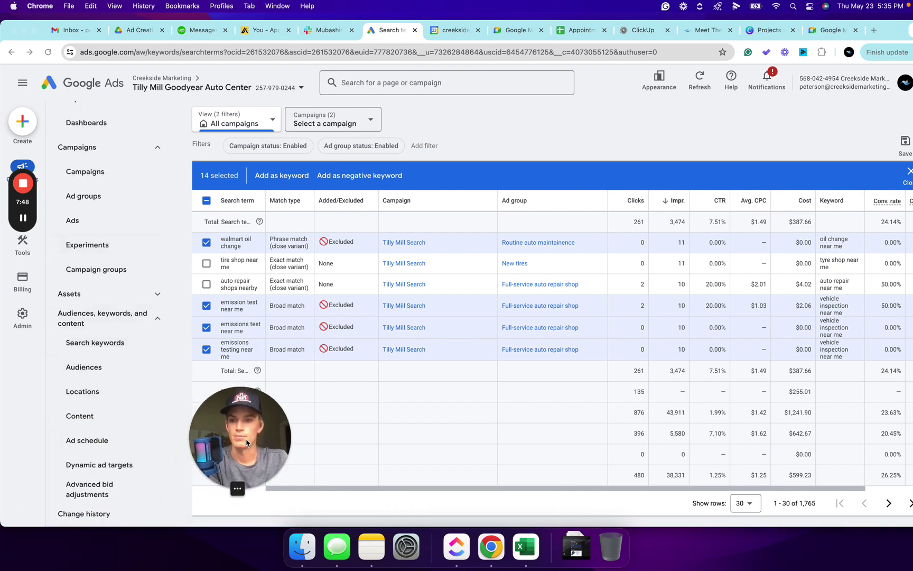
{"action": "left_click", "coordinate": [88, 444]}
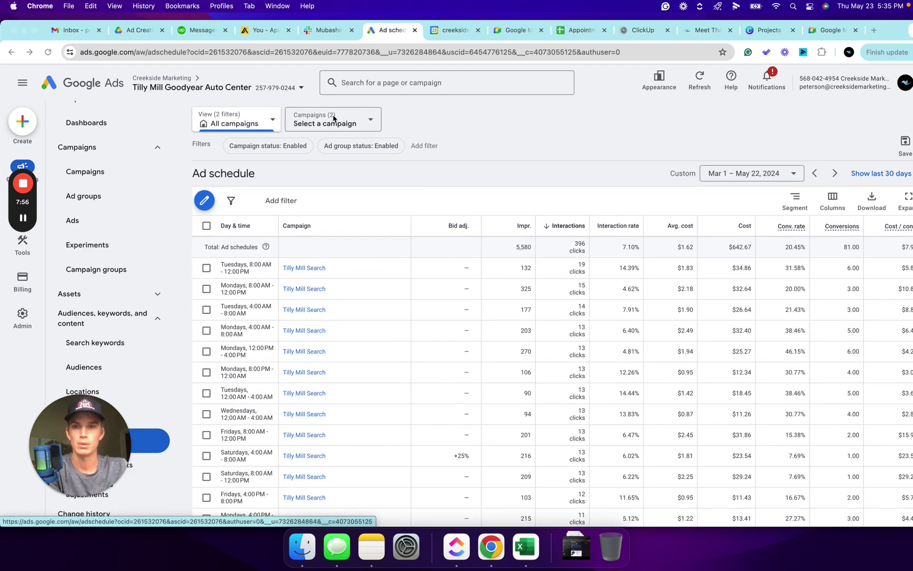
{"action": "left_click", "coordinate": [349, 120]}
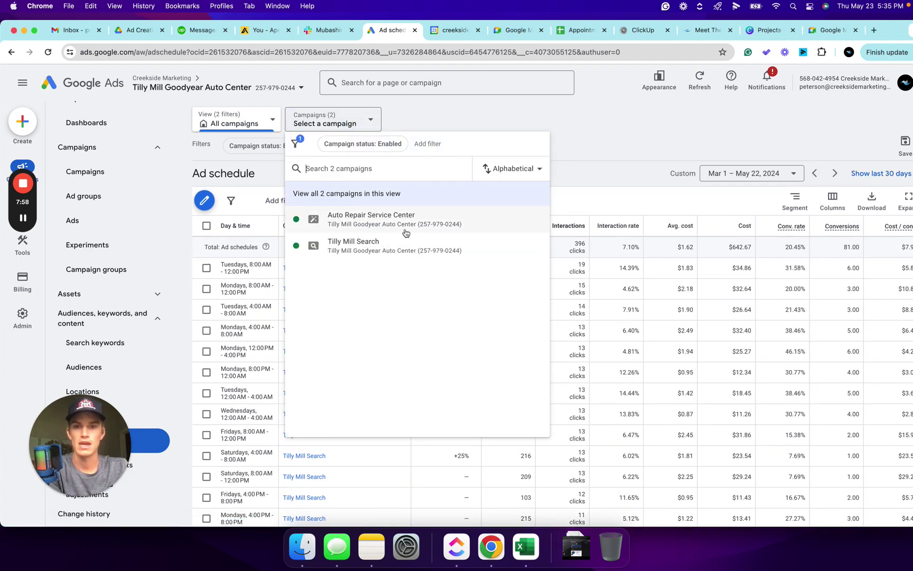
{"action": "left_click", "coordinate": [389, 244]}
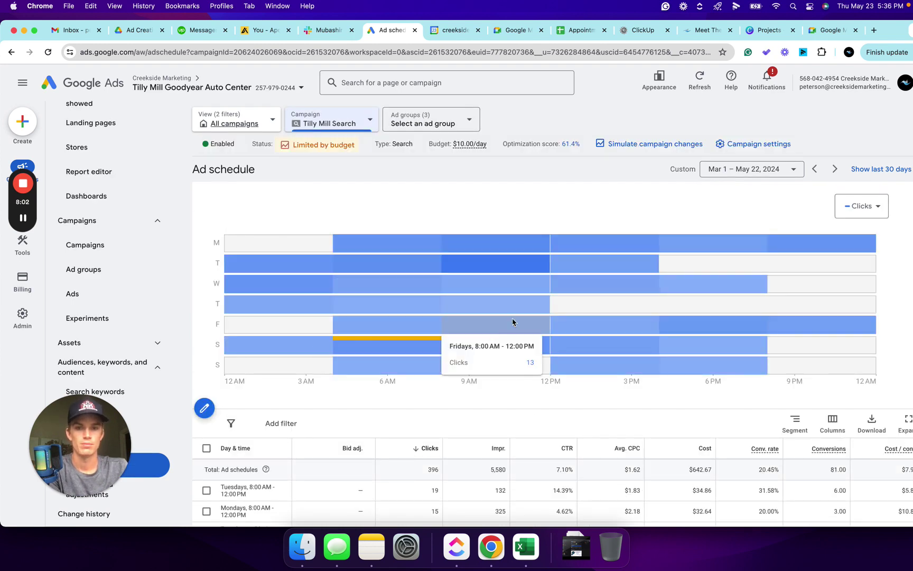
- Show 50 rows in the ad schedule table so that all day and time slots are included
{"action": "scroll", "coordinate": [527, 448], "scroll_direction": "down", "scroll_amount": 15}
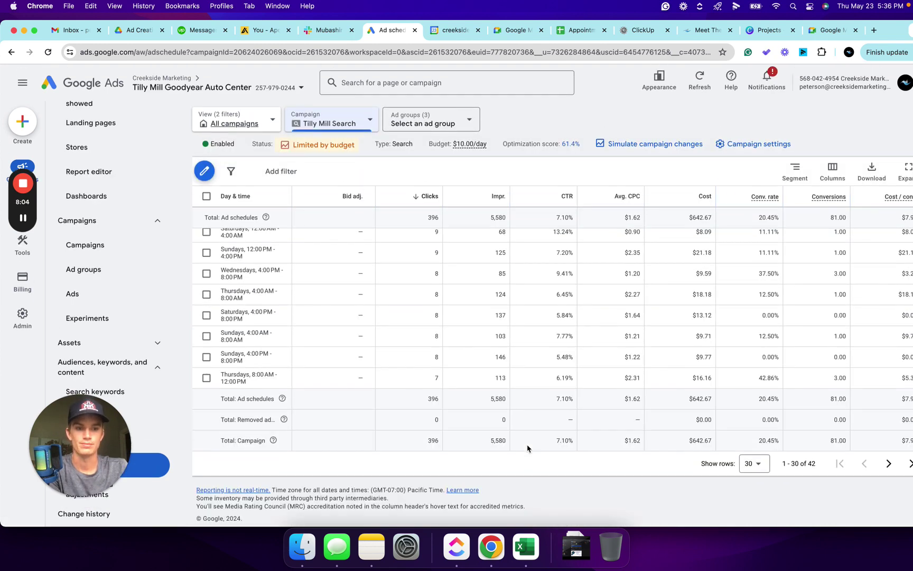
{"action": "left_click", "coordinate": [754, 463]}
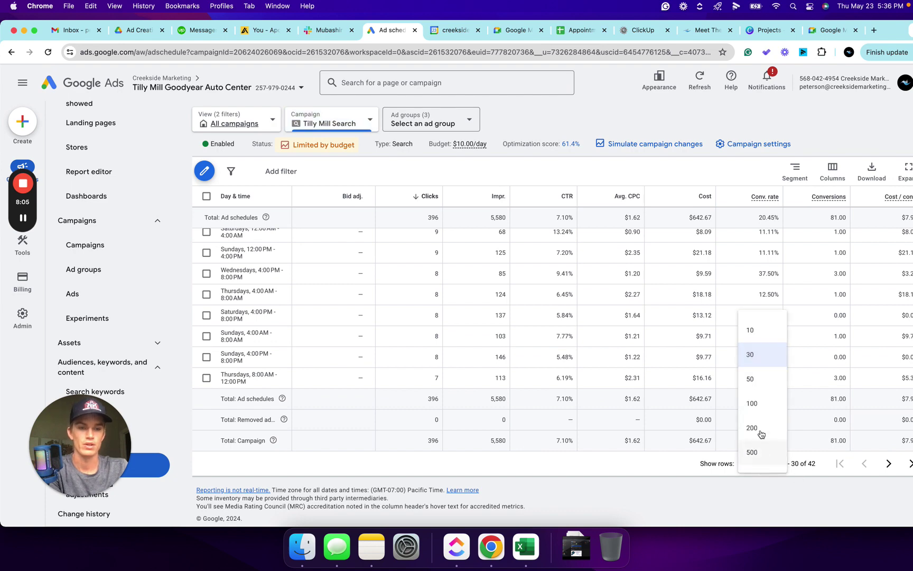
{"action": "left_click", "coordinate": [755, 379]}
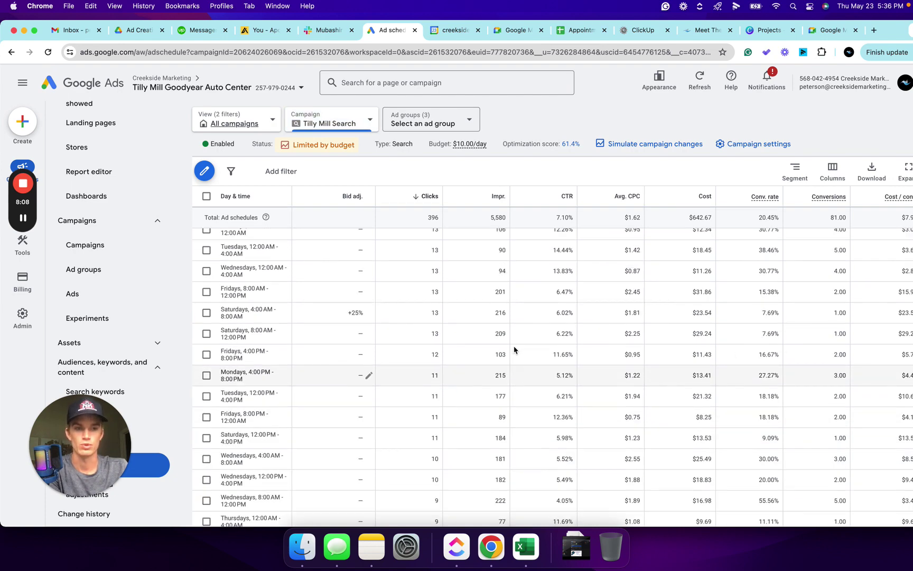
{"action": "scroll", "coordinate": [513, 353], "scroll_direction": "up", "scroll_amount": 5}
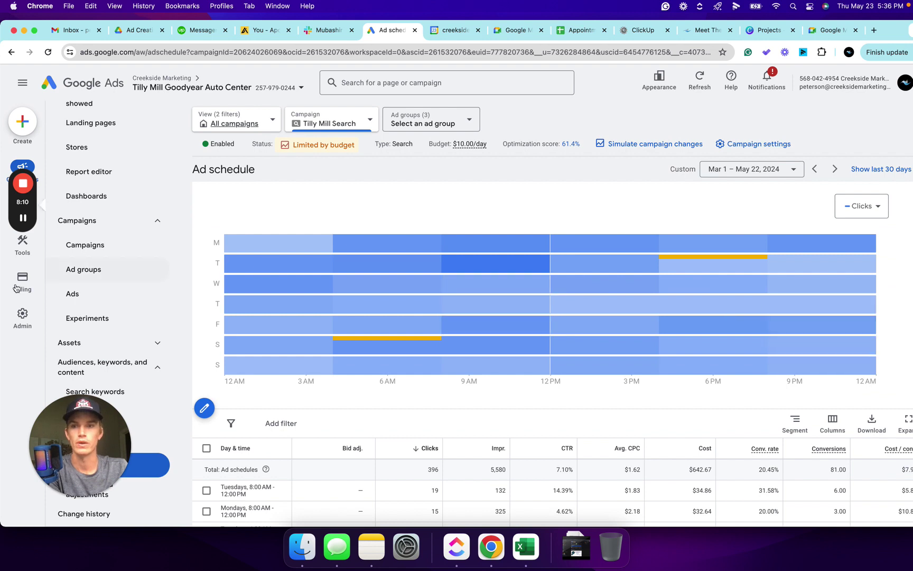
- Open the When and where ads showed report for the campaign and break it down by hour only
{"action": "mouse_move", "coordinate": [23, 244]}
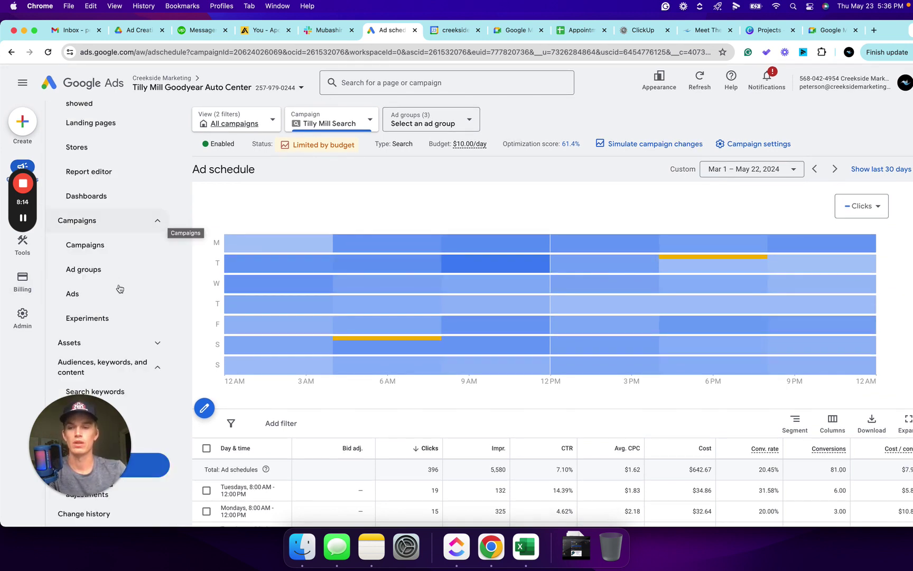
{"action": "scroll", "coordinate": [111, 253], "scroll_direction": "up", "scroll_amount": 4}
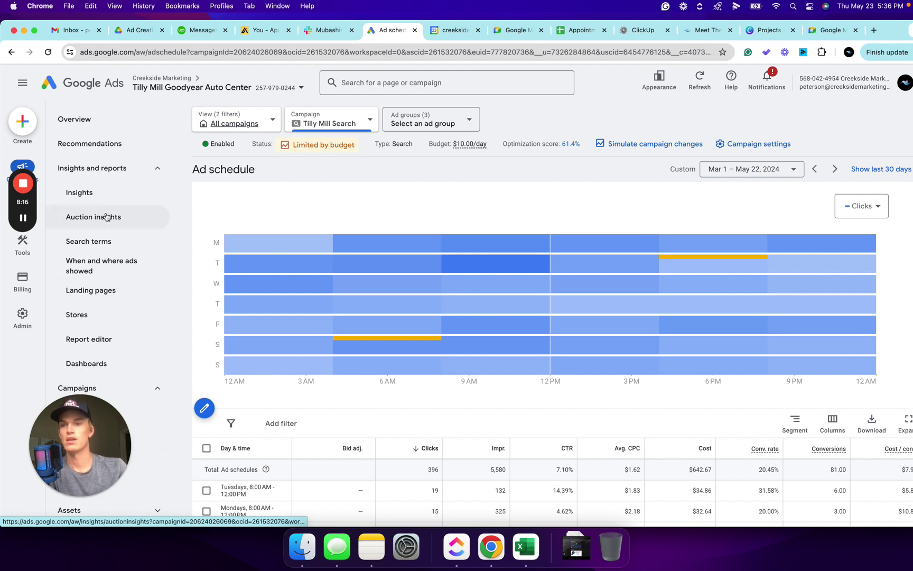
{"action": "left_click", "coordinate": [112, 278]}
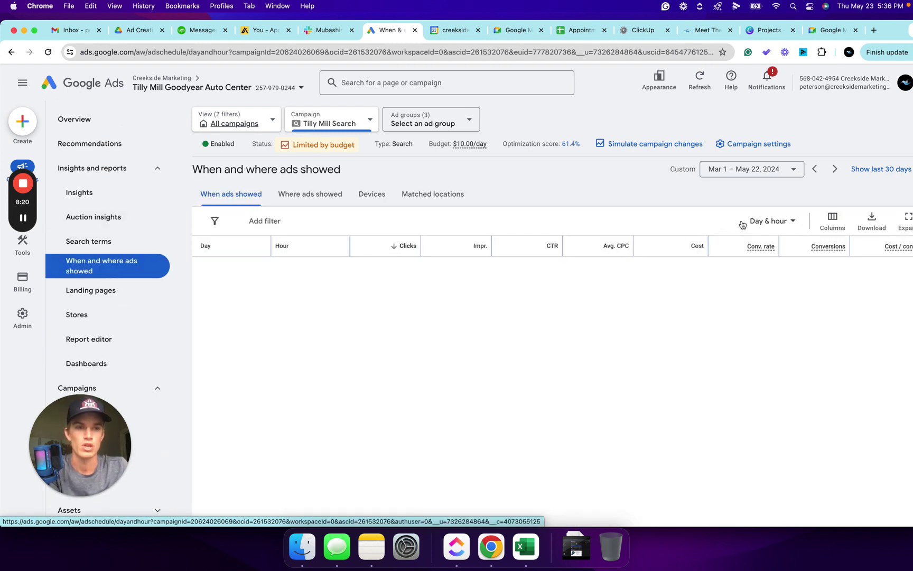
{"action": "left_click", "coordinate": [770, 221]}
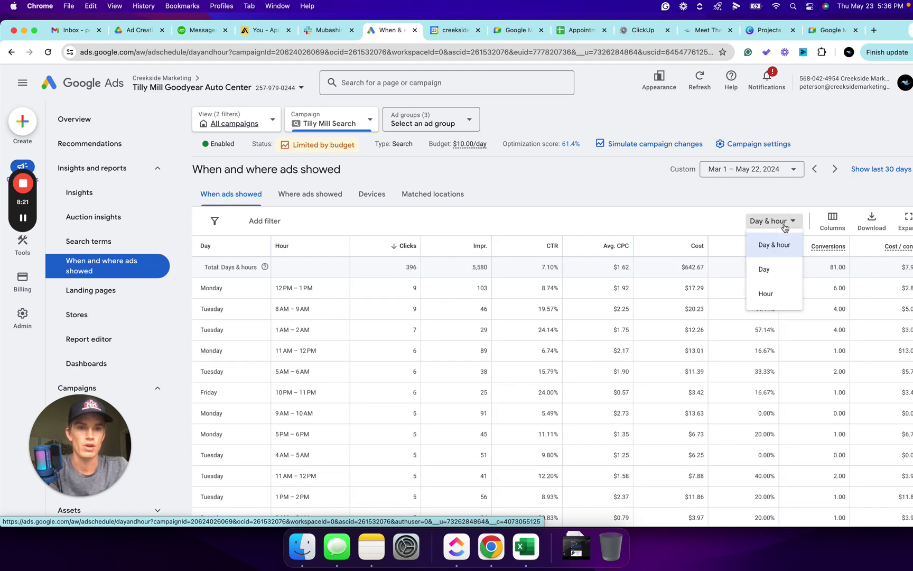
{"action": "left_click", "coordinate": [770, 295]}
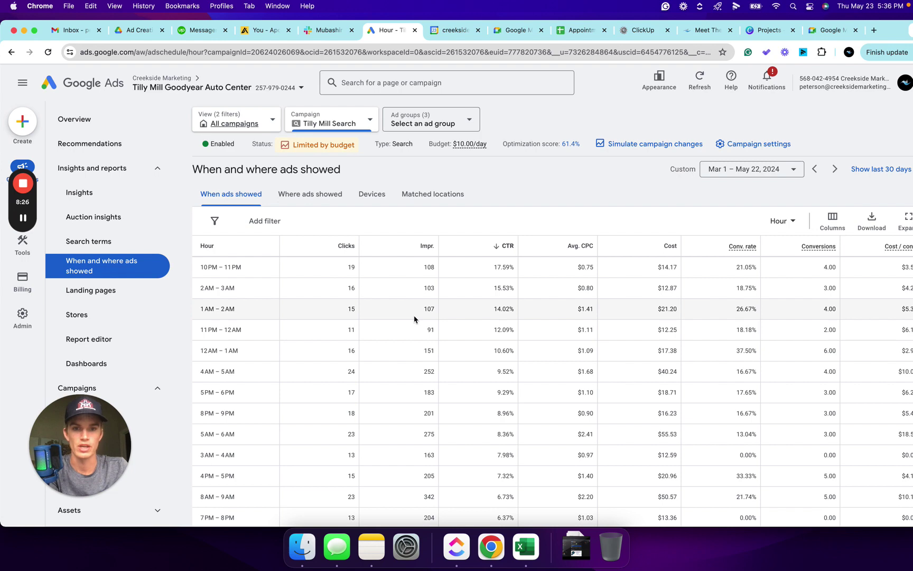
- Sort the hourly report by conversions, highest first, and compare performance across all hours of the day
{"action": "scroll", "coordinate": [414, 319], "scroll_direction": "down", "scroll_amount": 10}
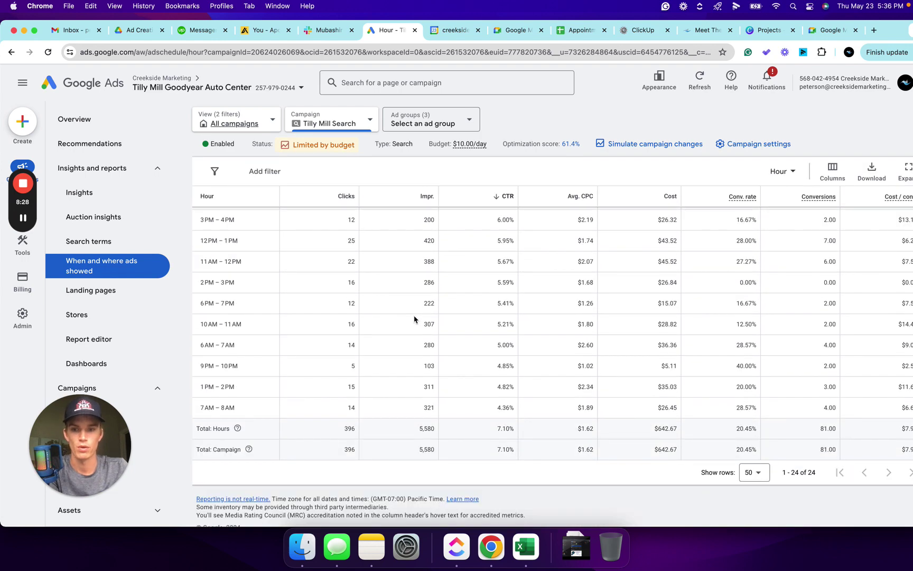
{"action": "scroll", "coordinate": [415, 319], "scroll_direction": "up", "scroll_amount": 4}
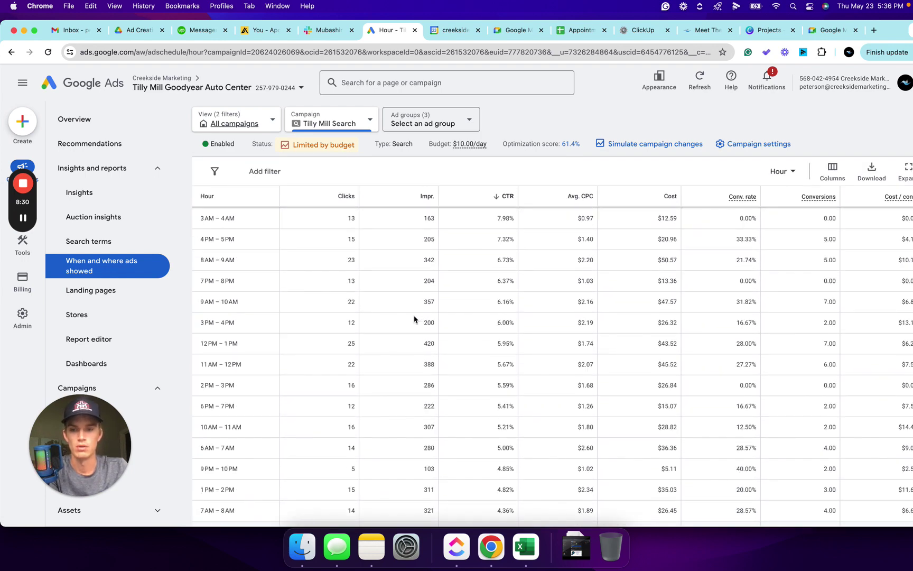
{"action": "scroll", "coordinate": [402, 420], "scroll_direction": "up", "scroll_amount": 5}
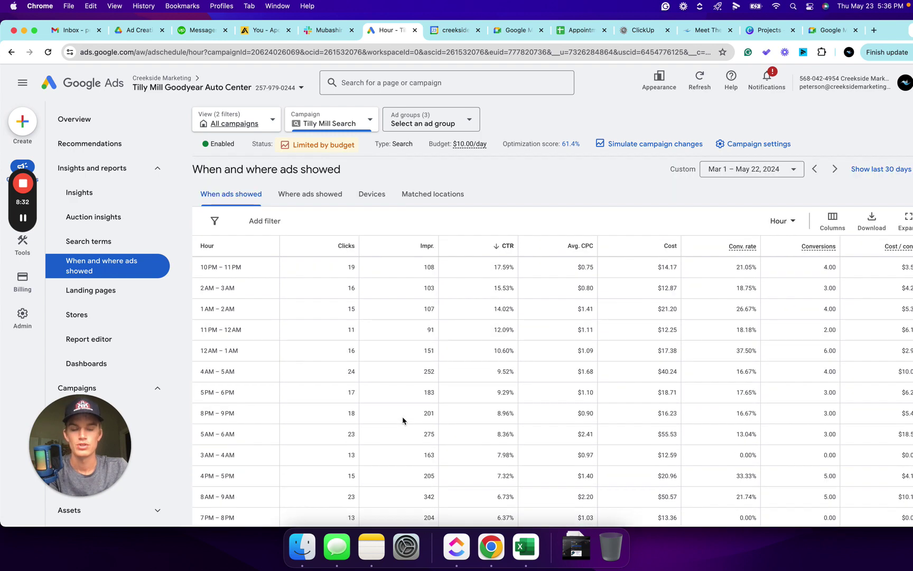
{"action": "scroll", "coordinate": [457, 377], "scroll_direction": "right", "scroll_amount": 1}
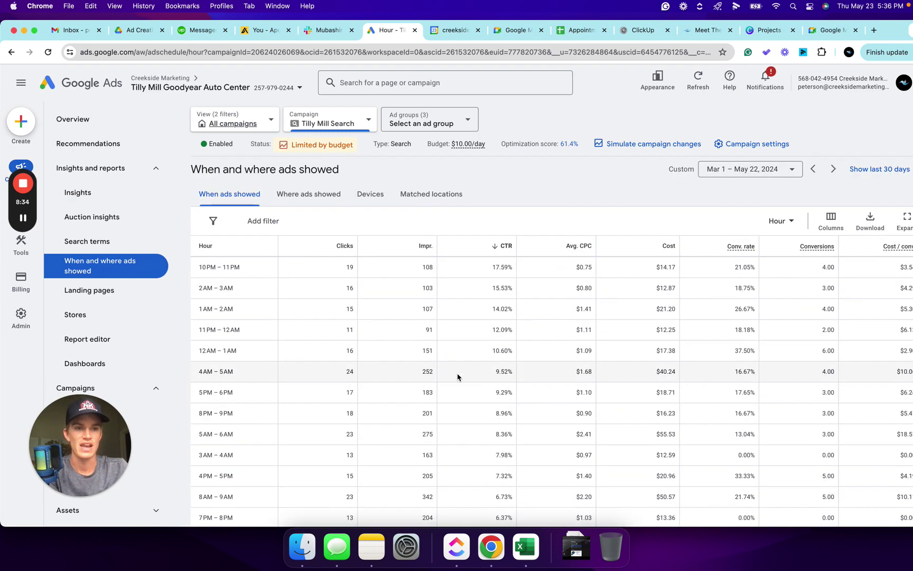
{"action": "scroll", "coordinate": [457, 377], "scroll_direction": "left", "scroll_amount": 1}
{"action": "left_click", "coordinate": [811, 247]}
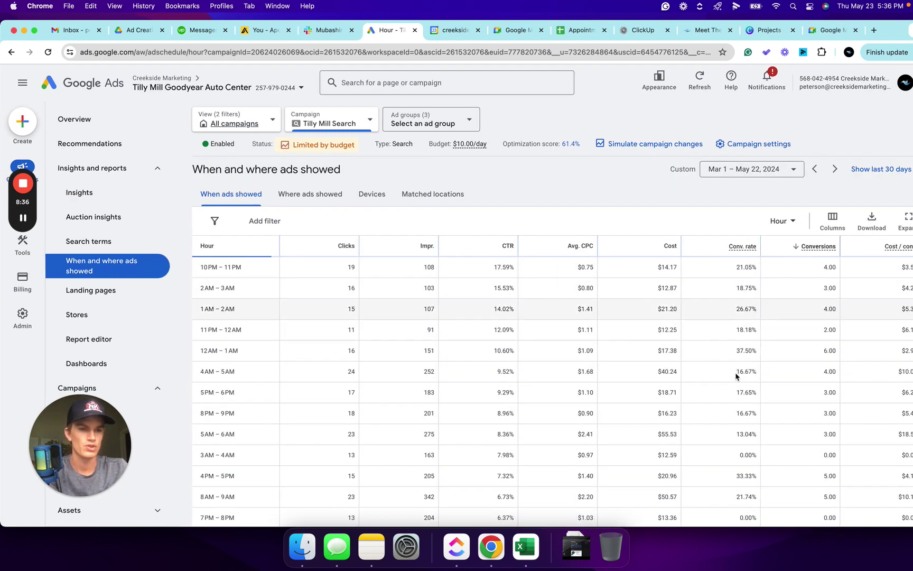
{"action": "scroll", "coordinate": [683, 377], "scroll_direction": "down", "scroll_amount": 2}
{"action": "scroll", "coordinate": [683, 379], "scroll_direction": "down", "scroll_amount": 5}
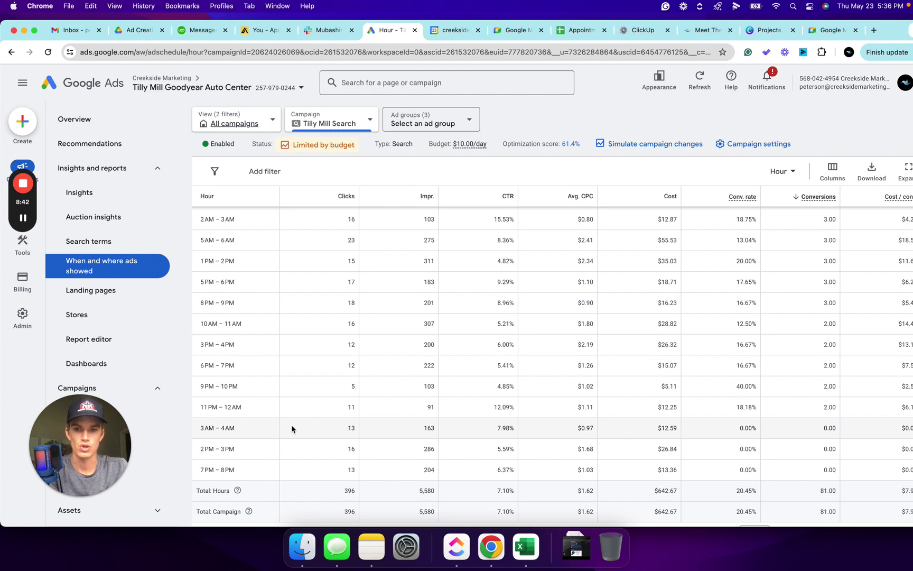
{"action": "scroll", "coordinate": [292, 428], "scroll_direction": "up", "scroll_amount": 5}
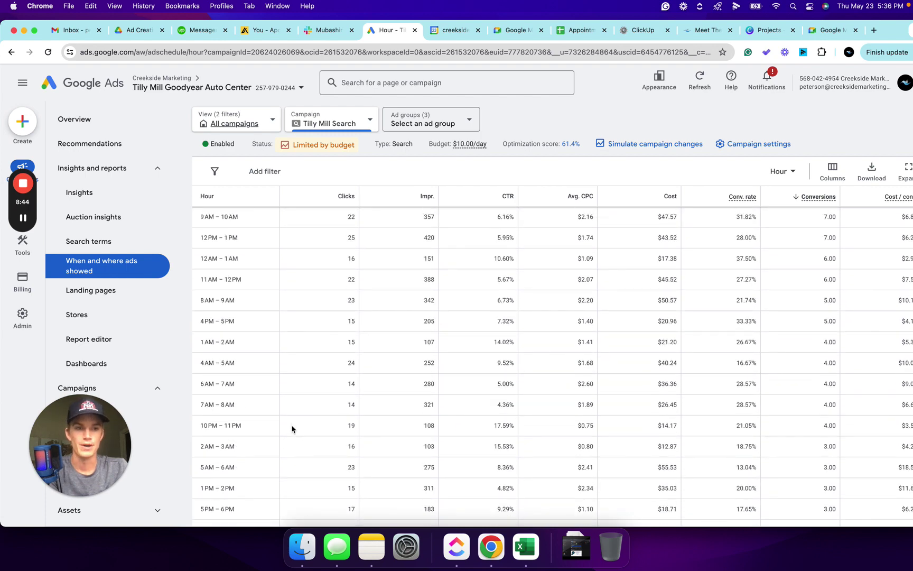
{"action": "scroll", "coordinate": [292, 428], "scroll_direction": "up", "scroll_amount": 2}
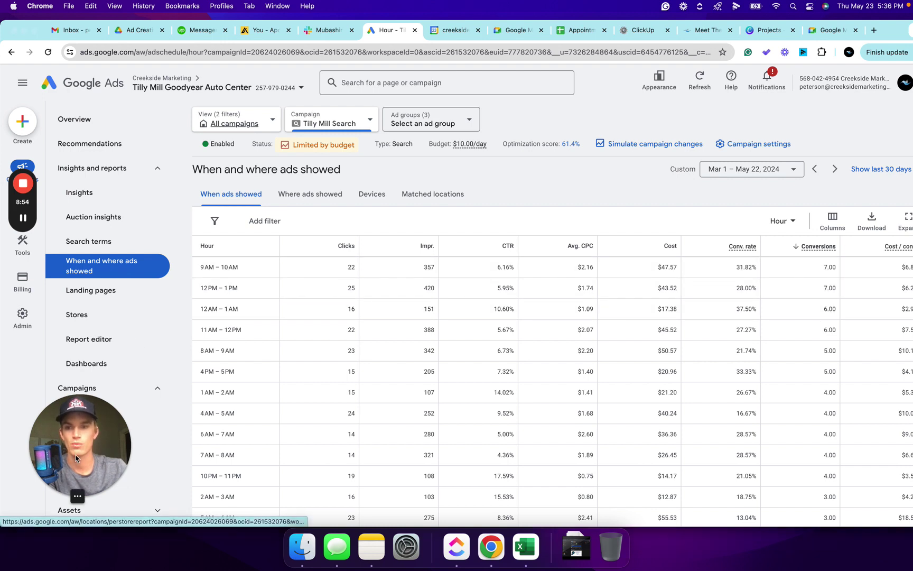
{"action": "left_click_drag", "start_coordinate": [76, 459], "coordinate": [140, 201]}
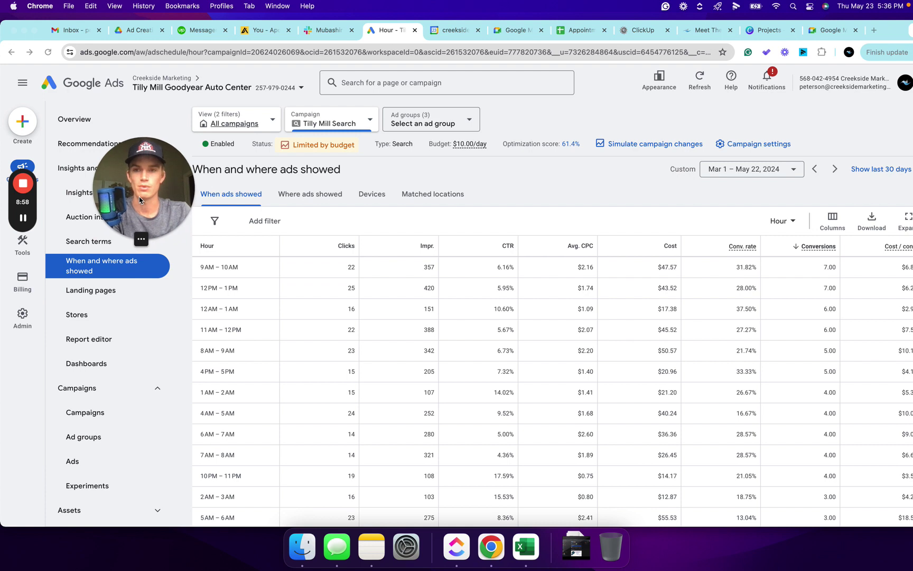
{"action": "scroll", "coordinate": [100, 369], "scroll_direction": "down", "scroll_amount": 1}
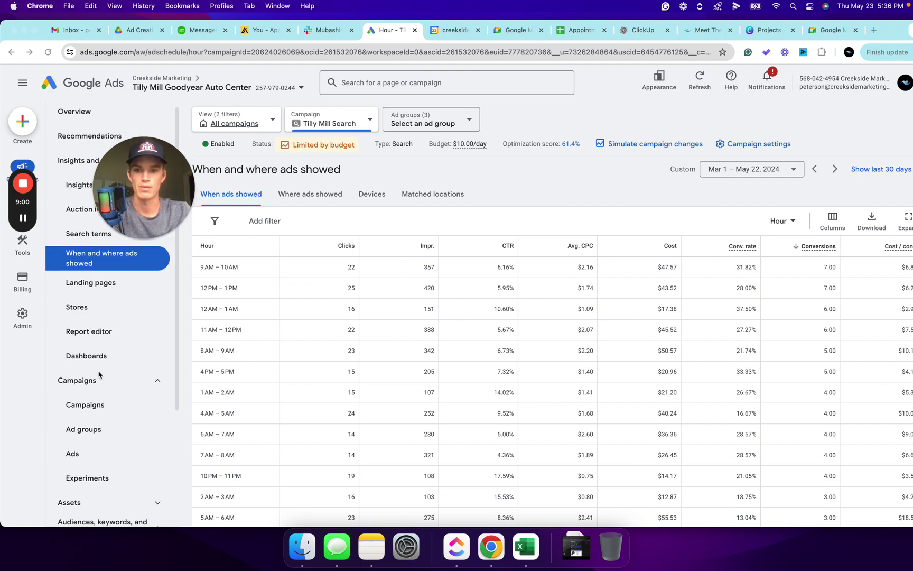
{"action": "scroll", "coordinate": [99, 374], "scroll_direction": "down", "scroll_amount": 6}
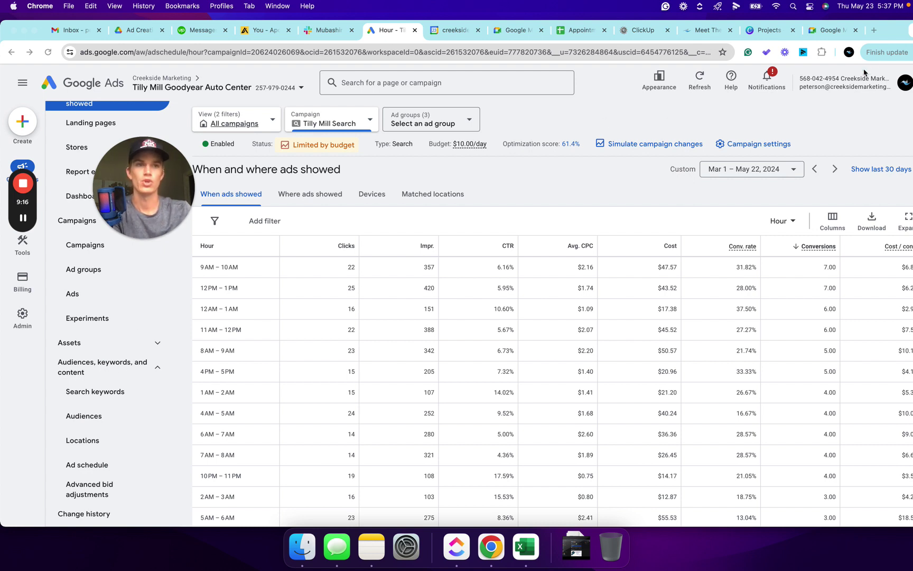
- Search Google for "tilly mill auto center" in a new browser tab and decline sharing the precise location
{"action": "left_click", "coordinate": [873, 33]}
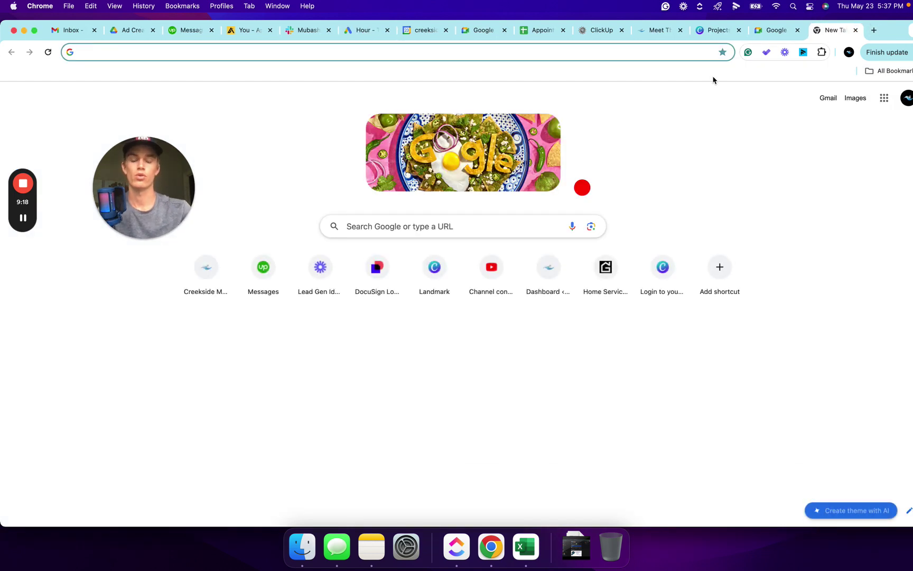
{"action": "type", "text": "t"}
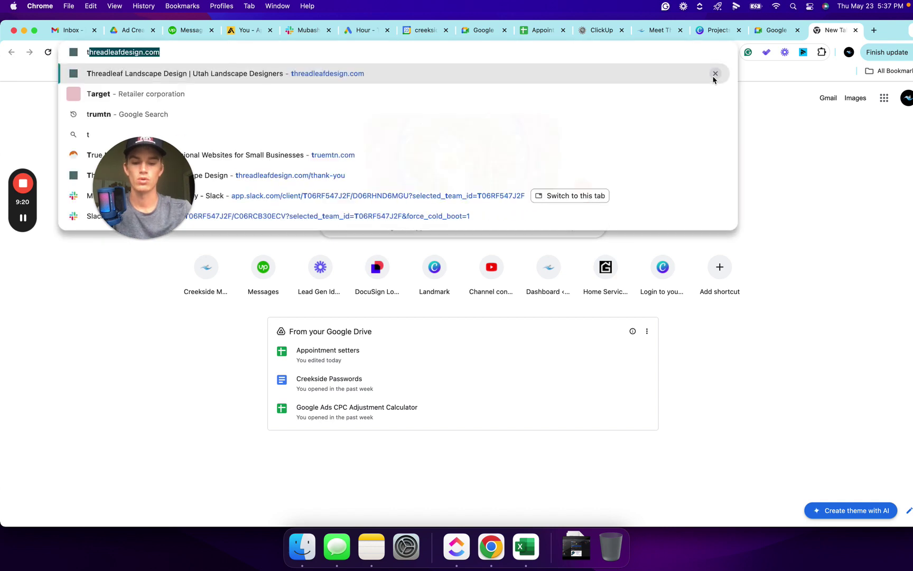
{"action": "type", "text": "illy mi"}
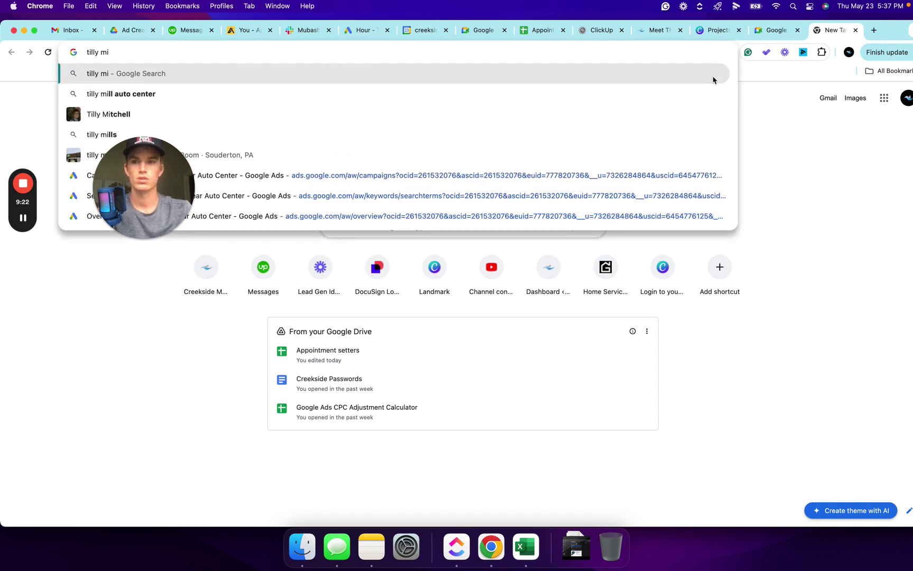
{"action": "type", "text": "ll"}
{"action": "key", "text": "Return"}
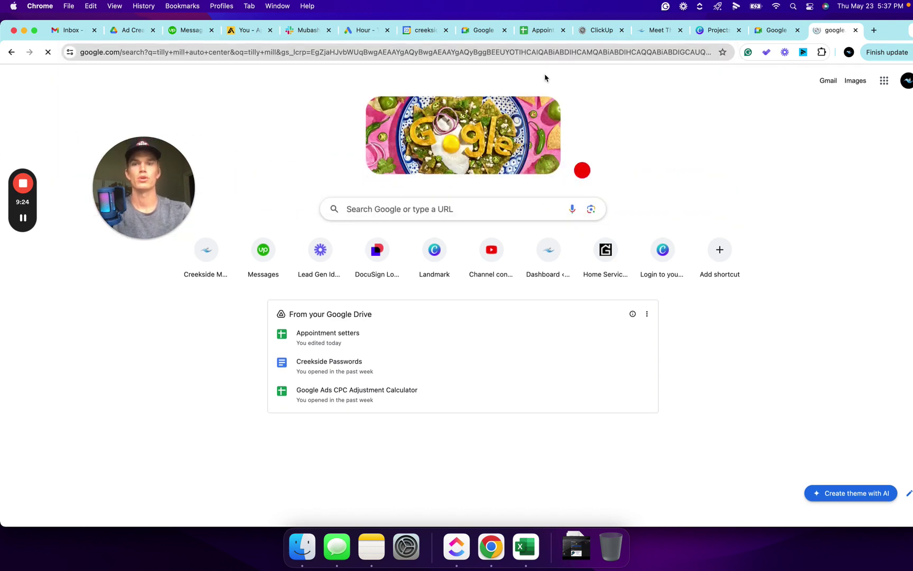
{"action": "scroll", "coordinate": [618, 214], "scroll_direction": "down", "scroll_amount": 4}
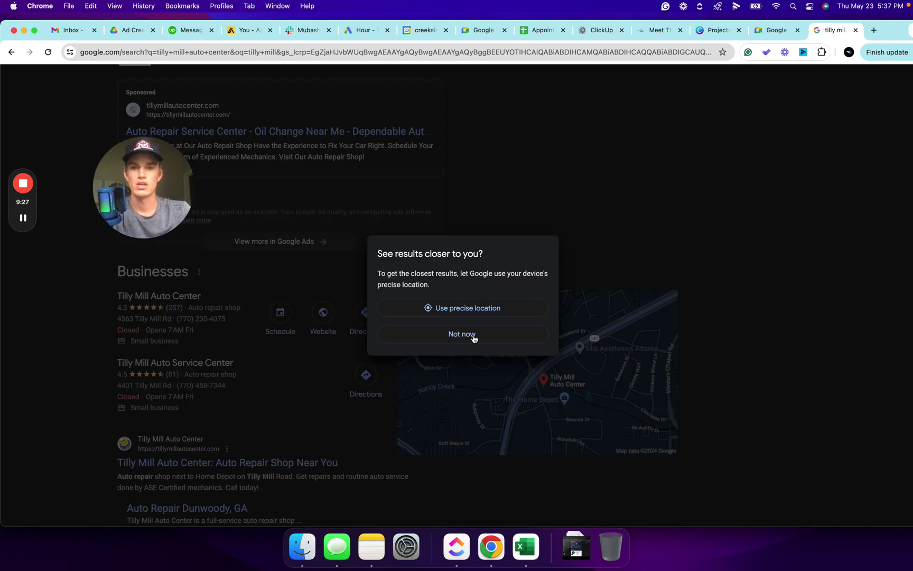
{"action": "left_click", "coordinate": [474, 336]}
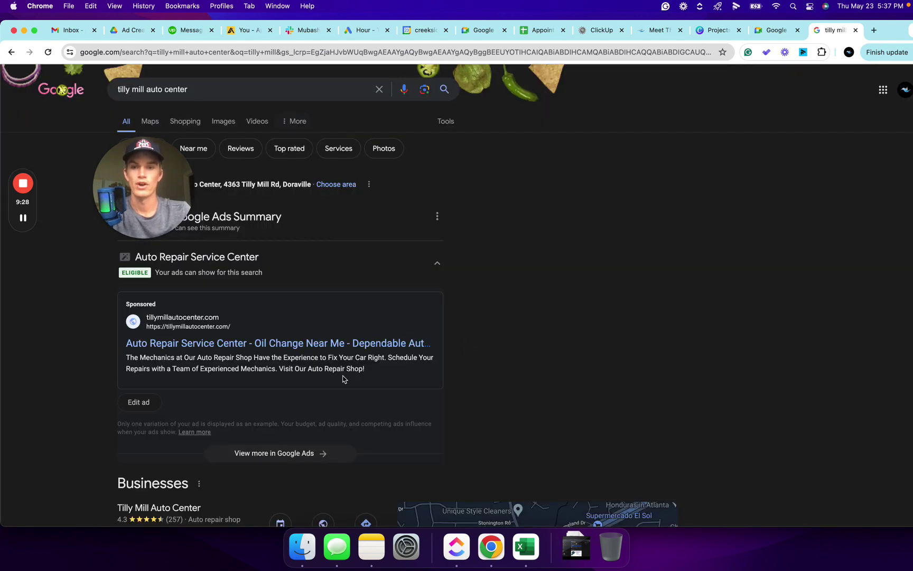
- Open the Tilly Mill Auto Center business listing, check its weekly opening hours, and close the listing details
{"action": "scroll", "coordinate": [342, 379], "scroll_direction": "down", "scroll_amount": 3}
{"action": "left_click", "coordinate": [211, 347]}
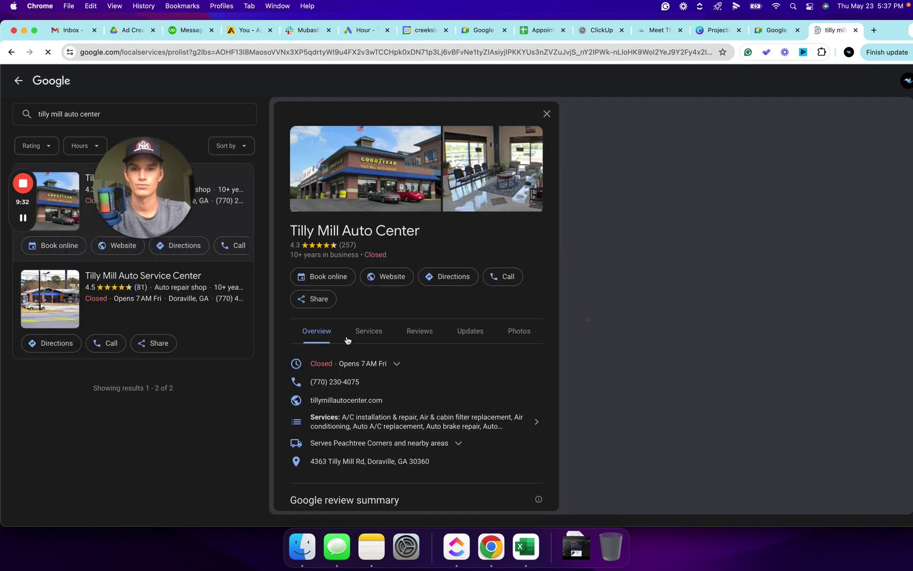
{"action": "left_click", "coordinate": [396, 363]}
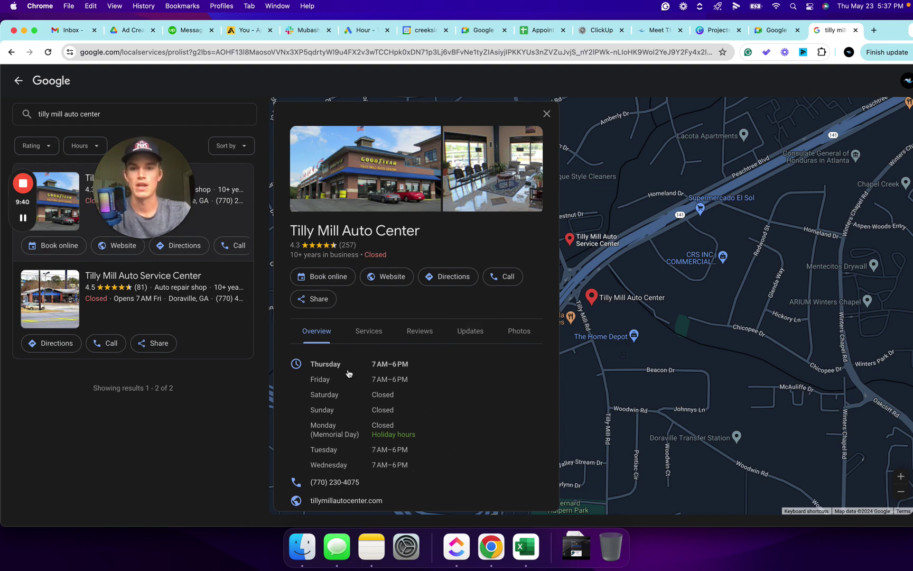
{"action": "left_click", "coordinate": [547, 113]}
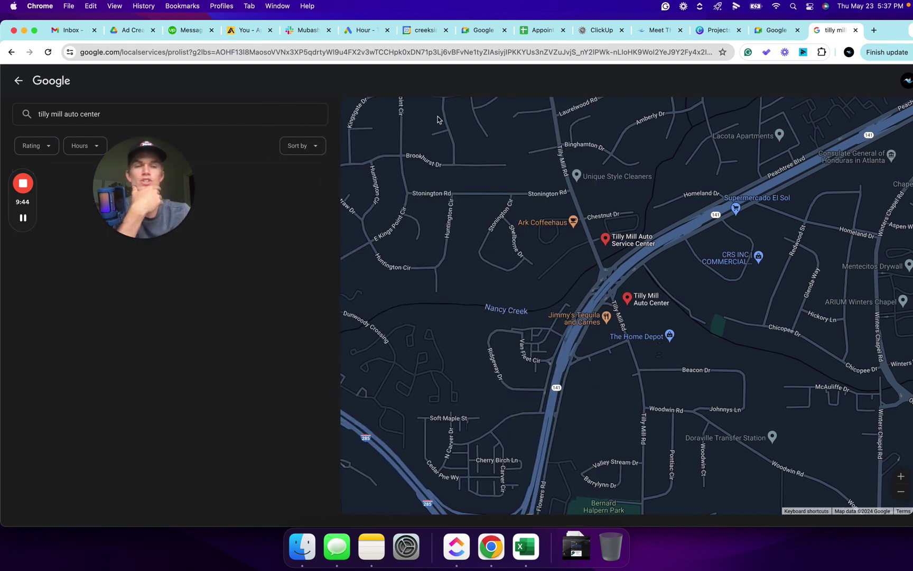
- Return to the hourly report in Google Ads and examine which hours bring few or no conversions, down to the totals
{"action": "left_click", "coordinate": [365, 30]}
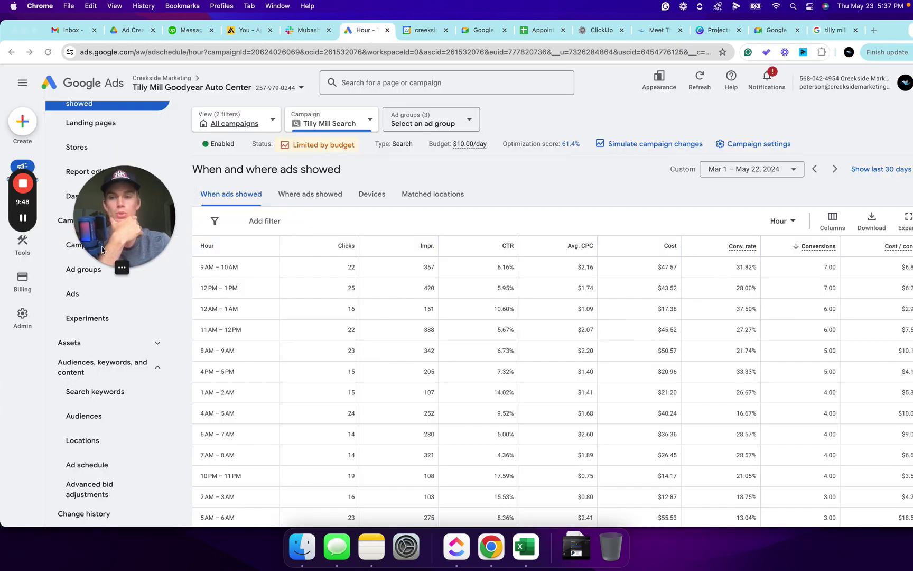
{"action": "left_click_drag", "start_coordinate": [101, 249], "coordinate": [42, 446]}
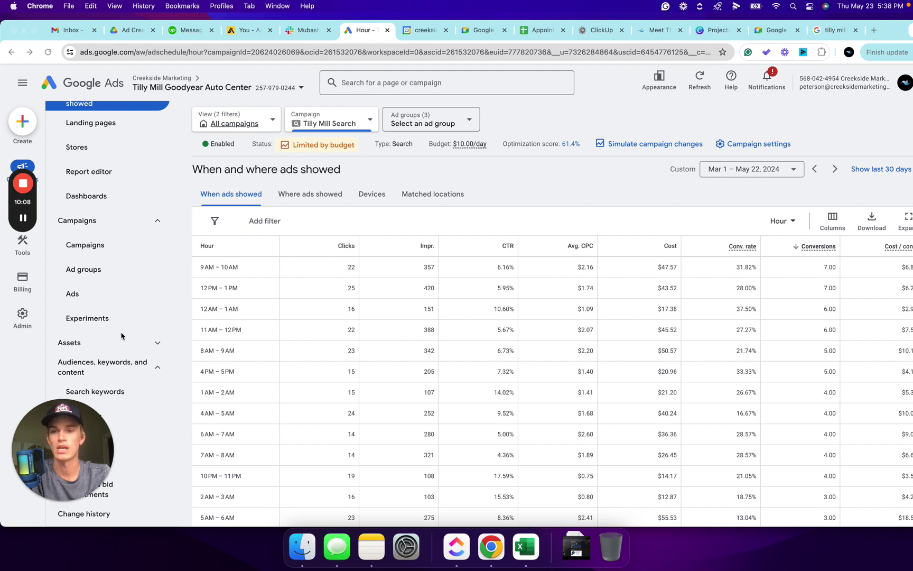
{"action": "scroll", "coordinate": [121, 336], "scroll_direction": "down", "scroll_amount": 1}
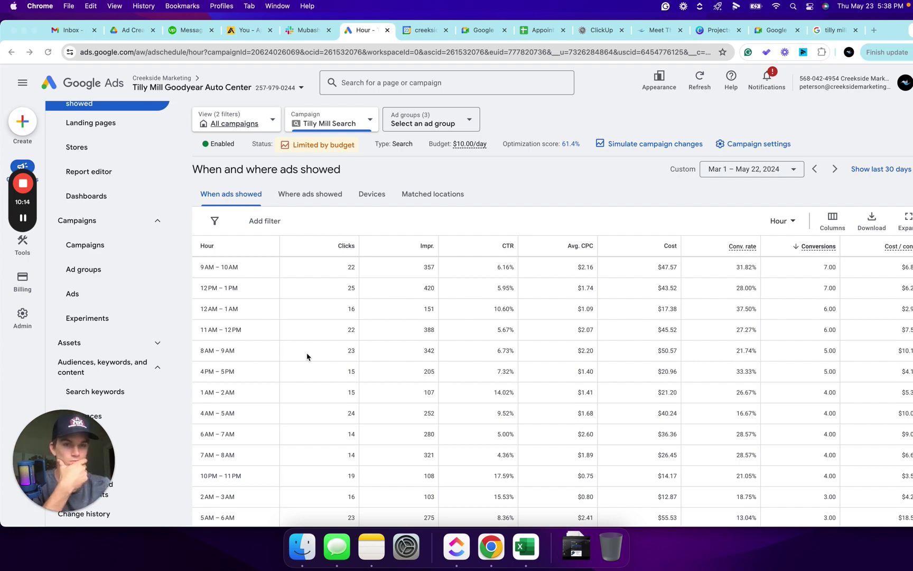
{"action": "scroll", "coordinate": [332, 353], "scroll_direction": "down", "scroll_amount": 3}
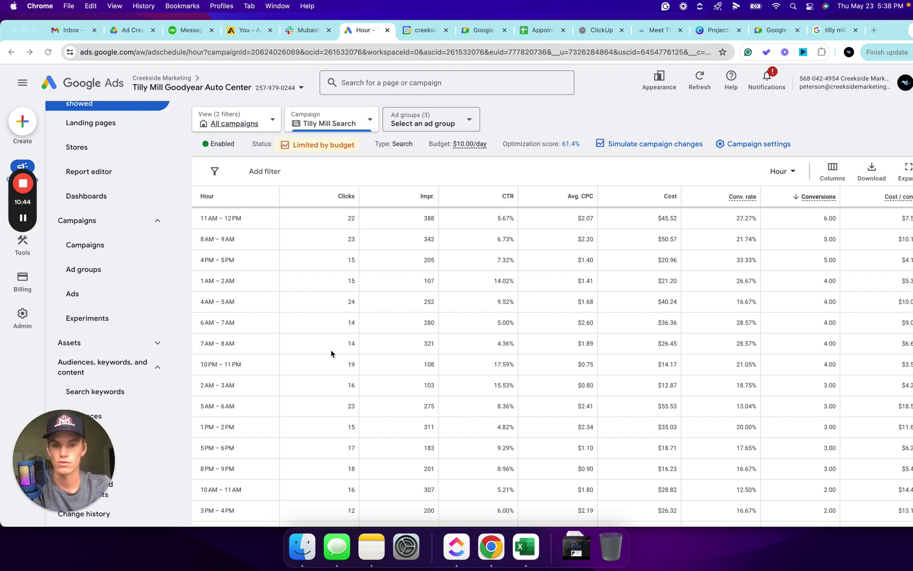
{"action": "scroll", "coordinate": [314, 344], "scroll_direction": "down", "scroll_amount": 4}
{"action": "scroll", "coordinate": [314, 344], "scroll_direction": "down", "scroll_amount": 4}
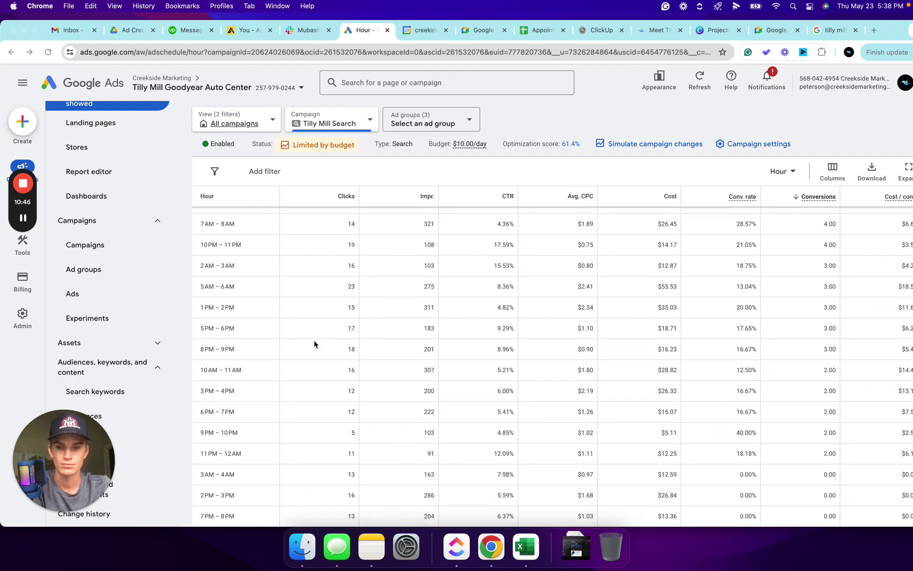
{"action": "scroll", "coordinate": [314, 344], "scroll_direction": "down", "scroll_amount": 1}
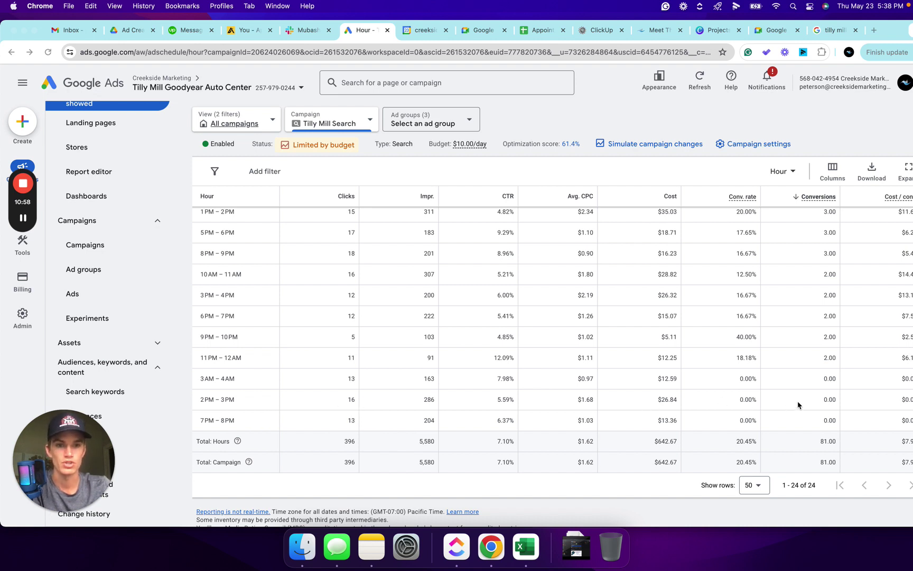
- Sort the hourly report by cost per conversion, highest first, and compare the most expensive hours
{"action": "scroll", "coordinate": [617, 369], "scroll_direction": "up", "scroll_amount": 1}
{"action": "scroll", "coordinate": [616, 369], "scroll_direction": "up", "scroll_amount": 10}
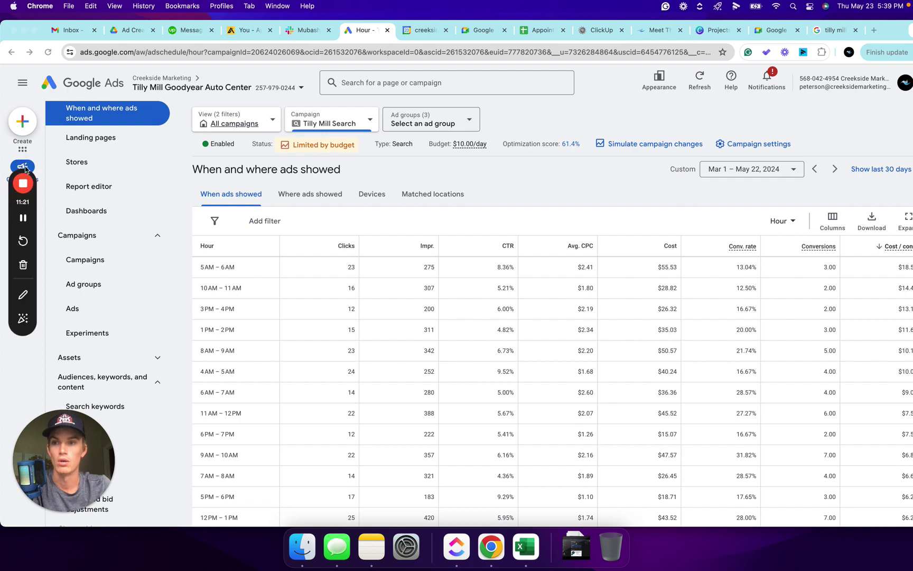
{"action": "left_click_drag", "start_coordinate": [28, 165], "coordinate": [28, 227]}
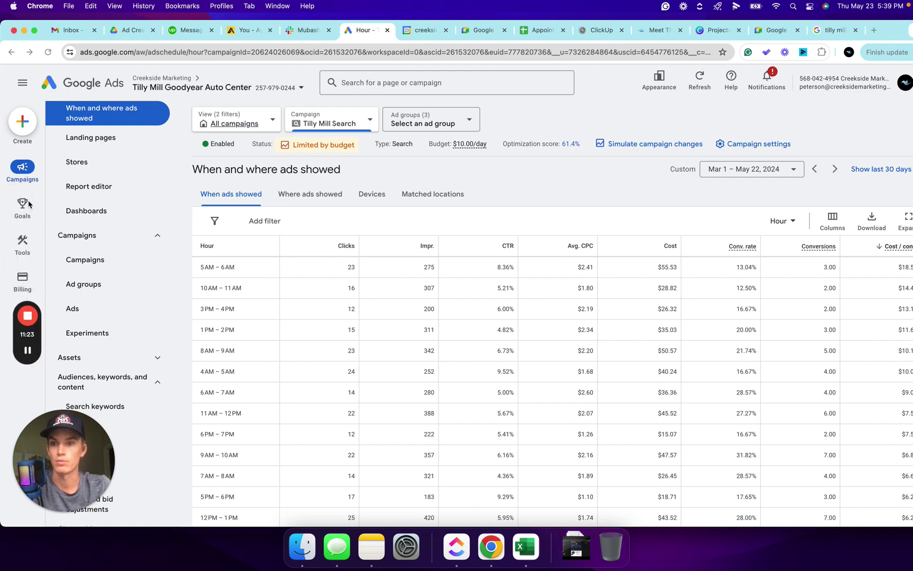
- Open the account's conversion goals summary and examine the conversion actions under each goal, from Submit lead form down to Page view
{"action": "left_click", "coordinate": [23, 210]}
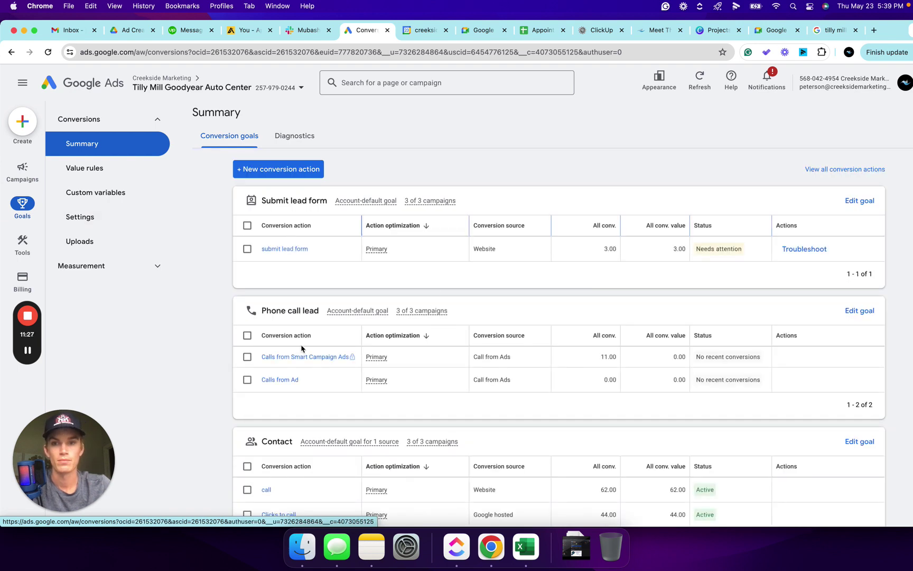
{"action": "scroll", "coordinate": [306, 349], "scroll_direction": "down", "scroll_amount": 1}
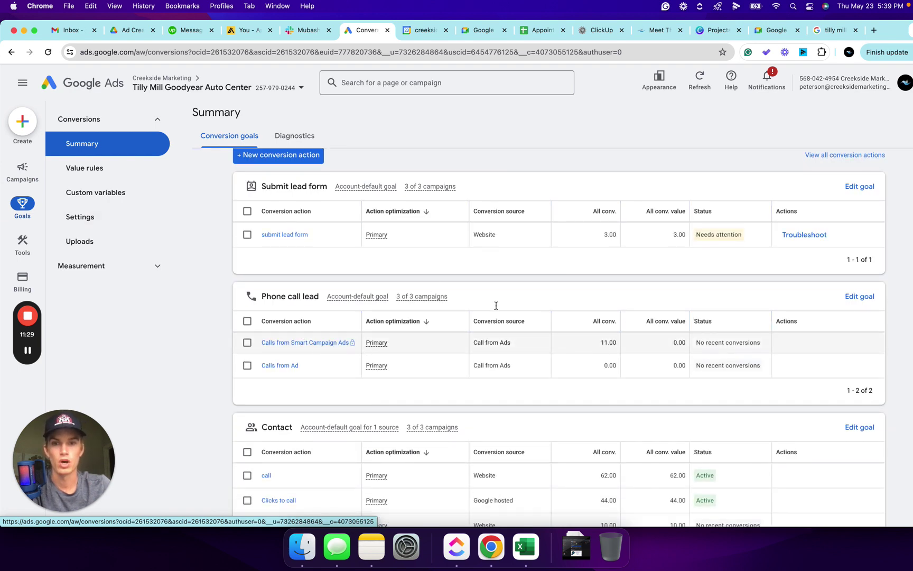
{"action": "scroll", "coordinate": [602, 325], "scroll_direction": "down", "scroll_amount": 4}
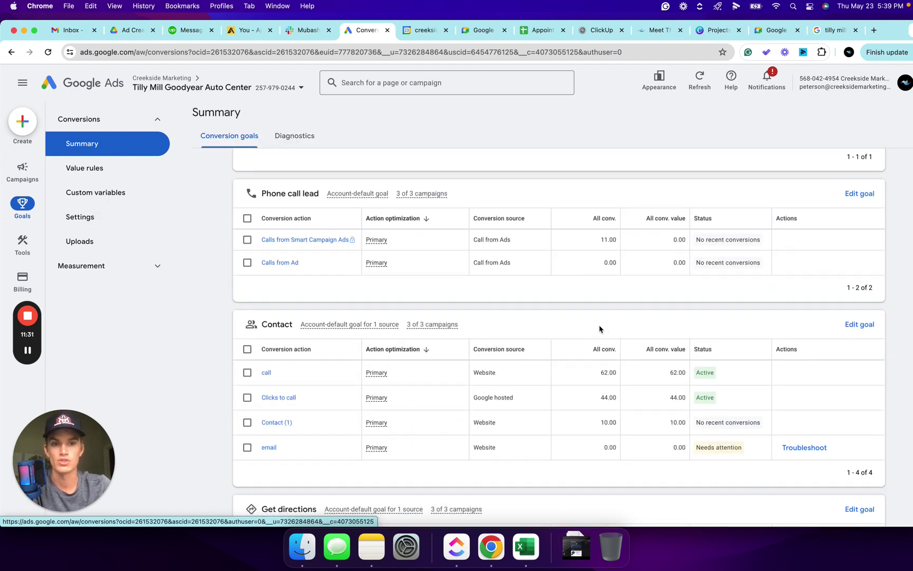
{"action": "scroll", "coordinate": [599, 329], "scroll_direction": "down", "scroll_amount": 1}
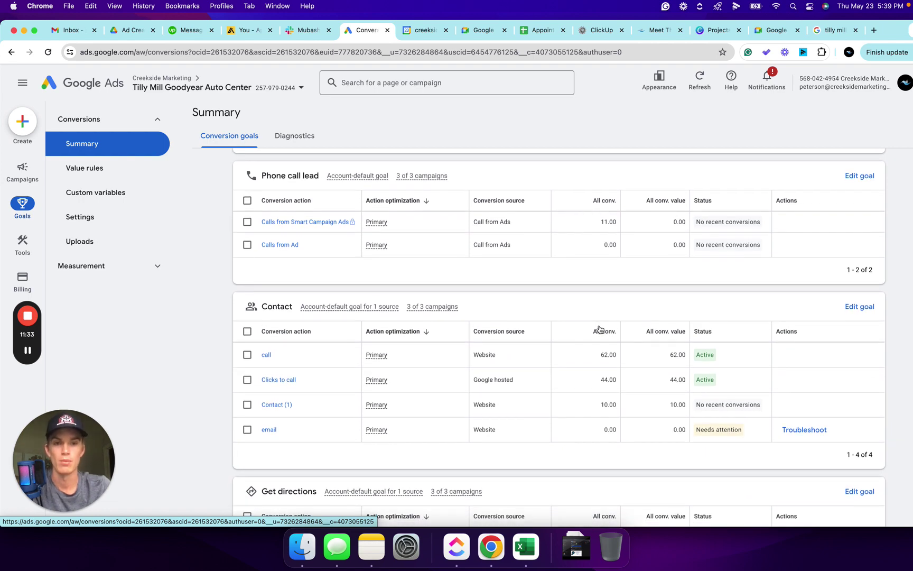
{"action": "scroll", "coordinate": [603, 327], "scroll_direction": "down", "scroll_amount": 2}
{"action": "scroll", "coordinate": [585, 353], "scroll_direction": "down", "scroll_amount": 9}
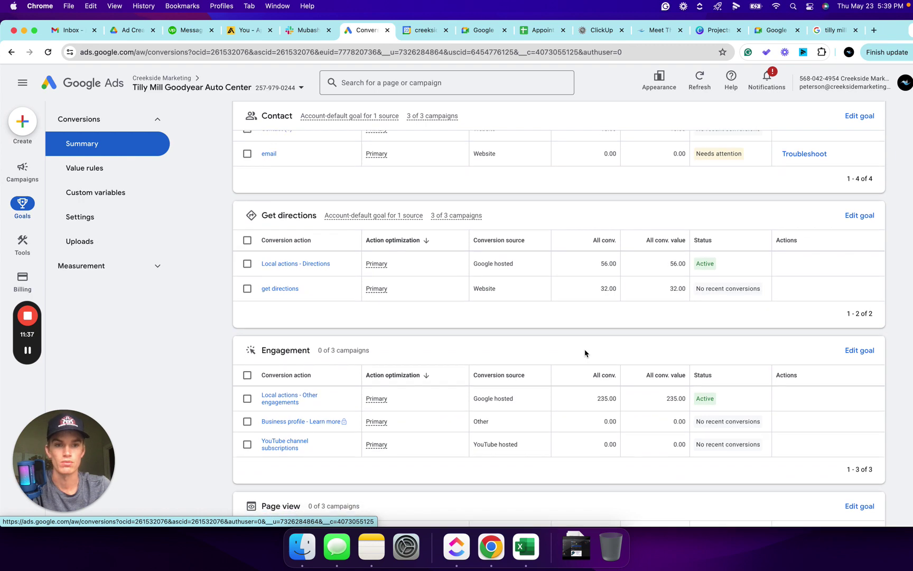
{"action": "scroll", "coordinate": [585, 351], "scroll_direction": "down", "scroll_amount": 1}
{"action": "scroll", "coordinate": [599, 300], "scroll_direction": "down", "scroll_amount": 5}
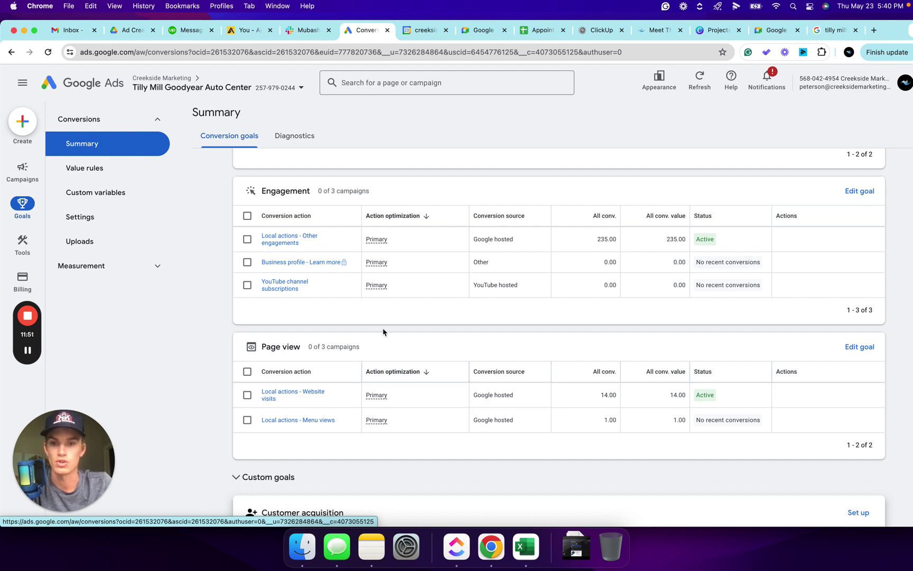
{"action": "scroll", "coordinate": [351, 352], "scroll_direction": "down", "scroll_amount": 2}
- Recheck the conversion actions under the Get directions, Contact, Phone call lead and Submit lead form goals
{"action": "scroll", "coordinate": [352, 353], "scroll_direction": "up", "scroll_amount": 10}
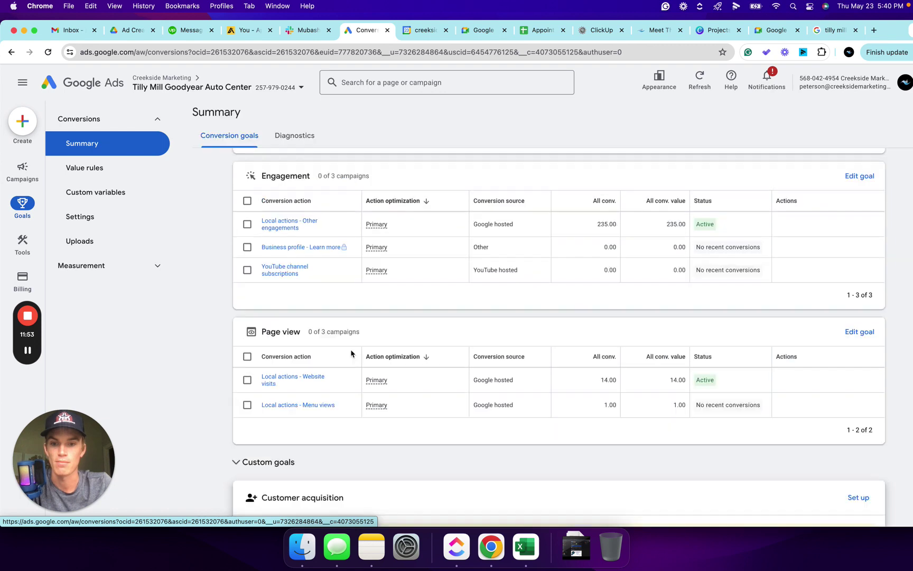
{"action": "scroll", "coordinate": [351, 353], "scroll_direction": "up", "scroll_amount": 1}
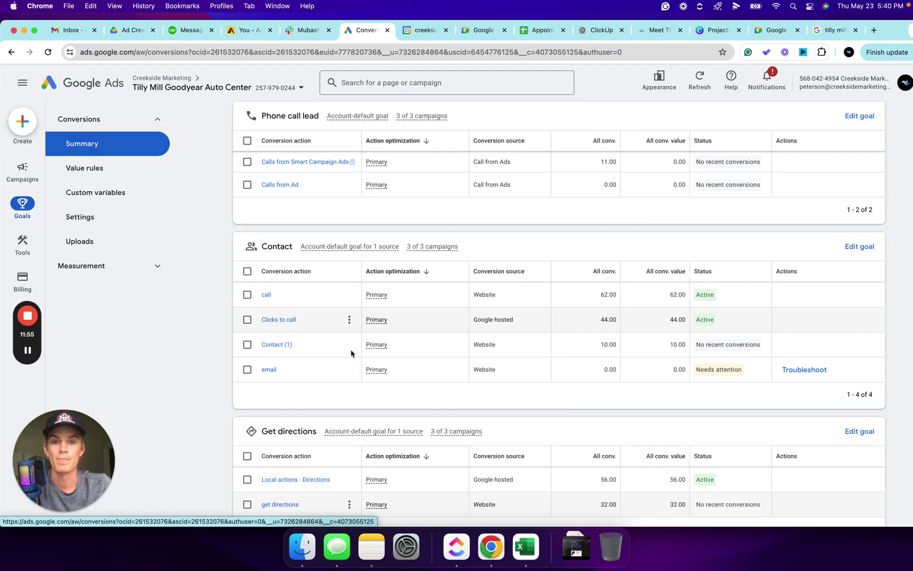
{"action": "scroll", "coordinate": [352, 353], "scroll_direction": "up", "scroll_amount": 1}
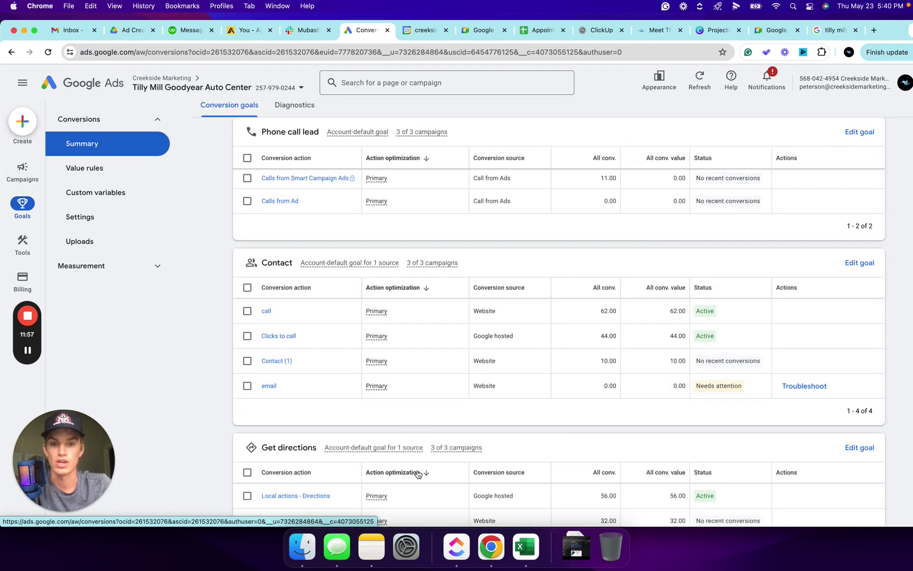
{"action": "scroll", "coordinate": [444, 449], "scroll_direction": "down", "scroll_amount": 1}
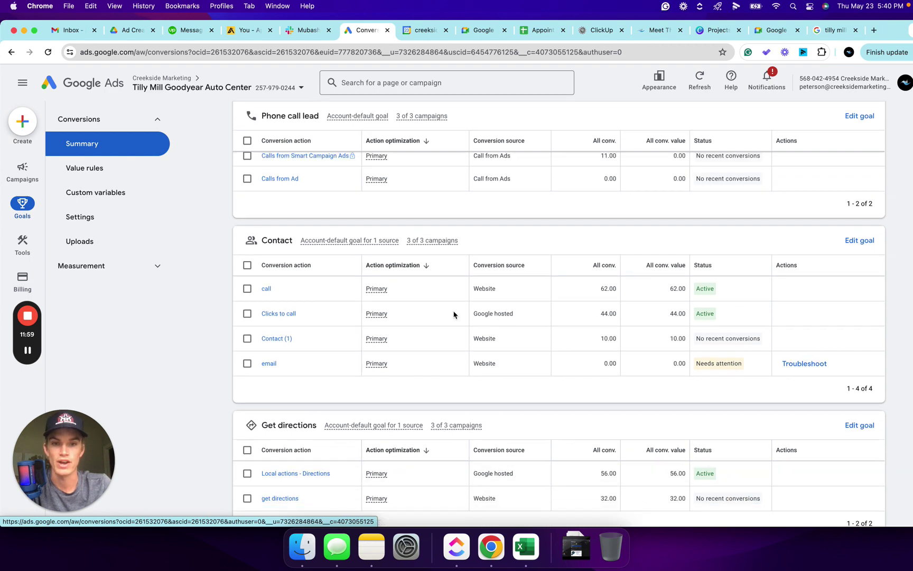
{"action": "scroll", "coordinate": [453, 314], "scroll_direction": "up", "scroll_amount": 9}
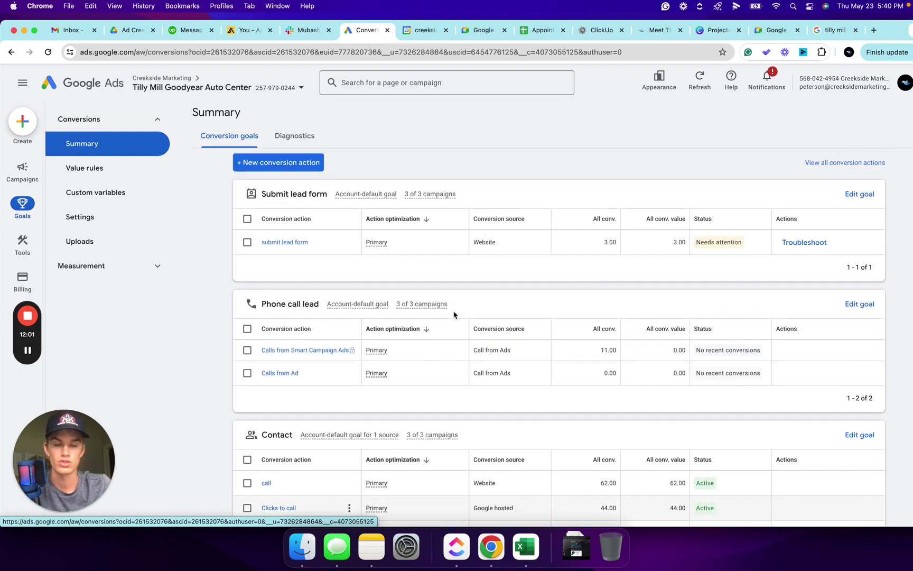
- Return to the Tilly Mill Search campaign, open its assets report, and review the lead form, structured snippet and sitelink assets
{"action": "left_click", "coordinate": [22, 169]}
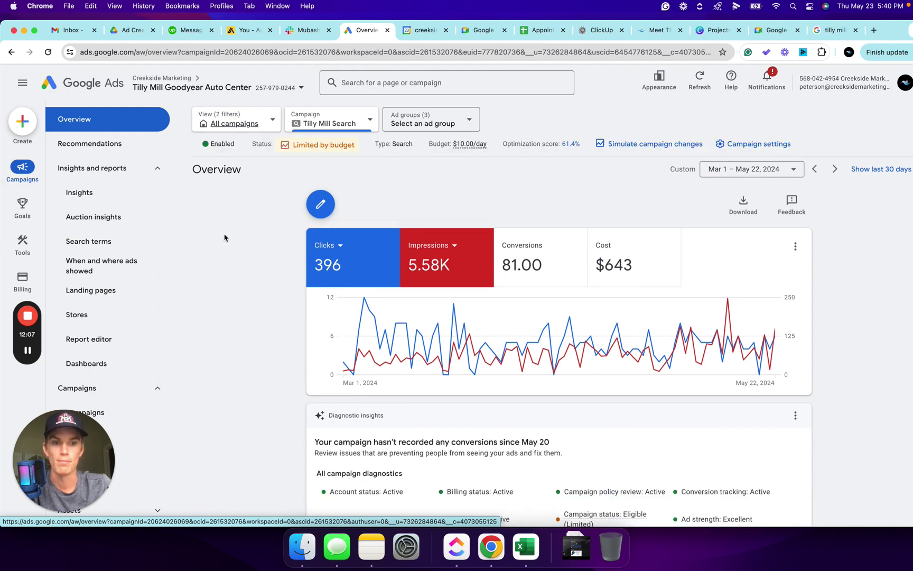
{"action": "scroll", "coordinate": [112, 387], "scroll_direction": "down", "scroll_amount": 5}
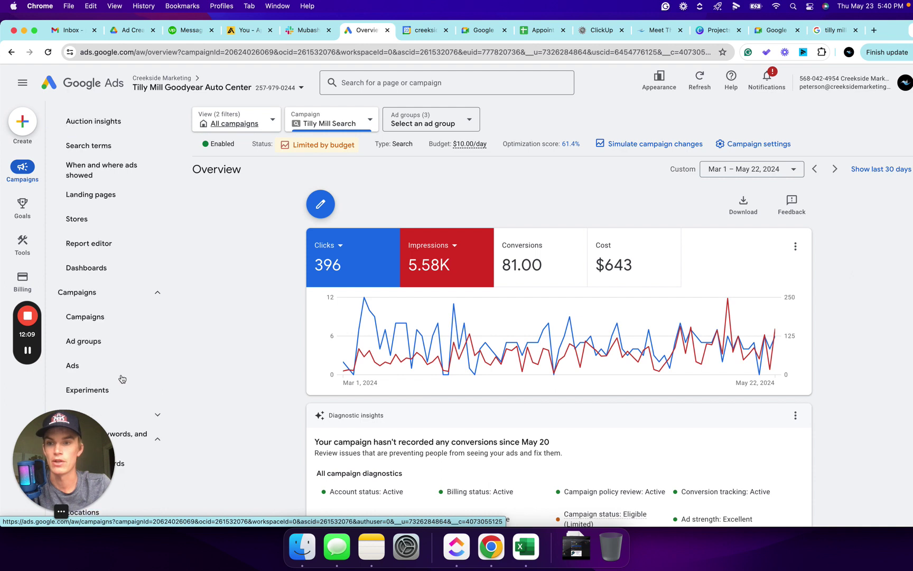
{"action": "left_click", "coordinate": [131, 343]}
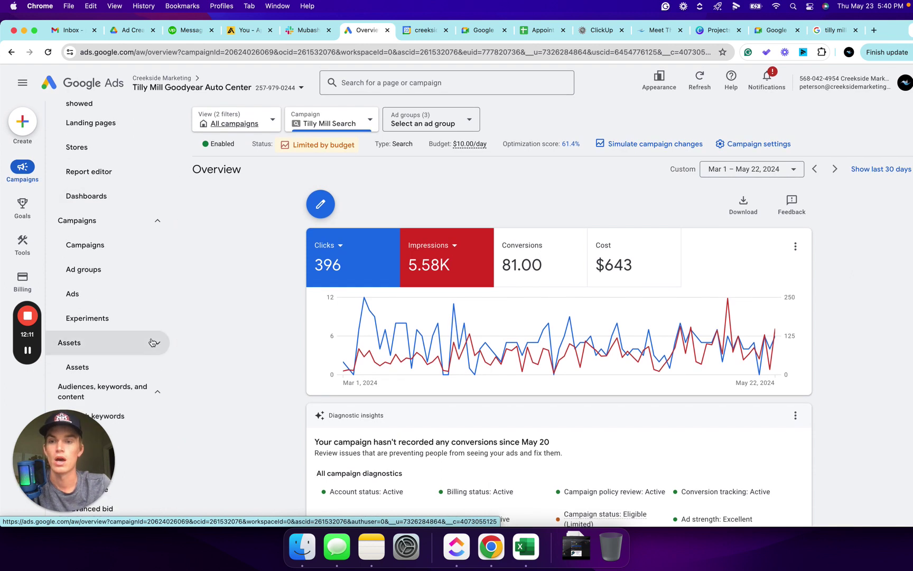
{"action": "left_click", "coordinate": [106, 370]}
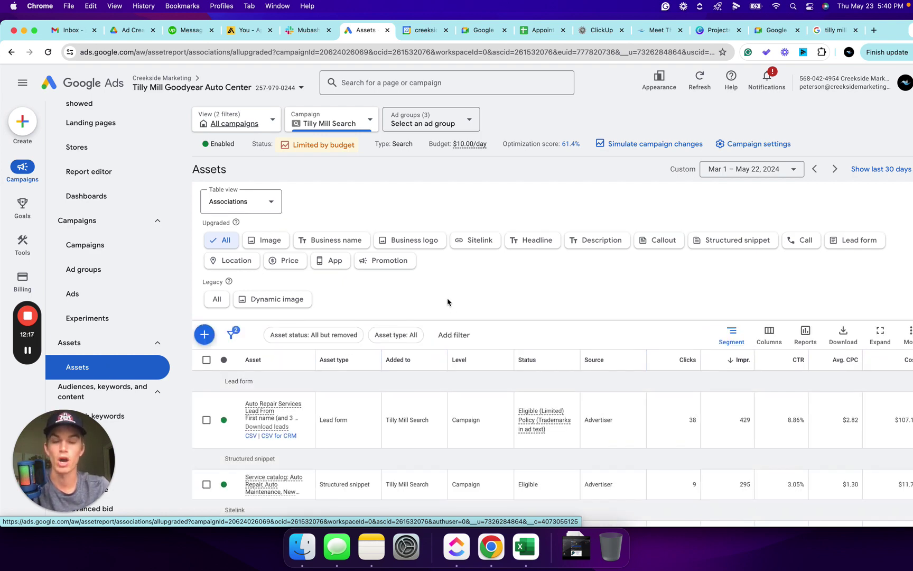
{"action": "scroll", "coordinate": [447, 302], "scroll_direction": "down", "scroll_amount": 3}
{"action": "scroll", "coordinate": [390, 359], "scroll_direction": "down", "scroll_amount": 5}
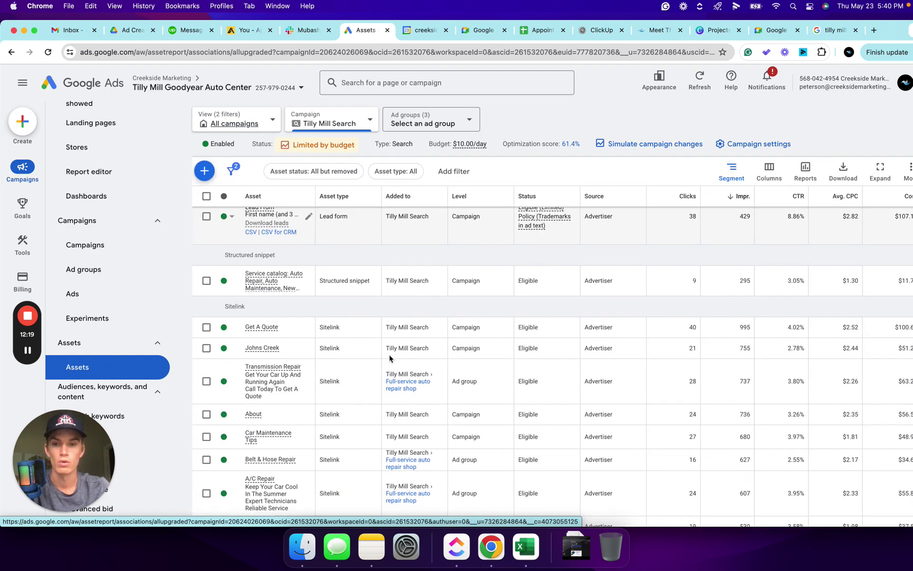
{"action": "scroll", "coordinate": [389, 357], "scroll_direction": "up", "scroll_amount": 3}
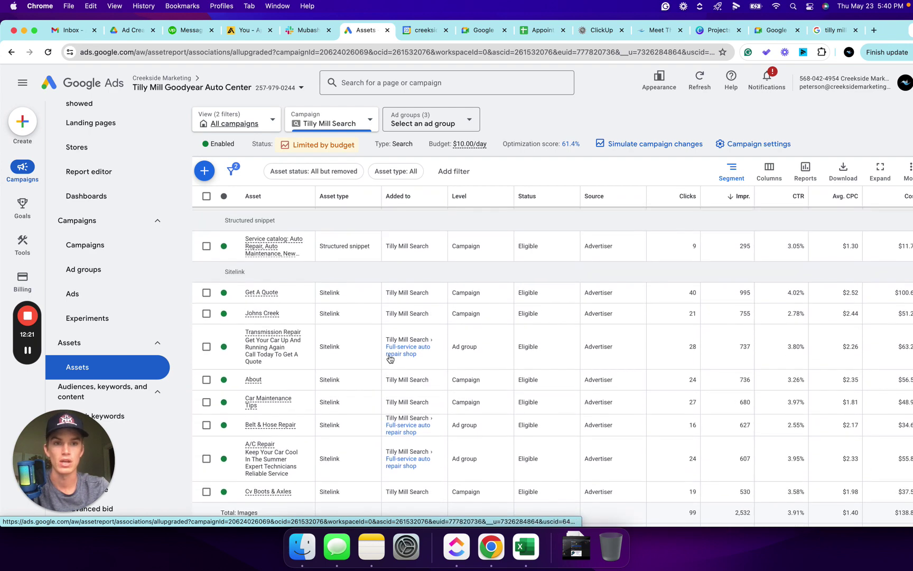
{"action": "scroll", "coordinate": [389, 355], "scroll_direction": "up", "scroll_amount": 2}
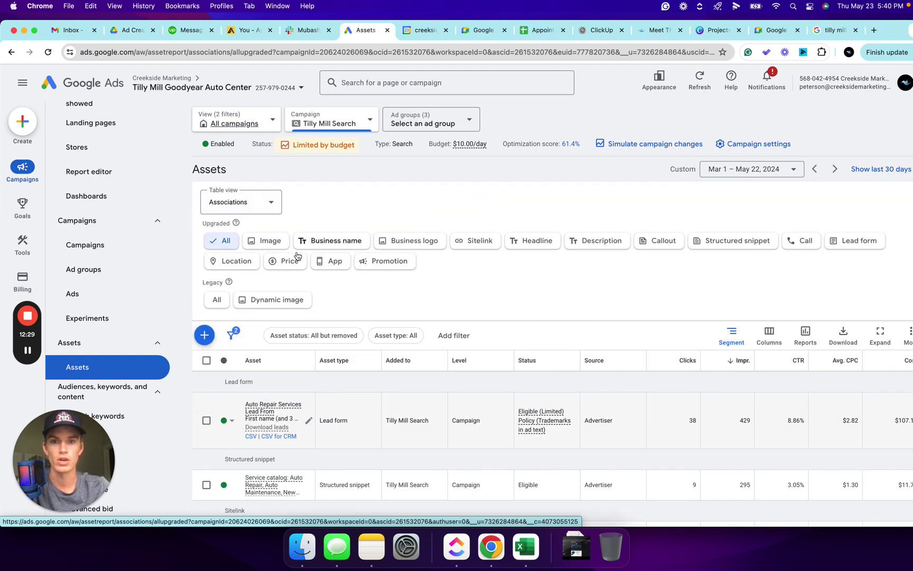
- Show only the call assets, open the campaign's call asset for editing, and expand its advanced options
{"action": "left_click", "coordinate": [796, 241]}
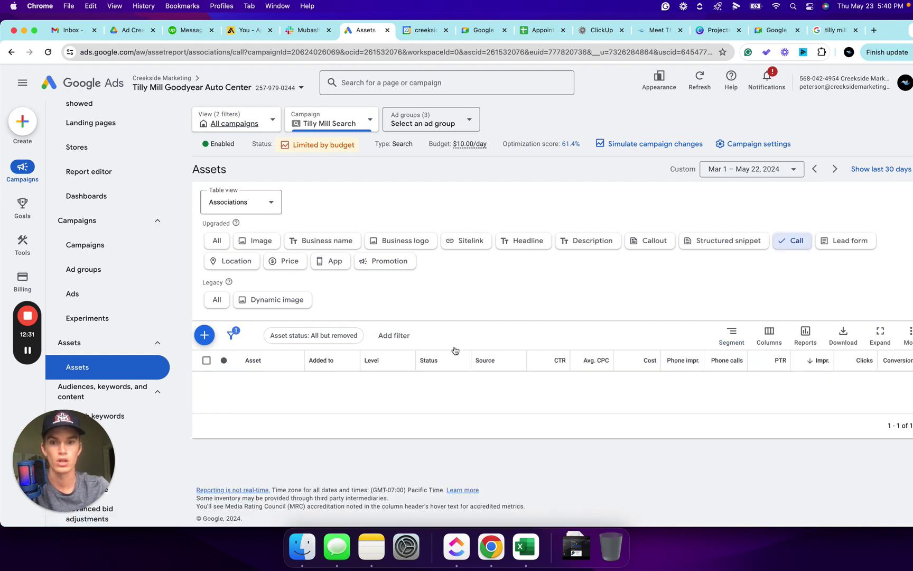
{"action": "left_click", "coordinate": [293, 381]}
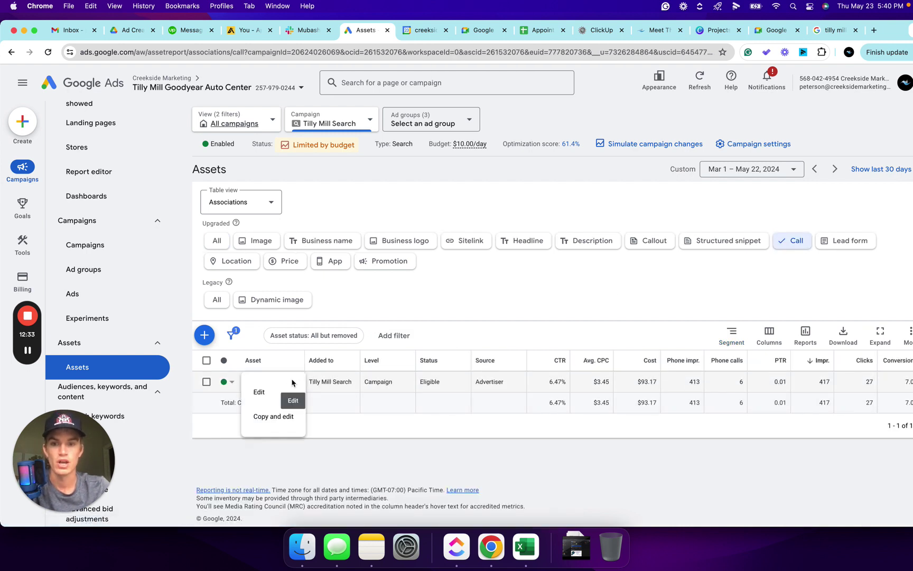
{"action": "left_click", "coordinate": [254, 392]}
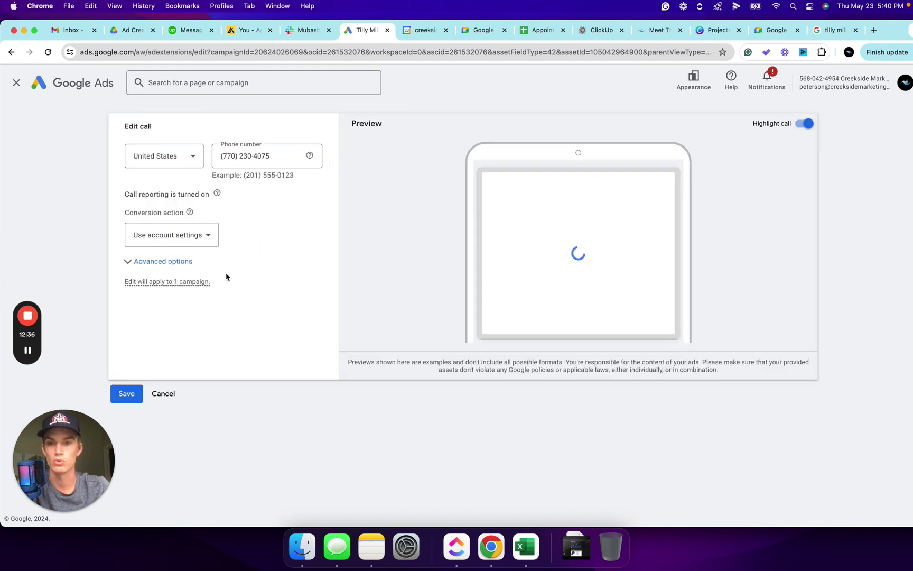
{"action": "left_click", "coordinate": [129, 262]}
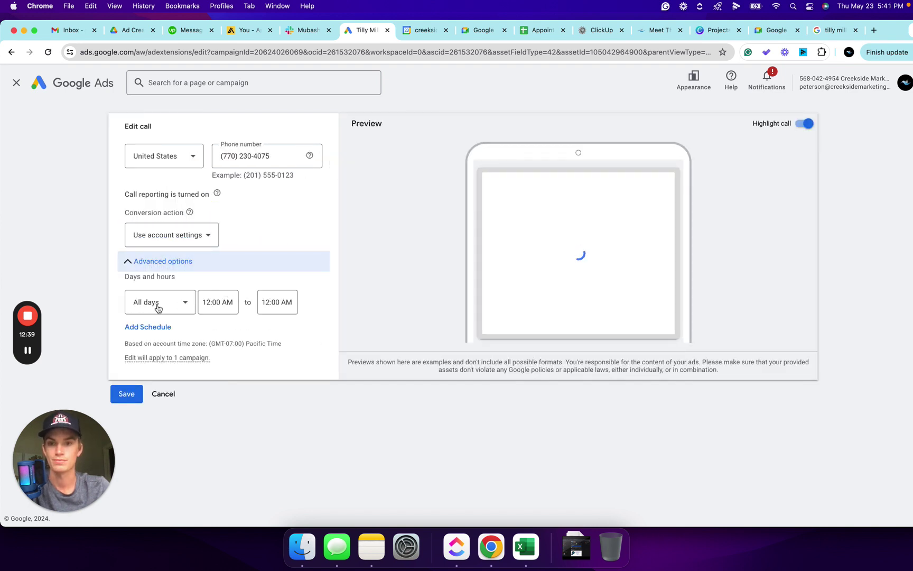
- Set the call asset's schedule to Mondays - Fridays with a start time of 7:00 AM
{"action": "left_click", "coordinate": [181, 303]}
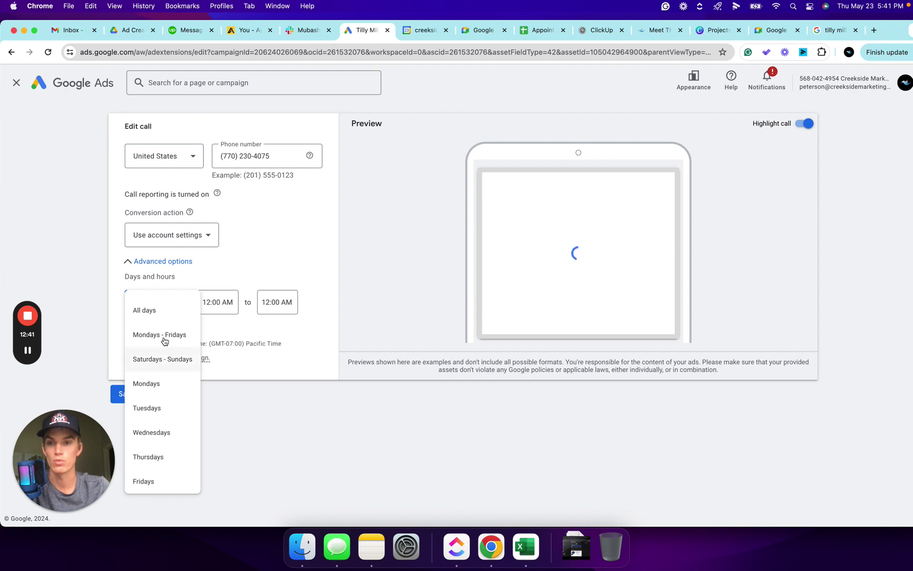
{"action": "left_click", "coordinate": [164, 338]}
{"action": "left_click", "coordinate": [237, 310]}
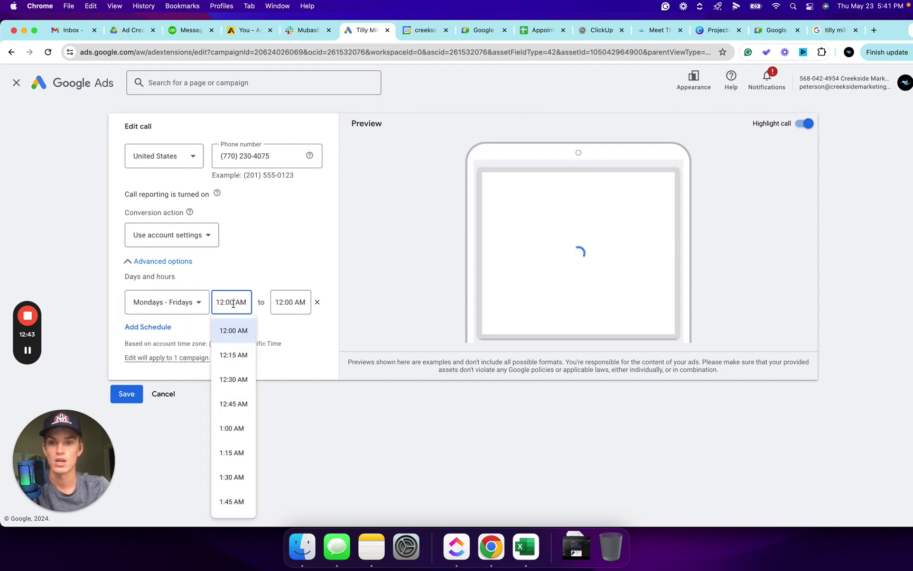
{"action": "scroll", "coordinate": [246, 410], "scroll_direction": "down", "scroll_amount": 3}
{"action": "scroll", "coordinate": [246, 412], "scroll_direction": "down", "scroll_amount": 10}
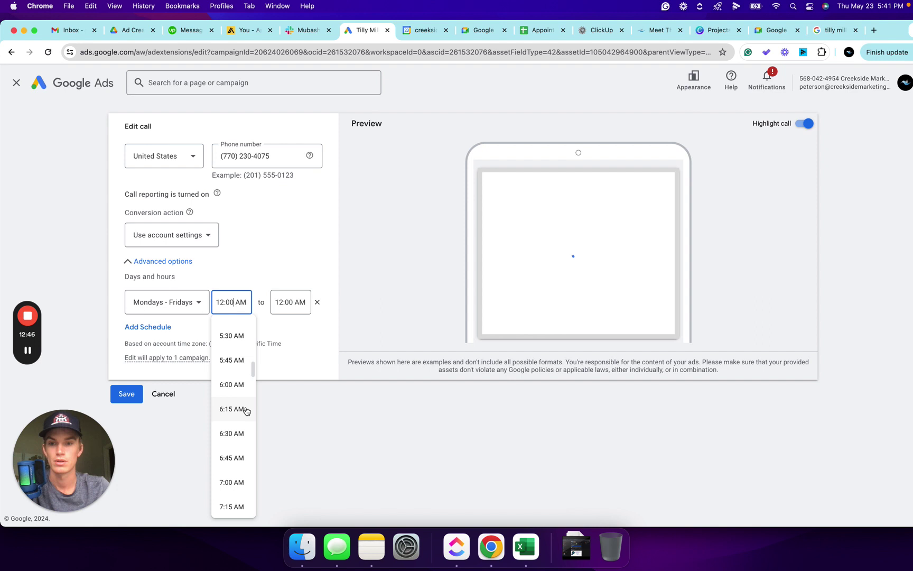
{"action": "left_click", "coordinate": [231, 483]}
- Set the end time of the call asset's weekday schedule to 6:00 PM and save the asset
{"action": "left_click", "coordinate": [290, 301]}
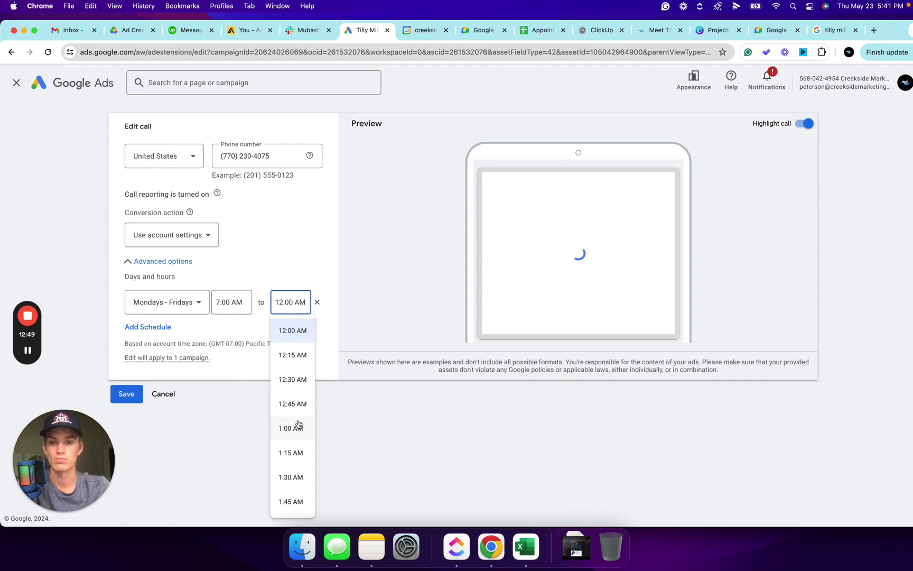
{"action": "scroll", "coordinate": [299, 423], "scroll_direction": "down", "scroll_amount": 12}
{"action": "scroll", "coordinate": [298, 423], "scroll_direction": "down", "scroll_amount": 14}
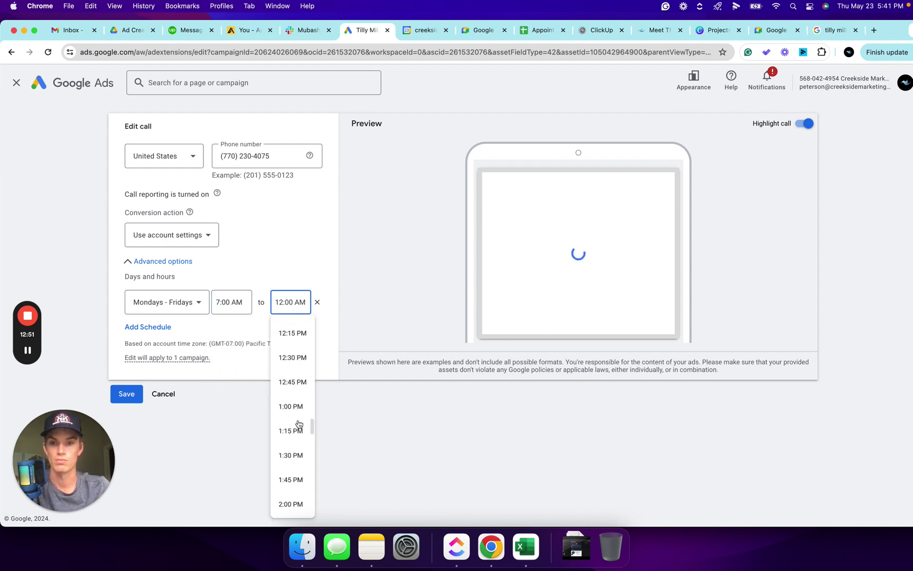
{"action": "scroll", "coordinate": [298, 423], "scroll_direction": "down", "scroll_amount": 5}
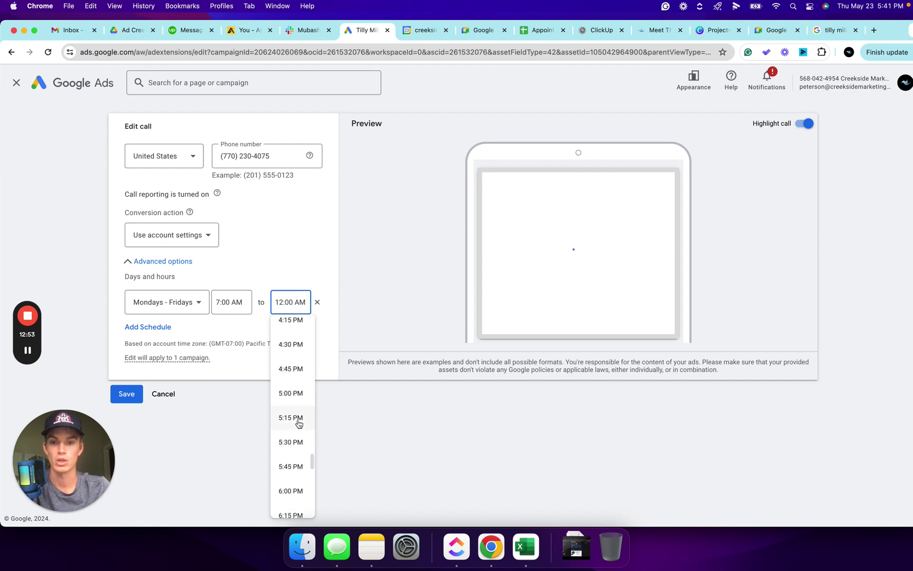
{"action": "left_click", "coordinate": [292, 490]}
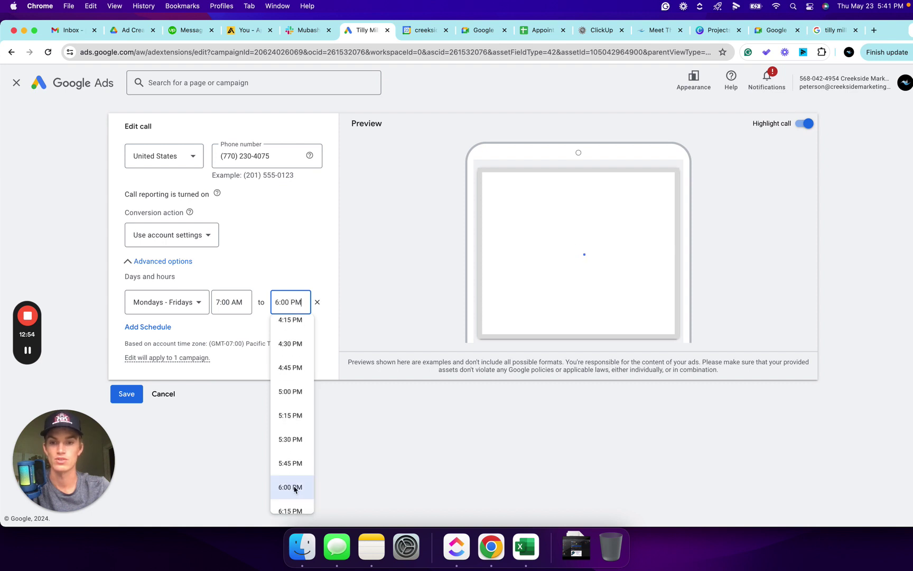
{"action": "left_click", "coordinate": [123, 392]}
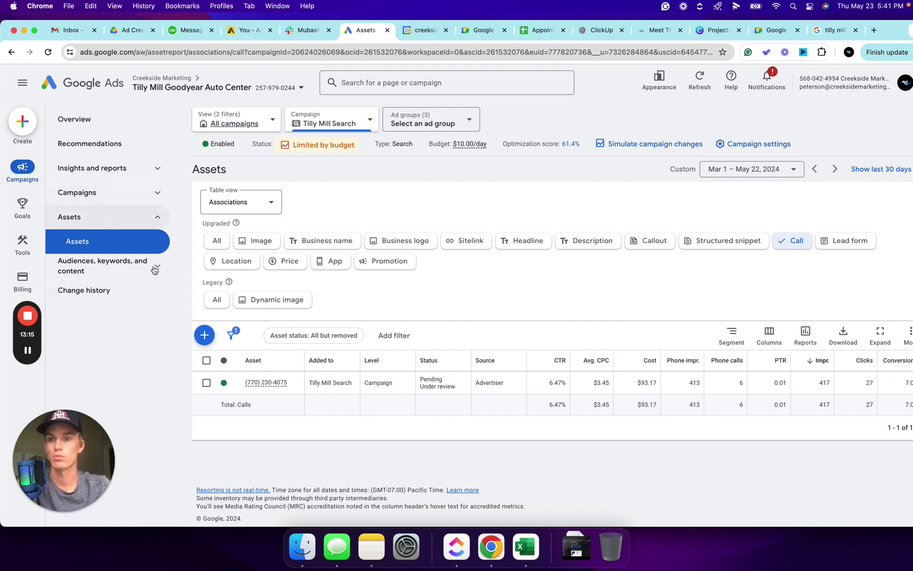
- Open the ad schedule of the Tilly Mill Search campaign to view clicks by day and time
{"action": "left_click", "coordinate": [135, 263]}
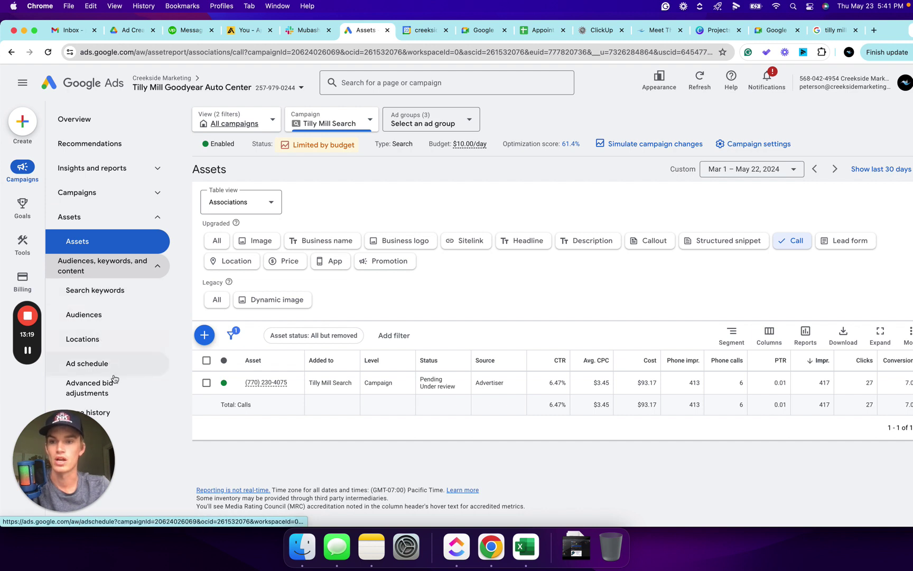
{"action": "left_click_drag", "start_coordinate": [56, 446], "coordinate": [213, 301]}
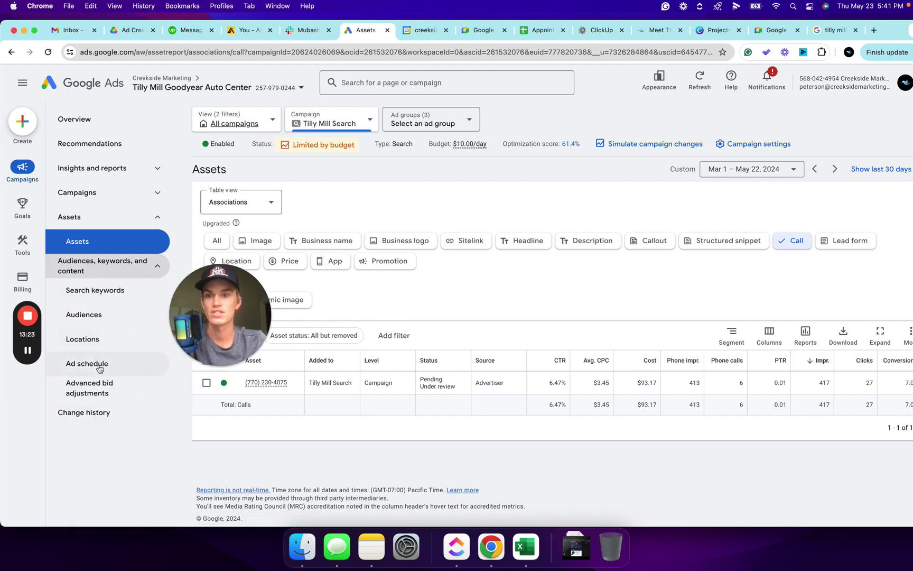
{"action": "left_click", "coordinate": [95, 364]}
{"action": "left_click_drag", "start_coordinate": [228, 319], "coordinate": [98, 455]}
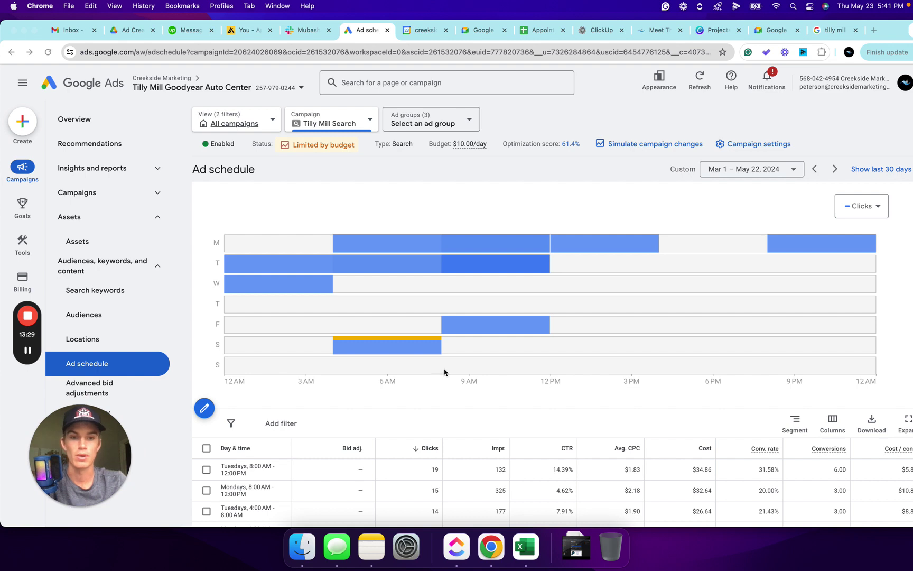
- Review the campaign's ad schedule performance table, then open its assets list and look through the listed assets
{"action": "scroll", "coordinate": [445, 372], "scroll_direction": "down", "scroll_amount": 3}
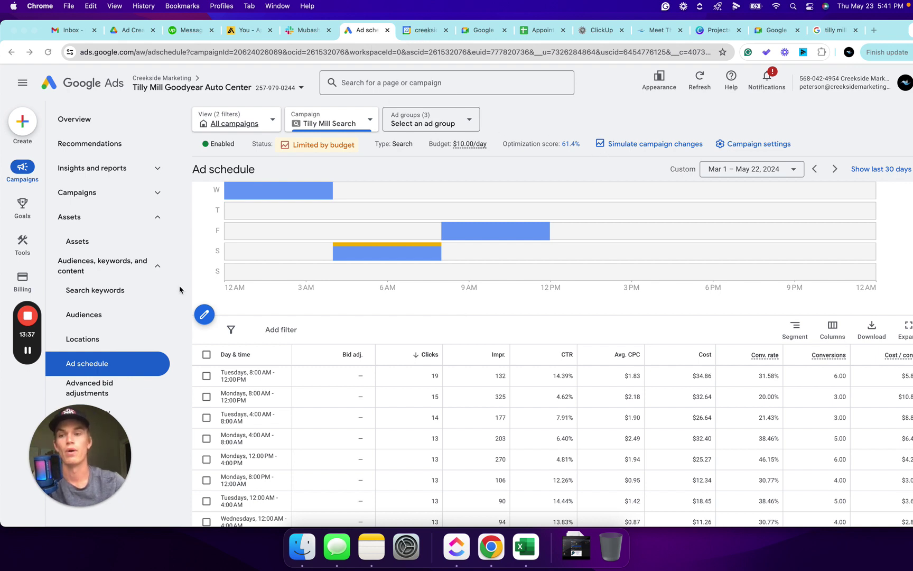
{"action": "left_click", "coordinate": [112, 241]}
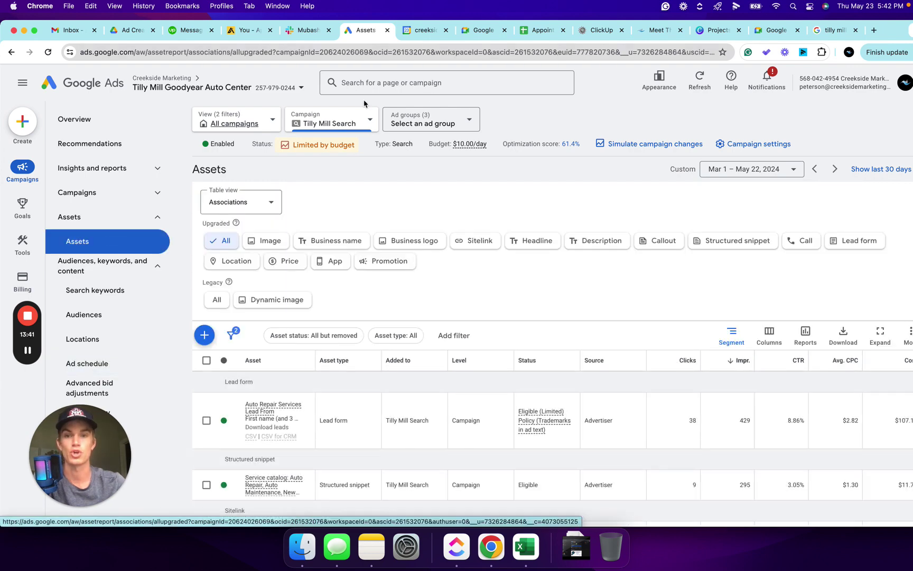
{"action": "scroll", "coordinate": [333, 361], "scroll_direction": "down", "scroll_amount": 1}
{"action": "scroll", "coordinate": [332, 361], "scroll_direction": "down", "scroll_amount": 4}
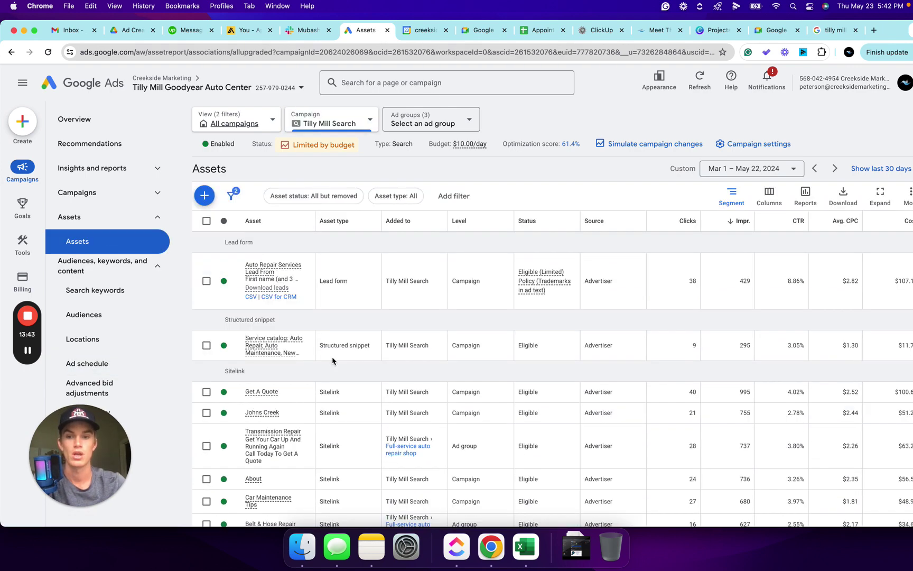
{"action": "scroll", "coordinate": [332, 361], "scroll_direction": "up", "scroll_amount": 4}
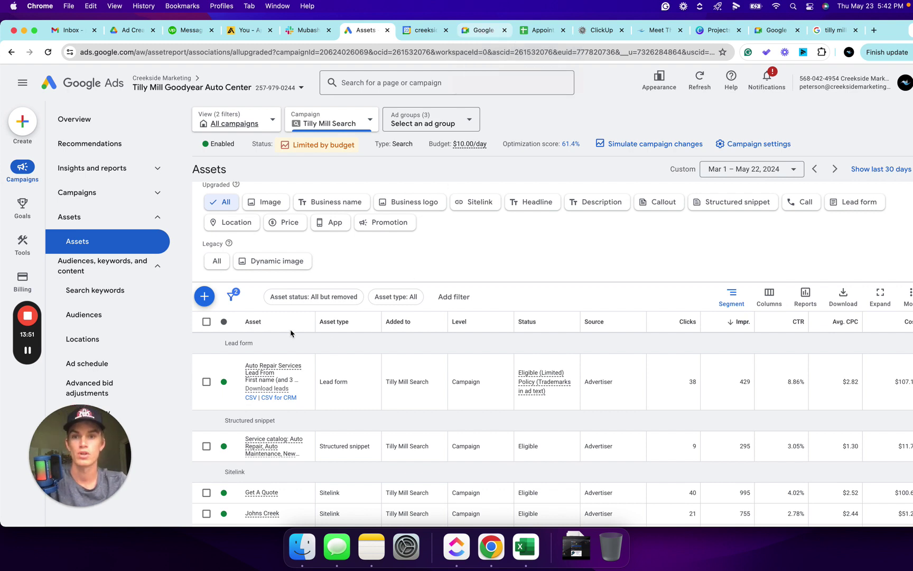
{"action": "scroll", "coordinate": [365, 217], "scroll_direction": "up", "scroll_amount": 2}
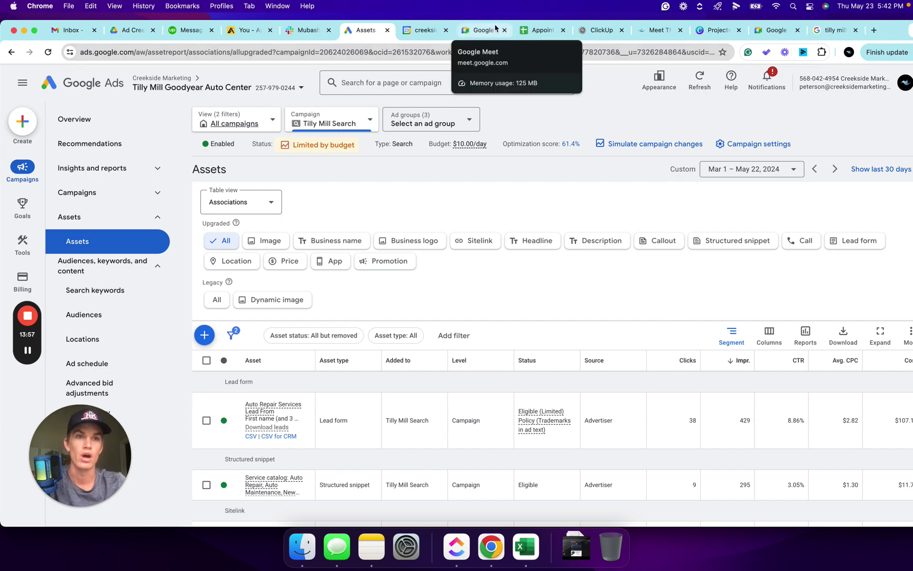
- Switch to the browser tab with the auto center's Google listing and search for "time zone for doraville ga"
{"action": "left_click", "coordinate": [835, 32]}
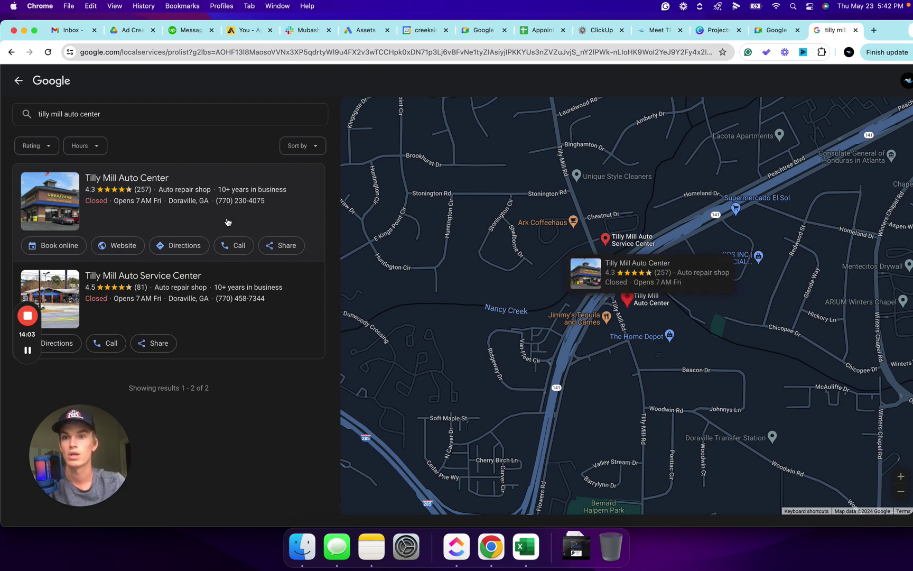
{"action": "left_click", "coordinate": [474, 52]}
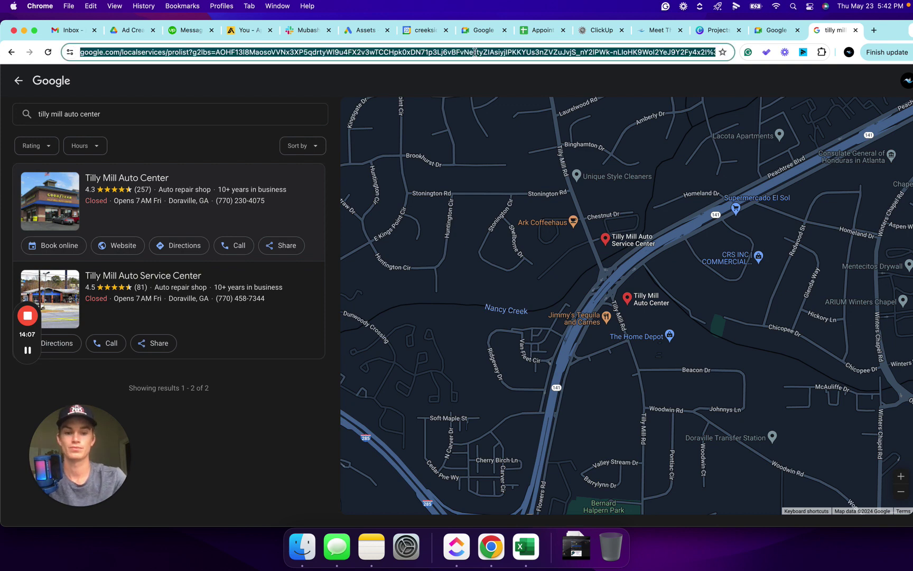
{"action": "type", "text": "time zo"}
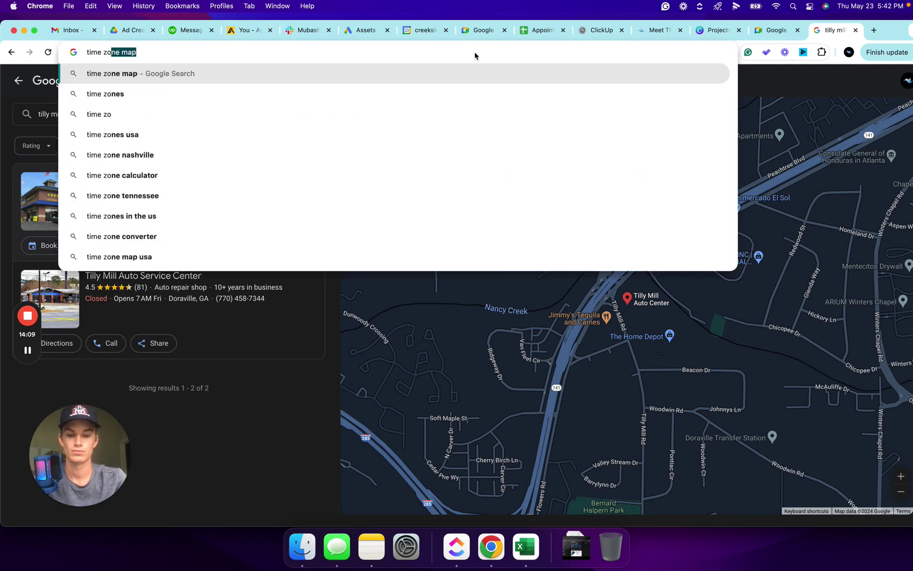
{"action": "type", "text": "ne for dor"}
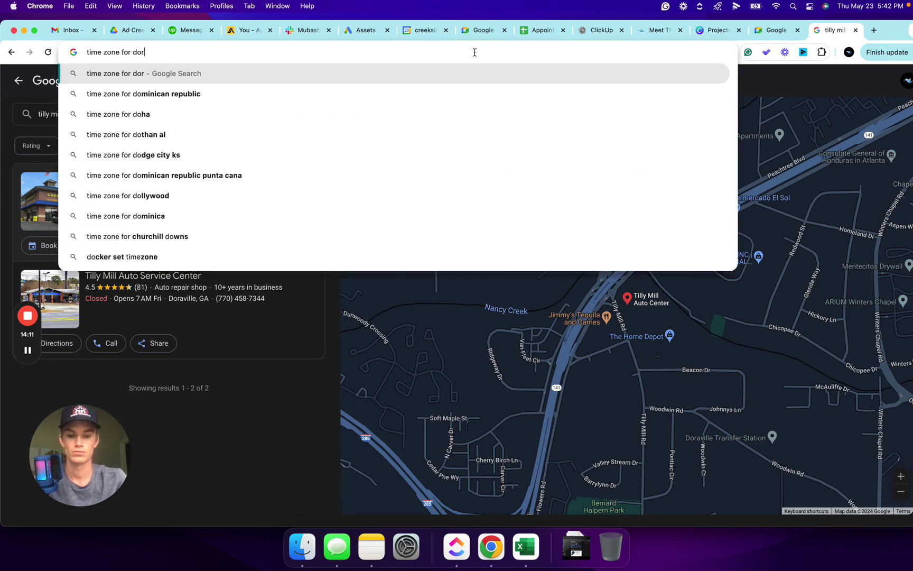
{"action": "type", "text": "aville ga"}
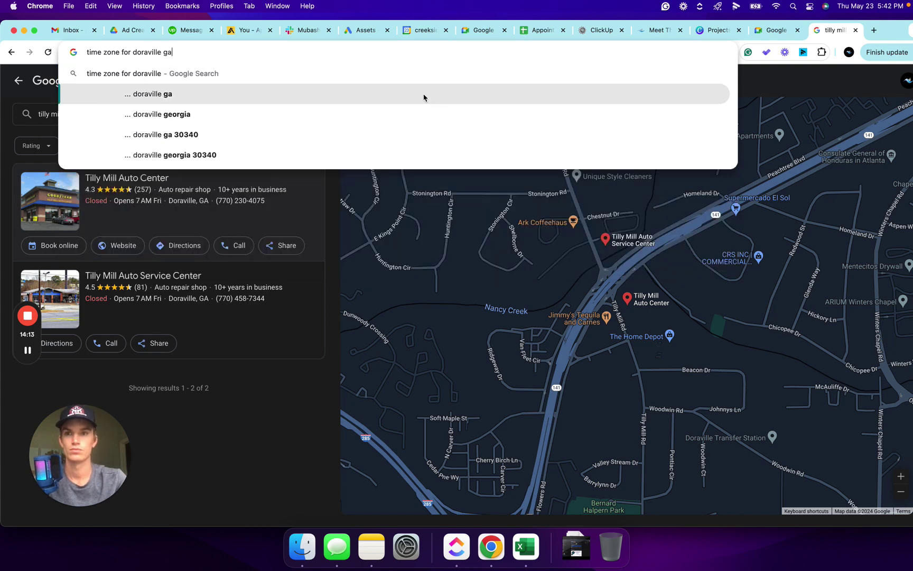
{"action": "left_click", "coordinate": [424, 94]}
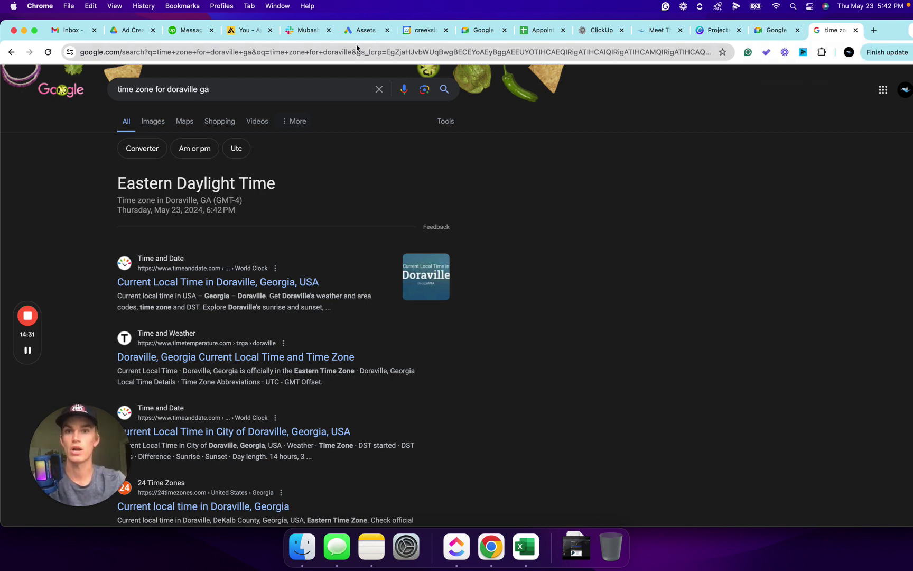
- Return to Google Ads, show only the call assets, and open the campaign's call asset for editing
{"action": "left_click", "coordinate": [365, 33]}
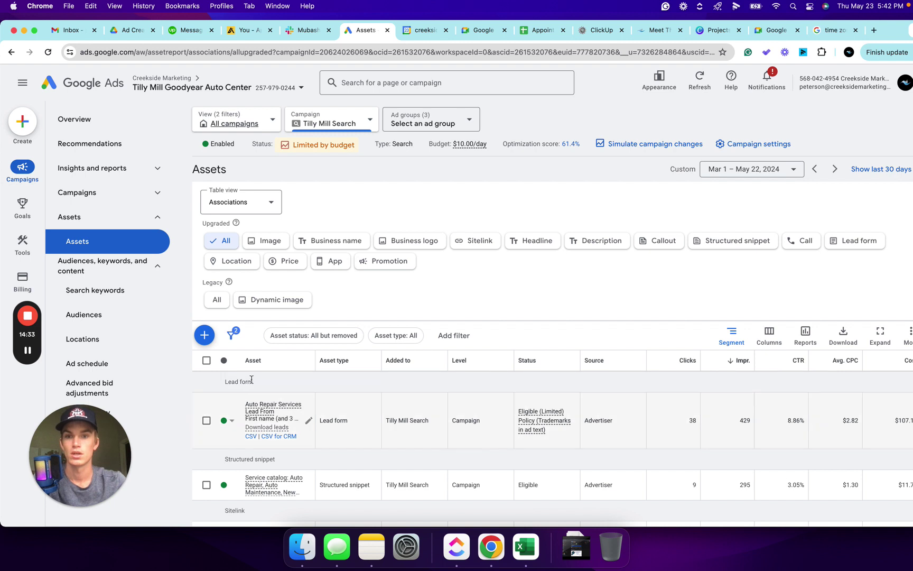
{"action": "left_click", "coordinate": [790, 241]}
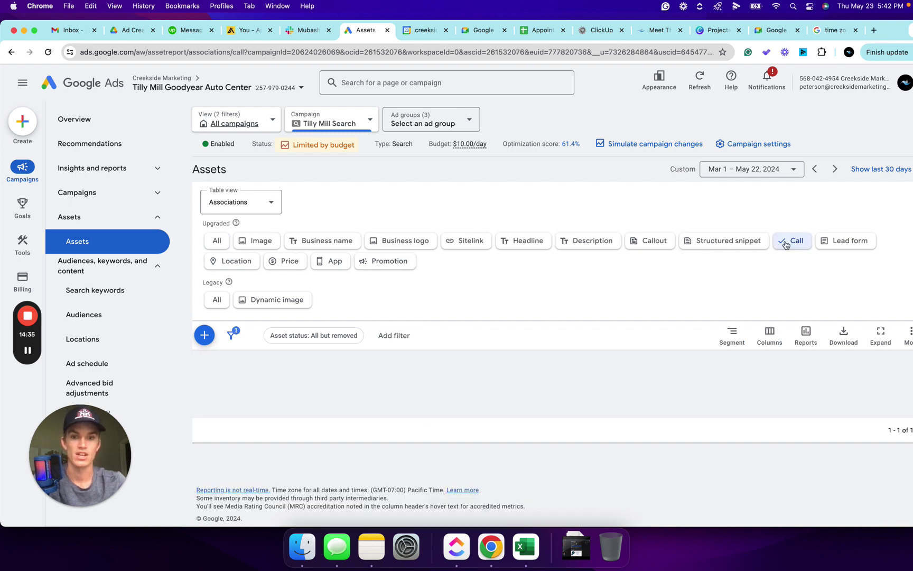
{"action": "left_click", "coordinate": [284, 383]}
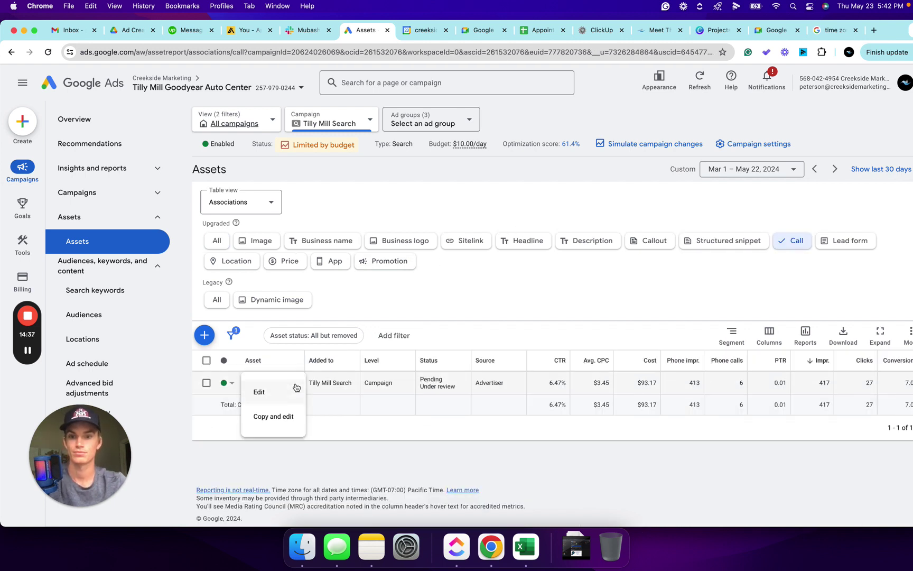
{"action": "left_click", "coordinate": [276, 394]}
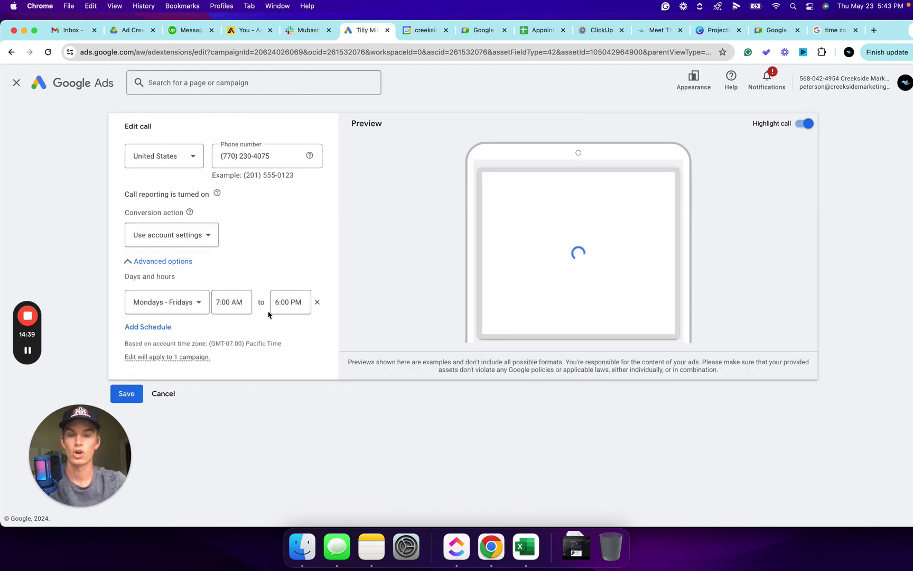
- Set the call asset's Mondays - Fridays schedule to 8:00 AM to 7:00 PM and save the asset
{"action": "left_click", "coordinate": [230, 301]}
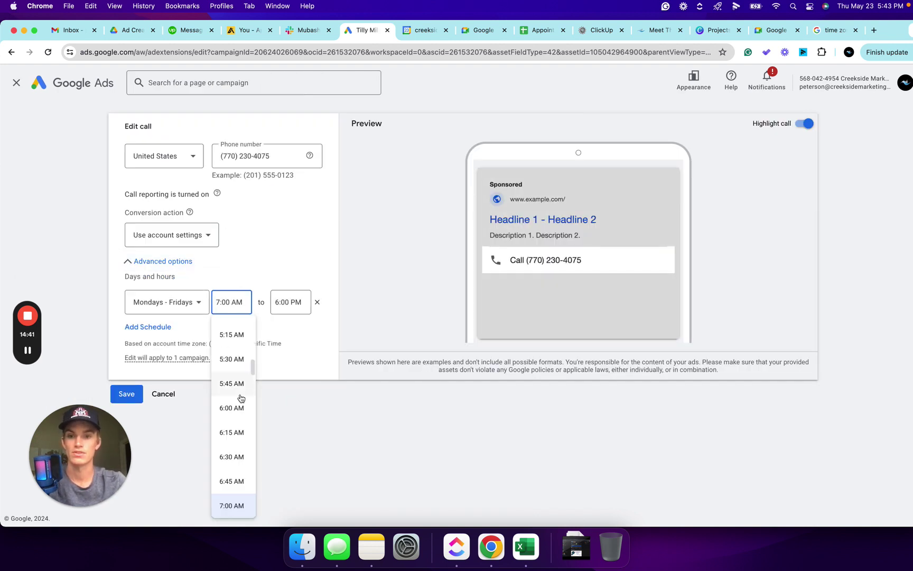
{"action": "scroll", "coordinate": [235, 414], "scroll_direction": "down", "scroll_amount": 1}
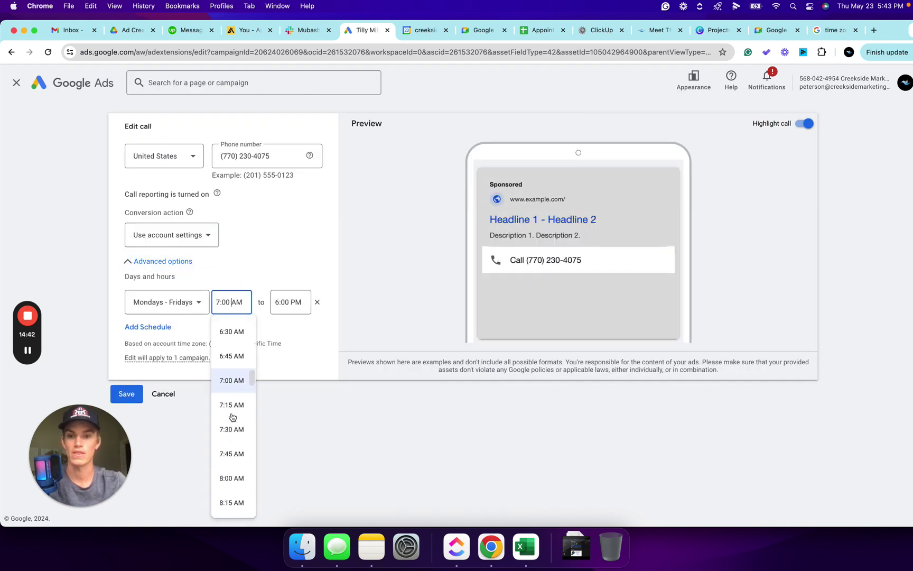
{"action": "left_click", "coordinate": [234, 475]}
{"action": "left_click", "coordinate": [281, 302]}
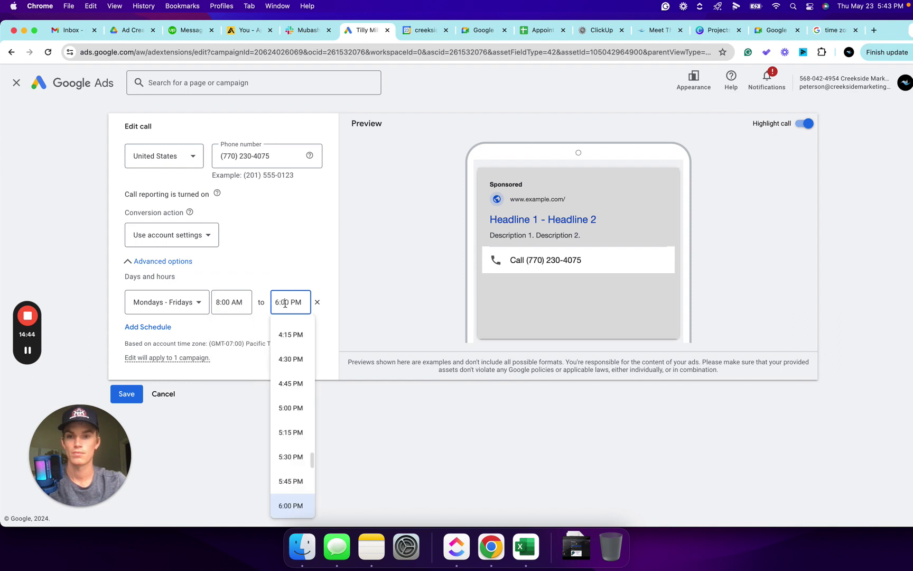
{"action": "scroll", "coordinate": [293, 489], "scroll_direction": "down", "scroll_amount": 2}
{"action": "left_click", "coordinate": [292, 490]}
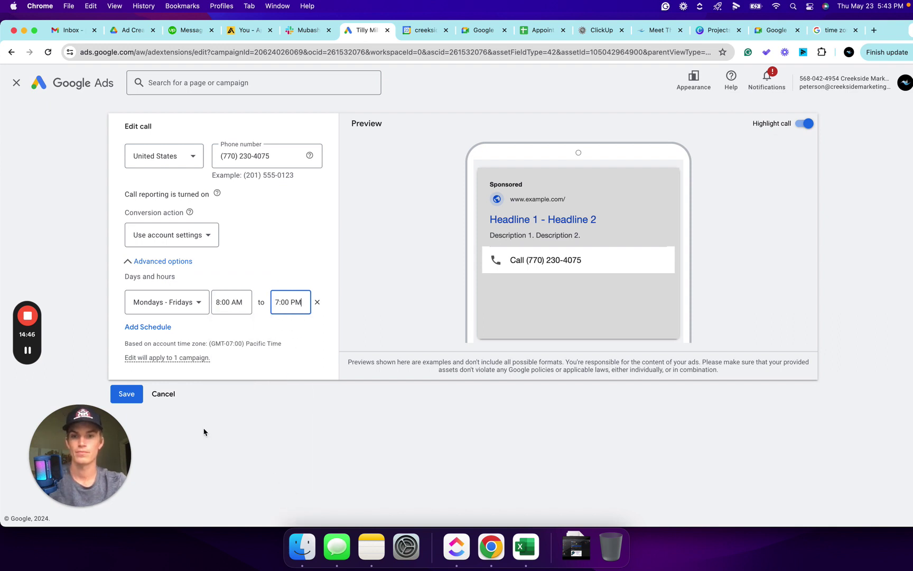
{"action": "left_click", "coordinate": [128, 394]}
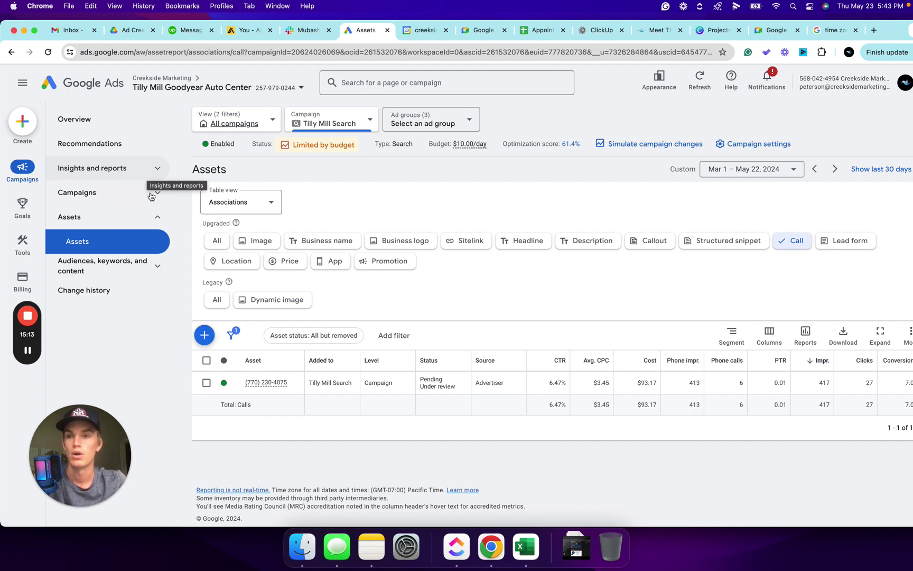
- Open the Tilly Mill Search campaign's ad schedule for editing and review its existing time slots
{"action": "left_click", "coordinate": [136, 263]}
{"action": "left_click", "coordinate": [107, 366]}
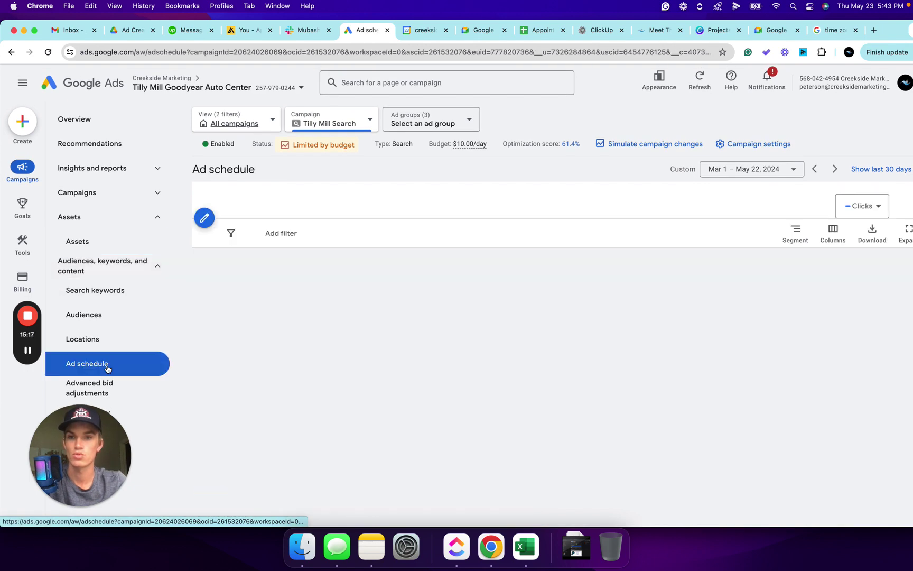
{"action": "scroll", "coordinate": [340, 327], "scroll_direction": "down", "scroll_amount": 5}
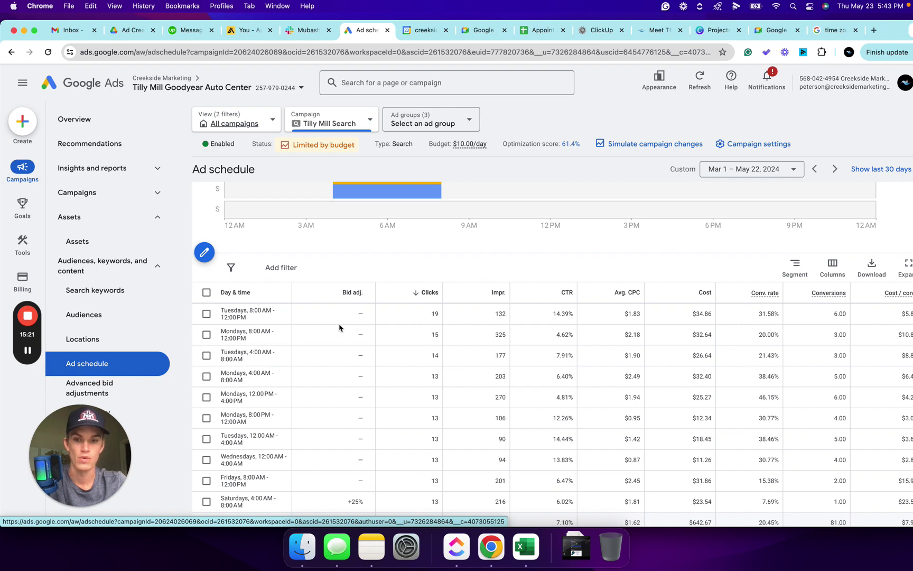
{"action": "left_click", "coordinate": [204, 253]}
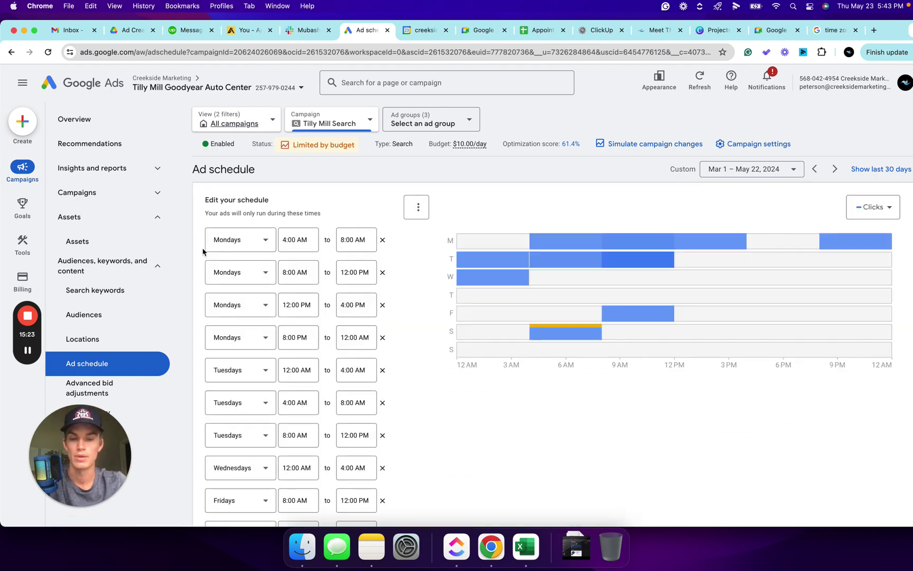
{"action": "scroll", "coordinate": [244, 361], "scroll_direction": "down", "scroll_amount": 2}
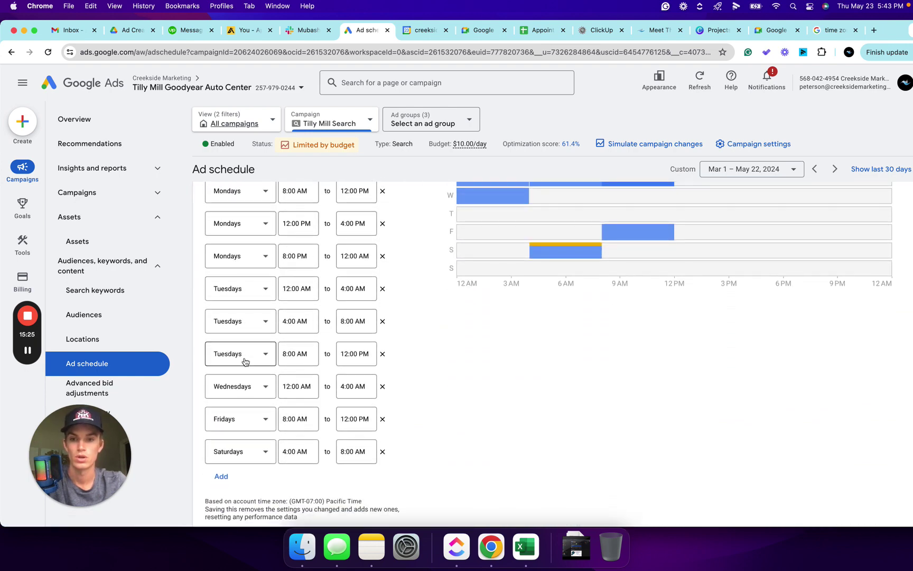
- Remove all the existing Monday to Saturday time slots from the campaign's ad schedule
{"action": "scroll", "coordinate": [244, 361], "scroll_direction": "up", "scroll_amount": 2}
{"action": "left_click", "coordinate": [383, 240]}
{"action": "left_click", "coordinate": [383, 240]}
{"action": "left_click", "coordinate": [382, 240]}
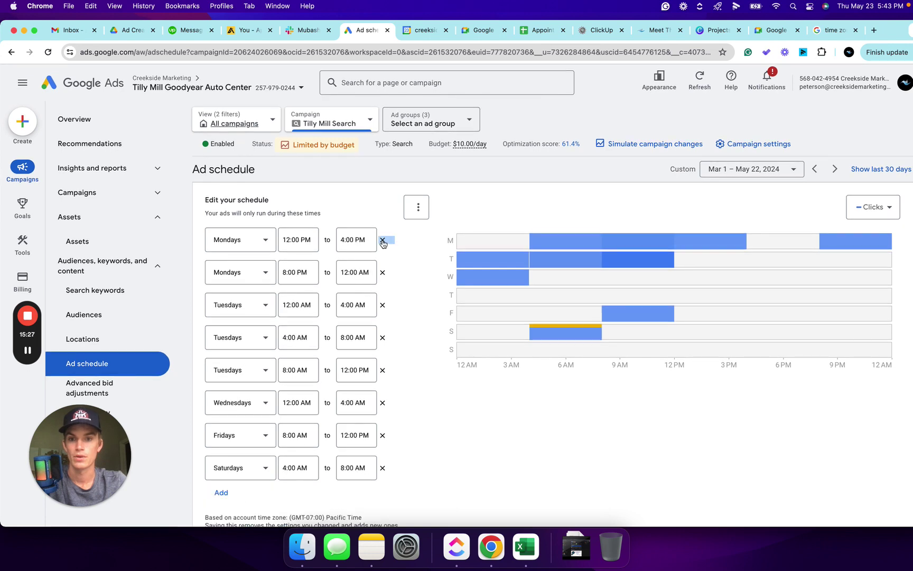
{"action": "left_click", "coordinate": [383, 240]}
{"action": "left_click", "coordinate": [382, 240]}
{"action": "left_click", "coordinate": [382, 240]}
{"action": "left_click", "coordinate": [383, 240]}
{"action": "left_click", "coordinate": [382, 240]}
{"action": "left_click", "coordinate": [383, 240]}
{"action": "left_click", "coordinate": [382, 240]}
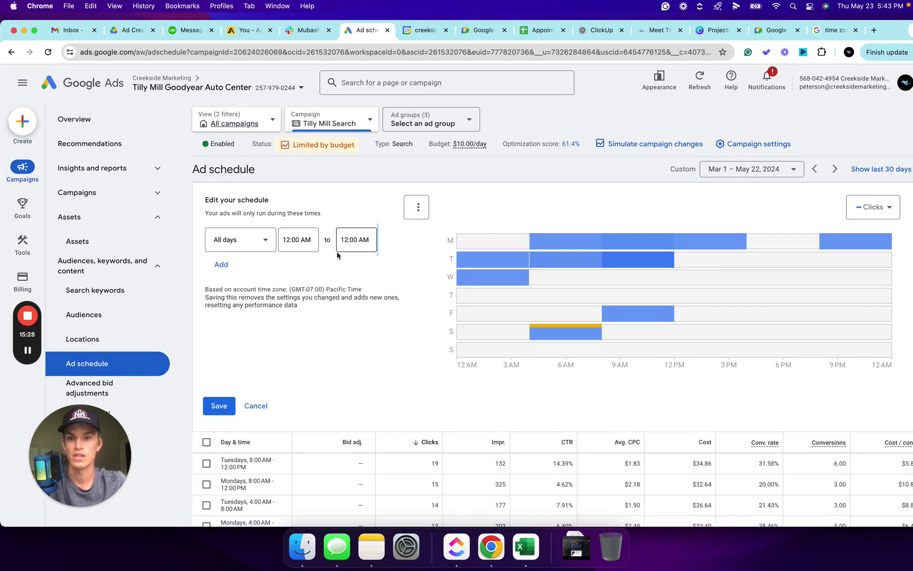
- Set the new ad schedule slot to Saturdays - Sundays with a 3:00 AM start time
{"action": "left_click", "coordinate": [255, 243]}
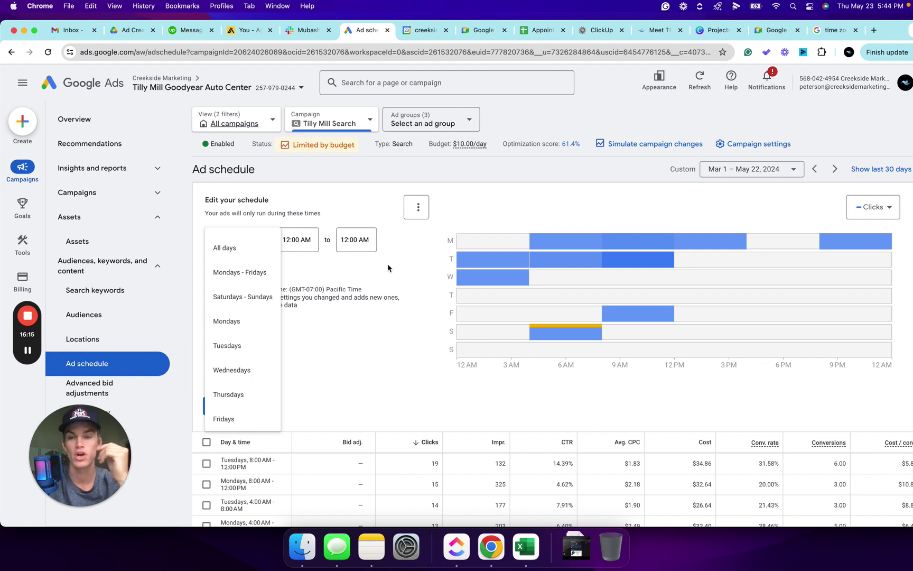
{"action": "left_click", "coordinate": [252, 296]}
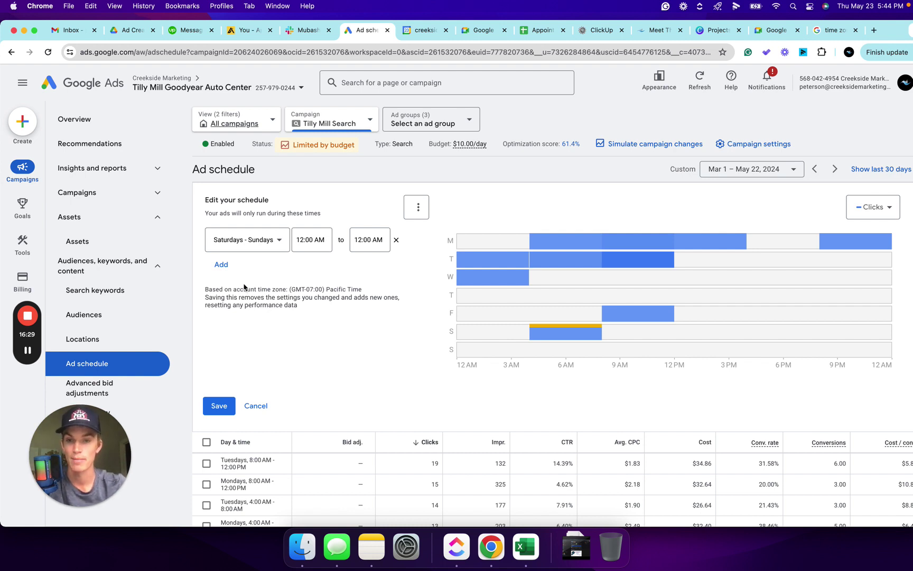
{"action": "left_click", "coordinate": [311, 240]}
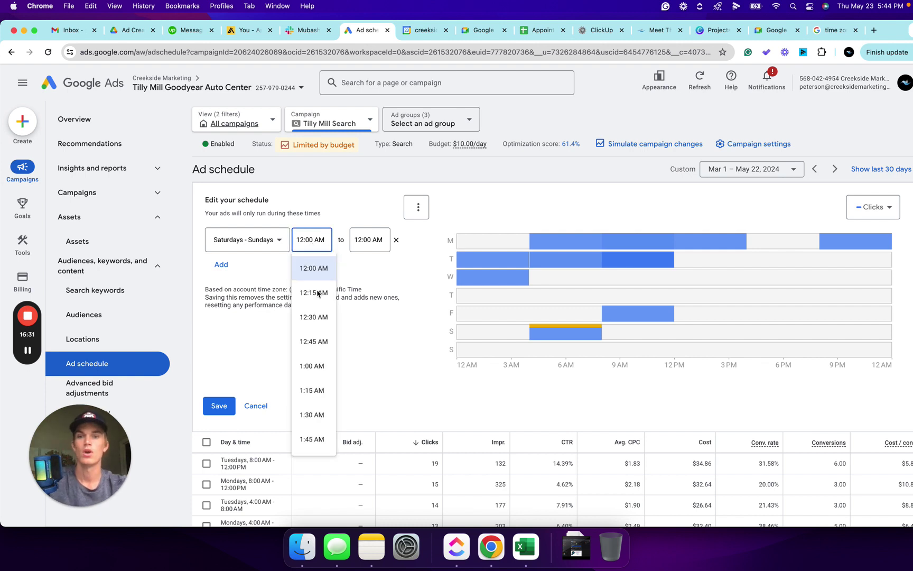
{"action": "scroll", "coordinate": [315, 326], "scroll_direction": "down", "scroll_amount": 3}
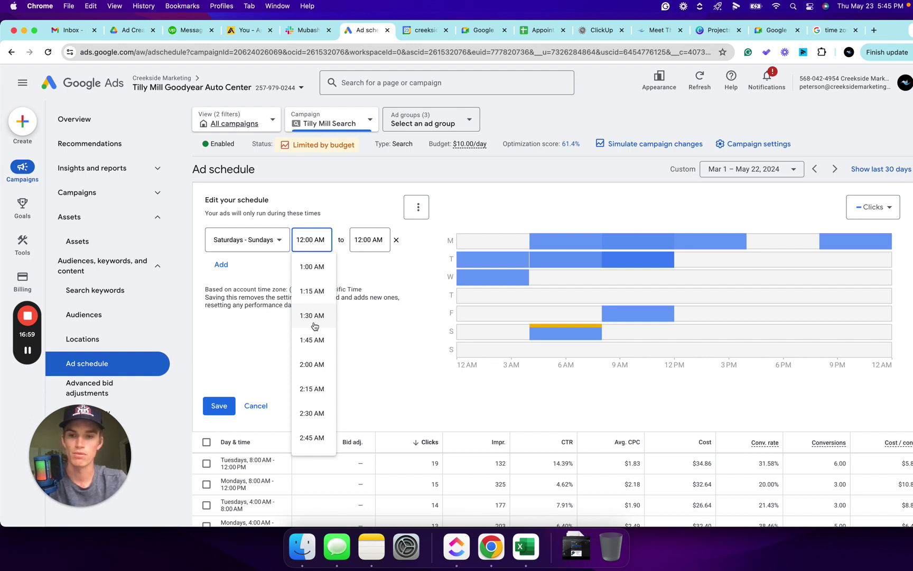
{"action": "scroll", "coordinate": [316, 387], "scroll_direction": "down", "scroll_amount": 4}
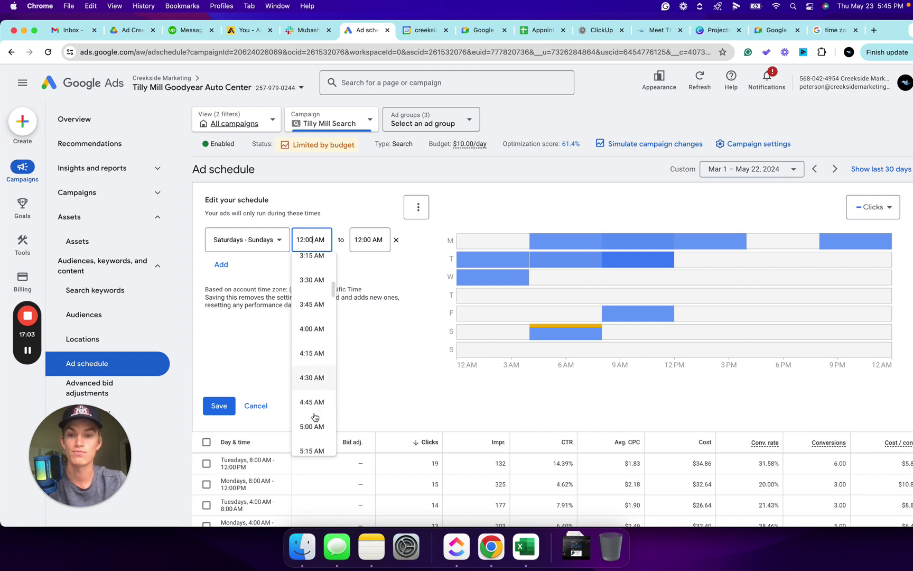
{"action": "scroll", "coordinate": [311, 401], "scroll_direction": "down", "scroll_amount": 1}
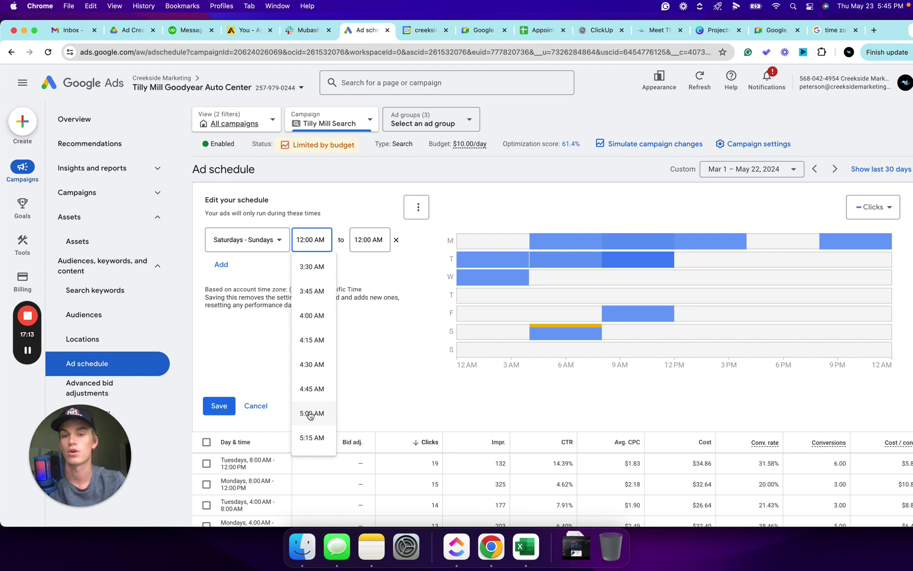
{"action": "scroll", "coordinate": [310, 415], "scroll_direction": "up", "scroll_amount": 3}
{"action": "scroll", "coordinate": [310, 415], "scroll_direction": "up", "scroll_amount": 1}
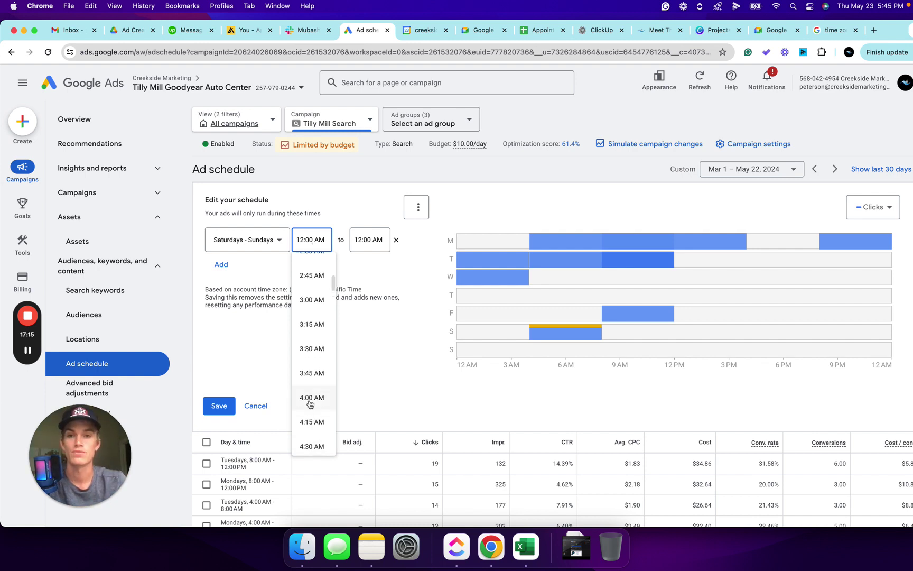
{"action": "left_click", "coordinate": [311, 306]}
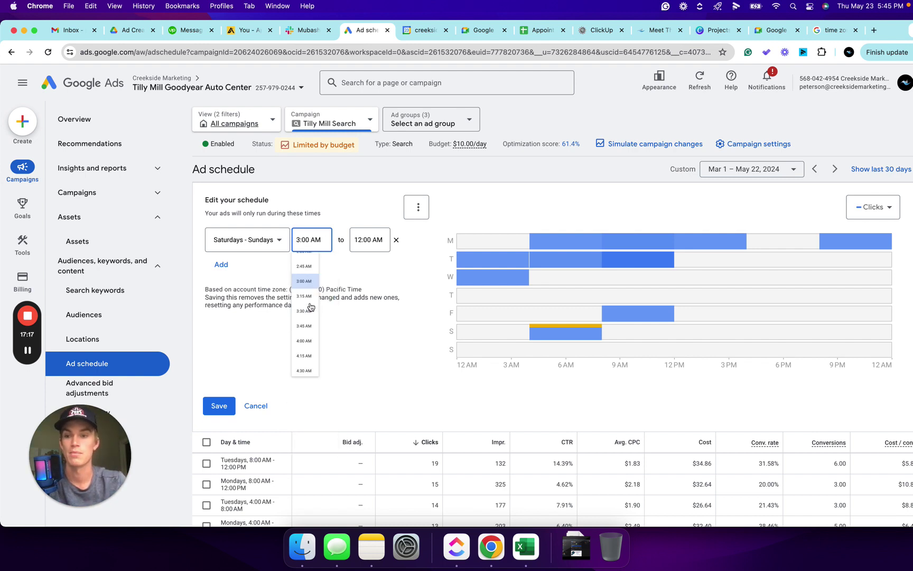
- Switch the ad schedule slot to all days and set its end time to 7:00 PM
{"action": "left_click", "coordinate": [367, 239]}
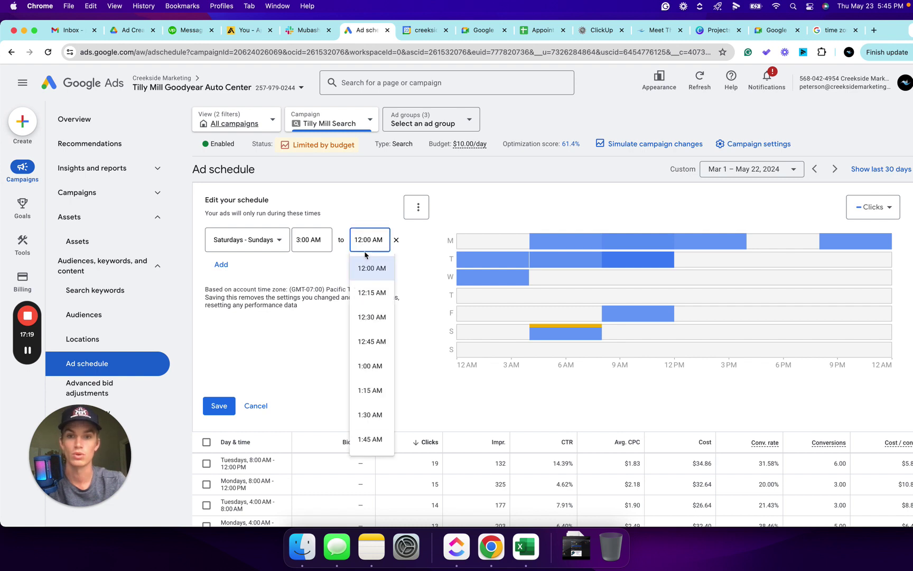
{"action": "left_click", "coordinate": [268, 253]}
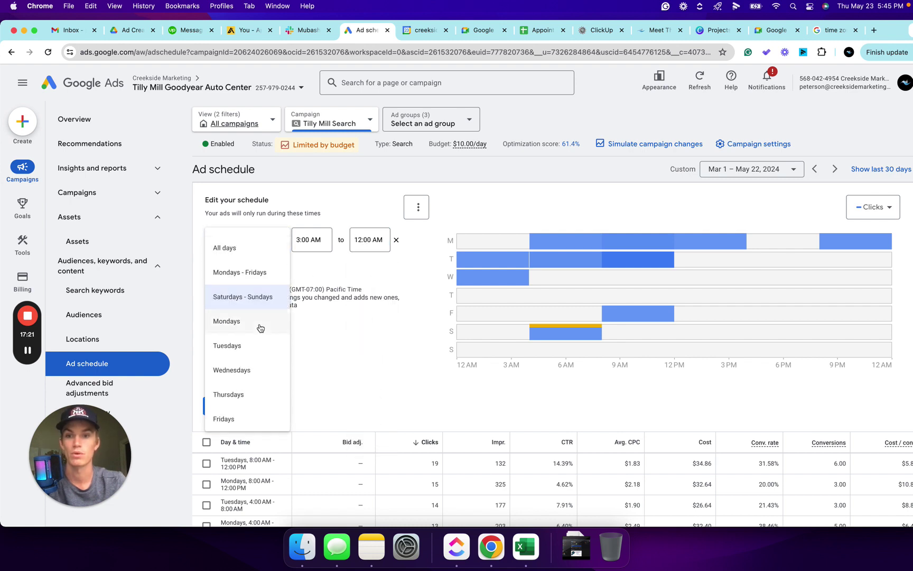
{"action": "left_click", "coordinate": [244, 248]}
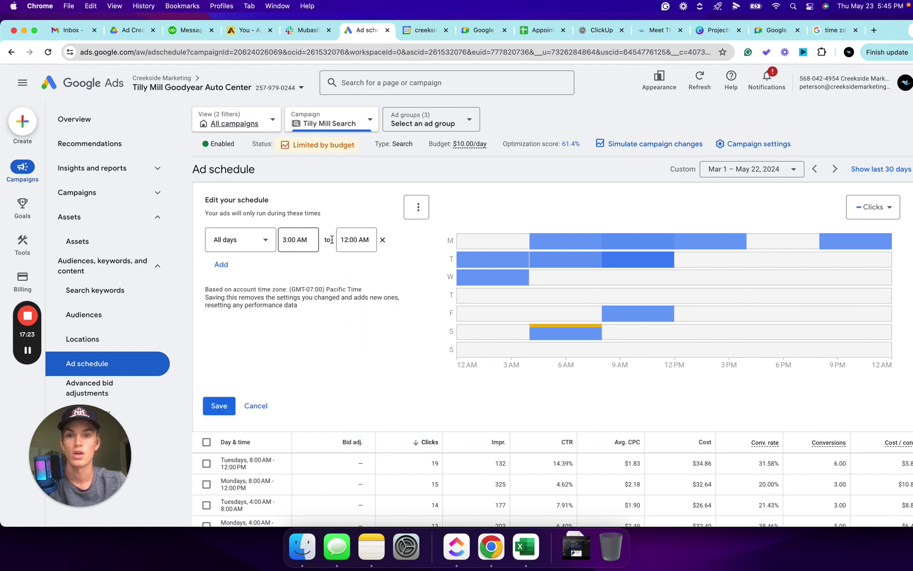
{"action": "left_click", "coordinate": [354, 240]}
{"action": "scroll", "coordinate": [359, 397], "scroll_direction": "down", "scroll_amount": 2}
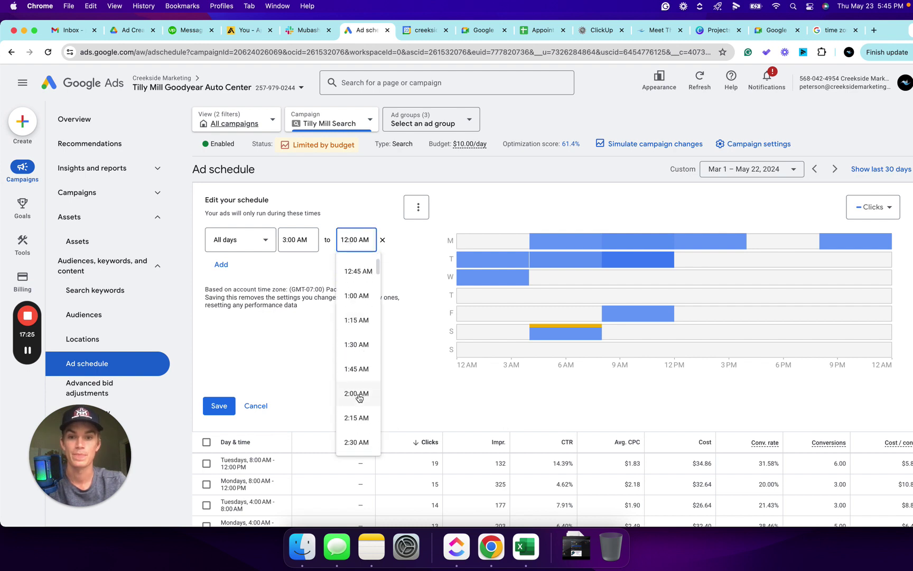
{"action": "scroll", "coordinate": [358, 397], "scroll_direction": "down", "scroll_amount": 3}
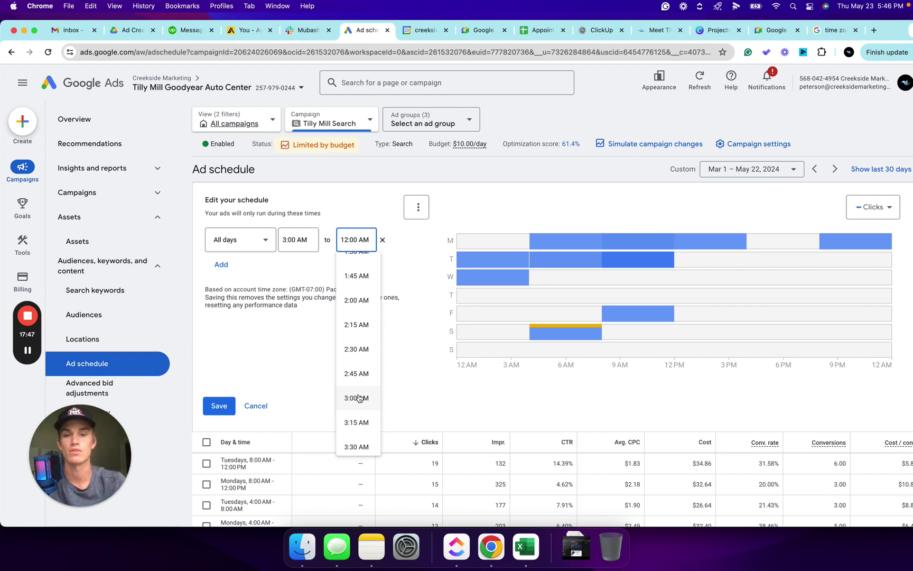
{"action": "scroll", "coordinate": [359, 398], "scroll_direction": "down", "scroll_amount": 20}
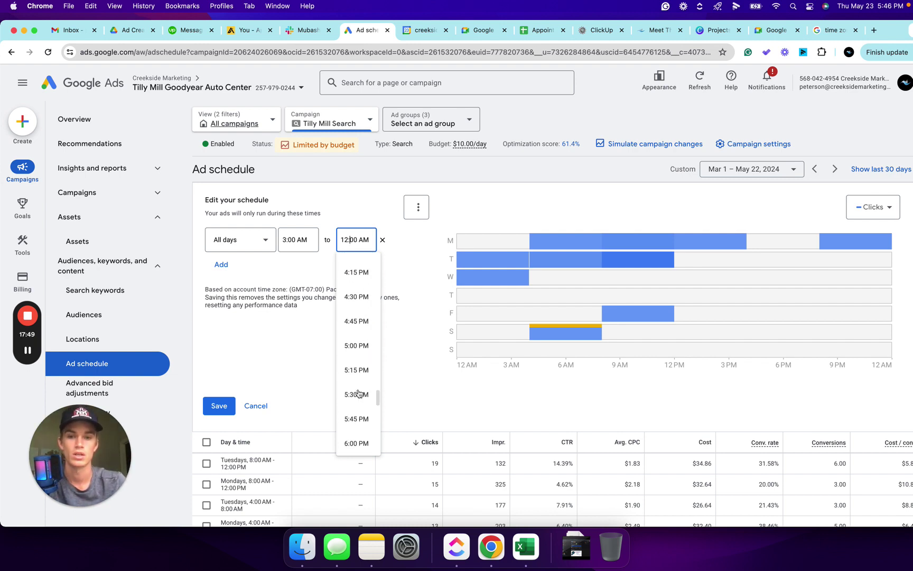
{"action": "scroll", "coordinate": [358, 394], "scroll_direction": "down", "scroll_amount": 3}
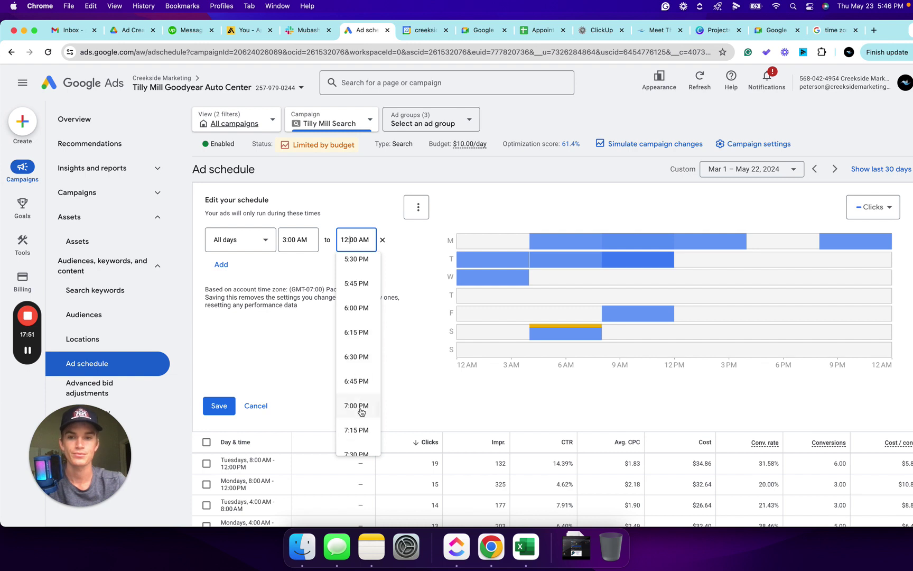
{"action": "left_click", "coordinate": [356, 405]}
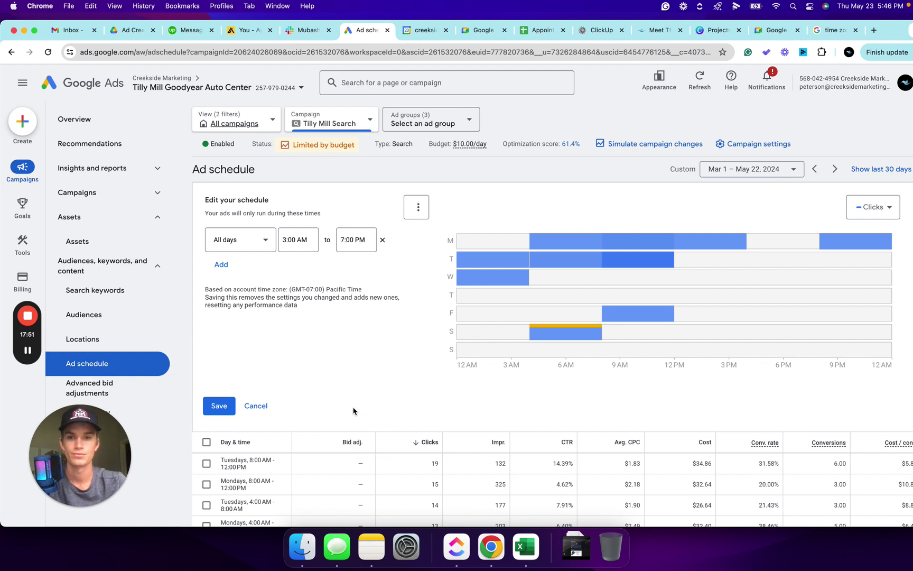
- Try to save the all-days 3:00 AM to 7:00 PM ad schedule, and discard the edit
{"action": "left_click", "coordinate": [217, 407]}
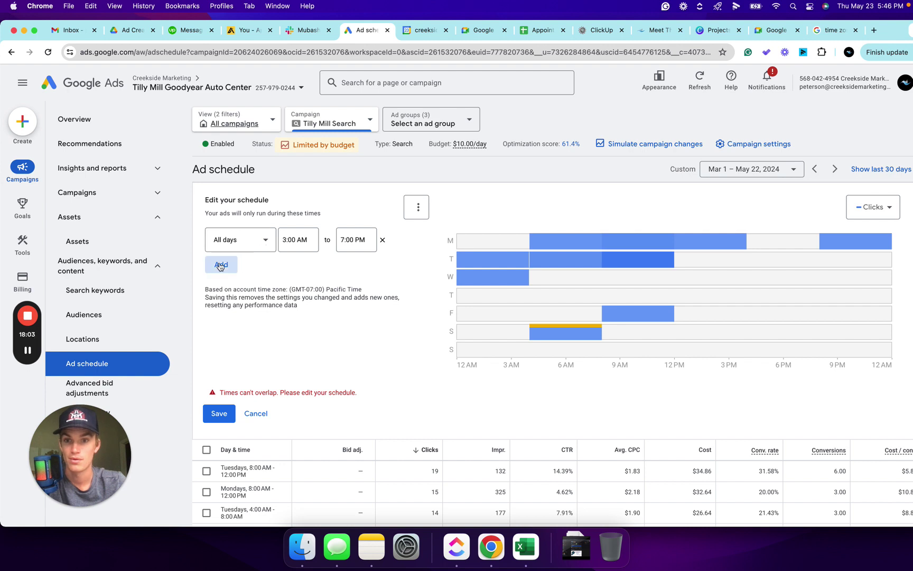
{"action": "left_click", "coordinate": [221, 264]}
{"action": "left_click", "coordinate": [382, 272]}
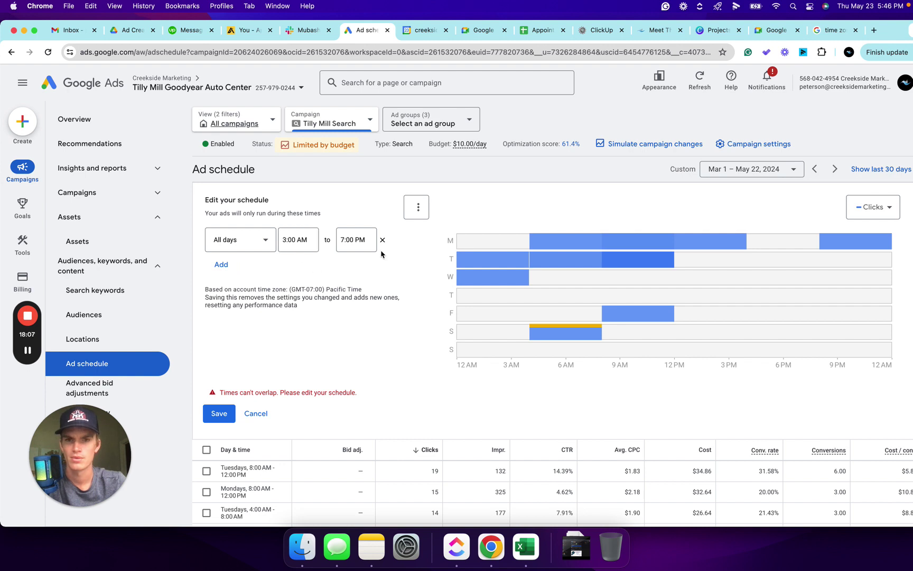
{"action": "left_click", "coordinate": [218, 414]}
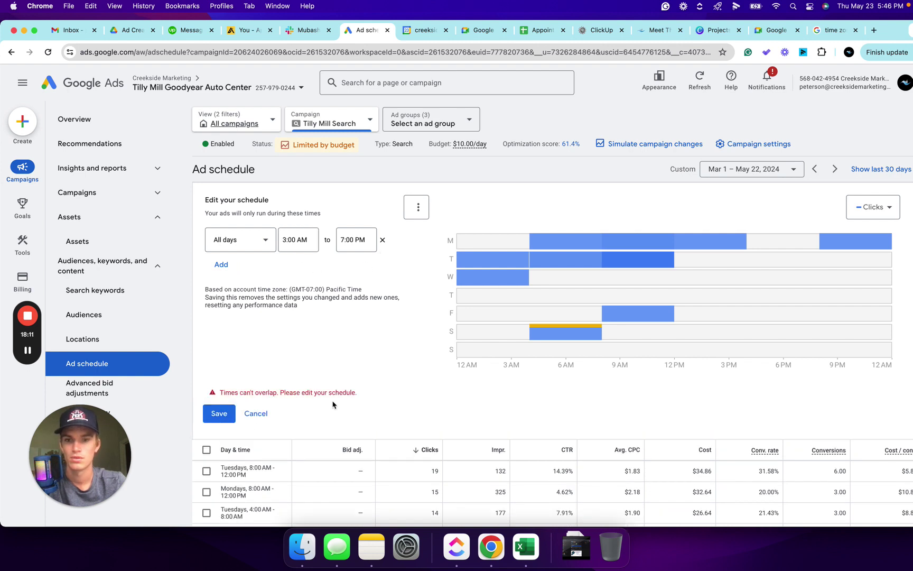
{"action": "scroll", "coordinate": [333, 405], "scroll_direction": "down", "scroll_amount": 3}
{"action": "left_click", "coordinate": [255, 310]}
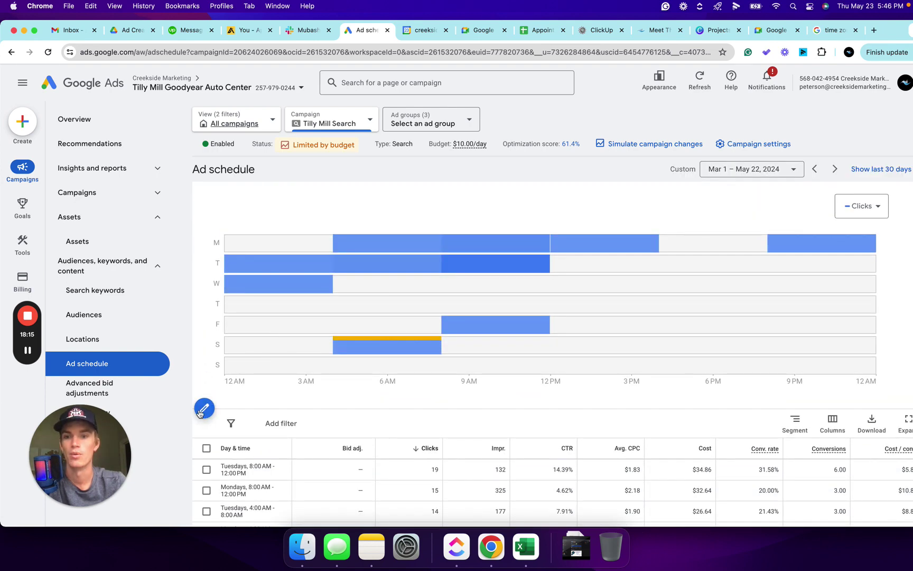
- Reopen the campaign's ad schedule for editing, remove every Monday to Saturday time slot, and save it without replacements
{"action": "left_click", "coordinate": [201, 411]}
{"action": "left_click", "coordinate": [382, 240]}
{"action": "left_click", "coordinate": [382, 240]}
{"action": "left_click", "coordinate": [382, 240]}
{"action": "left_click", "coordinate": [382, 240]}
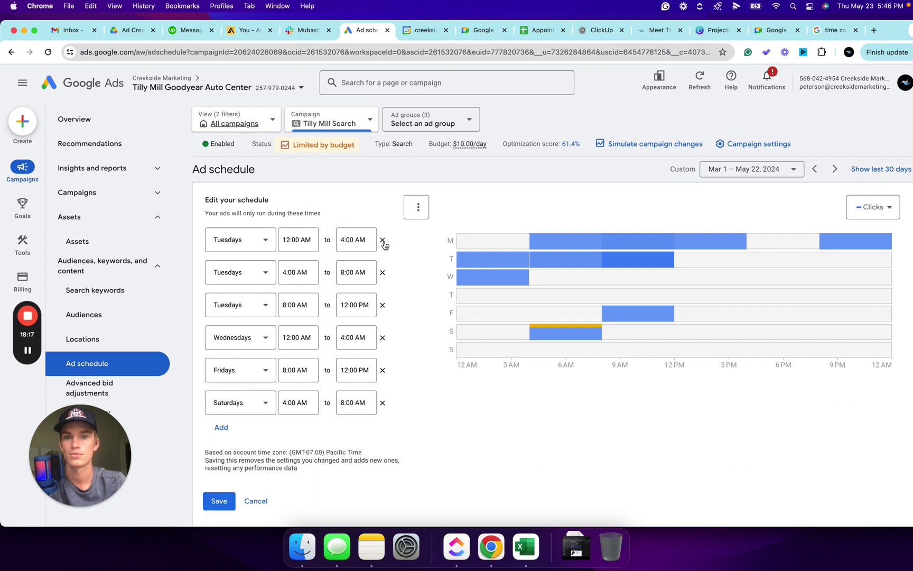
{"action": "left_click", "coordinate": [382, 240]}
{"action": "left_click", "coordinate": [382, 240]}
{"action": "left_click", "coordinate": [382, 240]}
{"action": "left_click", "coordinate": [382, 240]}
{"action": "left_click", "coordinate": [382, 240]}
{"action": "left_click", "coordinate": [382, 240]}
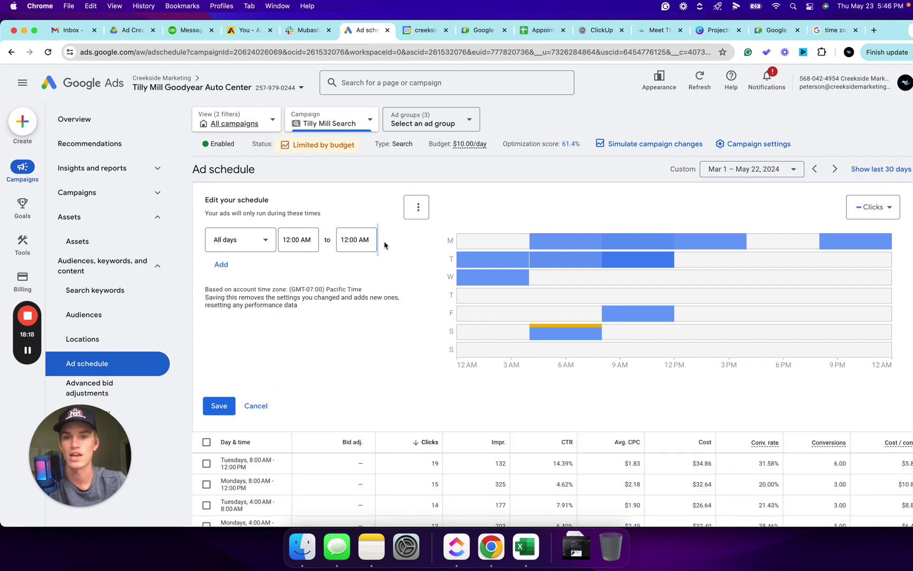
{"action": "left_click", "coordinate": [220, 406]}
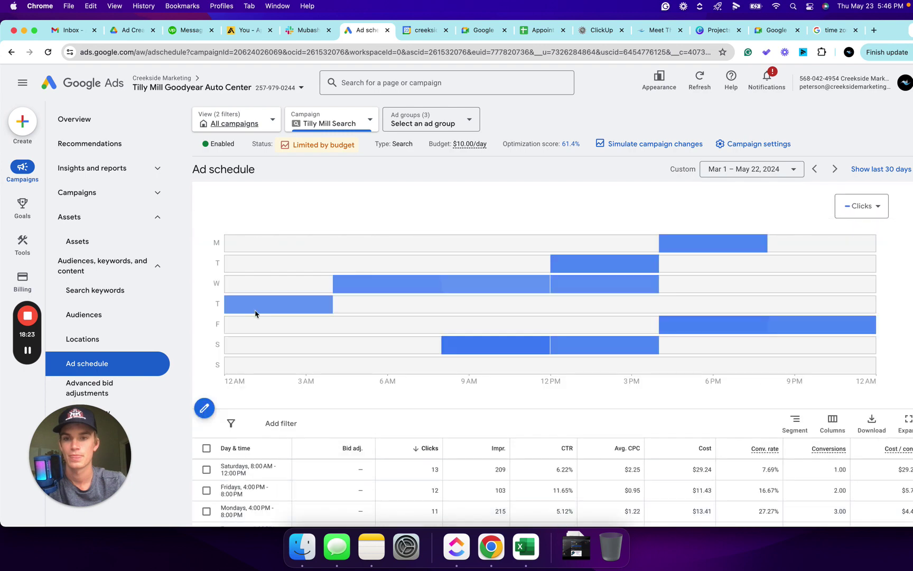
- Clear the campaign's remaining ad schedule time slots and save the emptied schedule
{"action": "left_click", "coordinate": [205, 409]}
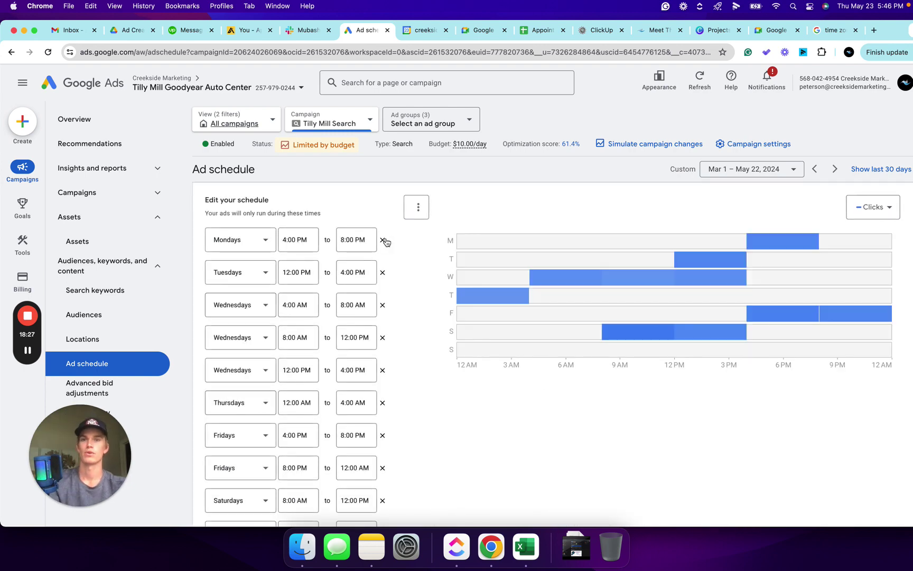
{"action": "left_click", "coordinate": [34, 351]}
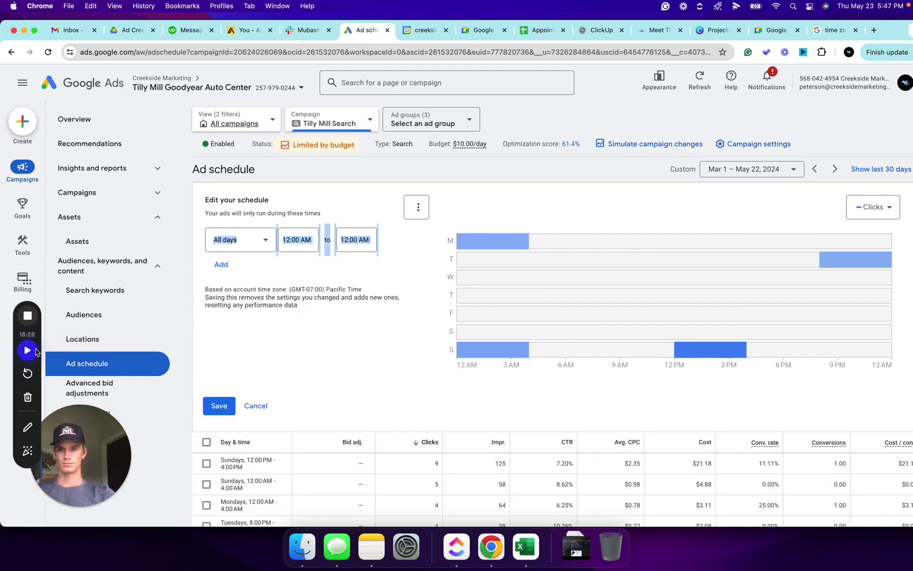
{"action": "left_click", "coordinate": [28, 350]}
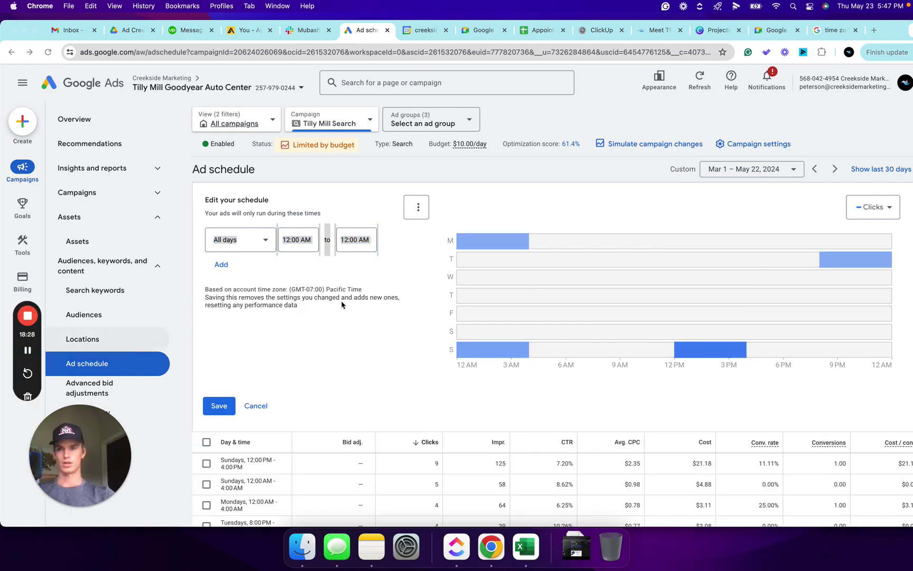
{"action": "scroll", "coordinate": [412, 285], "scroll_direction": "down", "scroll_amount": 1}
{"action": "scroll", "coordinate": [411, 286], "scroll_direction": "down", "scroll_amount": 2}
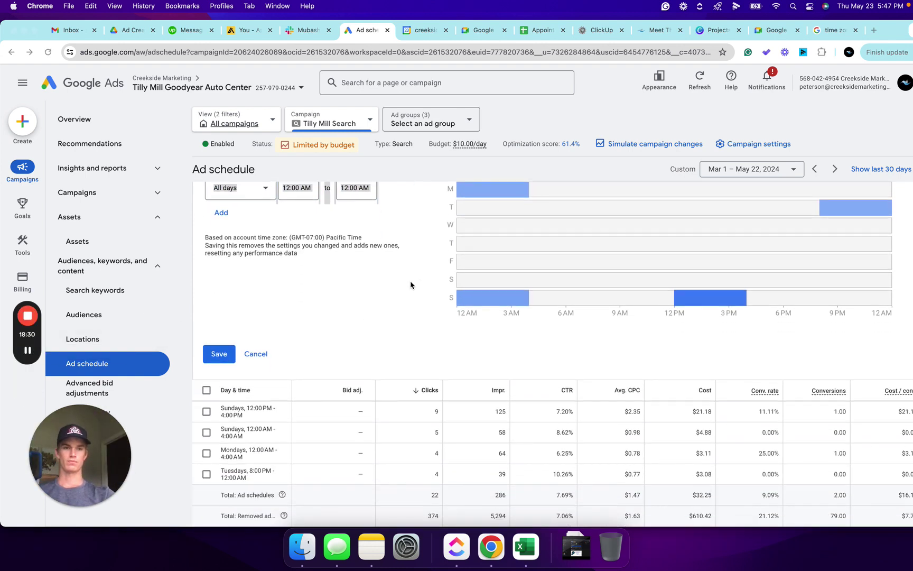
{"action": "scroll", "coordinate": [411, 286], "scroll_direction": "up", "scroll_amount": 2}
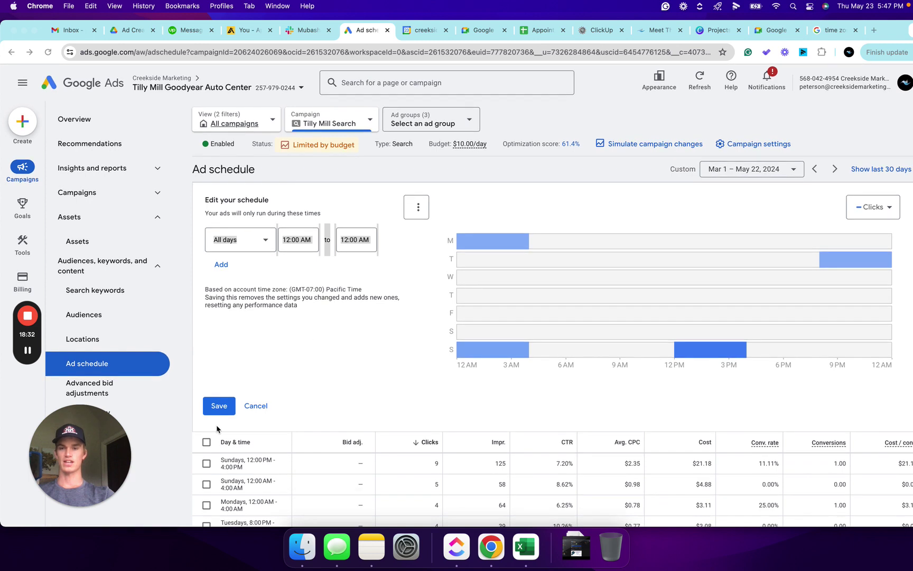
{"action": "left_click", "coordinate": [218, 406]}
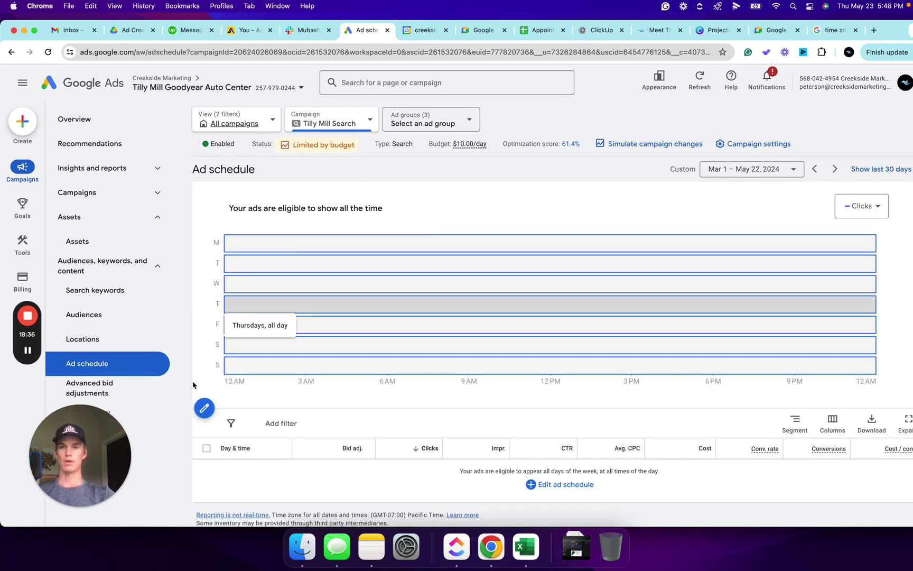
- Set the campaign's ad schedule to all days from 3:00 AM to 7:00 PM and save it
{"action": "left_click", "coordinate": [203, 407]}
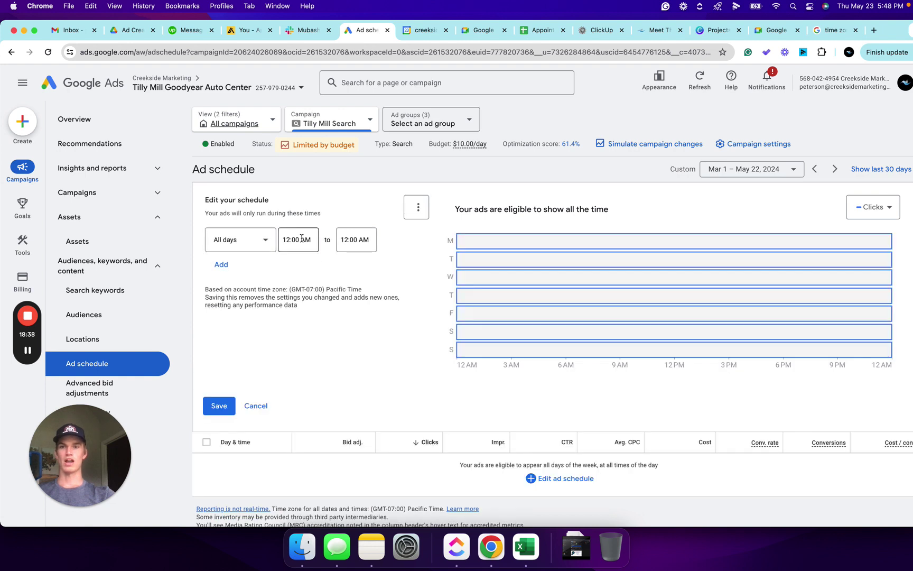
{"action": "left_click", "coordinate": [298, 240]}
{"action": "scroll", "coordinate": [298, 343], "scroll_direction": "down", "scroll_amount": 5}
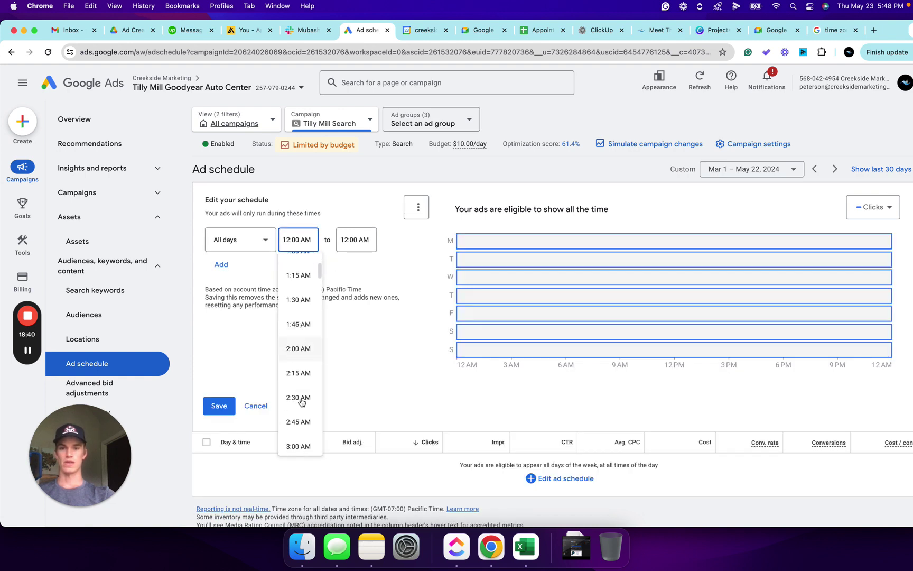
{"action": "left_click", "coordinate": [300, 444]}
{"action": "left_click", "coordinate": [347, 241]}
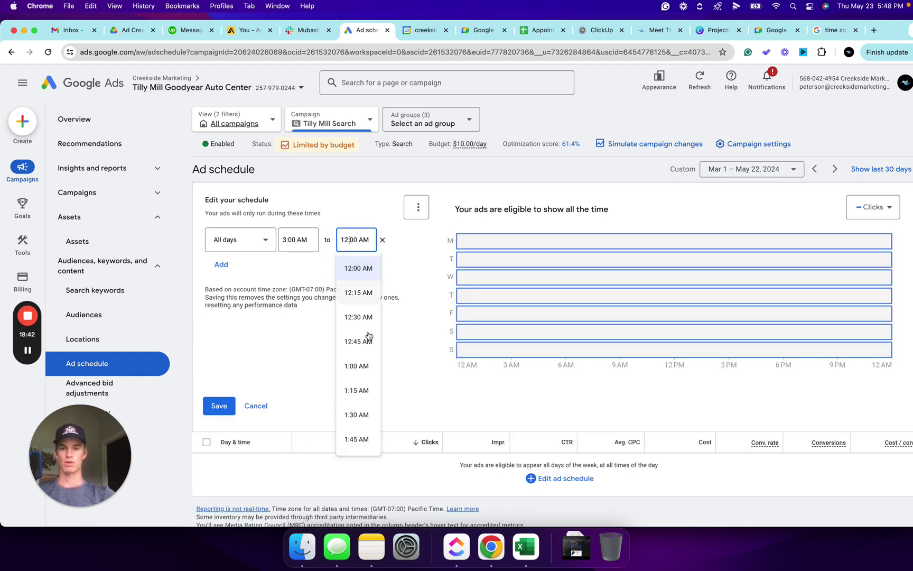
{"action": "scroll", "coordinate": [362, 370], "scroll_direction": "down", "scroll_amount": 4}
{"action": "scroll", "coordinate": [364, 399], "scroll_direction": "down", "scroll_amount": 20}
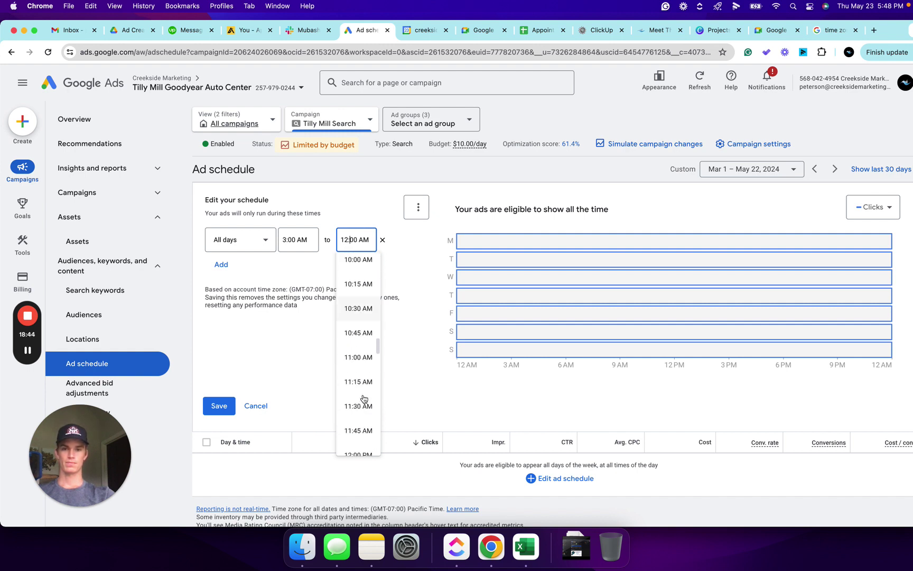
{"action": "scroll", "coordinate": [364, 399], "scroll_direction": "up", "scroll_amount": 10}
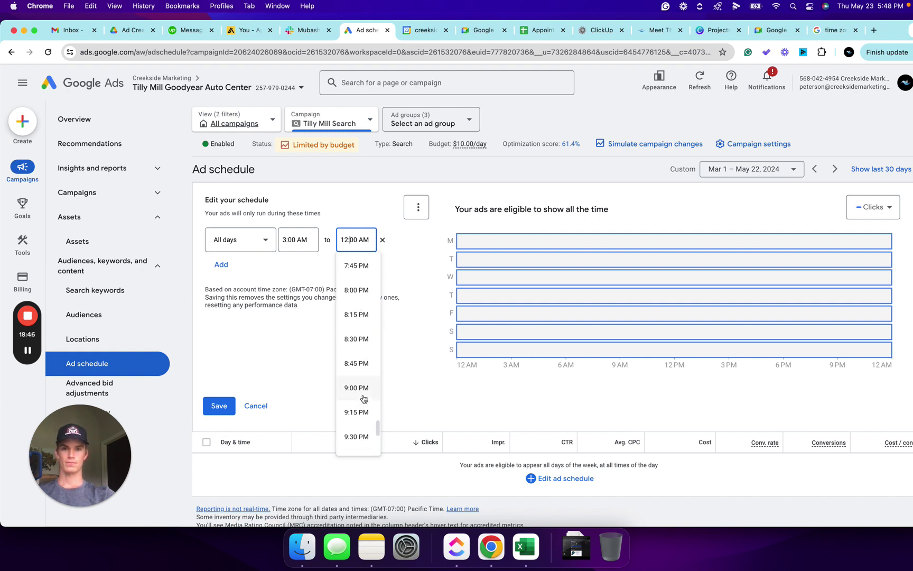
{"action": "left_click", "coordinate": [364, 275]}
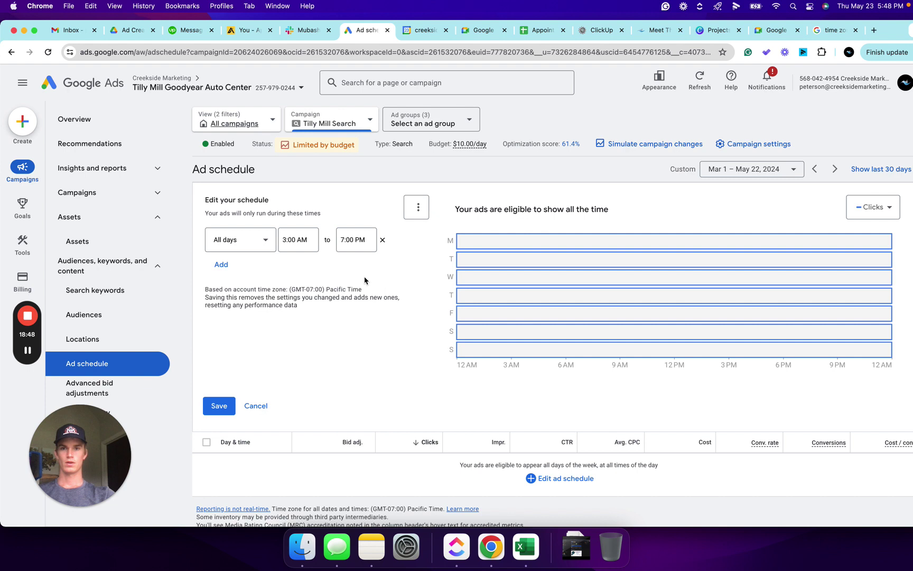
{"action": "left_click", "coordinate": [216, 410]}
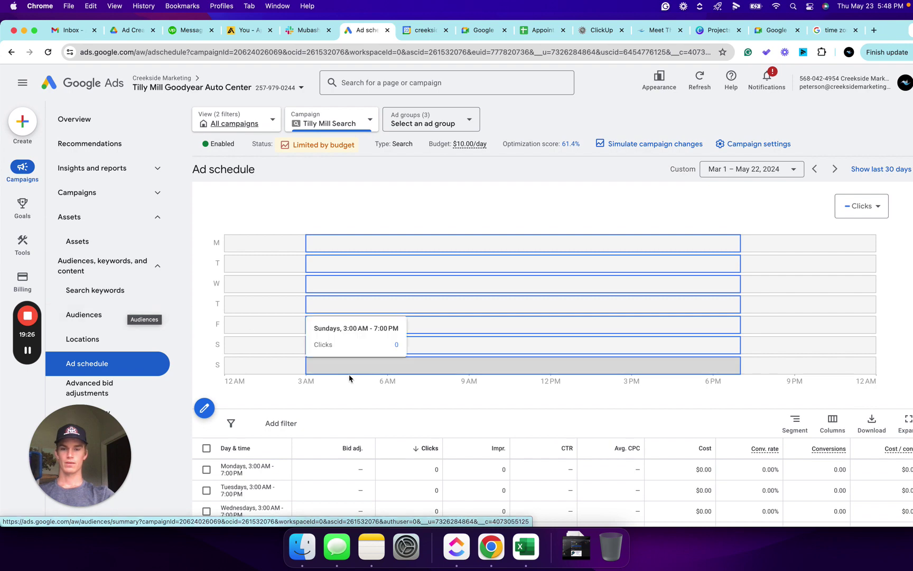
- Filter the campaign's assets to call assets and open the existing call asset for editing
{"action": "left_click", "coordinate": [101, 249]}
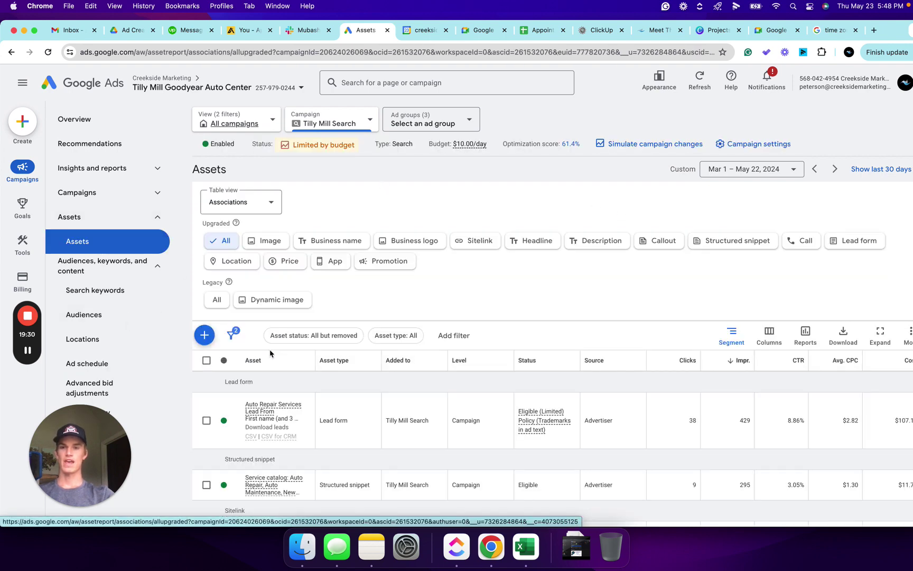
{"action": "scroll", "coordinate": [282, 406], "scroll_direction": "down", "scroll_amount": 1}
{"action": "scroll", "coordinate": [285, 407], "scroll_direction": "down", "scroll_amount": 3}
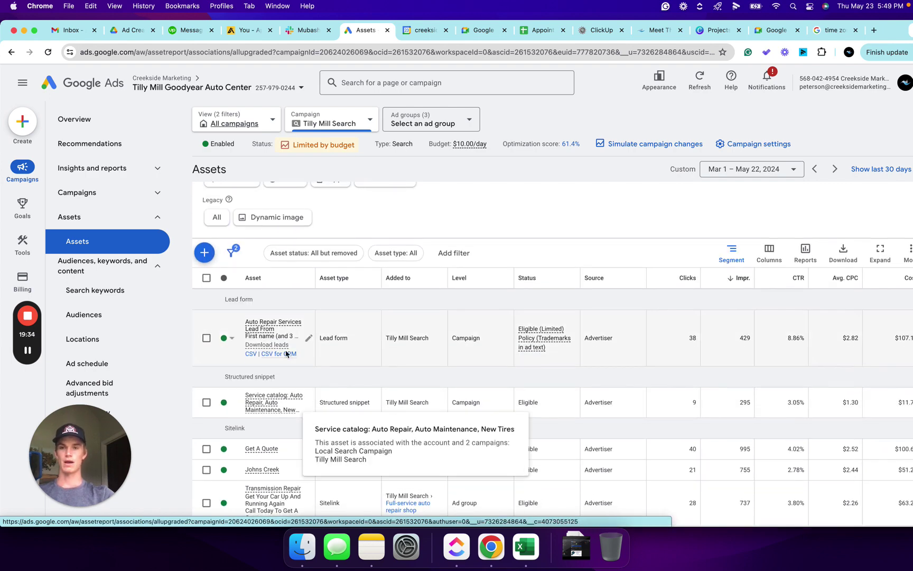
{"action": "scroll", "coordinate": [328, 339], "scroll_direction": "up", "scroll_amount": 4}
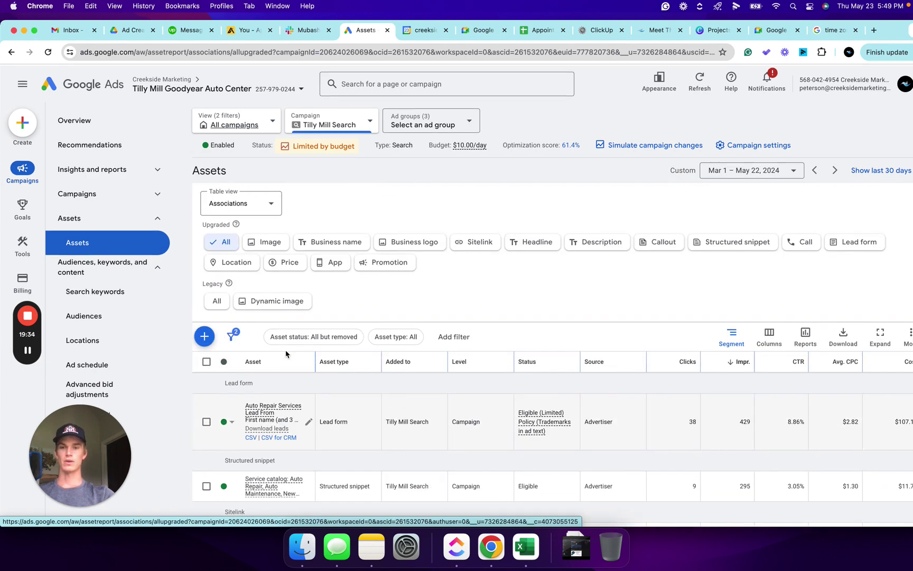
{"action": "left_click", "coordinate": [800, 240]}
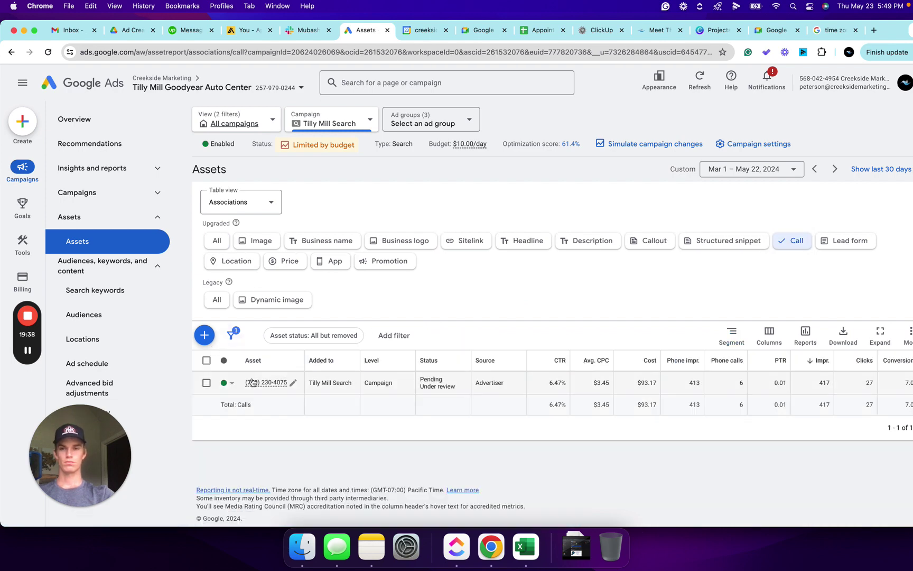
{"action": "left_click", "coordinate": [230, 382]}
{"action": "left_click", "coordinate": [283, 394]}
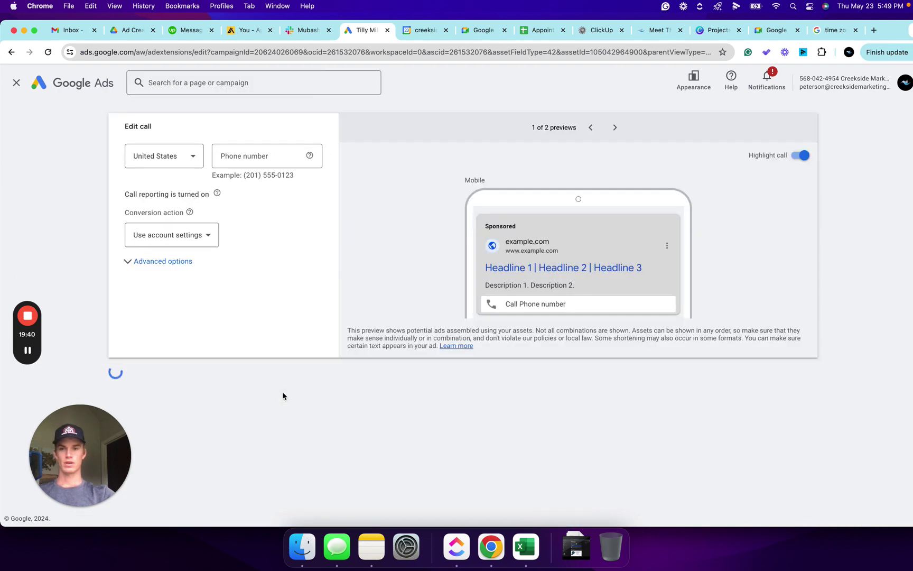
- Open the start time of the call asset's Mondays - Fridays schedule for editing
{"action": "left_click", "coordinate": [224, 302]}
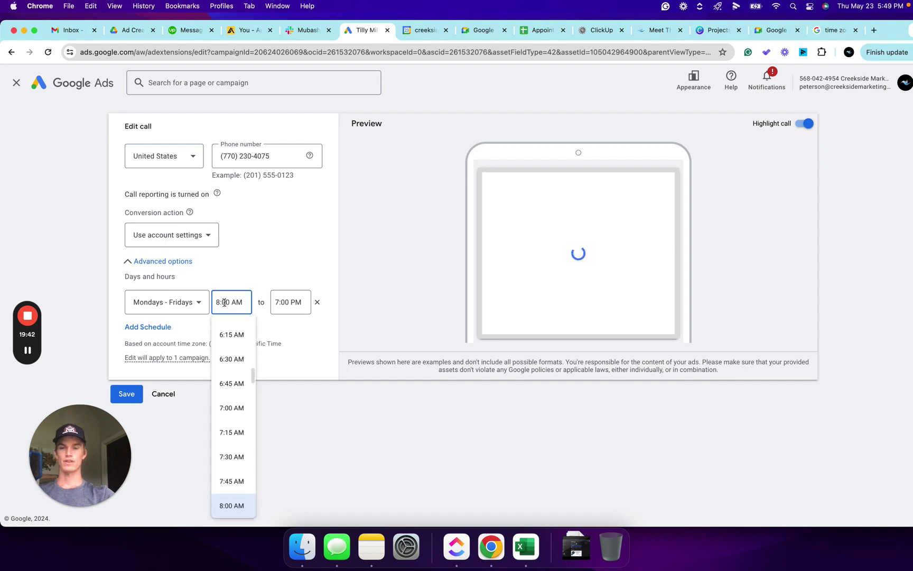
{"action": "scroll", "coordinate": [234, 383], "scroll_direction": "up", "scroll_amount": 1}
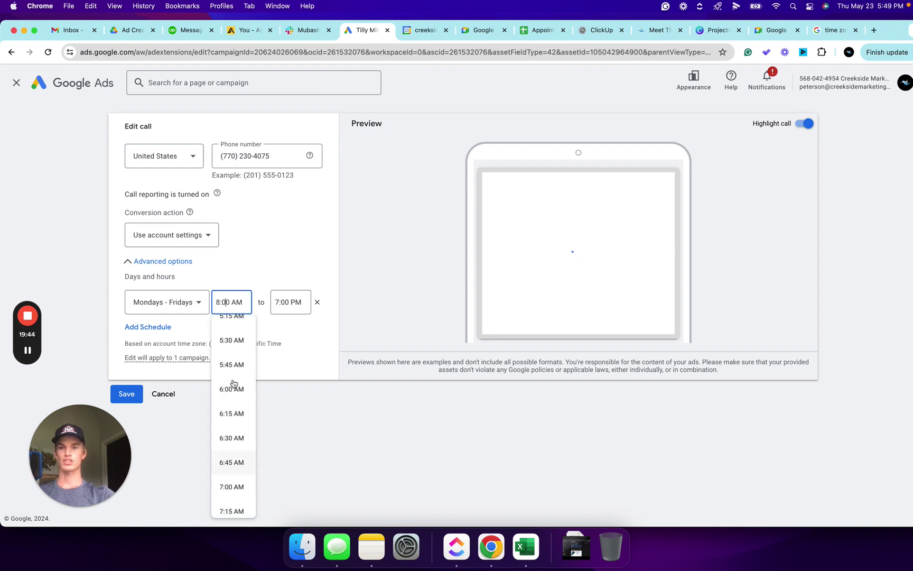
- Set the call asset's Monday–Friday schedule to 6:00 AM to 5:00 PM and save it
{"action": "left_click", "coordinate": [234, 390]}
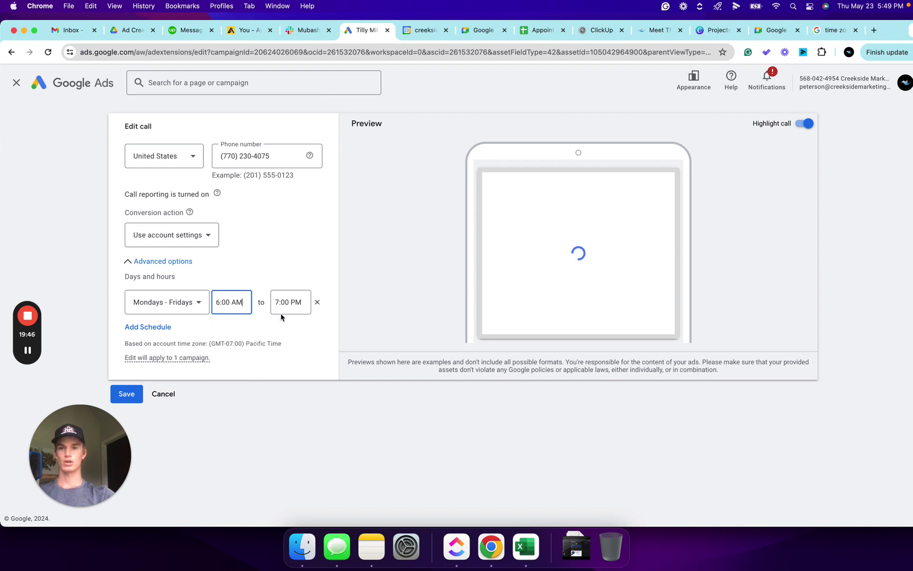
{"action": "left_click", "coordinate": [287, 302]}
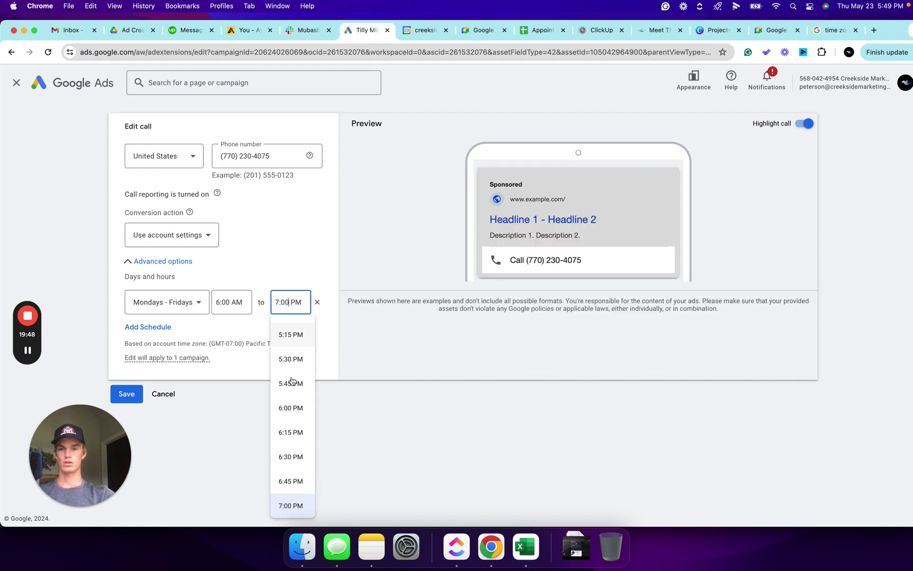
{"action": "scroll", "coordinate": [292, 386], "scroll_direction": "up", "scroll_amount": 1}
{"action": "scroll", "coordinate": [292, 387], "scroll_direction": "up", "scroll_amount": 3}
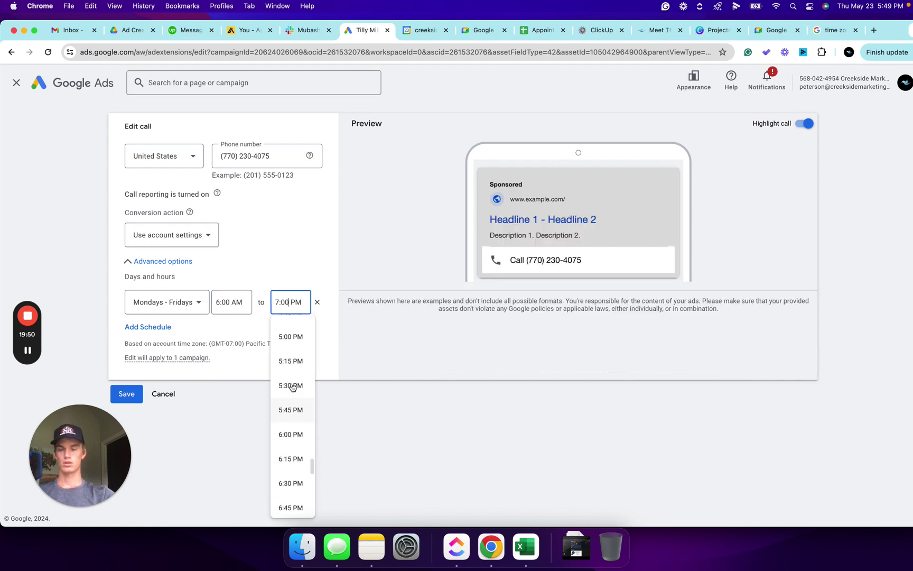
{"action": "left_click", "coordinate": [286, 385]}
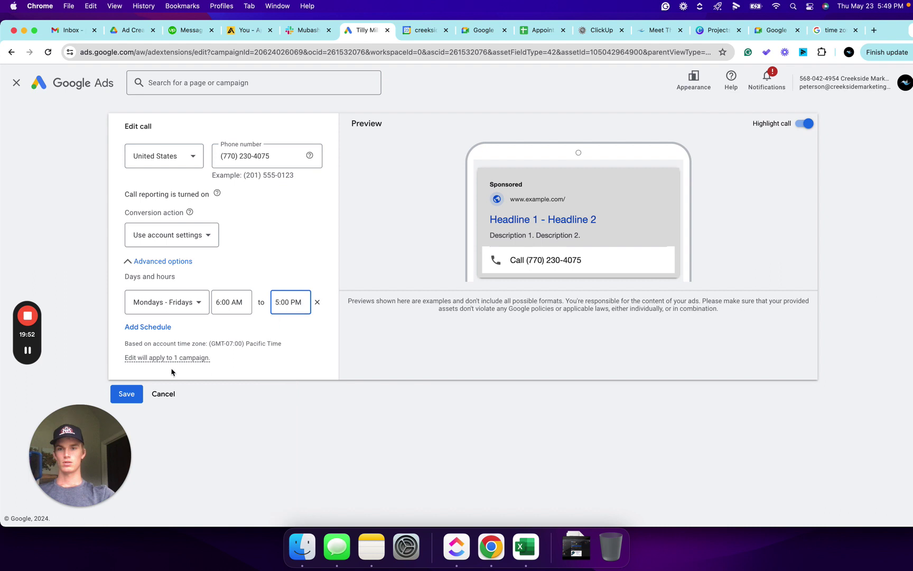
{"action": "left_click", "coordinate": [119, 395]}
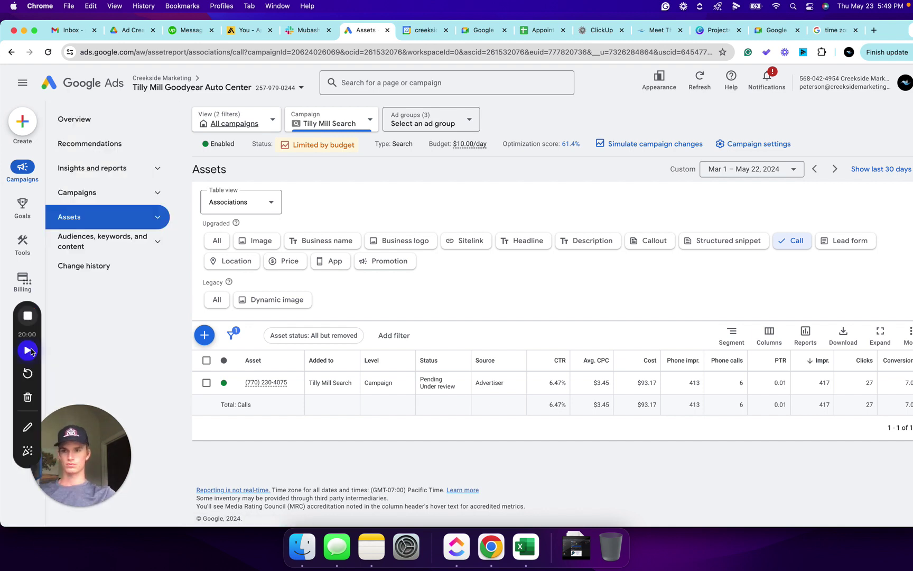
- Open the campaign's search keywords and change the match type of "vehicle inspection near me" to phrase match
{"action": "left_click", "coordinate": [159, 243]}
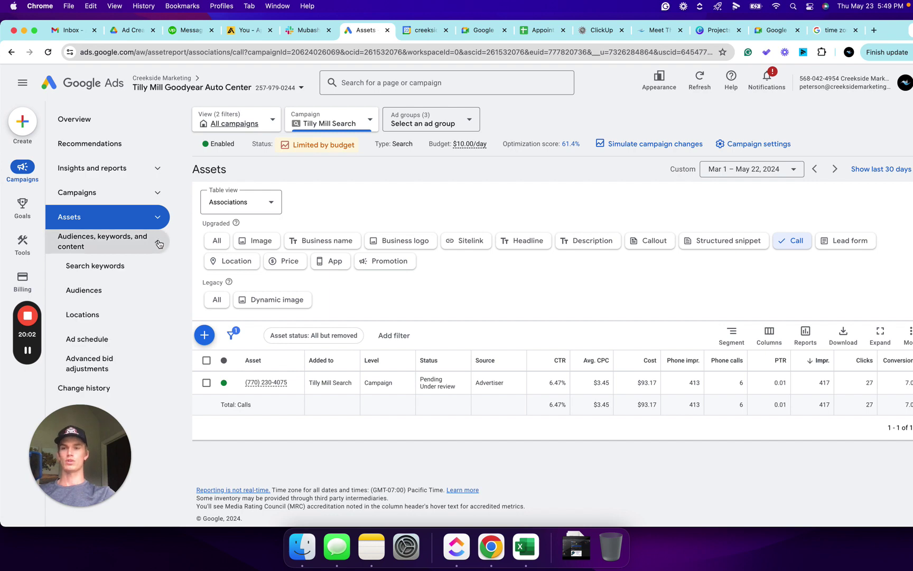
{"action": "left_click", "coordinate": [108, 269]}
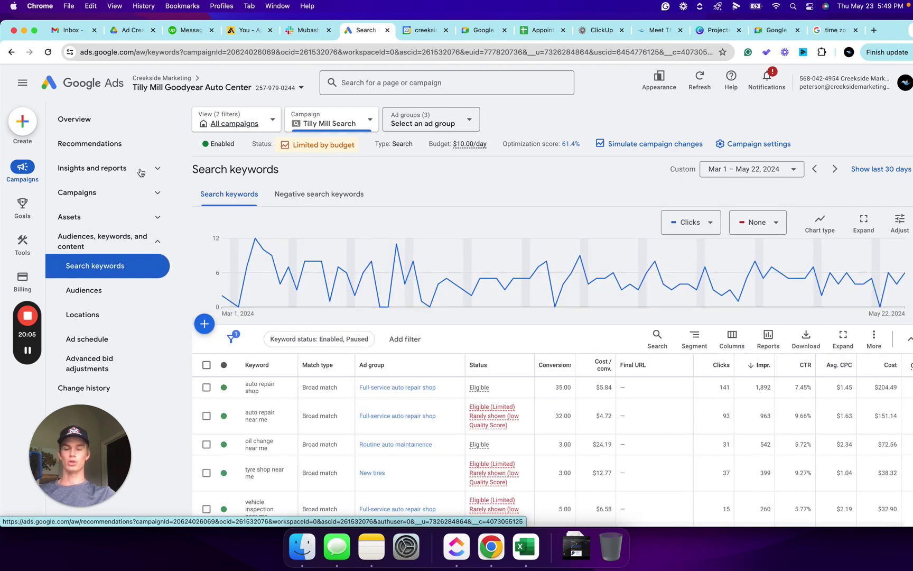
{"action": "scroll", "coordinate": [259, 408], "scroll_direction": "down", "scroll_amount": 2}
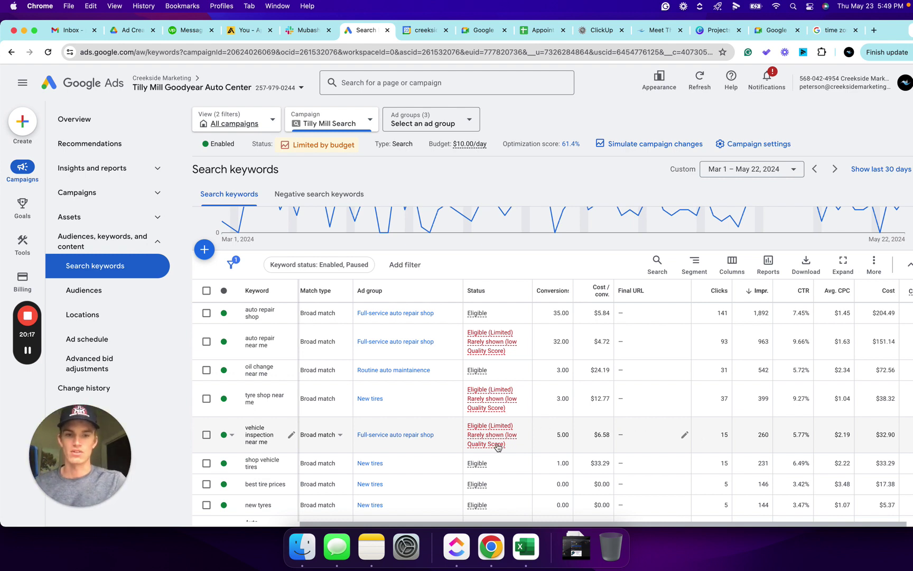
{"action": "mouse_move", "coordinate": [498, 446]}
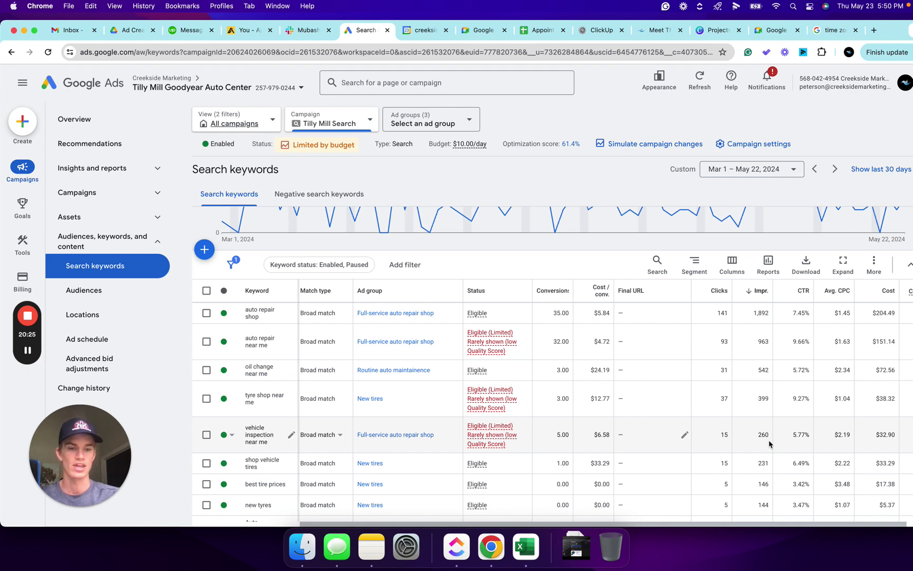
{"action": "scroll", "coordinate": [769, 444], "scroll_direction": "up", "scroll_amount": 1}
{"action": "scroll", "coordinate": [769, 444], "scroll_direction": "right", "scroll_amount": 2}
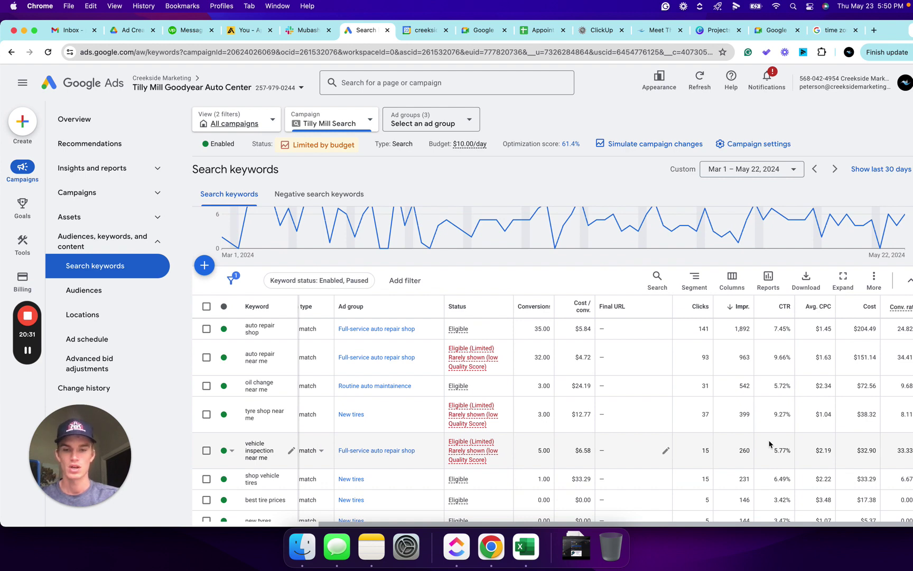
{"action": "left_click", "coordinate": [321, 452]}
{"action": "left_click", "coordinate": [312, 478]}
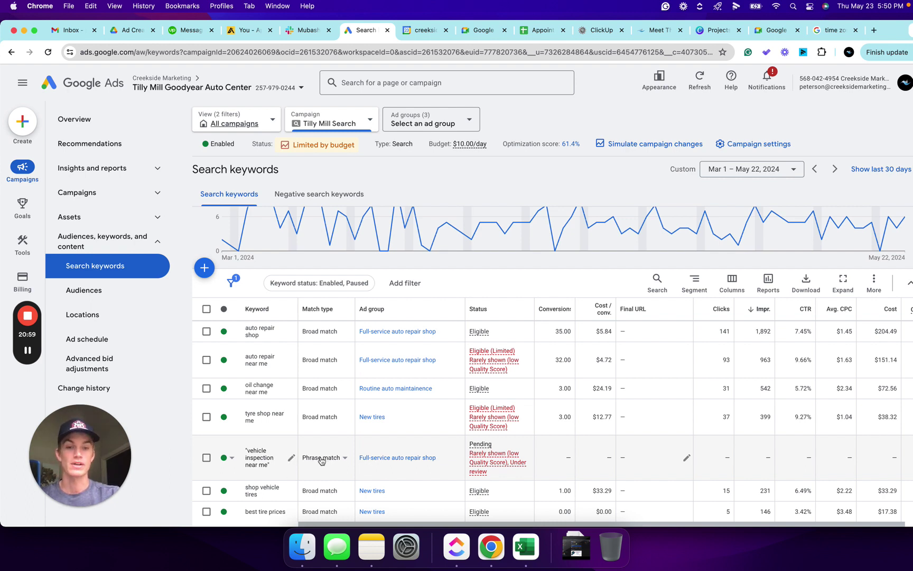
- Put the browser window in full screen and show 100 rows in the search keywords table
{"action": "scroll", "coordinate": [545, 460], "scroll_direction": "down", "scroll_amount": 2}
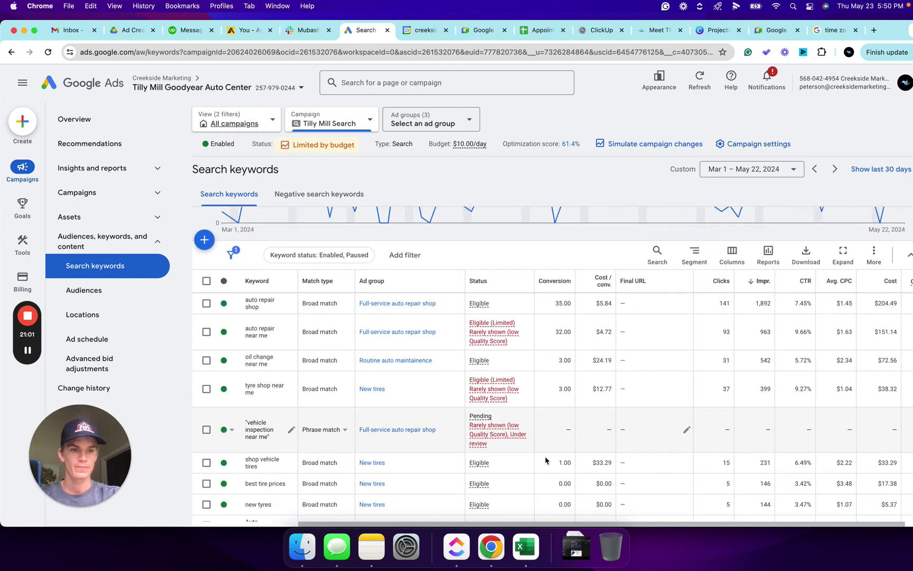
{"action": "scroll", "coordinate": [756, 371], "scroll_direction": "up", "scroll_amount": 1}
{"action": "scroll", "coordinate": [756, 370], "scroll_direction": "right", "scroll_amount": 1}
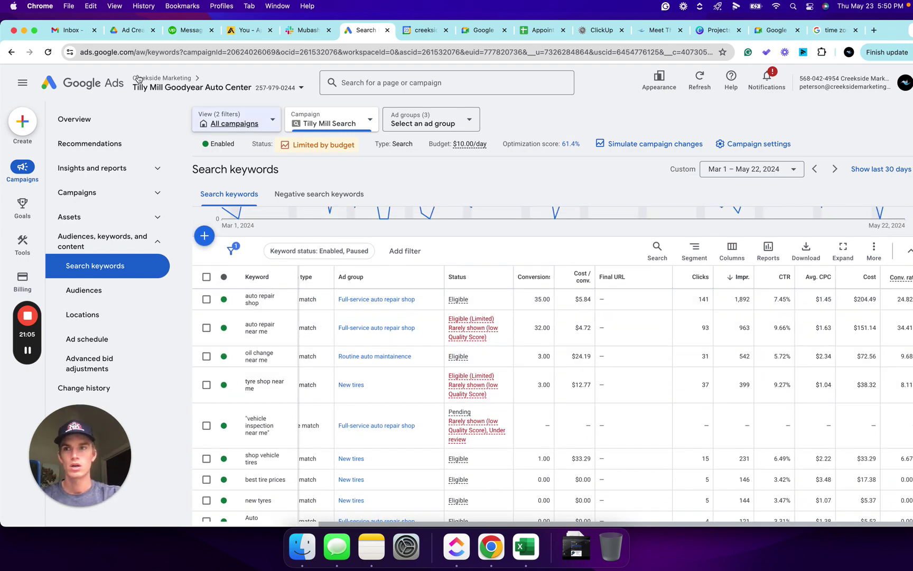
{"action": "left_click", "coordinate": [33, 32]}
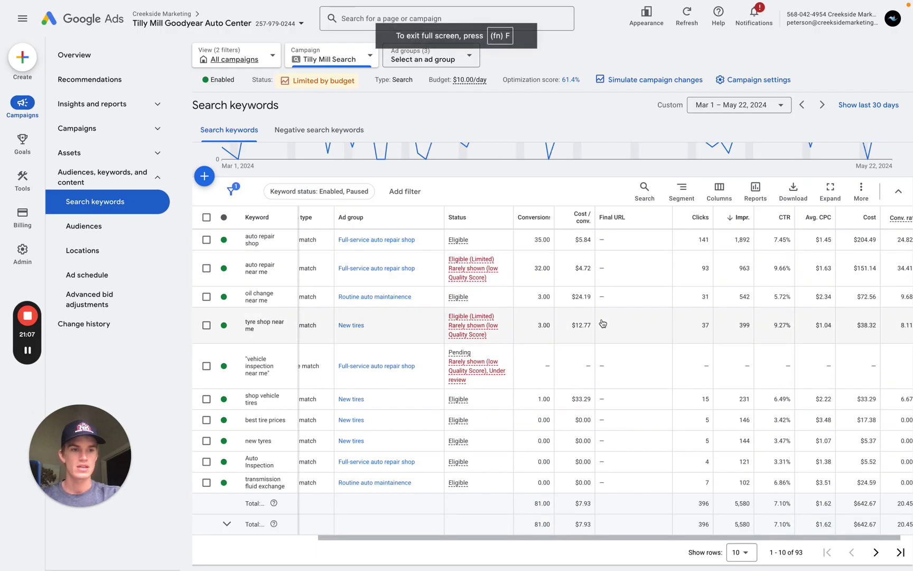
{"action": "scroll", "coordinate": [727, 273], "scroll_direction": "up", "scroll_amount": 1}
{"action": "scroll", "coordinate": [726, 274], "scroll_direction": "right", "scroll_amount": 1}
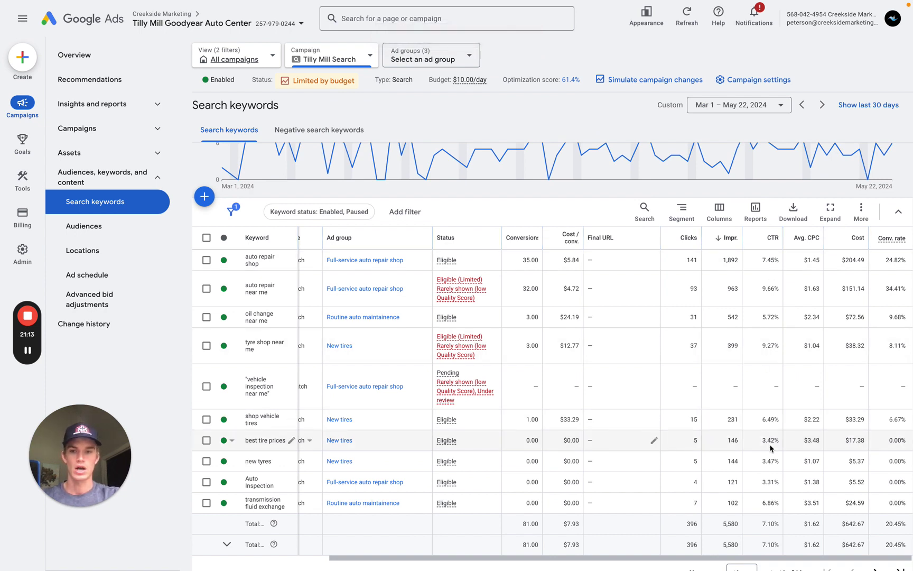
{"action": "scroll", "coordinate": [695, 529], "scroll_direction": "down", "scroll_amount": 2}
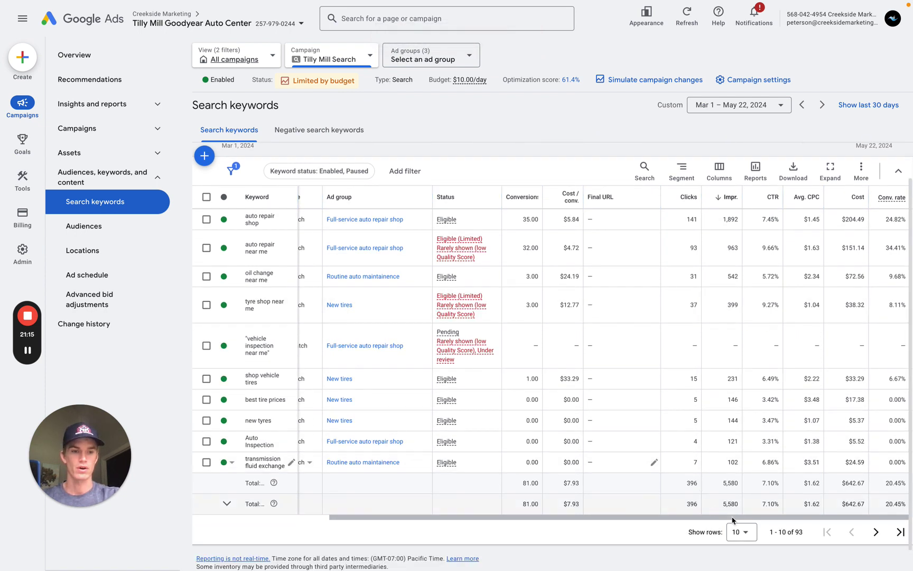
{"action": "left_click", "coordinate": [747, 534]}
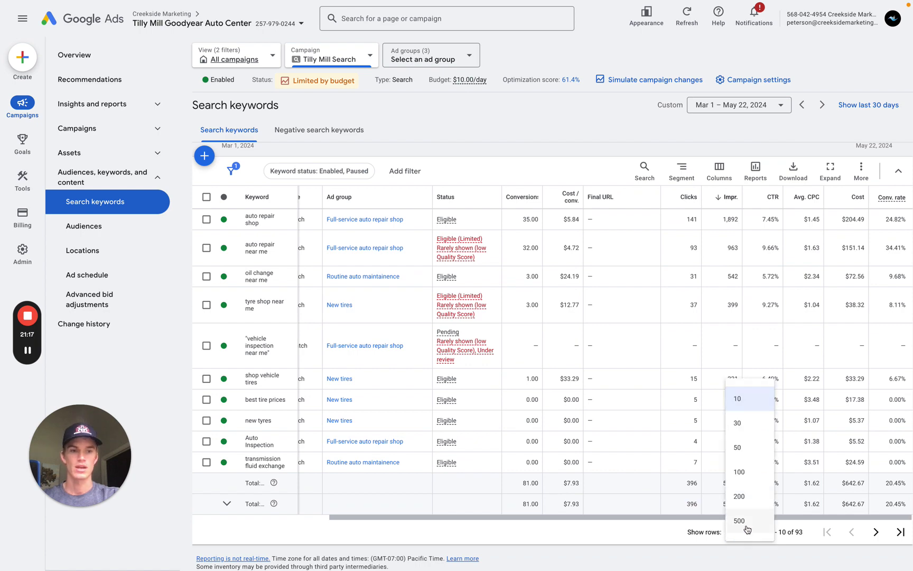
{"action": "left_click", "coordinate": [747, 471]}
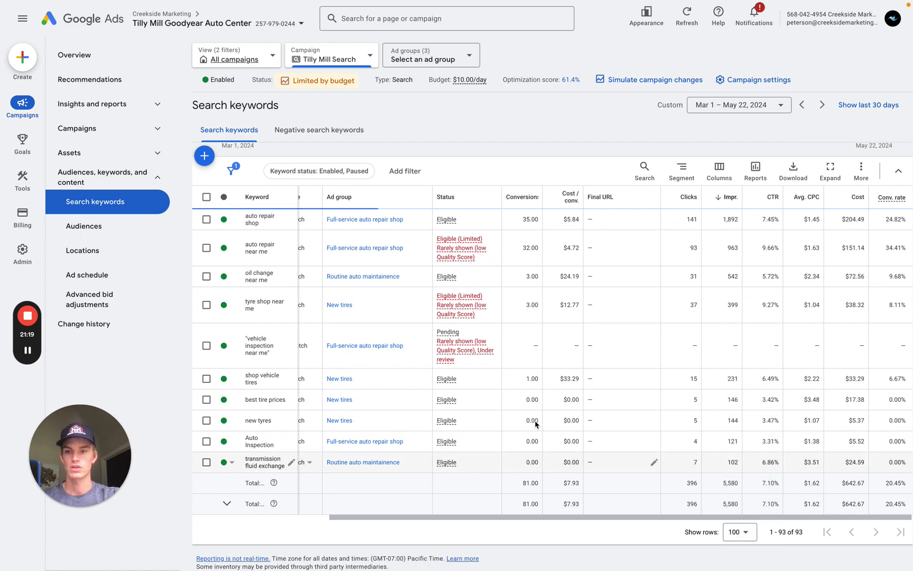
- Review the whole keyword list to its end, examining impressions, conversions, match types and statuses
{"action": "scroll", "coordinate": [535, 420], "scroll_direction": "up", "scroll_amount": 3}
{"action": "scroll", "coordinate": [535, 421], "scroll_direction": "down", "scroll_amount": 6}
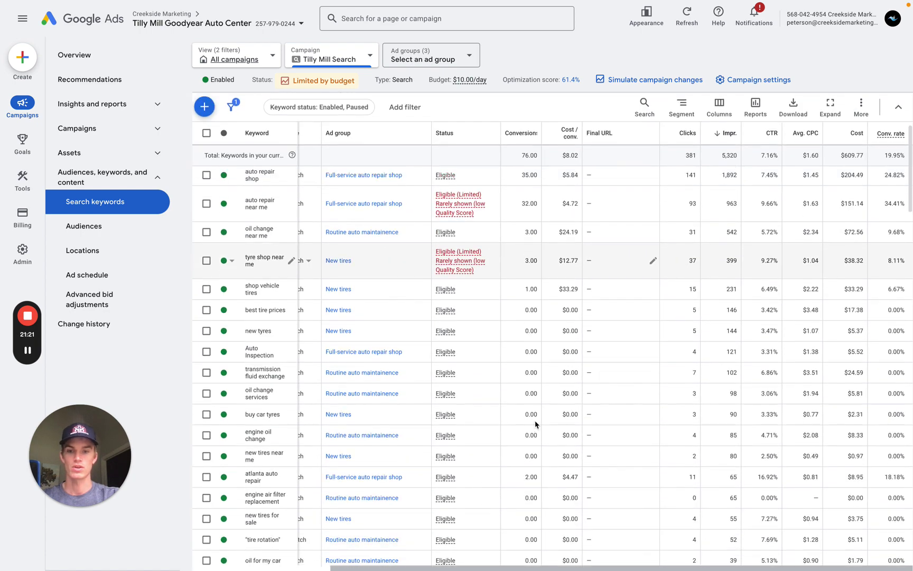
{"action": "scroll", "coordinate": [535, 424], "scroll_direction": "down", "scroll_amount": 20}
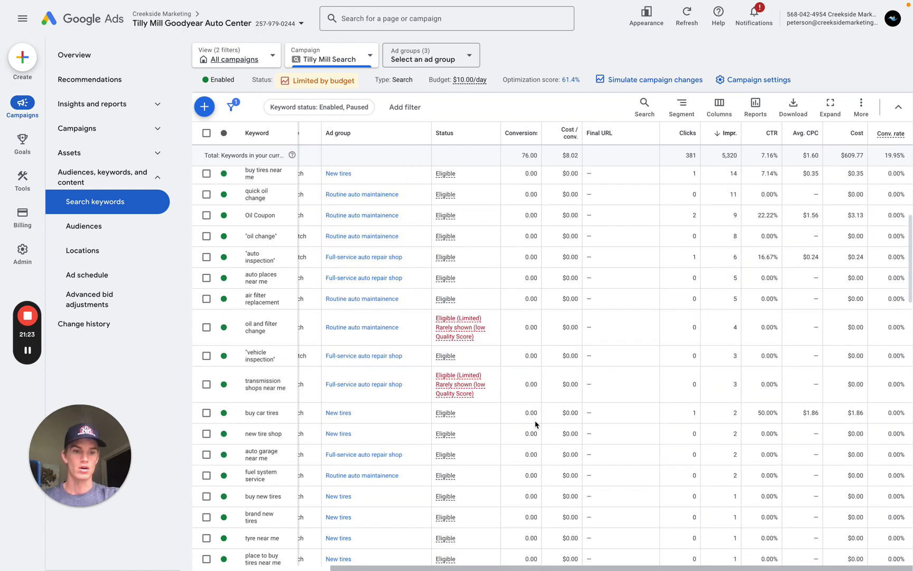
{"action": "scroll", "coordinate": [535, 425], "scroll_direction": "down", "scroll_amount": 4}
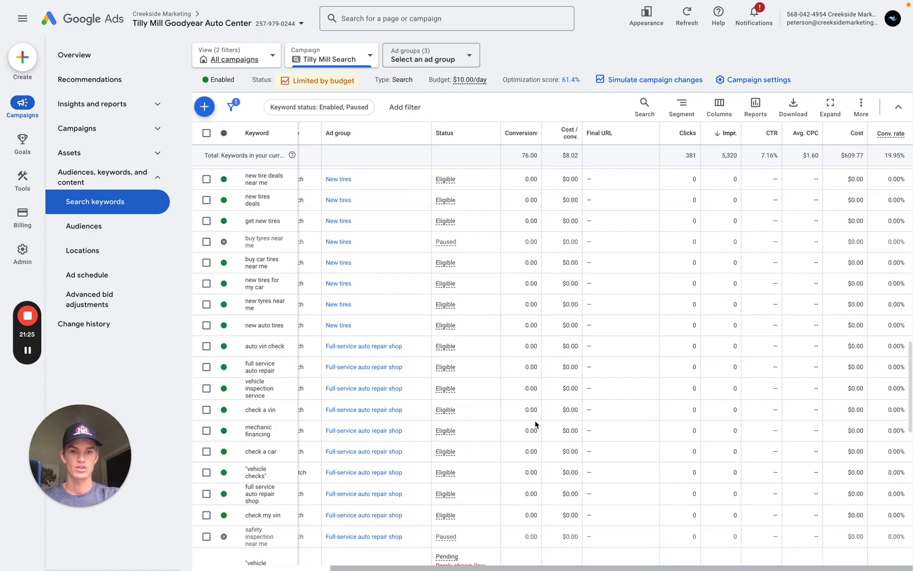
{"action": "scroll", "coordinate": [535, 422], "scroll_direction": "down", "scroll_amount": 2}
{"action": "scroll", "coordinate": [535, 423], "scroll_direction": "left", "scroll_amount": 2}
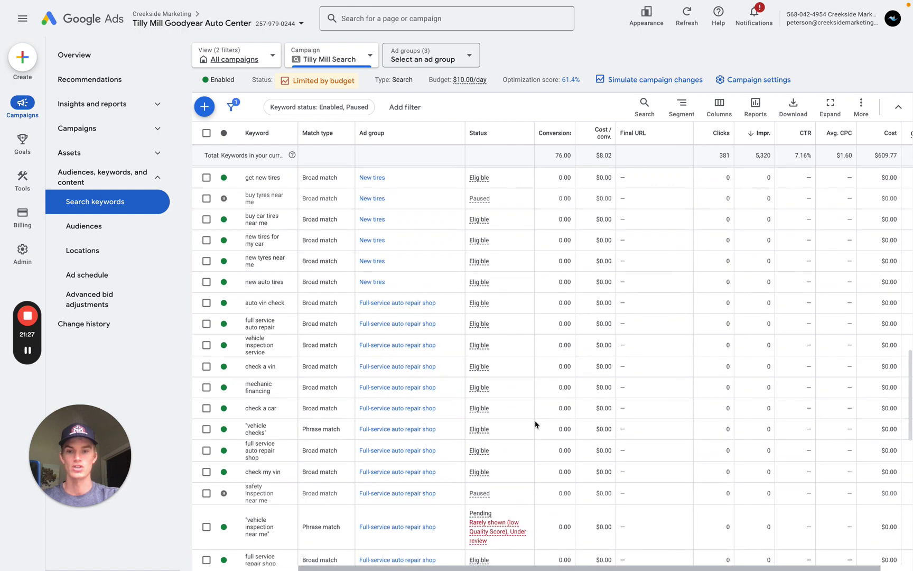
{"action": "scroll", "coordinate": [534, 424], "scroll_direction": "down", "scroll_amount": 3}
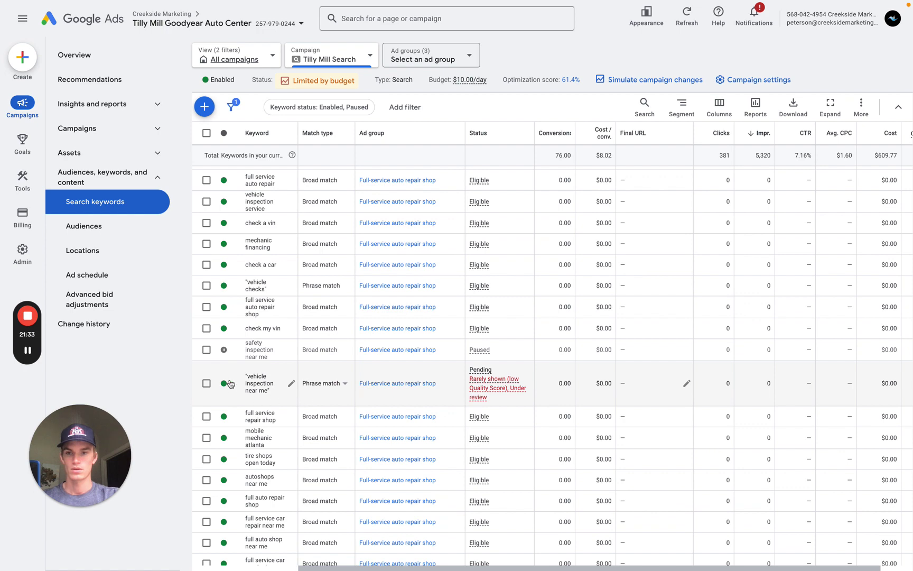
{"action": "scroll", "coordinate": [230, 375], "scroll_direction": "up", "scroll_amount": 1}
{"action": "scroll", "coordinate": [230, 375], "scroll_direction": "down", "scroll_amount": 1}
{"action": "scroll", "coordinate": [231, 375], "scroll_direction": "down", "scroll_amount": 15}
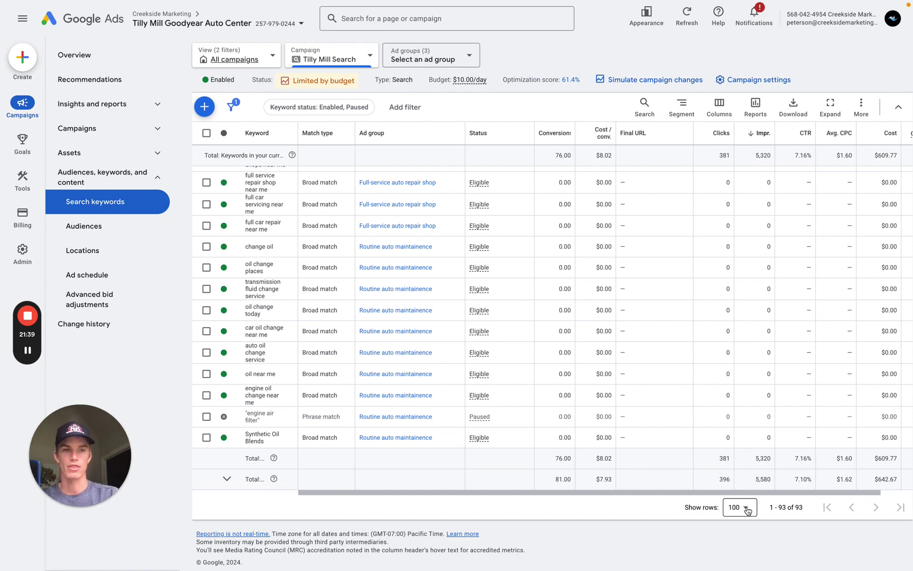
- Show 50 rows per page in the keywords table and go to the second page
{"action": "left_click", "coordinate": [746, 507]}
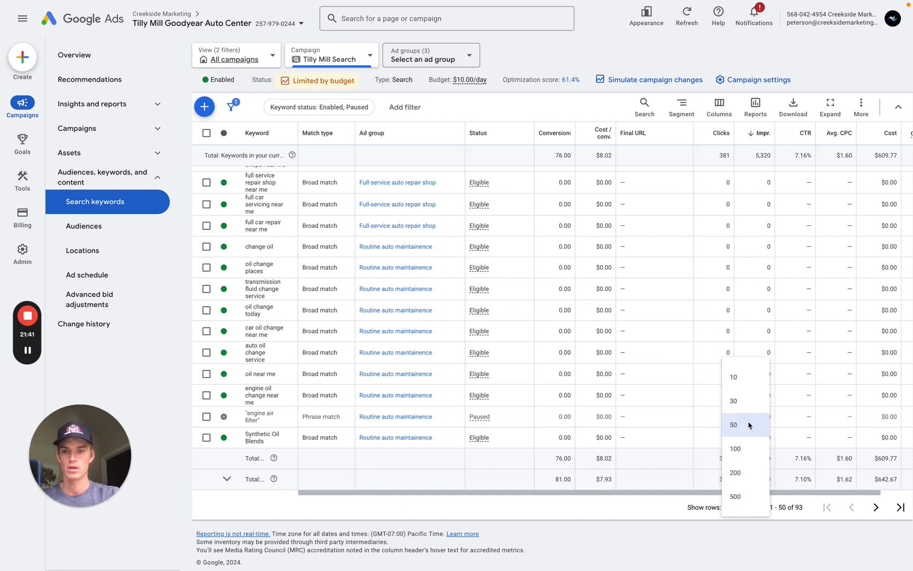
{"action": "left_click", "coordinate": [750, 424]}
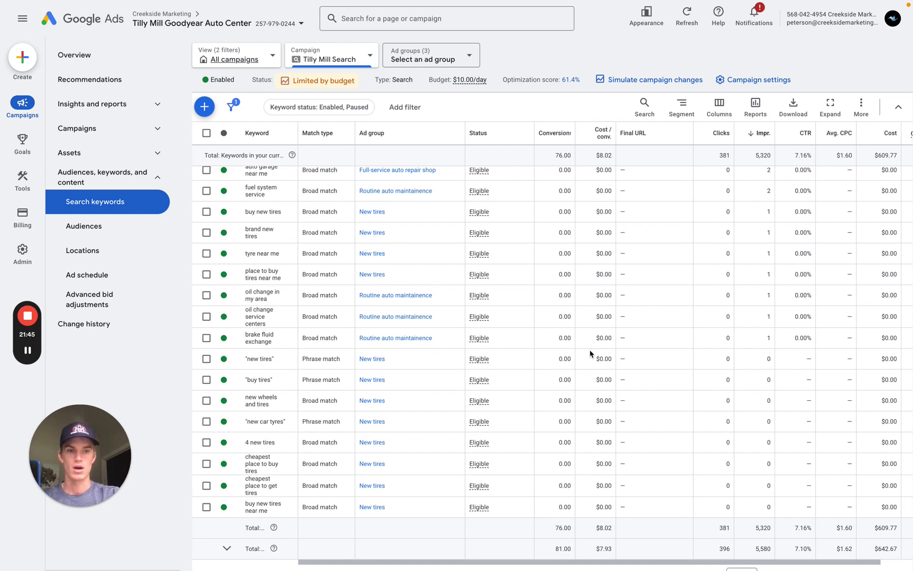
{"action": "scroll", "coordinate": [591, 354], "scroll_direction": "down", "scroll_amount": 1}
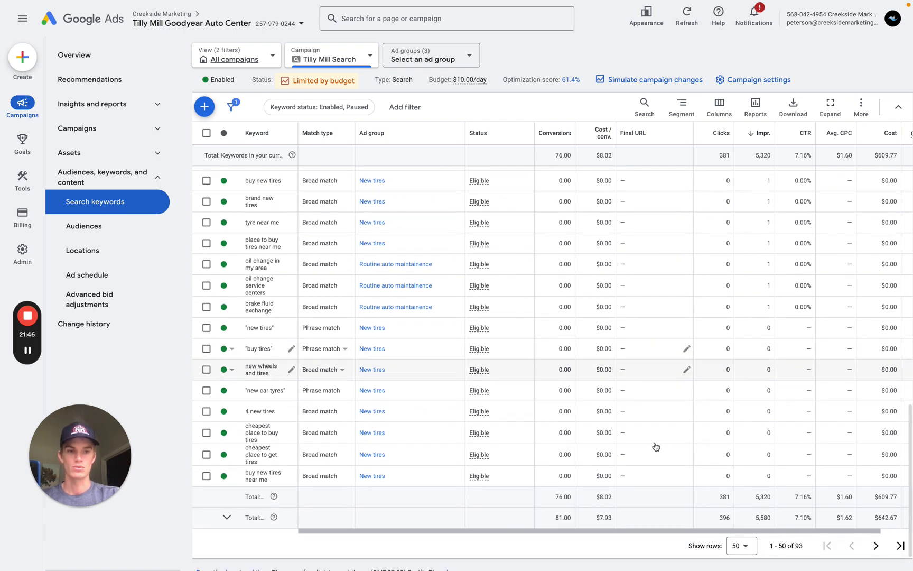
{"action": "left_click", "coordinate": [876, 547]}
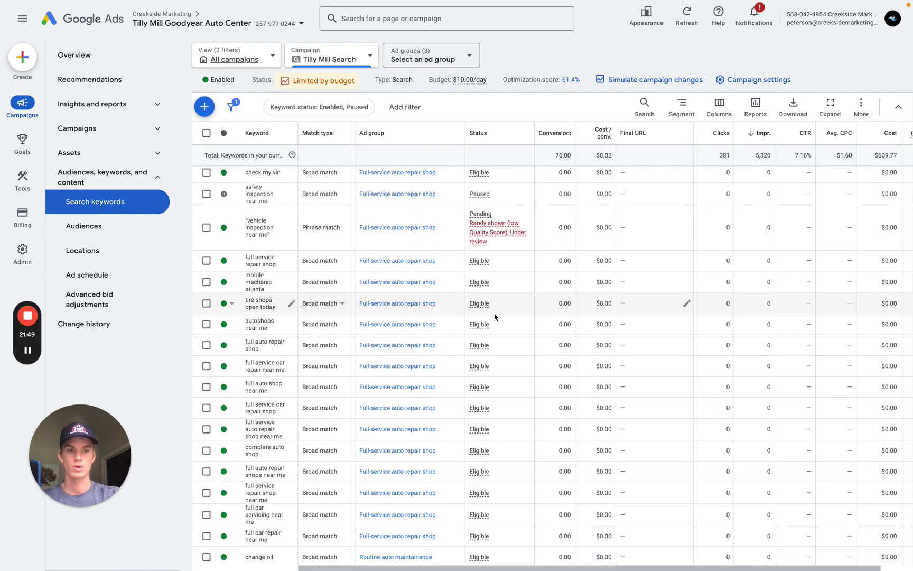
- Pause all keywords on the second page except "vehicle inspection near me"
{"action": "scroll", "coordinate": [291, 237], "scroll_direction": "up", "scroll_amount": 6}
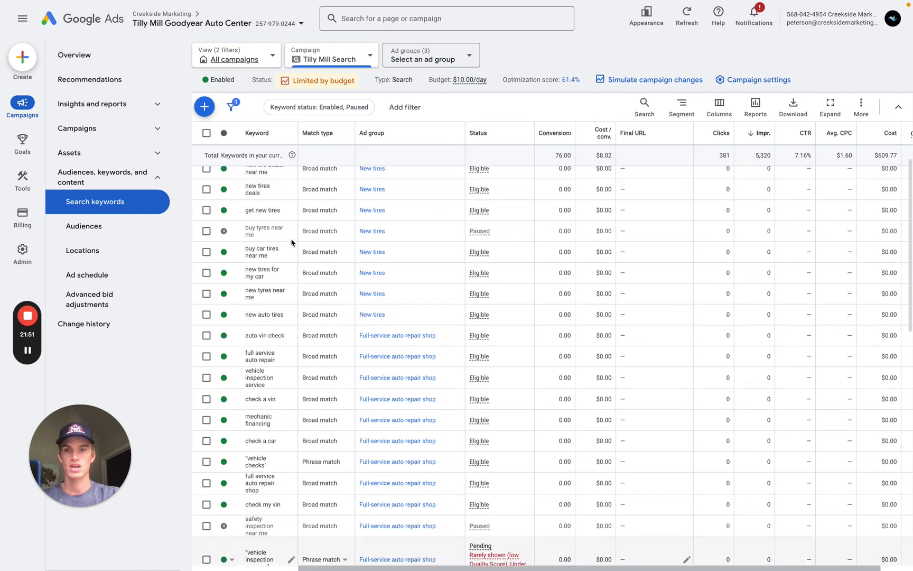
{"action": "scroll", "coordinate": [292, 242], "scroll_direction": "up", "scroll_amount": 3}
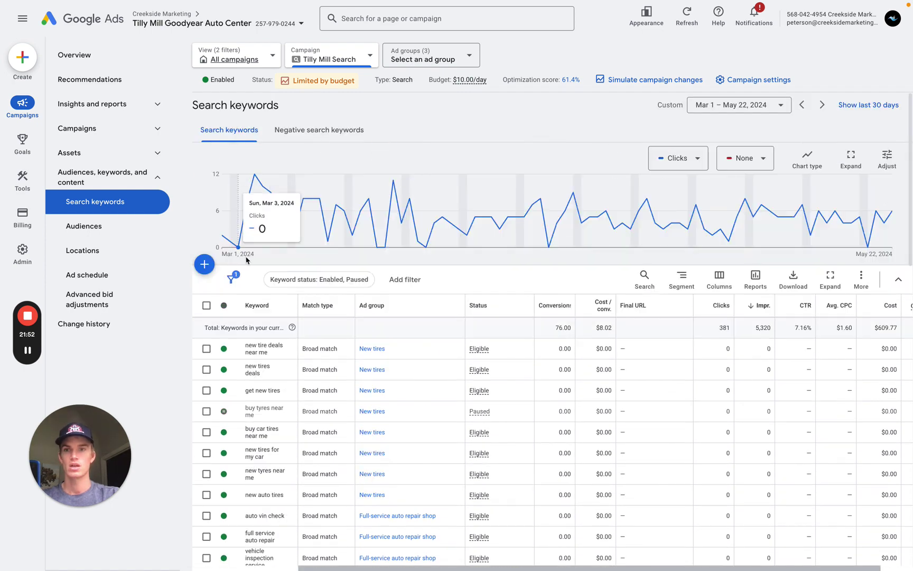
{"action": "left_click", "coordinate": [207, 306]}
{"action": "scroll", "coordinate": [359, 382], "scroll_direction": "down", "scroll_amount": 4}
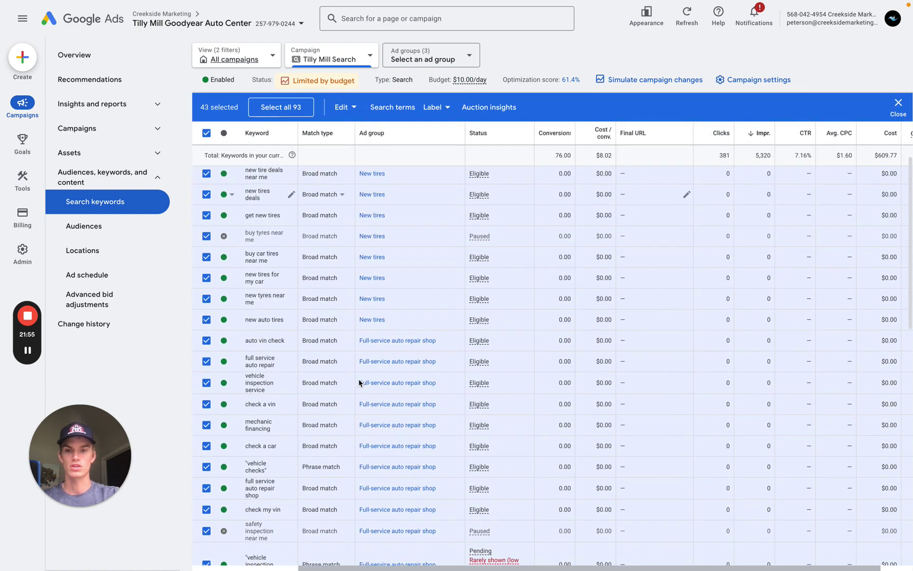
{"action": "scroll", "coordinate": [359, 382], "scroll_direction": "down", "scroll_amount": 2}
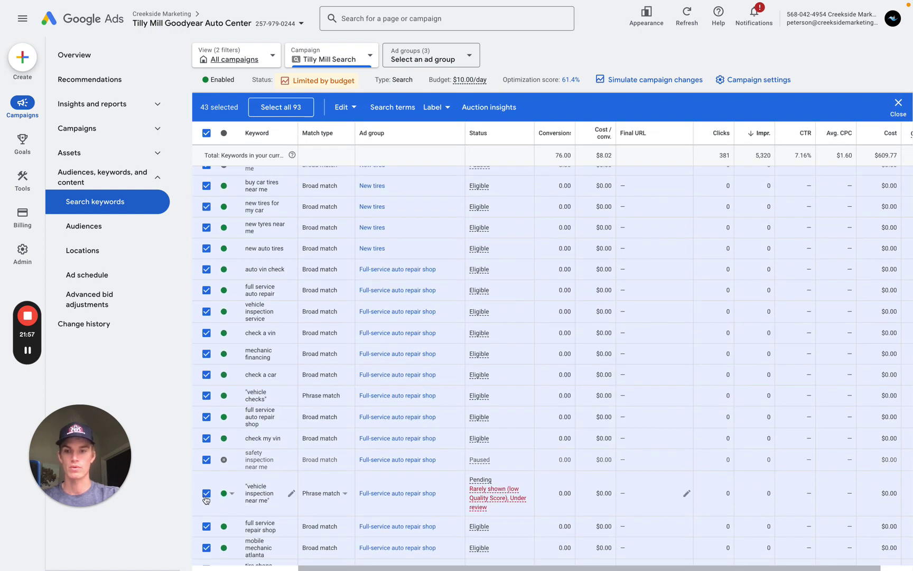
{"action": "left_click", "coordinate": [207, 493]}
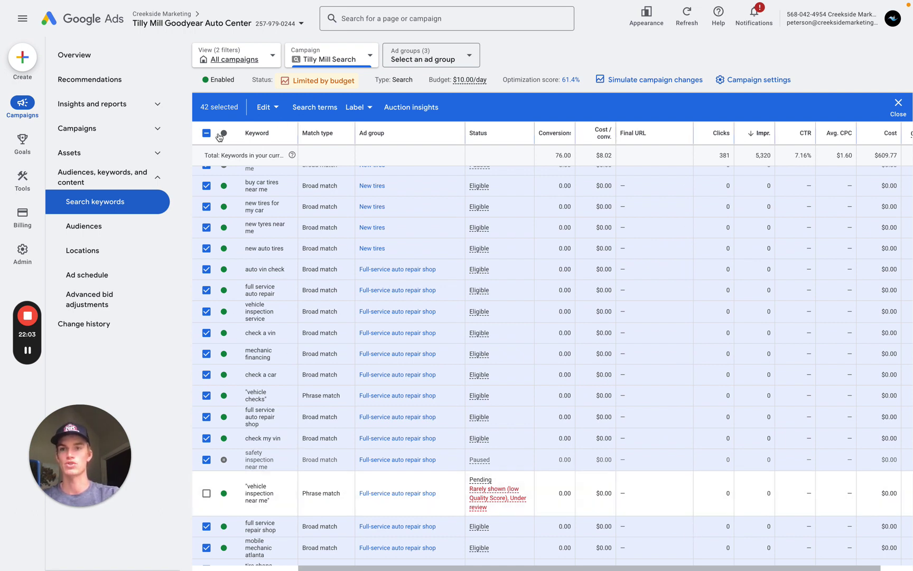
{"action": "left_click", "coordinate": [265, 108]}
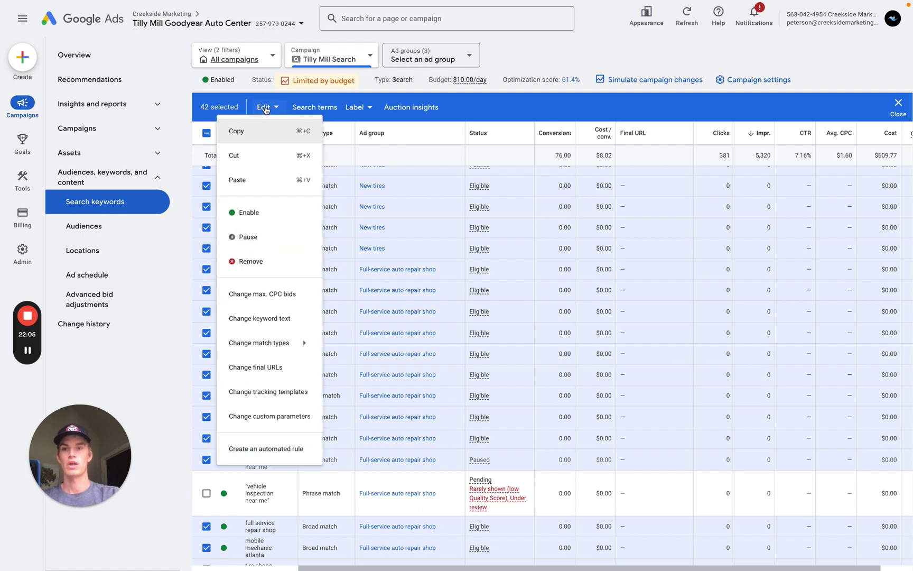
{"action": "left_click", "coordinate": [262, 239]}
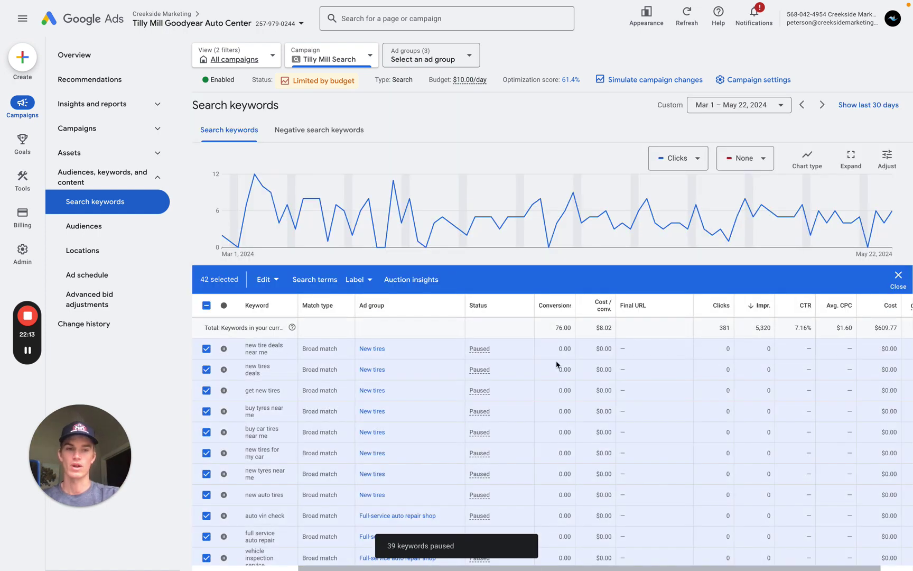
- Check the paused keywords through to the end of the second page and return to the first page
{"action": "scroll", "coordinate": [560, 370], "scroll_direction": "down", "scroll_amount": 10}
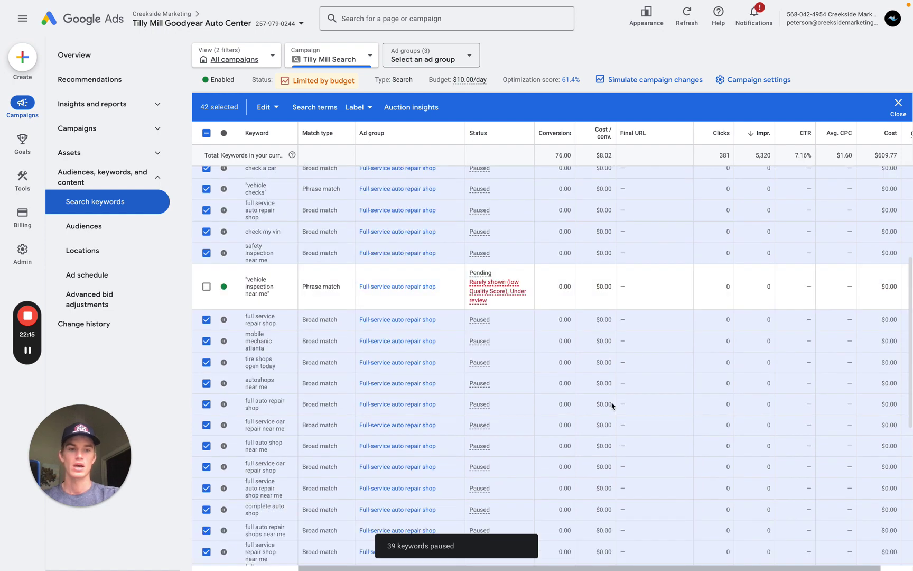
{"action": "scroll", "coordinate": [613, 405], "scroll_direction": "down", "scroll_amount": 7}
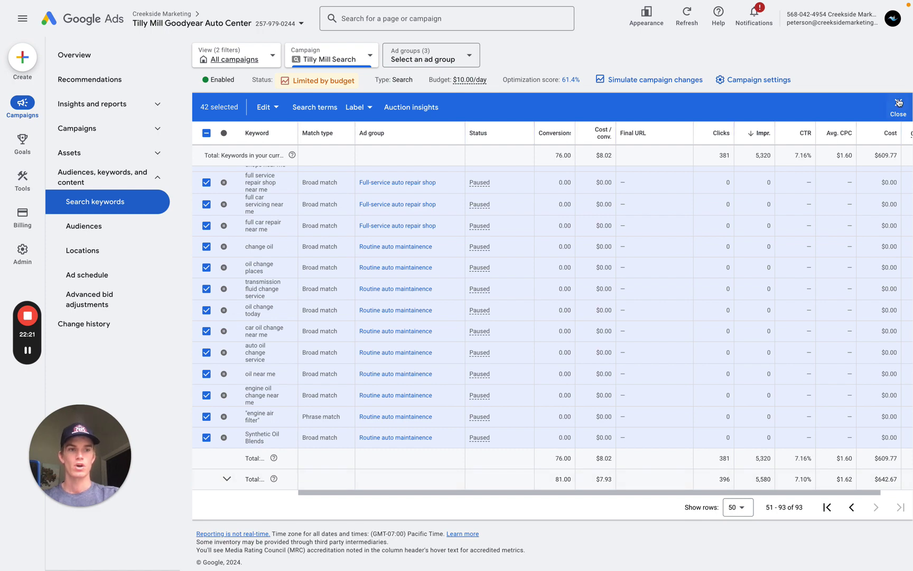
{"action": "left_click", "coordinate": [850, 509]}
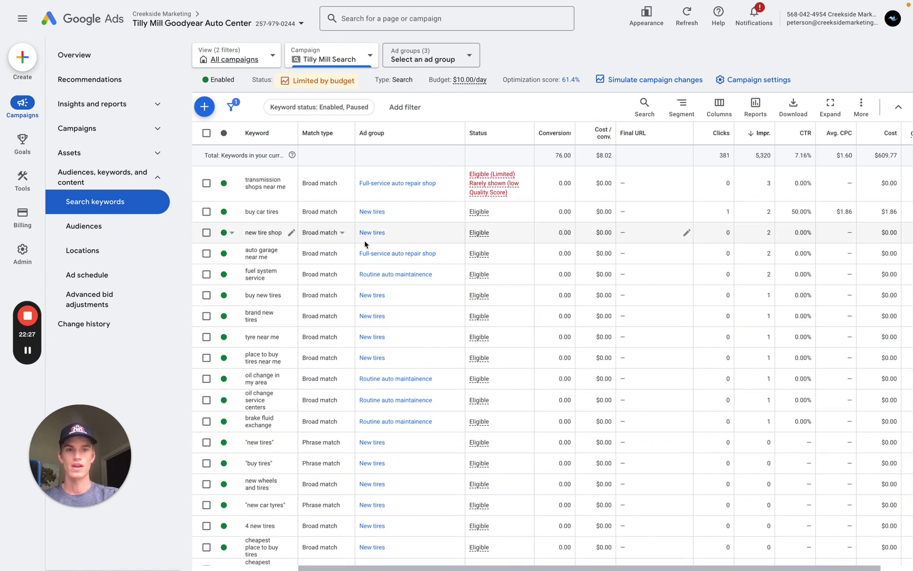
- Sort the search keywords by clicks in descending order and look through the list to its end
{"action": "left_click", "coordinate": [717, 136]}
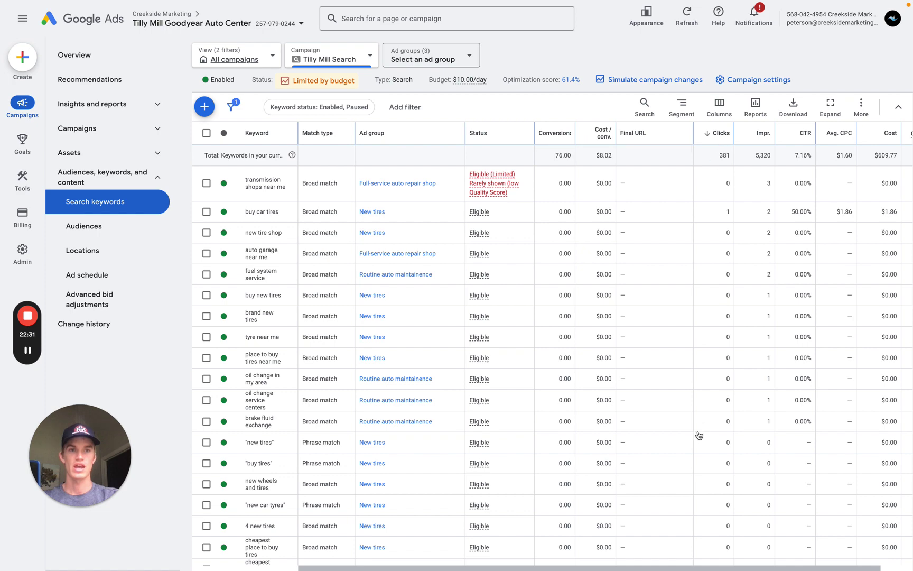
{"action": "scroll", "coordinate": [699, 435], "scroll_direction": "down", "scroll_amount": 10}
{"action": "scroll", "coordinate": [678, 425], "scroll_direction": "down", "scroll_amount": 3}
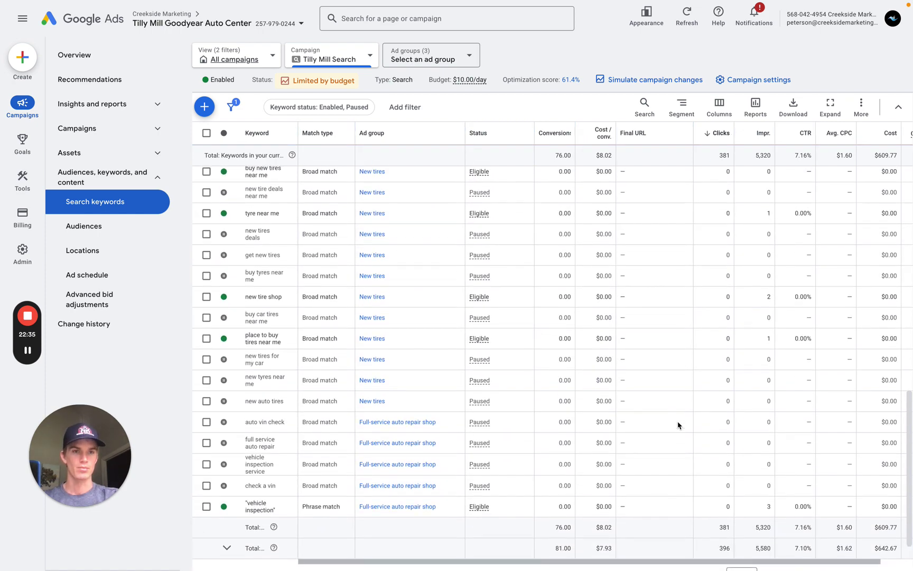
{"action": "scroll", "coordinate": [678, 426], "scroll_direction": "down", "scroll_amount": 3}
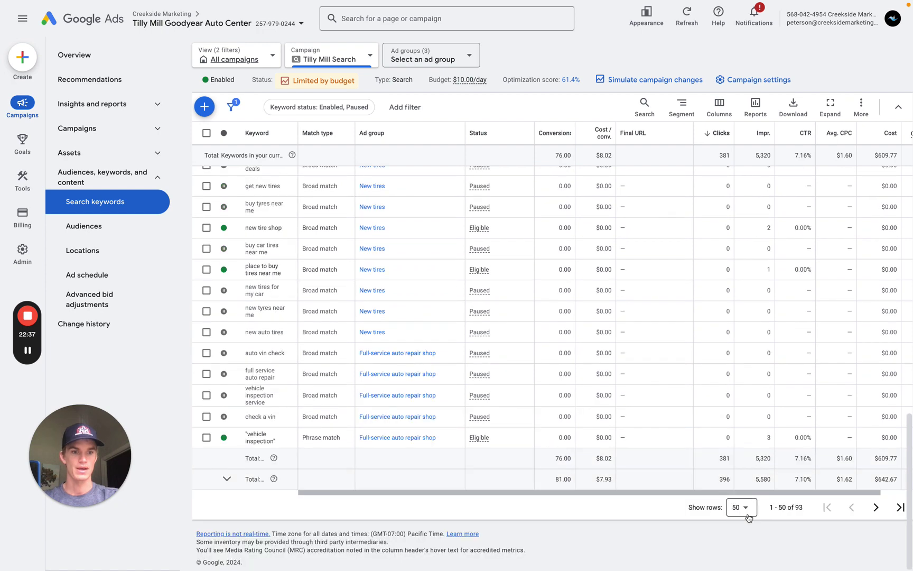
- Show 30 rows per page in the keywords table and go to the second page
{"action": "left_click", "coordinate": [748, 513]}
{"action": "left_click", "coordinate": [738, 397]}
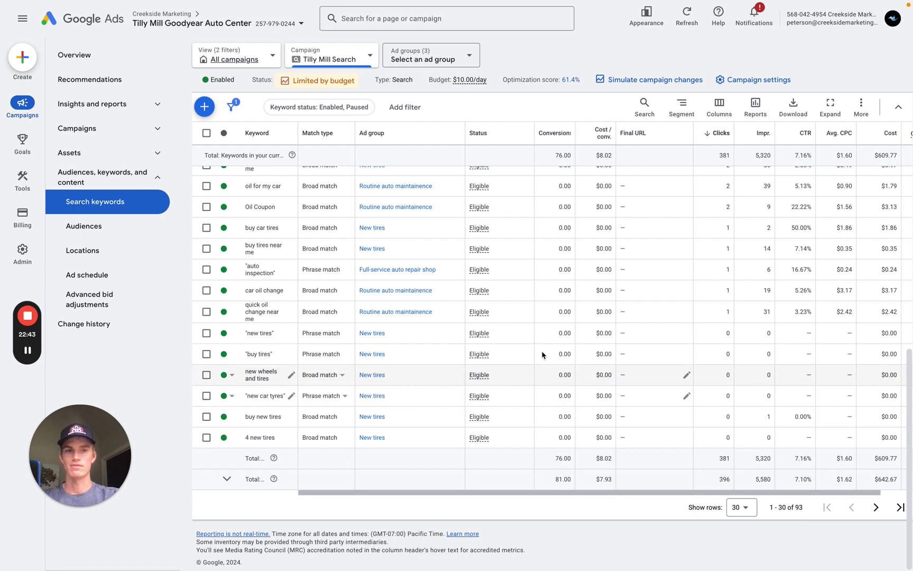
{"action": "left_click", "coordinate": [875, 507]}
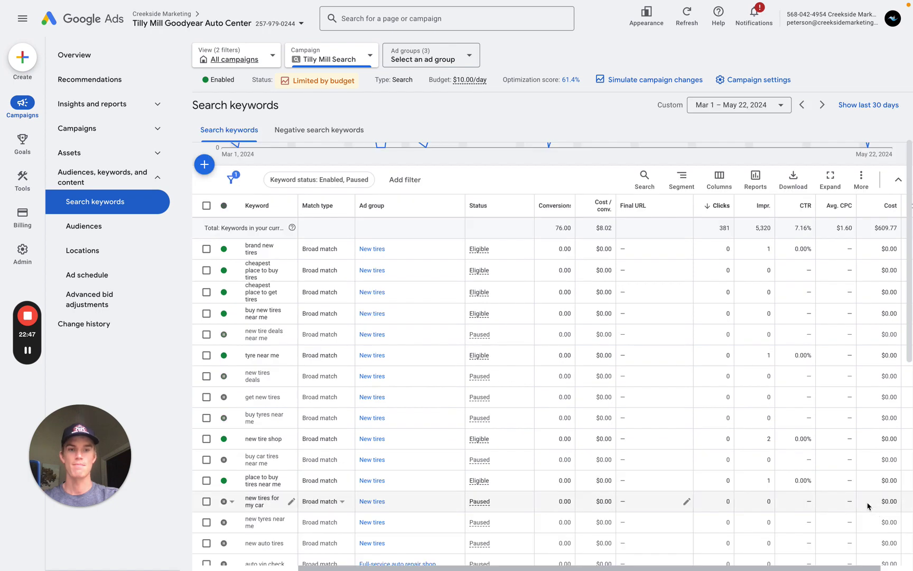
- Select all 30 keywords on the second page, check their clicks and impressions, and pause them
{"action": "left_click", "coordinate": [206, 205]}
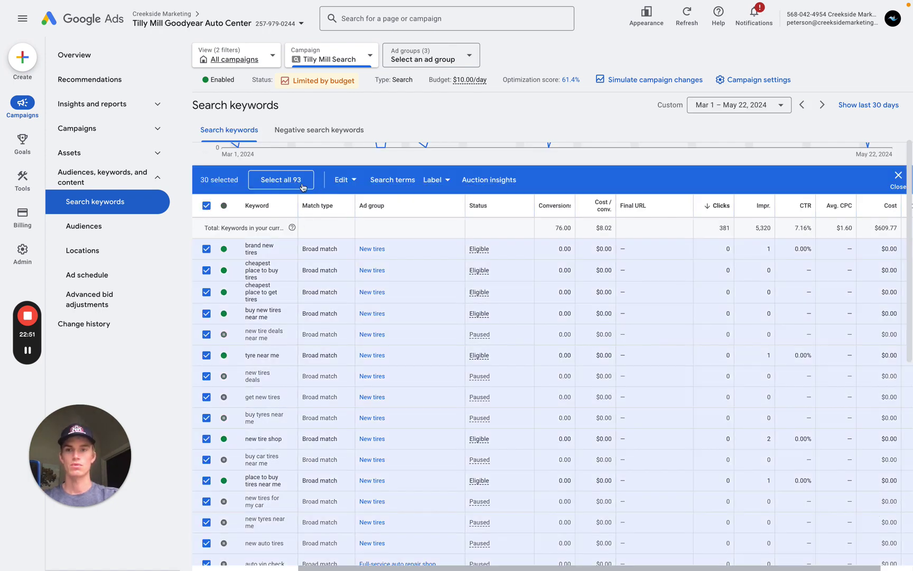
{"action": "scroll", "coordinate": [333, 332], "scroll_direction": "down", "scroll_amount": 5}
{"action": "scroll", "coordinate": [337, 339], "scroll_direction": "down", "scroll_amount": 3}
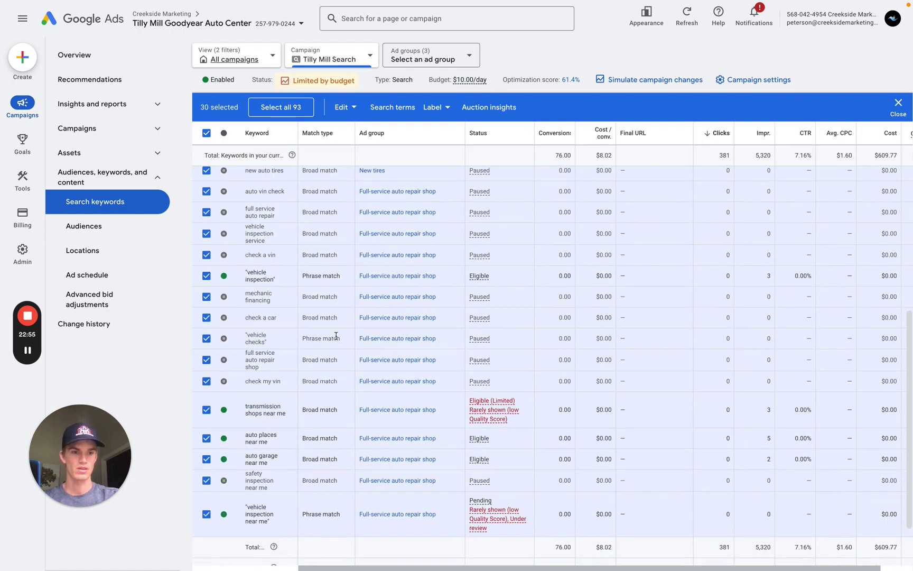
{"action": "scroll", "coordinate": [337, 339], "scroll_direction": "down", "scroll_amount": 2}
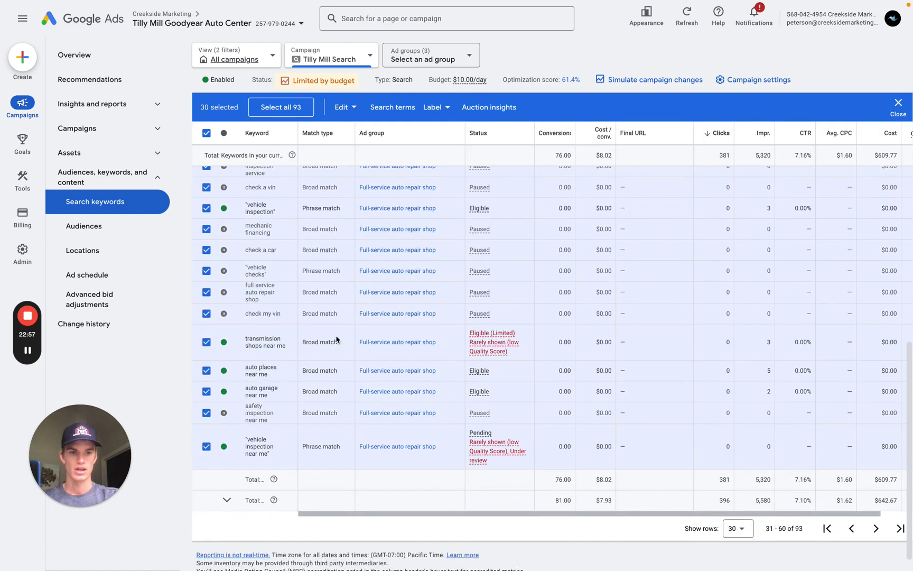
{"action": "scroll", "coordinate": [337, 338], "scroll_direction": "up", "scroll_amount": 5}
{"action": "scroll", "coordinate": [336, 336], "scroll_direction": "up", "scroll_amount": 4}
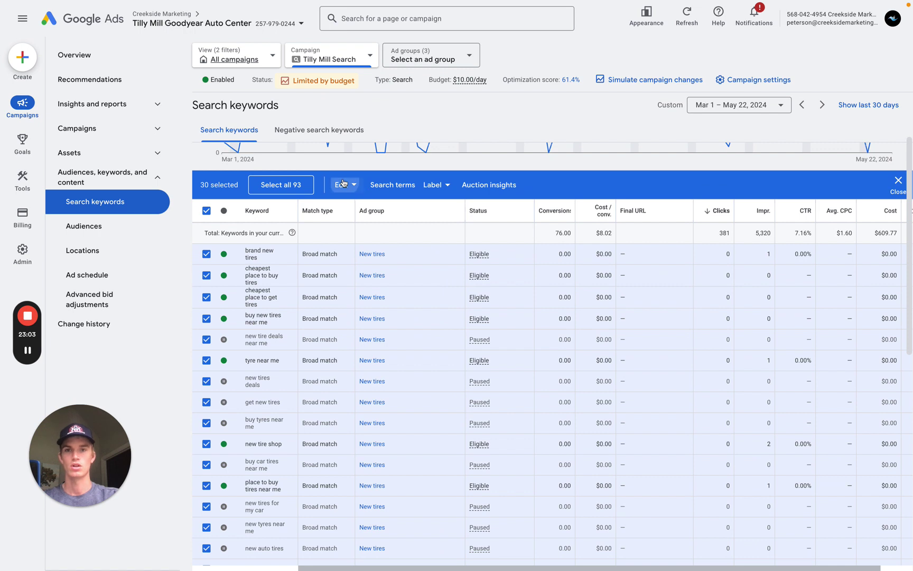
{"action": "left_click", "coordinate": [361, 188]}
{"action": "left_click", "coordinate": [338, 316]}
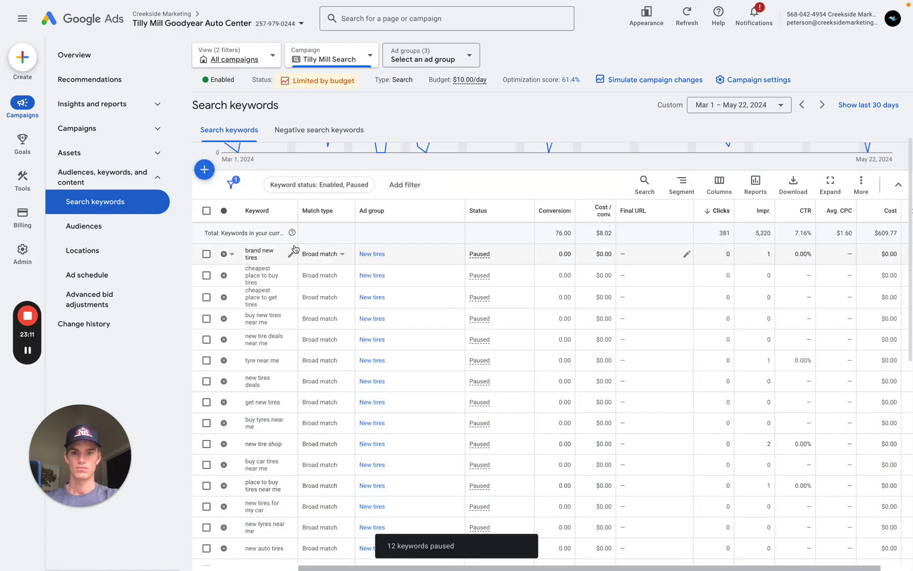
- Change the keyword status filter to show only enabled keywords
{"action": "scroll", "coordinate": [317, 341], "scroll_direction": "up", "scroll_amount": 3}
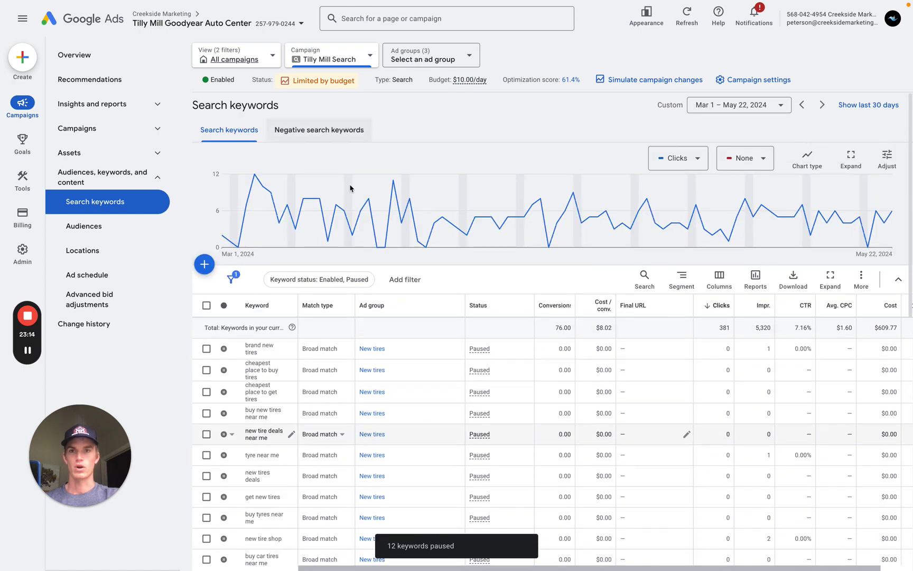
{"action": "left_click", "coordinate": [319, 279]}
{"action": "left_click", "coordinate": [274, 357]}
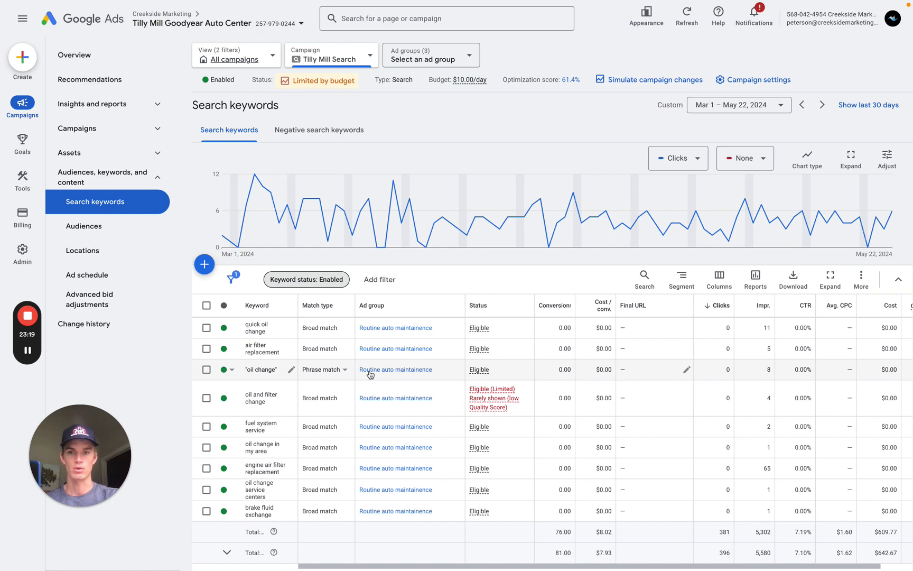
- Pause the "engine air filter replacement" keyword in the Routine auto maintainence ad group
{"action": "scroll", "coordinate": [370, 374], "scroll_direction": "down", "scroll_amount": 2}
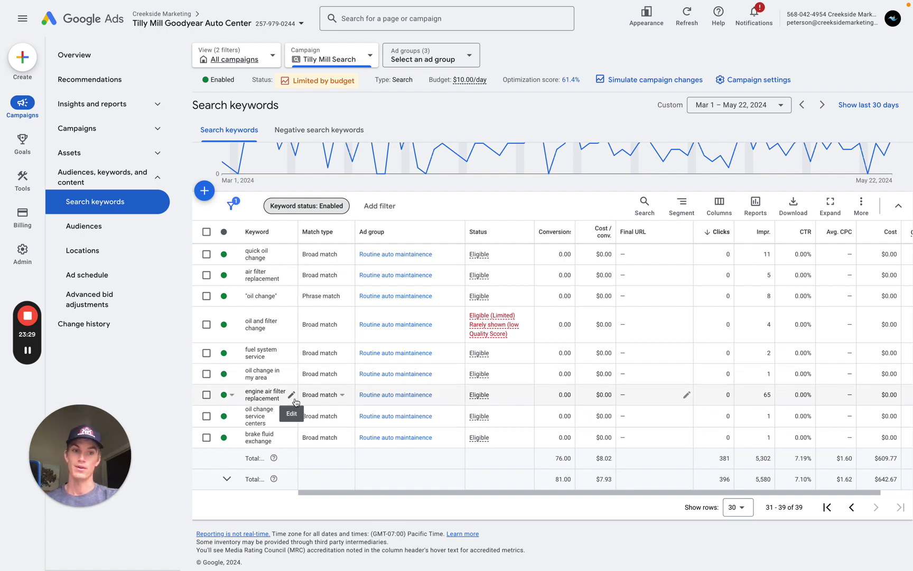
{"action": "left_click", "coordinate": [207, 232]}
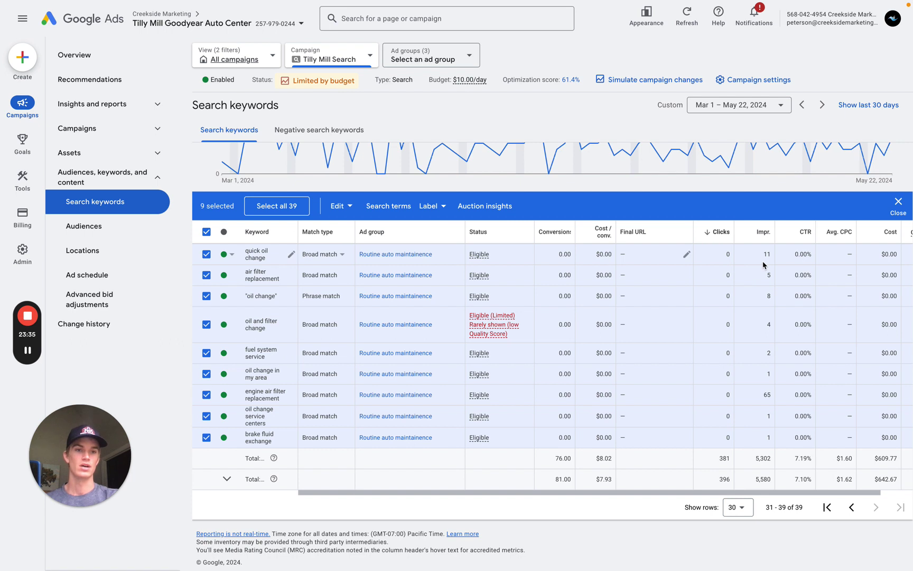
{"action": "left_click", "coordinate": [206, 232]}
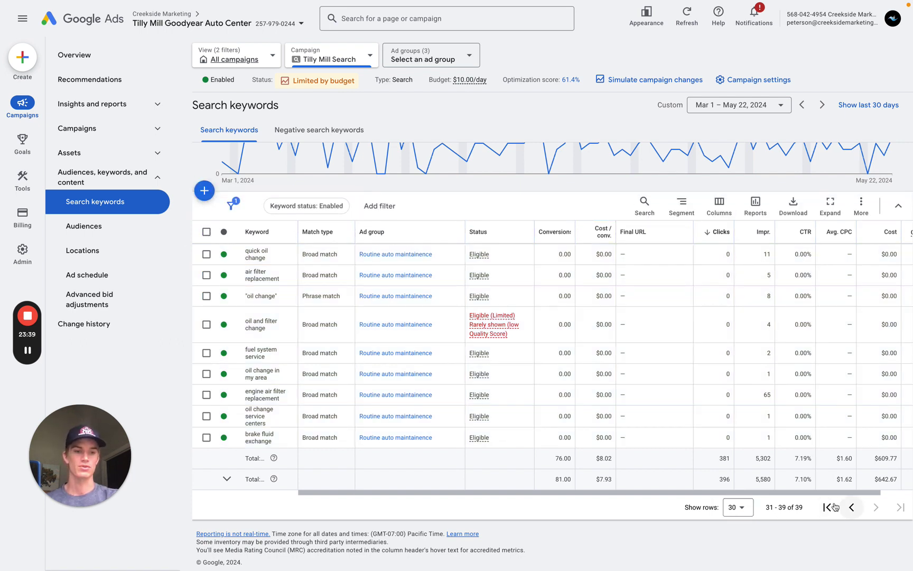
{"action": "left_click", "coordinate": [207, 393]}
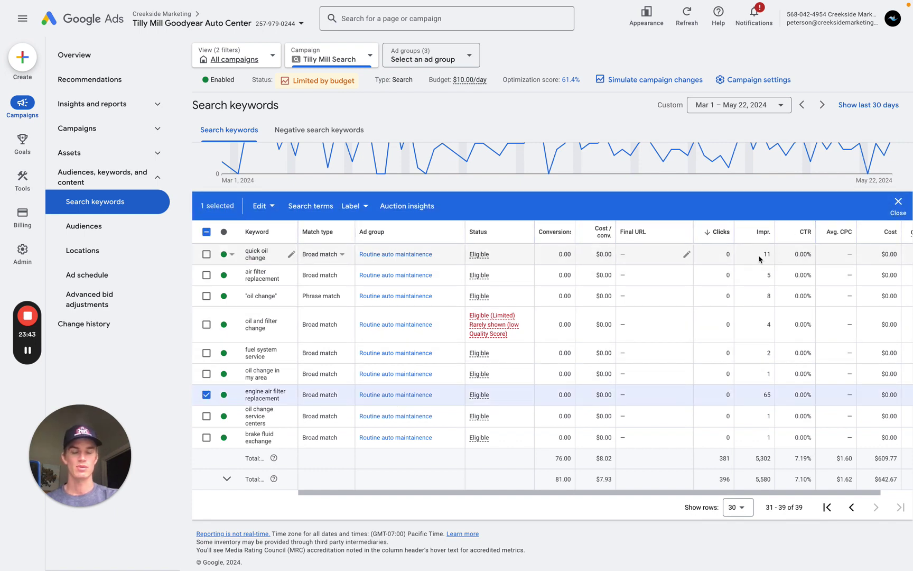
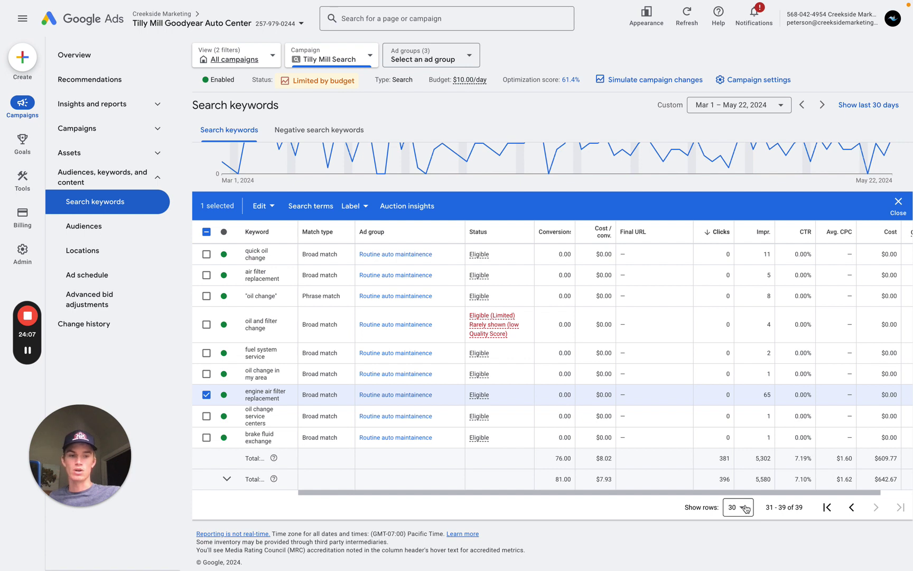
{"action": "left_click", "coordinate": [224, 394]}
{"action": "left_click", "coordinate": [245, 430]}
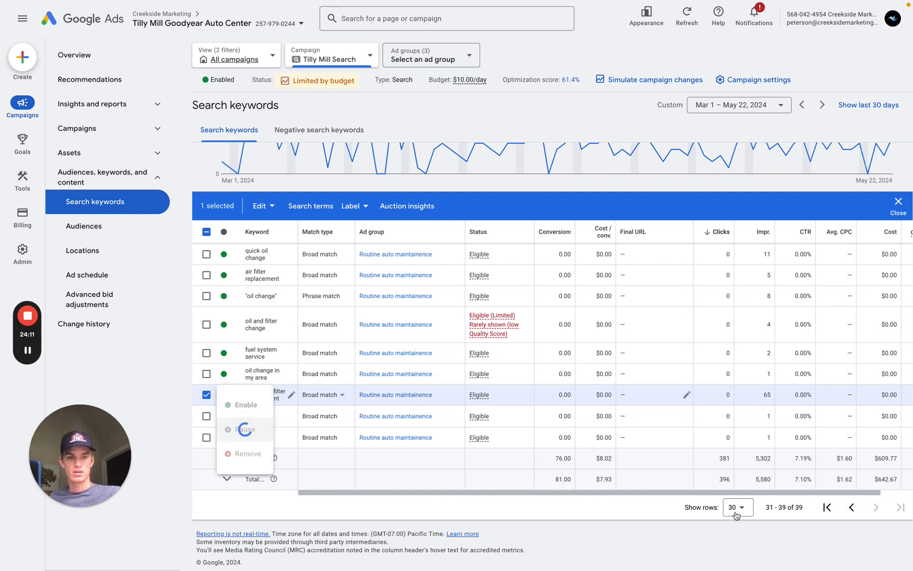
- Return to the first page of enabled keywords, sort by impressions in descending order and look through the list
{"action": "left_click", "coordinate": [849, 506]}
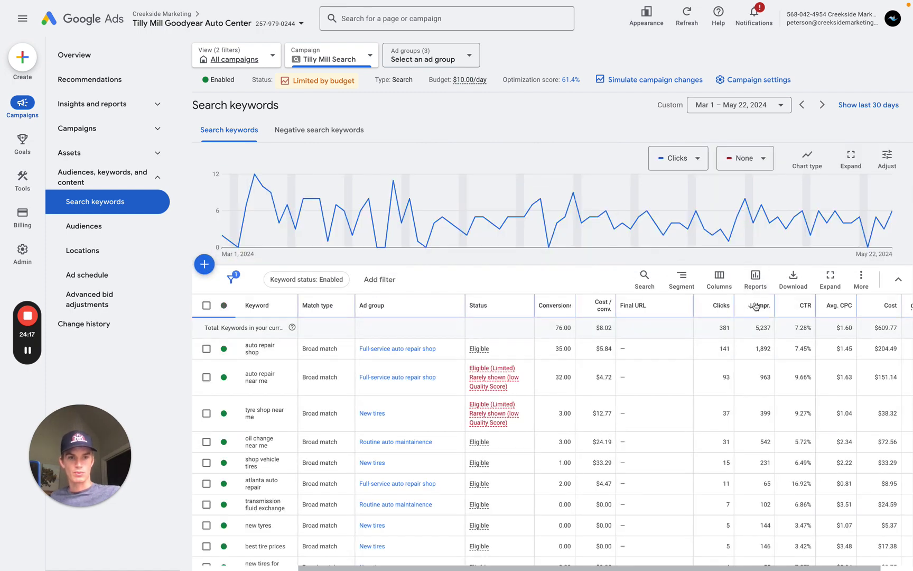
{"action": "left_click", "coordinate": [755, 305]}
{"action": "scroll", "coordinate": [624, 368], "scroll_direction": "down", "scroll_amount": 1}
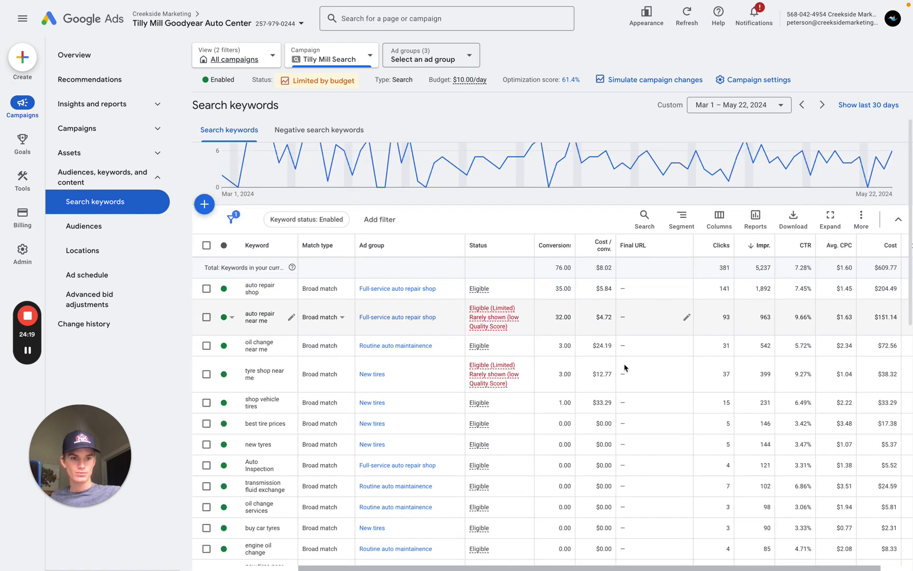
{"action": "scroll", "coordinate": [625, 368], "scroll_direction": "down", "scroll_amount": 6}
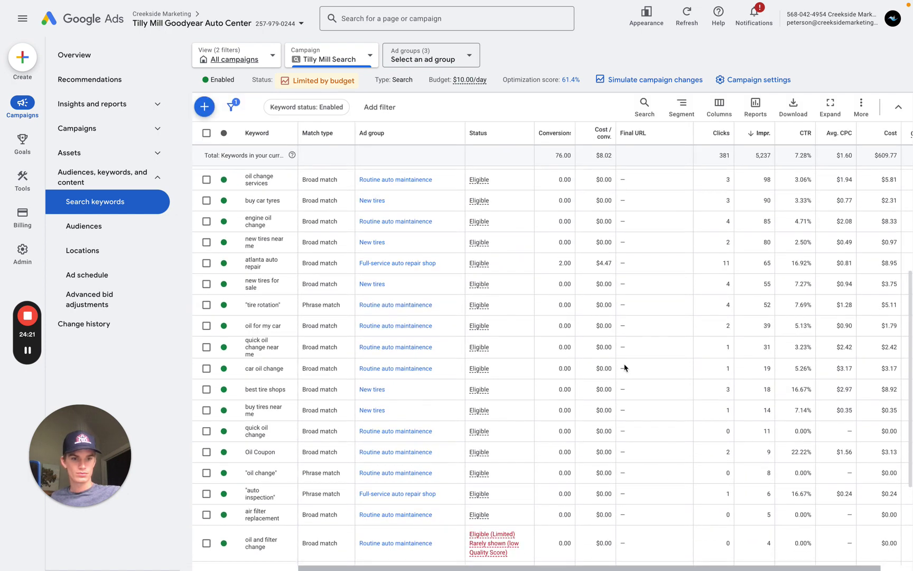
{"action": "scroll", "coordinate": [624, 369], "scroll_direction": "down", "scroll_amount": 3}
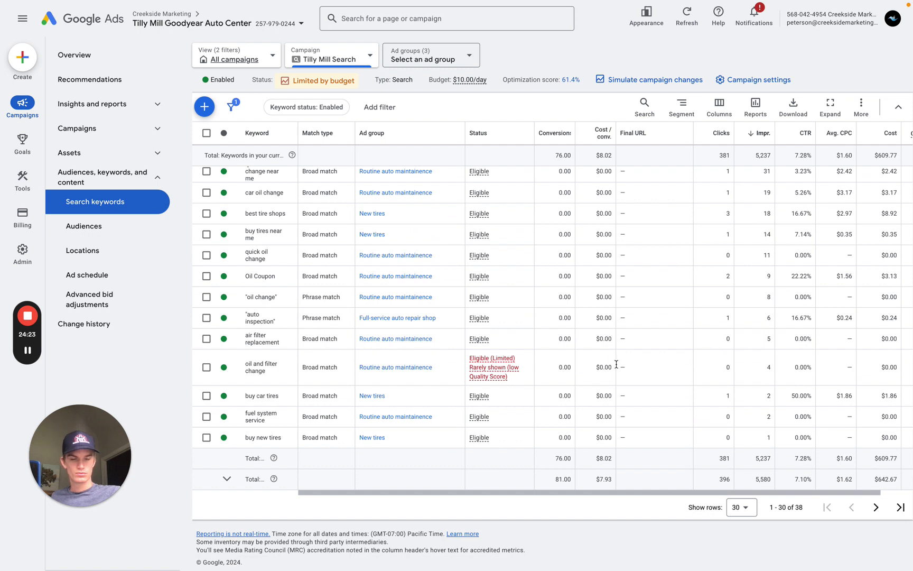
- Pause the keywords "air filter replacement", "oil and filter change", "buy car tires", "fuel system service" and "buy new tires"
{"action": "left_click", "coordinate": [207, 368]}
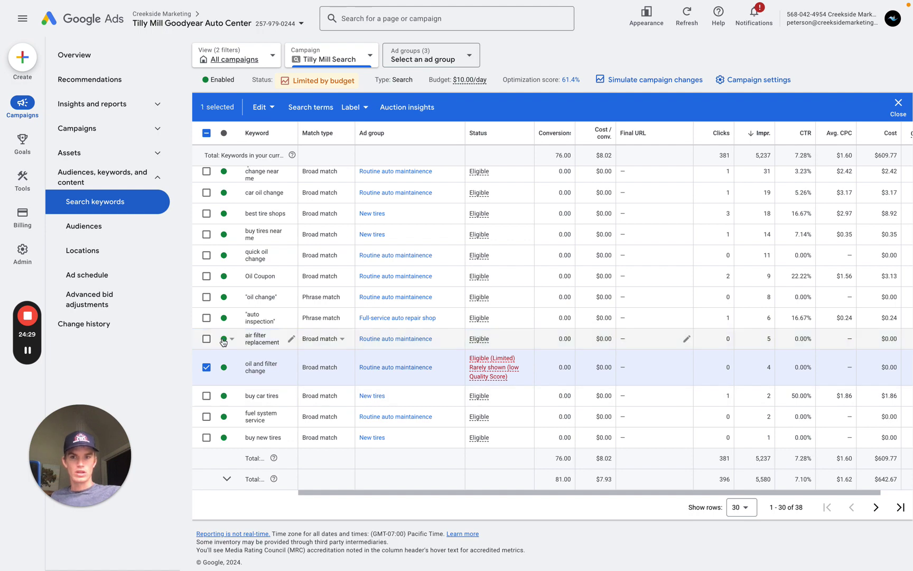
{"action": "scroll", "coordinate": [267, 339], "scroll_direction": "up", "scroll_amount": 2}
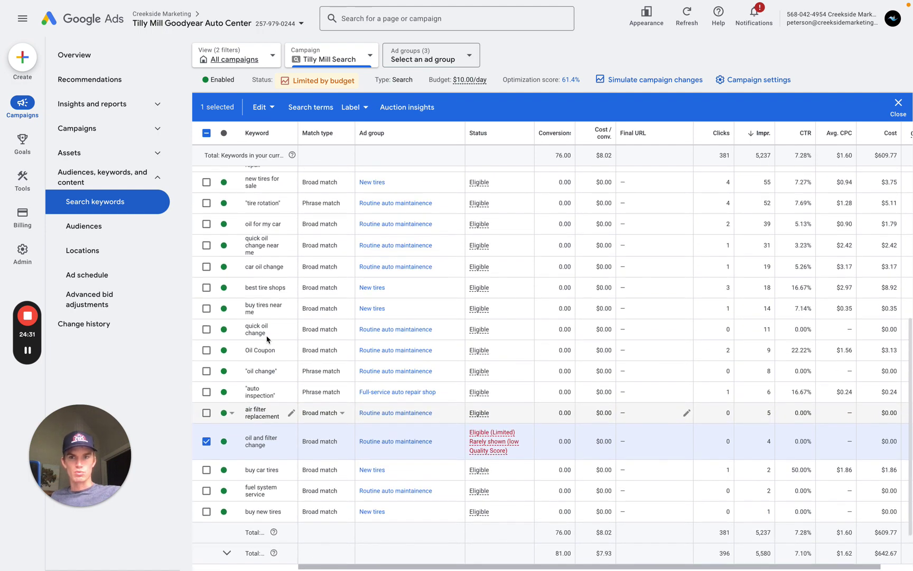
{"action": "scroll", "coordinate": [268, 339], "scroll_direction": "up", "scroll_amount": 4}
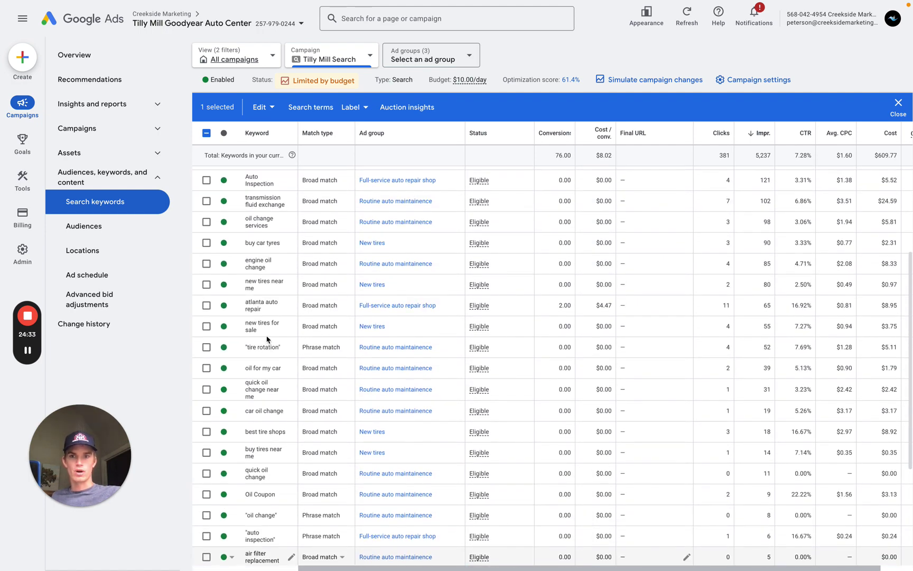
{"action": "scroll", "coordinate": [267, 340], "scroll_direction": "up", "scroll_amount": 4}
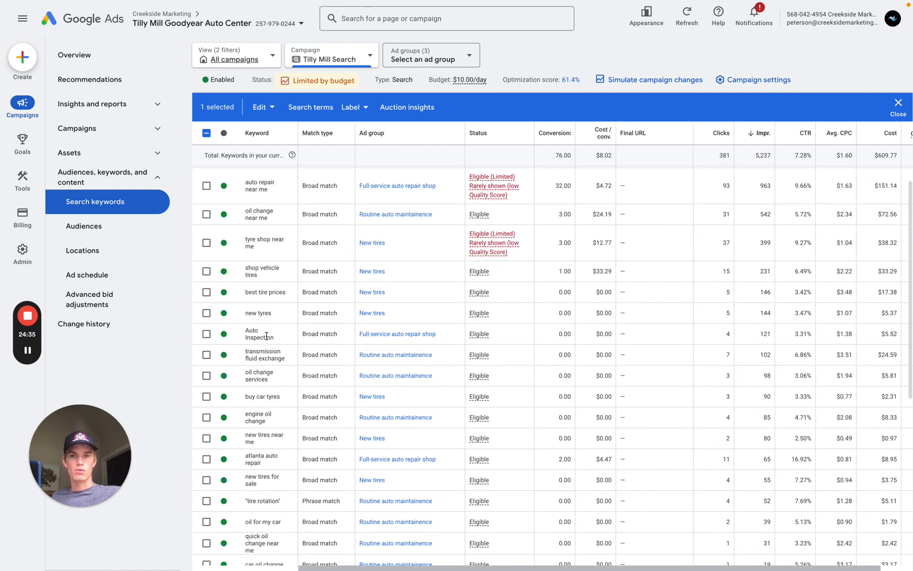
{"action": "scroll", "coordinate": [267, 336], "scroll_direction": "down", "scroll_amount": 8}
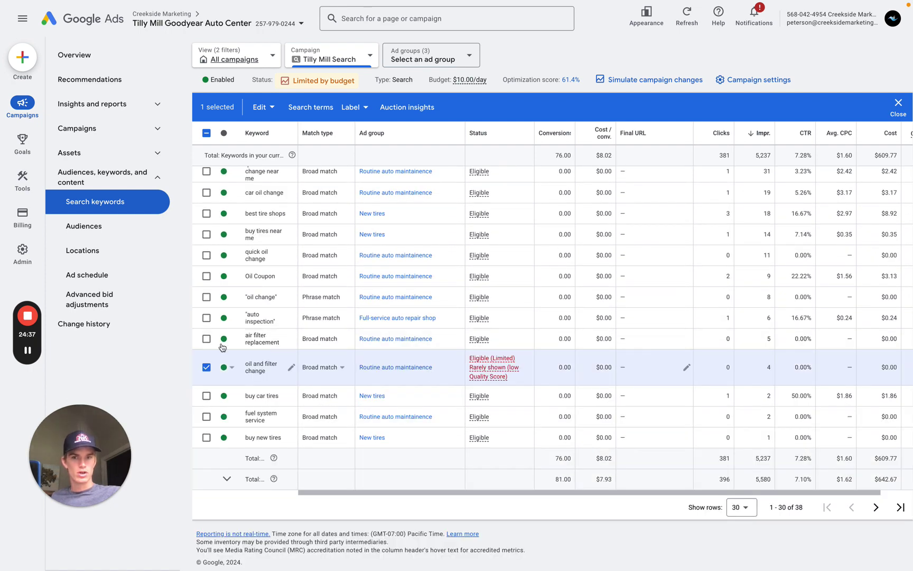
{"action": "left_click", "coordinate": [206, 339]}
{"action": "left_click", "coordinate": [206, 396]}
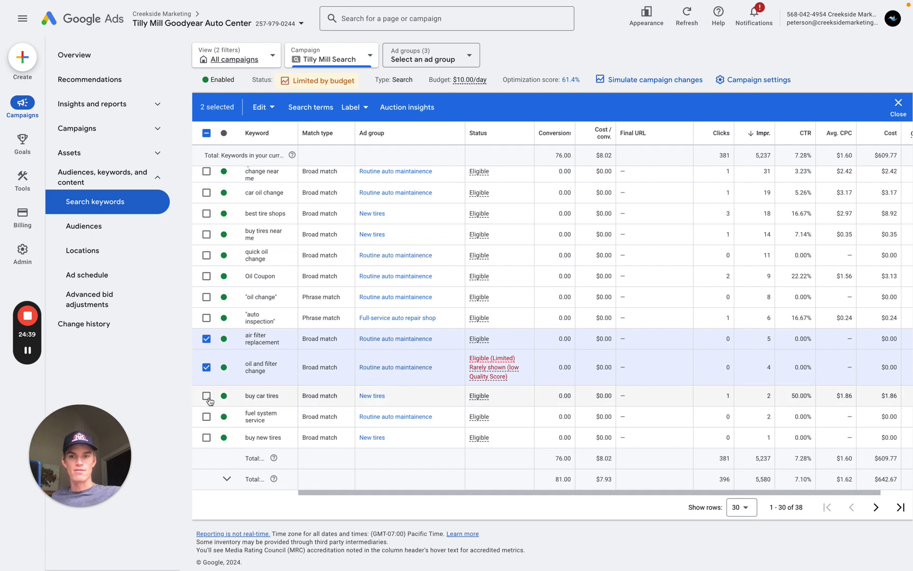
{"action": "left_click", "coordinate": [206, 416]}
{"action": "left_click", "coordinate": [206, 437]}
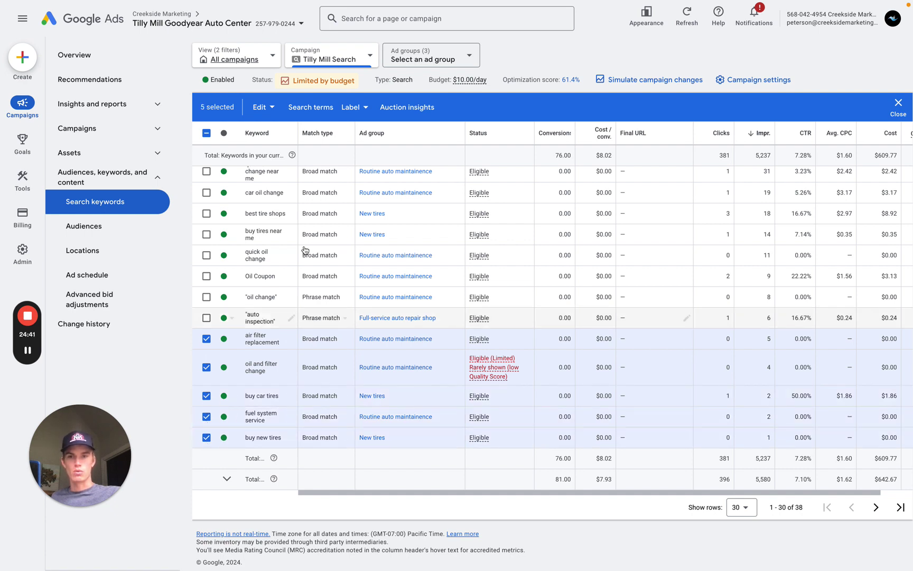
{"action": "left_click", "coordinate": [262, 107]}
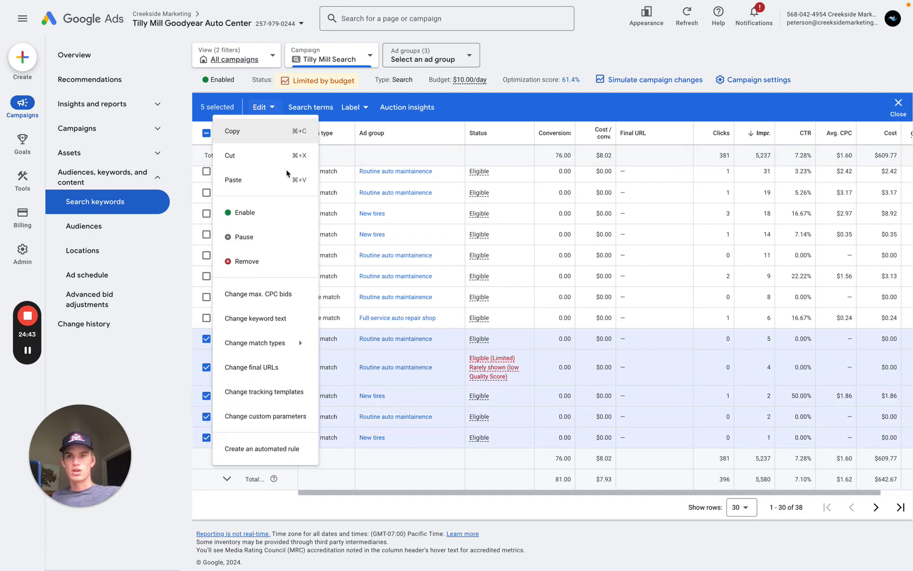
{"action": "left_click", "coordinate": [243, 237]}
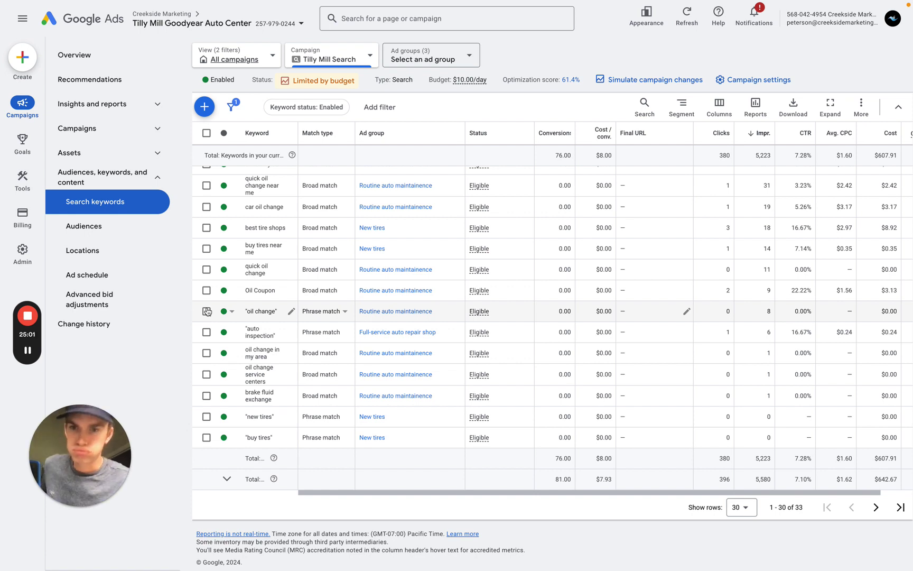
- Pause the keywords "oil change in my area", "oil change service centers", "brake fluid exchange", "new tires" and "buy tires"
{"action": "left_click", "coordinate": [206, 352]}
{"action": "left_click", "coordinate": [206, 374]}
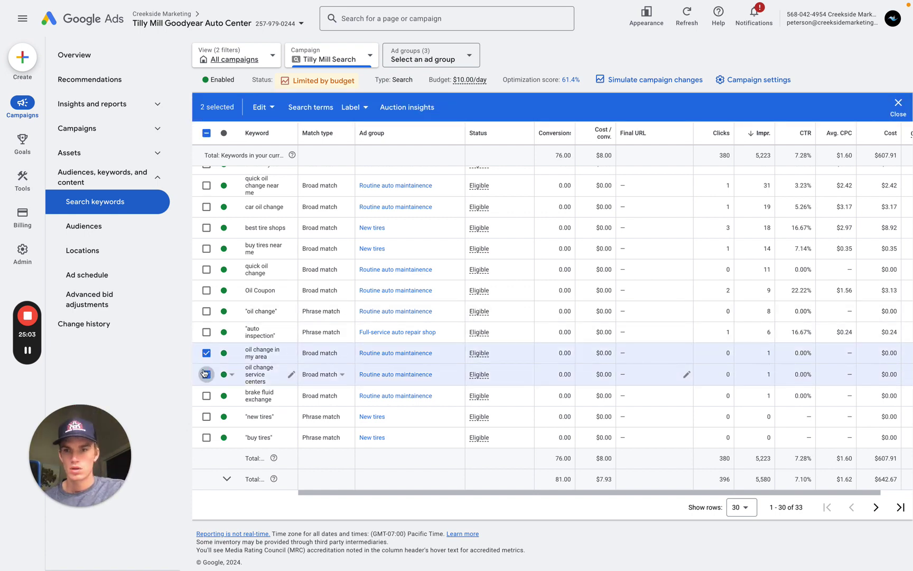
{"action": "left_click", "coordinate": [206, 395]}
{"action": "left_click", "coordinate": [206, 417]}
{"action": "left_click", "coordinate": [206, 437]}
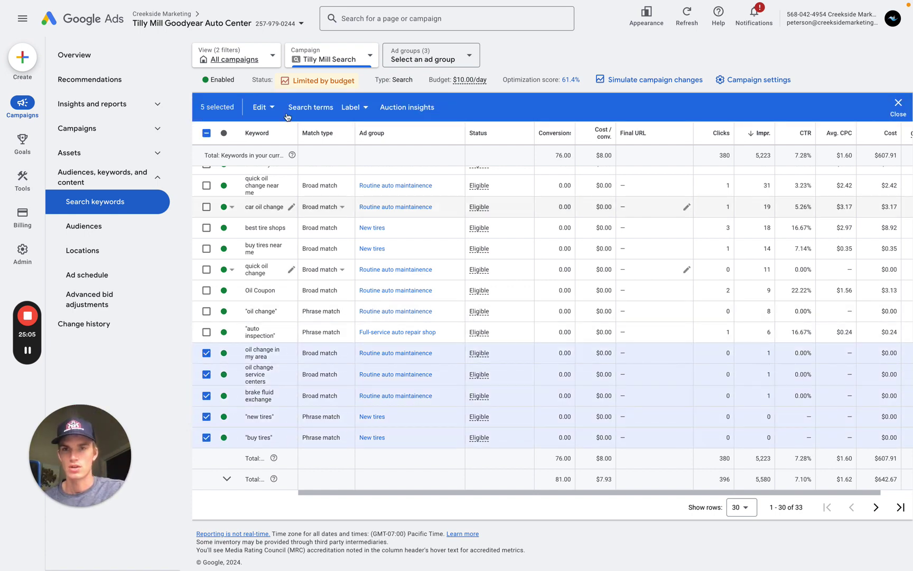
{"action": "left_click", "coordinate": [262, 107]}
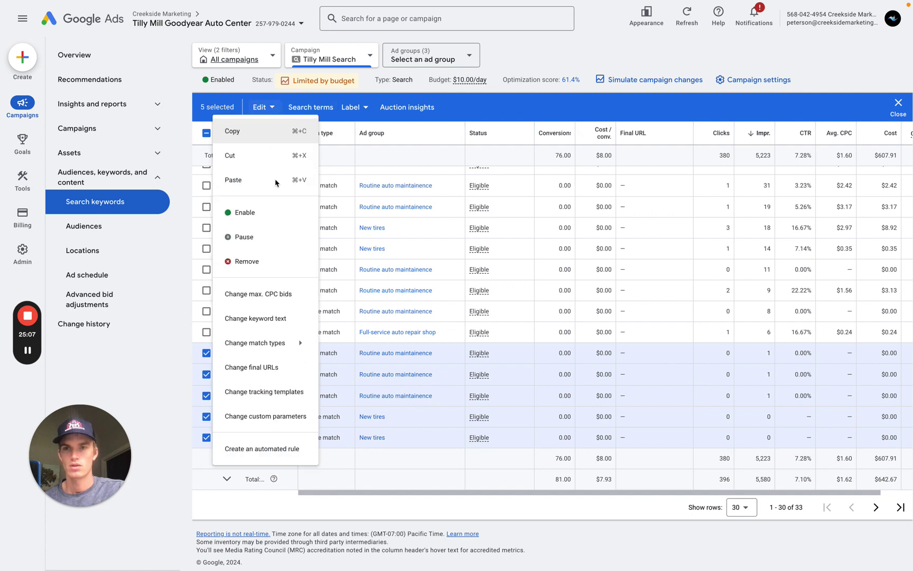
{"action": "left_click", "coordinate": [248, 234]}
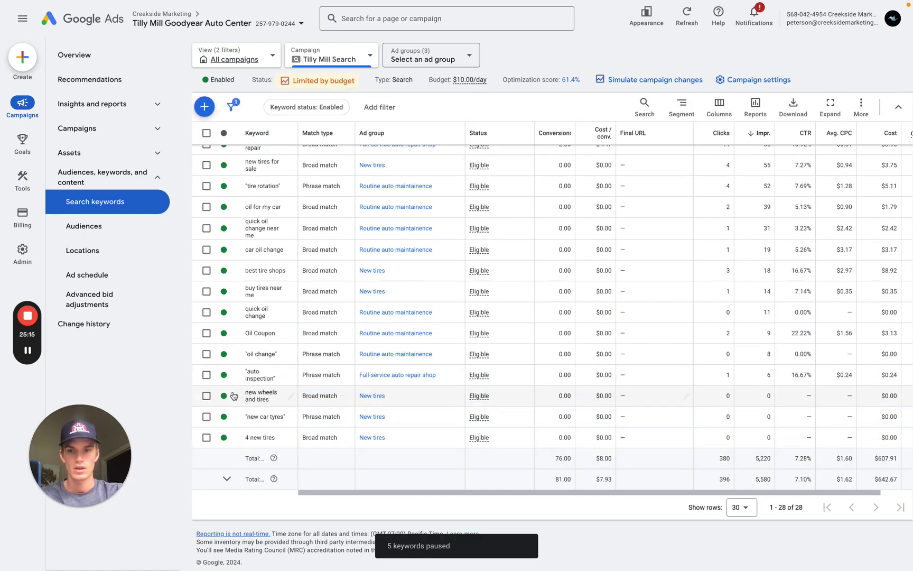
- Pause the New tires keywords "new wheels and tires", "new car tyres" and "4 new tires"
{"action": "left_click", "coordinate": [206, 396]}
{"action": "left_click", "coordinate": [206, 416]}
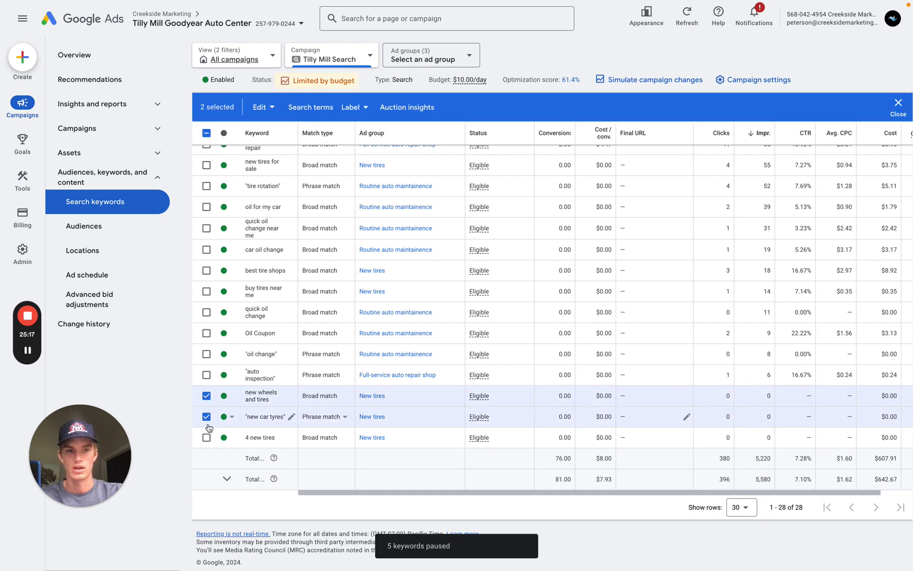
{"action": "left_click", "coordinate": [207, 437]}
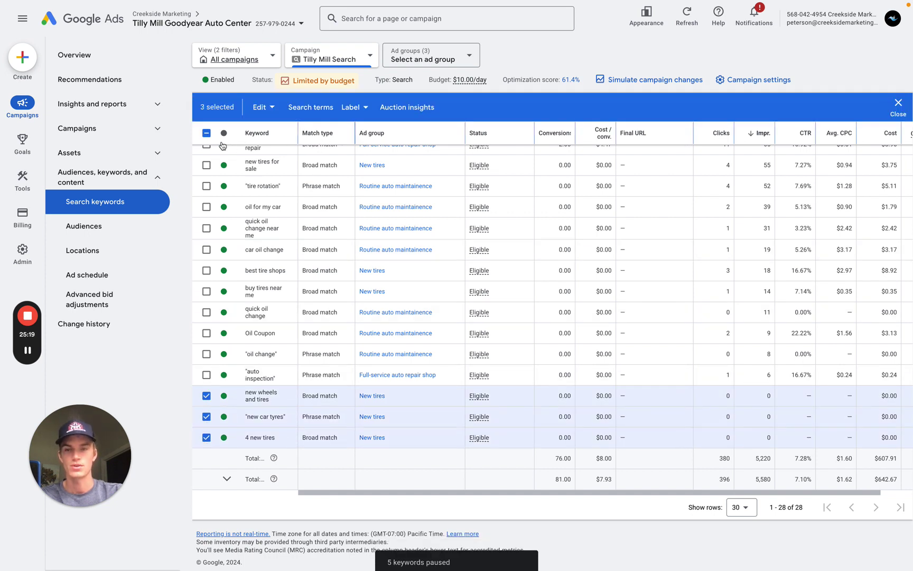
{"action": "left_click", "coordinate": [264, 107]}
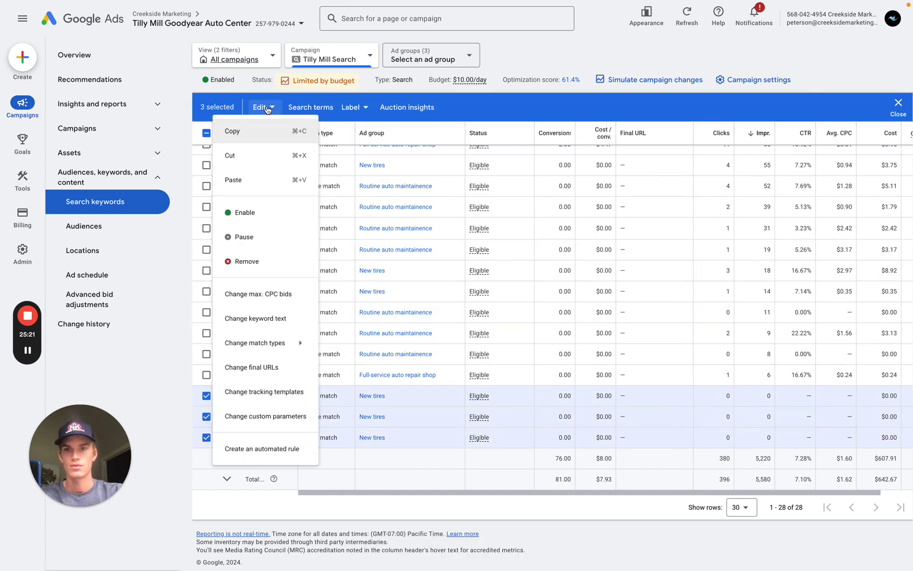
{"action": "left_click", "coordinate": [256, 238]}
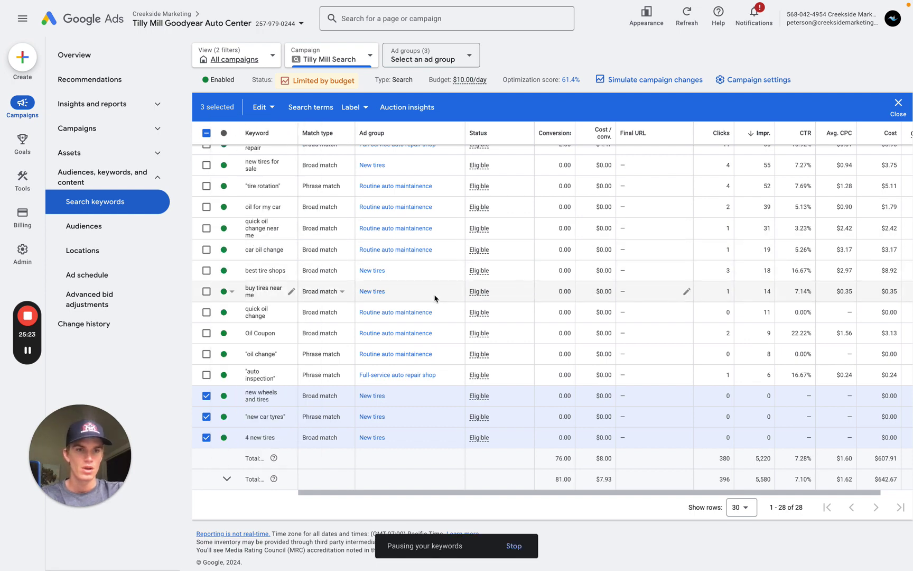
- Review the impressions, clicks and conversions of the remaining enabled keywords
{"action": "scroll", "coordinate": [434, 299], "scroll_direction": "up", "scroll_amount": 1}
{"action": "scroll", "coordinate": [435, 299], "scroll_direction": "up", "scroll_amount": 2}
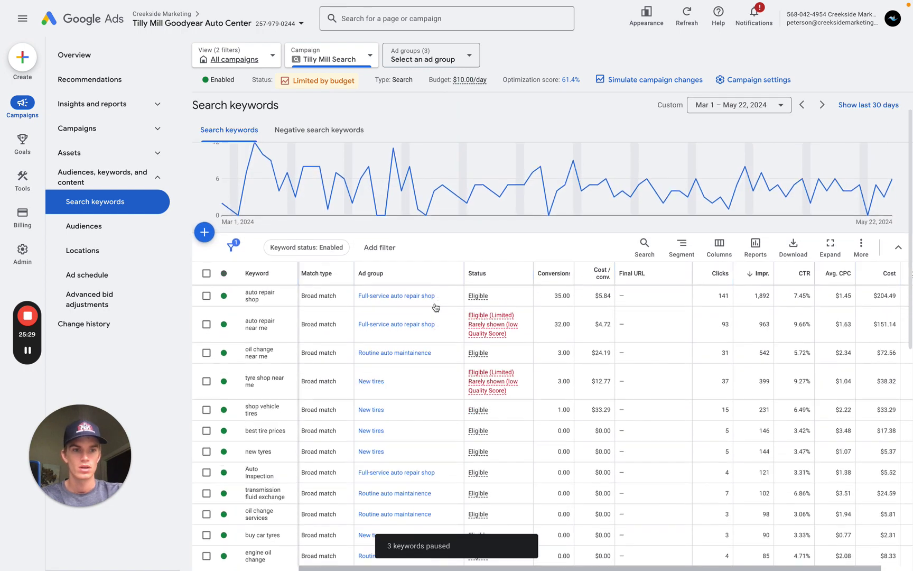
{"action": "scroll", "coordinate": [435, 306], "scroll_direction": "down", "scroll_amount": 2}
{"action": "scroll", "coordinate": [436, 307], "scroll_direction": "down", "scroll_amount": 2}
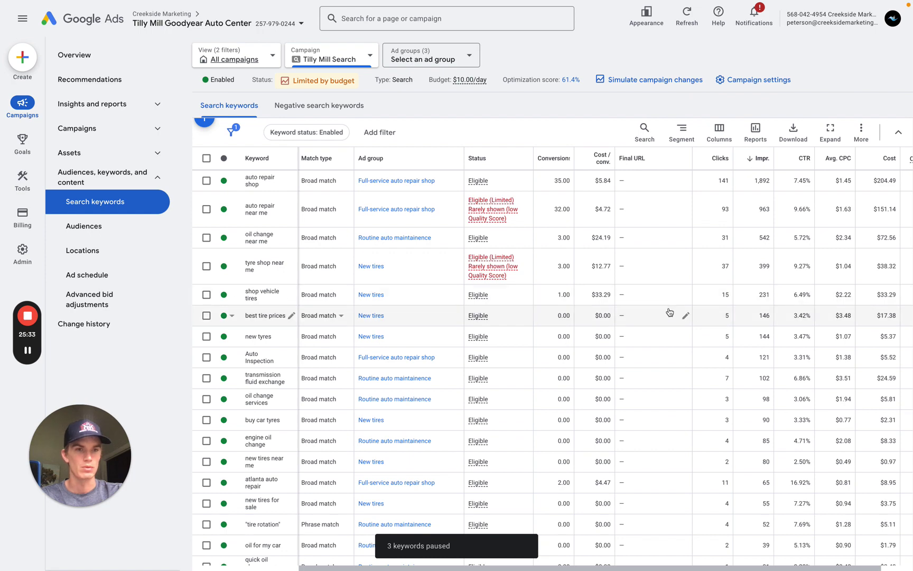
{"action": "scroll", "coordinate": [644, 310], "scroll_direction": "down", "scroll_amount": 5}
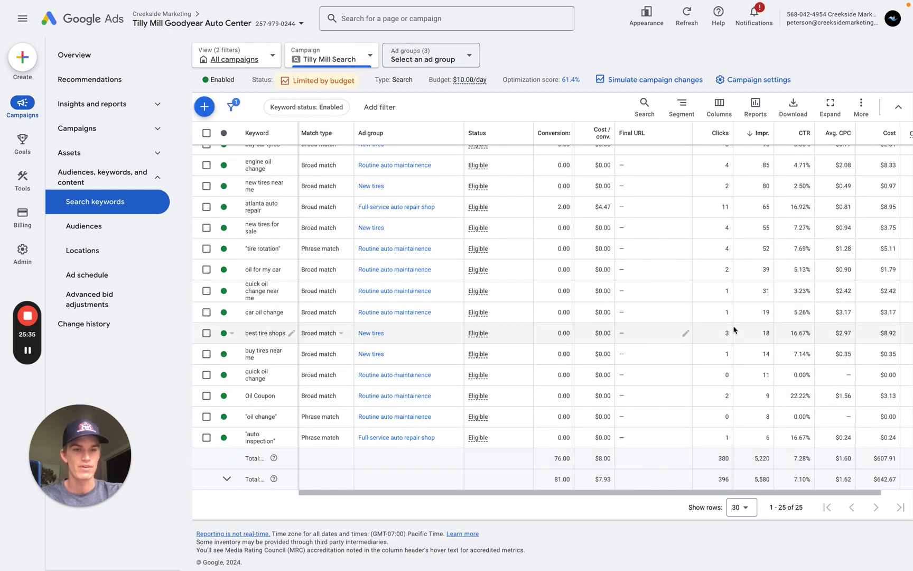
{"action": "scroll", "coordinate": [733, 328], "scroll_direction": "up", "scroll_amount": 3}
{"action": "scroll", "coordinate": [733, 328], "scroll_direction": "up", "scroll_amount": 1}
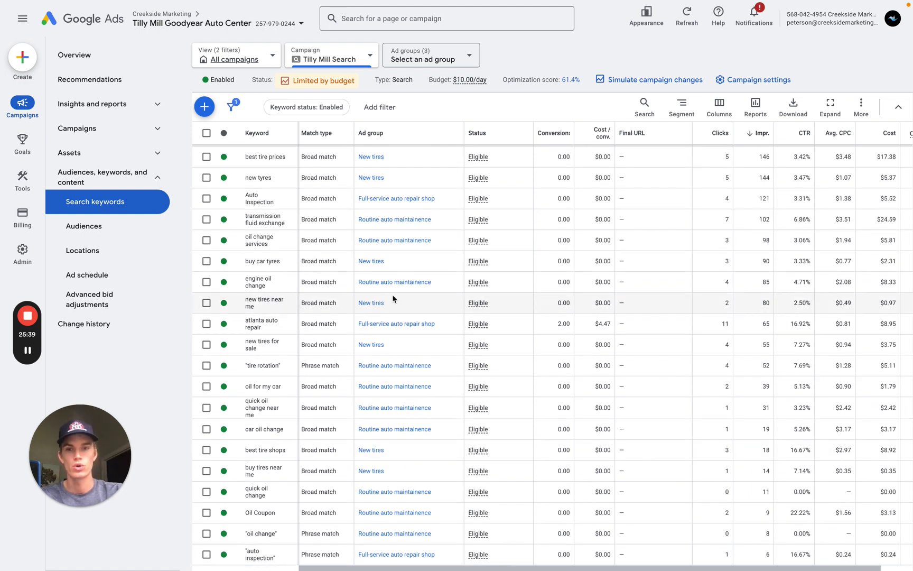
- Pause the keywords "new tires near me", phrase-match "oil change", "quick oil change", "car oil change" and "oil change services"
{"action": "left_click", "coordinate": [207, 303]}
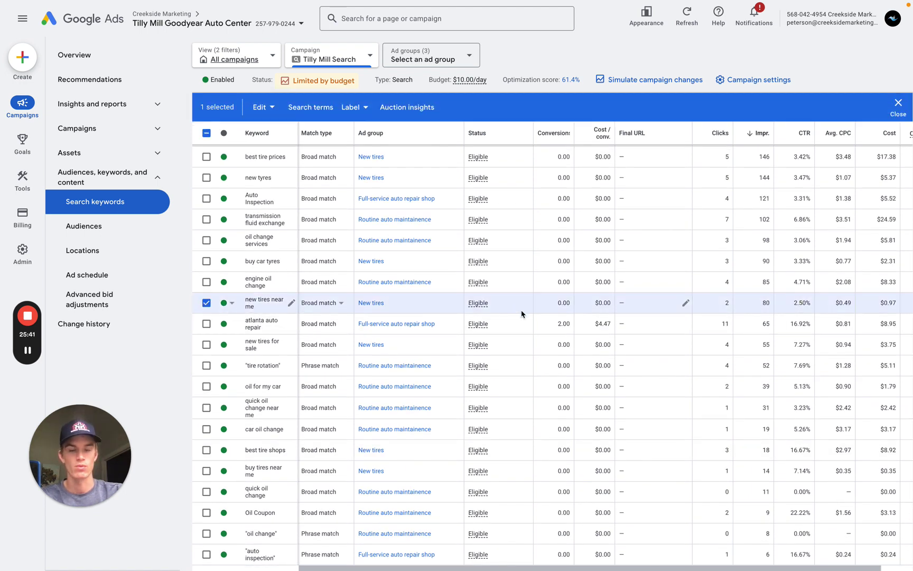
{"action": "scroll", "coordinate": [523, 314], "scroll_direction": "up", "scroll_amount": 1}
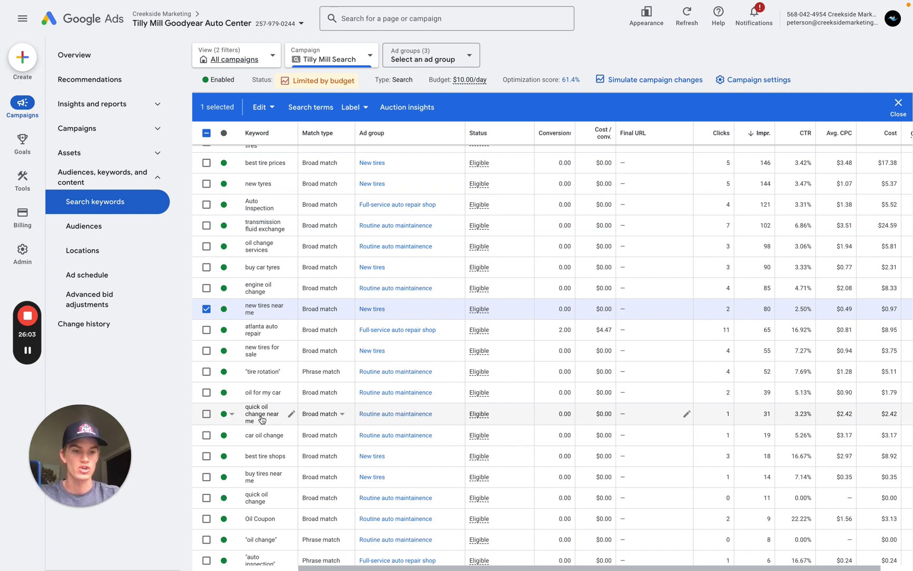
{"action": "scroll", "coordinate": [262, 419], "scroll_direction": "down", "scroll_amount": 2}
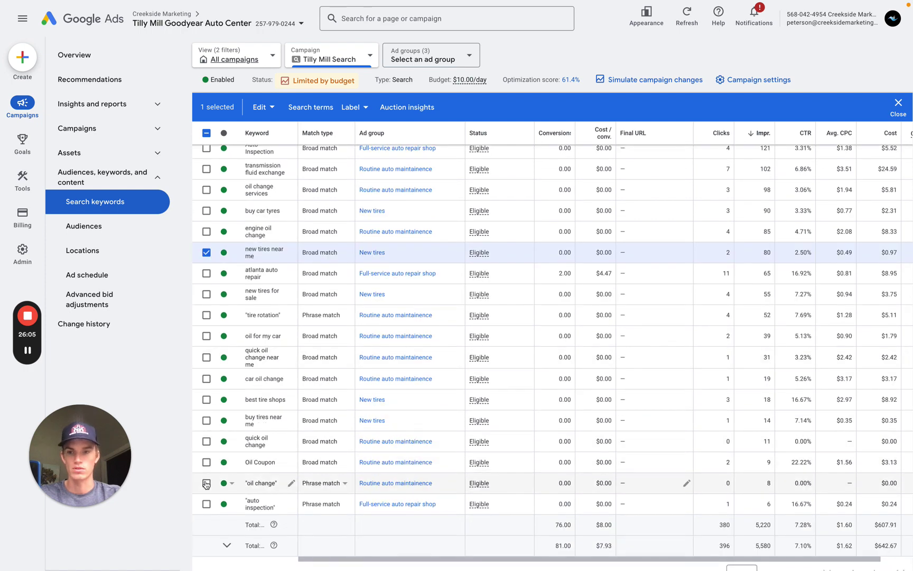
{"action": "left_click", "coordinate": [207, 482]}
{"action": "scroll", "coordinate": [241, 428], "scroll_direction": "up", "scroll_amount": 2}
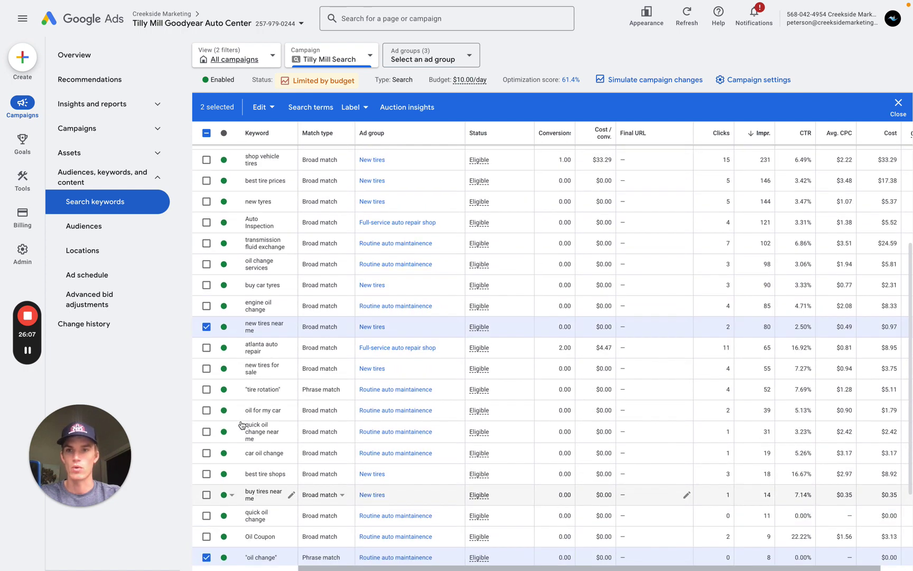
{"action": "scroll", "coordinate": [240, 423], "scroll_direction": "up", "scroll_amount": 1}
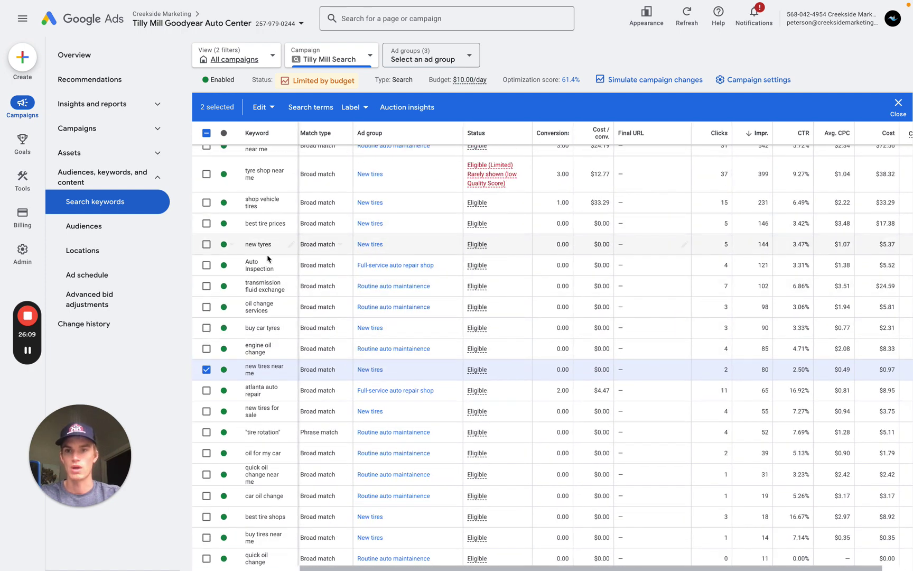
{"action": "scroll", "coordinate": [267, 271], "scroll_direction": "up", "scroll_amount": 1}
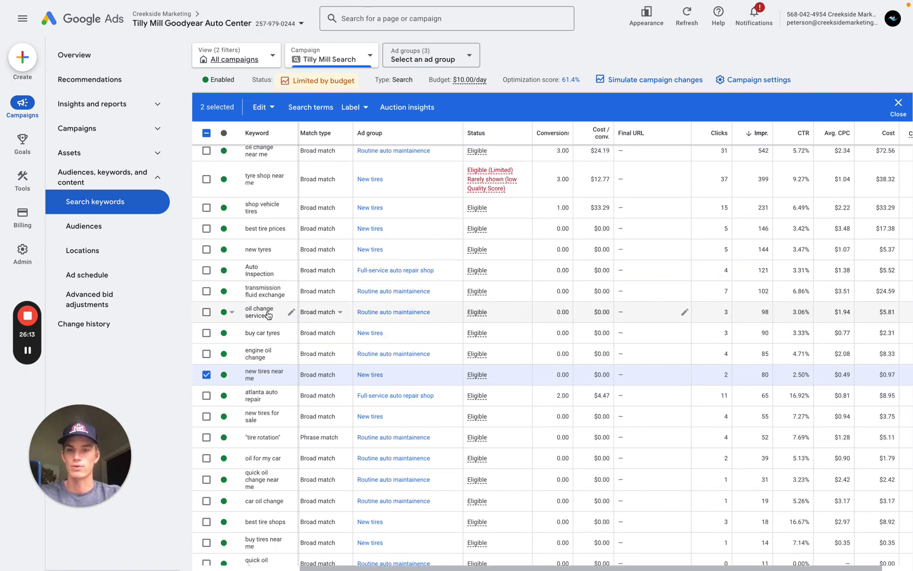
{"action": "scroll", "coordinate": [377, 356], "scroll_direction": "down", "scroll_amount": 4}
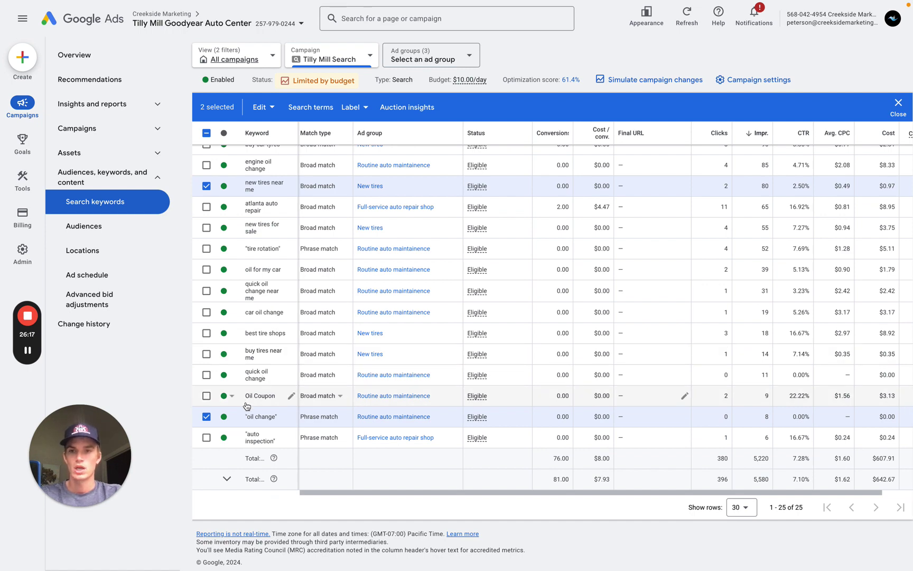
{"action": "scroll", "coordinate": [246, 406], "scroll_direction": "up", "scroll_amount": 1}
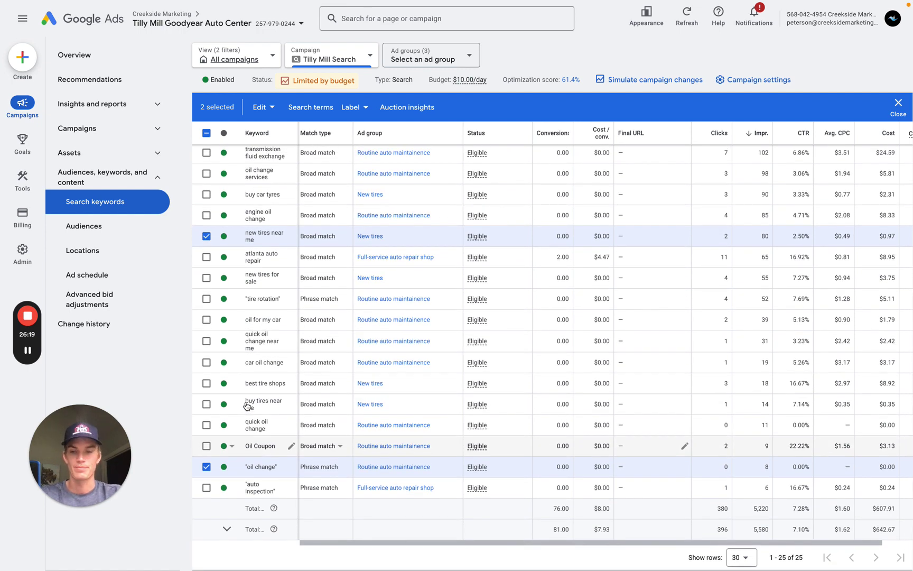
{"action": "left_click", "coordinate": [207, 426]}
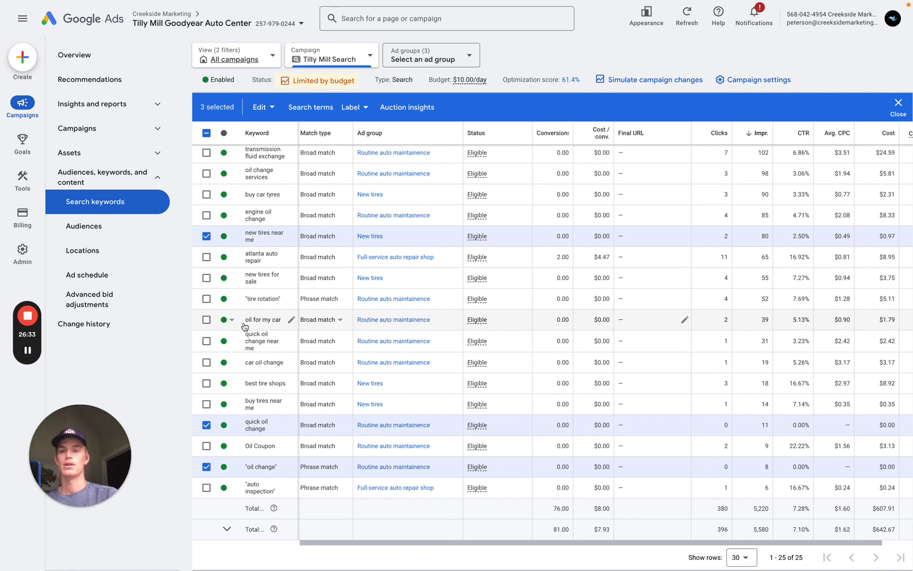
{"action": "left_click", "coordinate": [205, 363]}
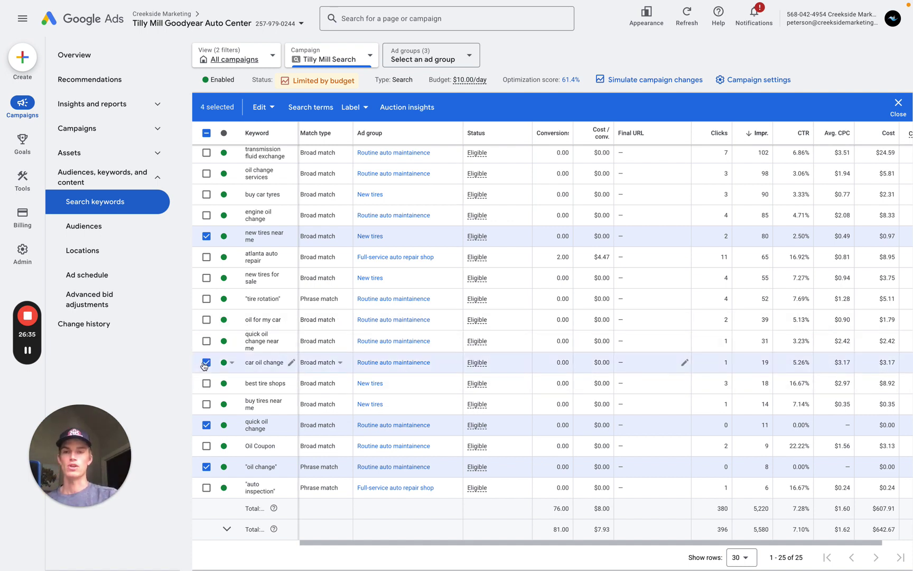
{"action": "scroll", "coordinate": [245, 323], "scroll_direction": "up", "scroll_amount": 2}
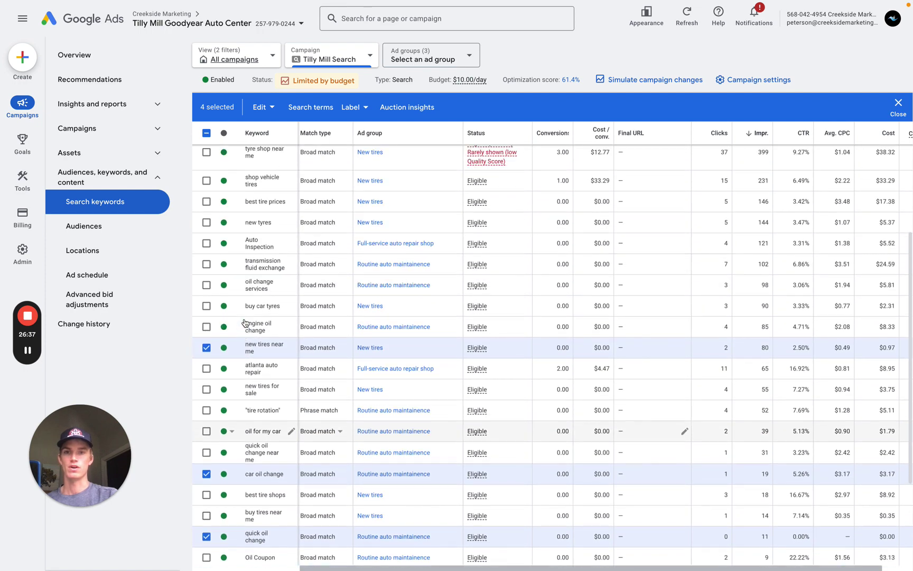
{"action": "scroll", "coordinate": [244, 323], "scroll_direction": "up", "scroll_amount": 1}
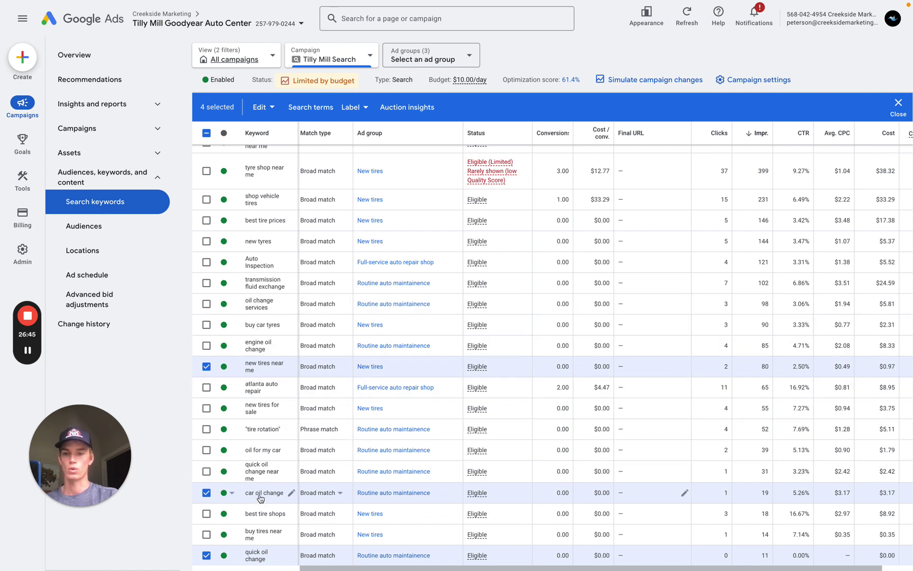
{"action": "scroll", "coordinate": [315, 323], "scroll_direction": "up", "scroll_amount": 1}
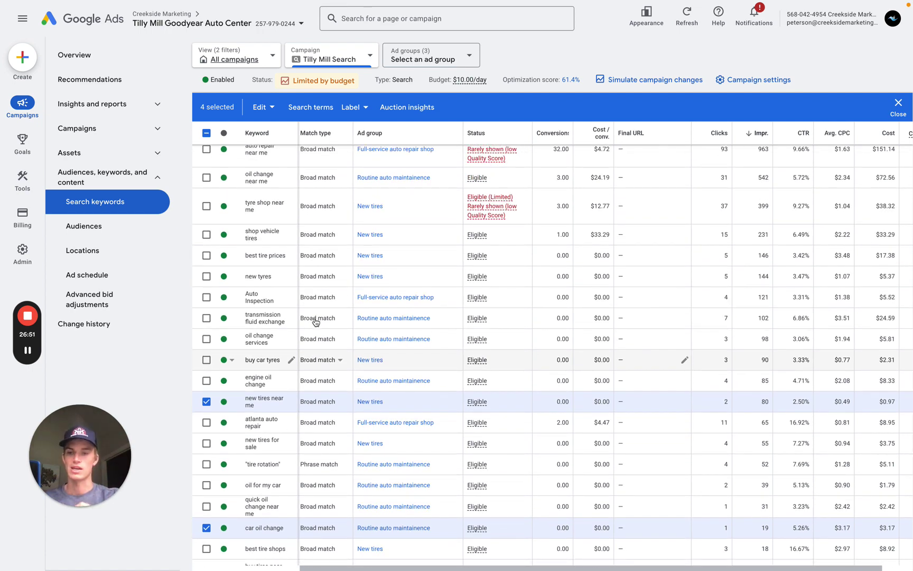
{"action": "scroll", "coordinate": [316, 322], "scroll_direction": "up", "scroll_amount": 1}
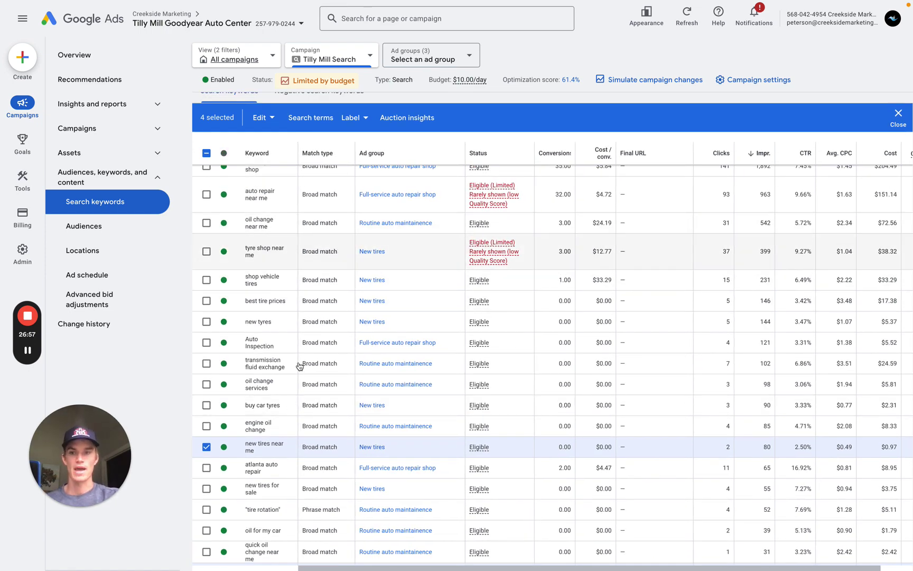
{"action": "left_click", "coordinate": [206, 384]}
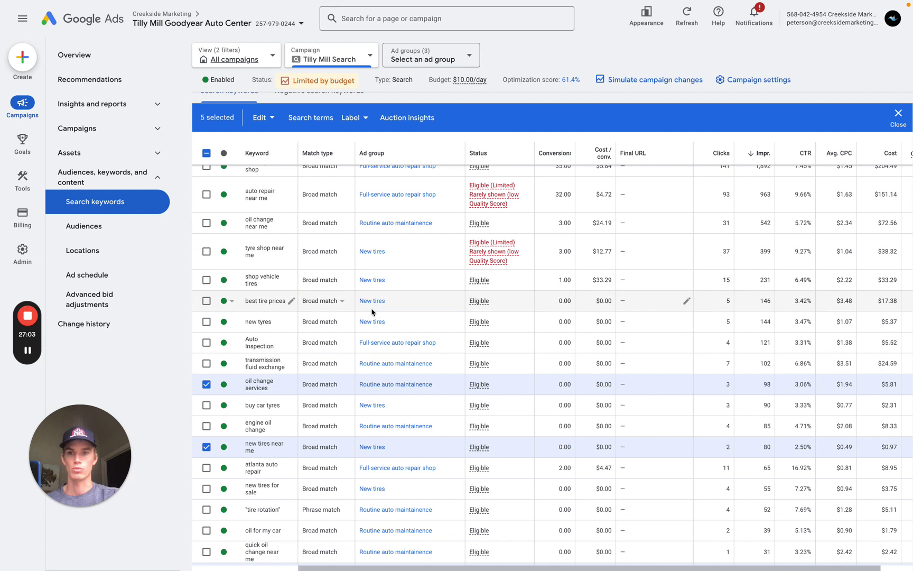
{"action": "scroll", "coordinate": [288, 296], "scroll_direction": "up", "scroll_amount": 2}
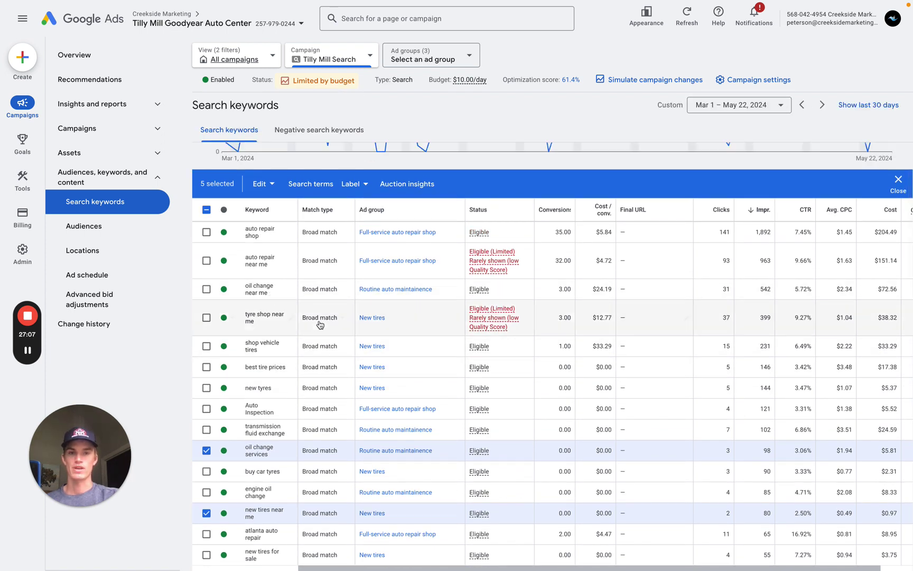
{"action": "scroll", "coordinate": [294, 369], "scroll_direction": "down", "scroll_amount": 1}
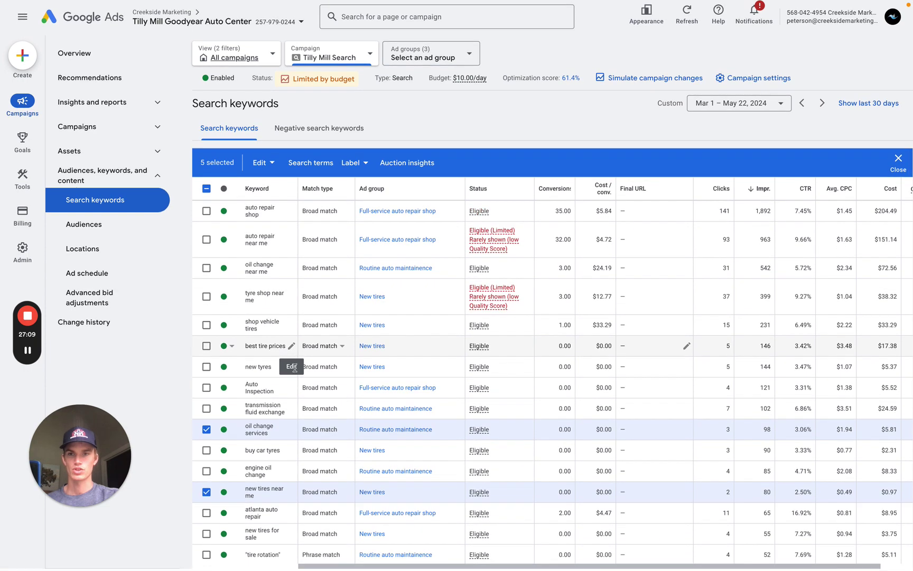
{"action": "left_click", "coordinate": [263, 163]}
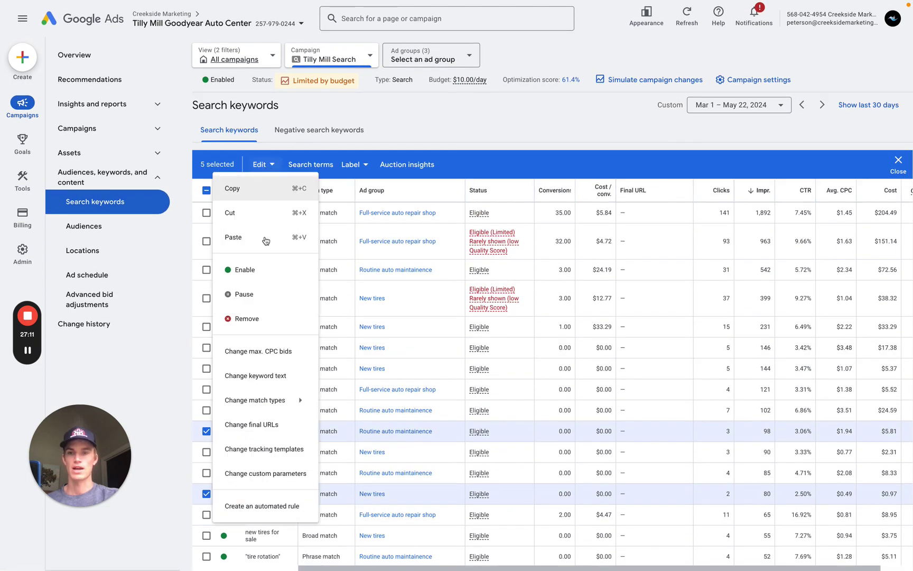
{"action": "left_click", "coordinate": [257, 296]}
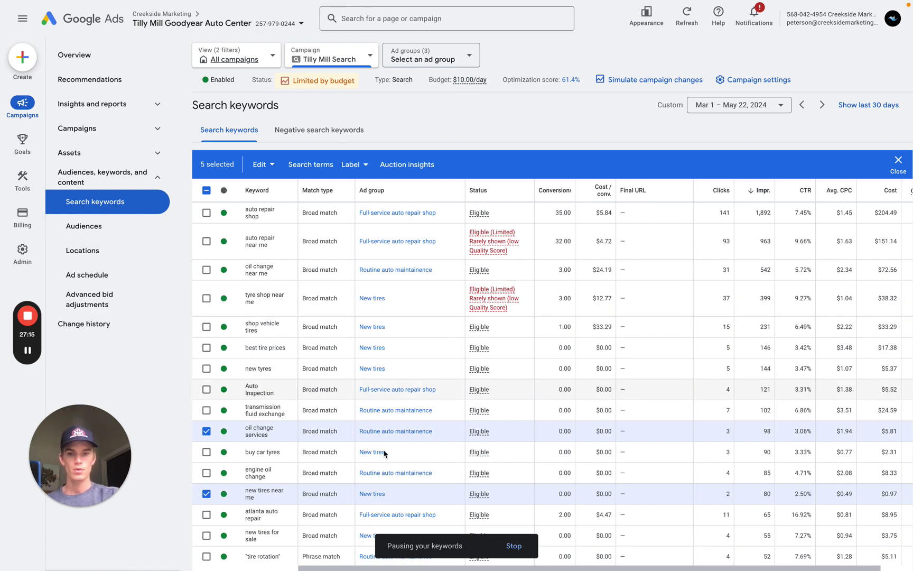
- Check the conversion figures for the Routine auto maintainence keyword "engine oil change" and pause it
{"action": "scroll", "coordinate": [401, 494], "scroll_direction": "right", "scroll_amount": 2}
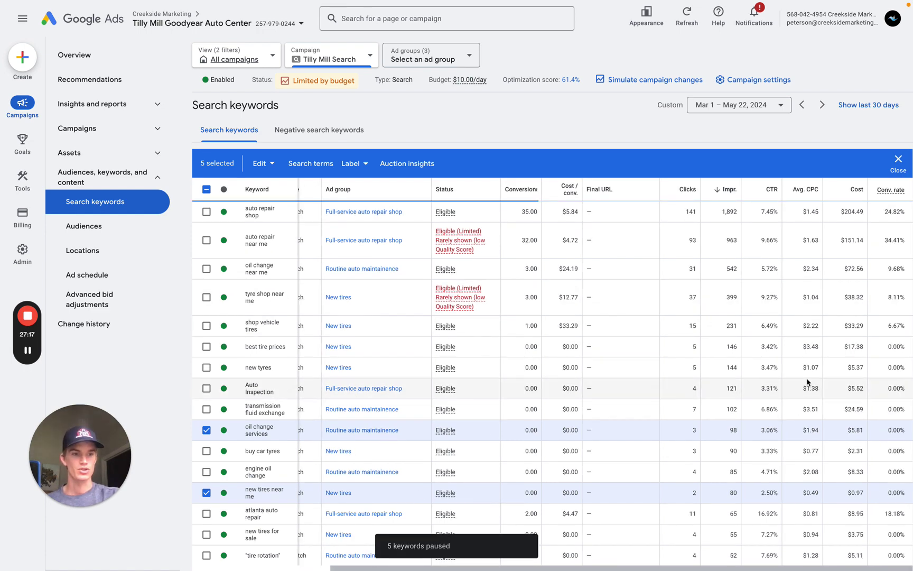
{"action": "scroll", "coordinate": [807, 382], "scroll_direction": "down", "scroll_amount": 3}
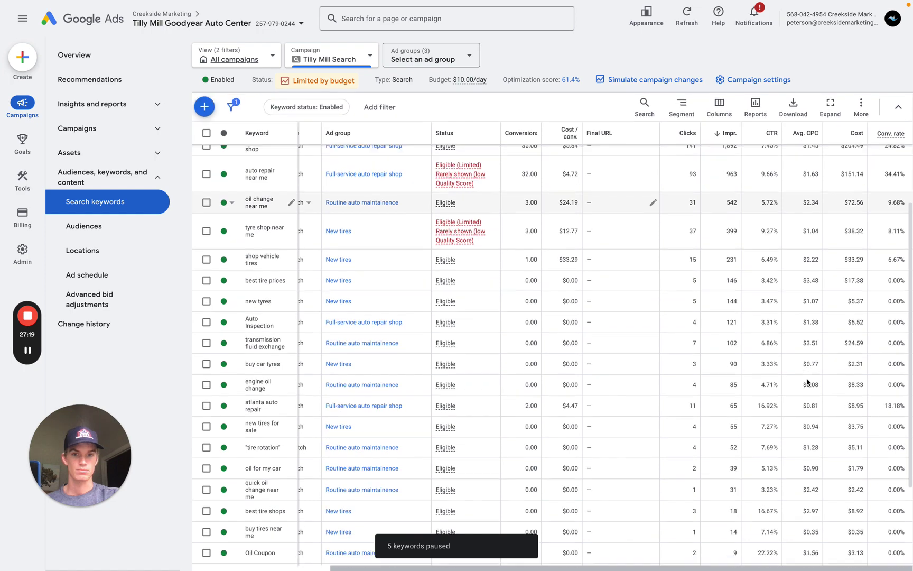
{"action": "scroll", "coordinate": [805, 378], "scroll_direction": "left", "scroll_amount": 2}
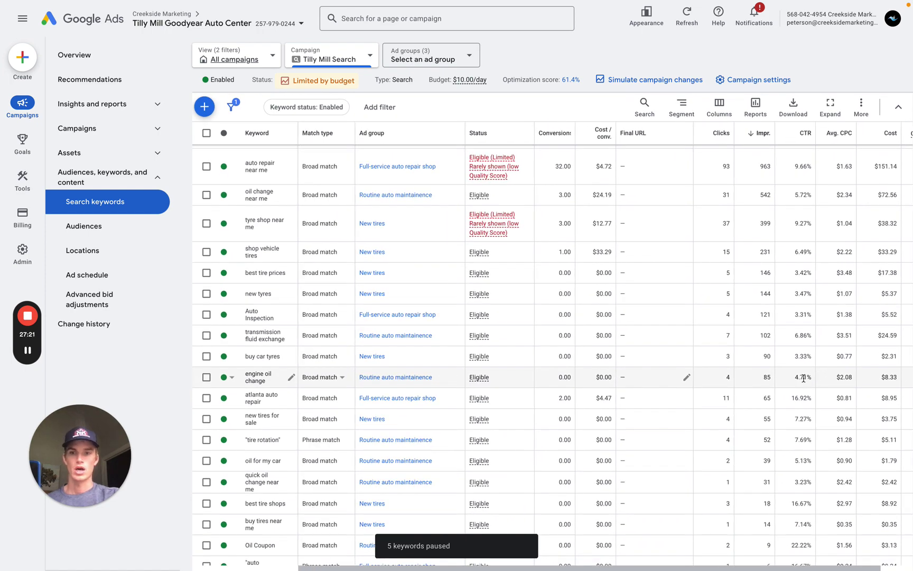
{"action": "left_click", "coordinate": [225, 377]}
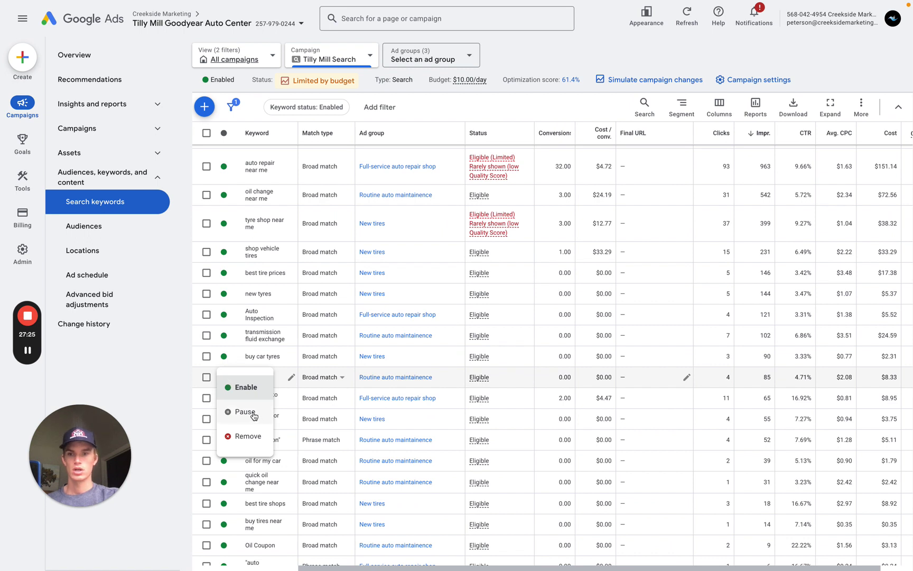
{"action": "scroll", "coordinate": [637, 390], "scroll_direction": "right", "scroll_amount": 2}
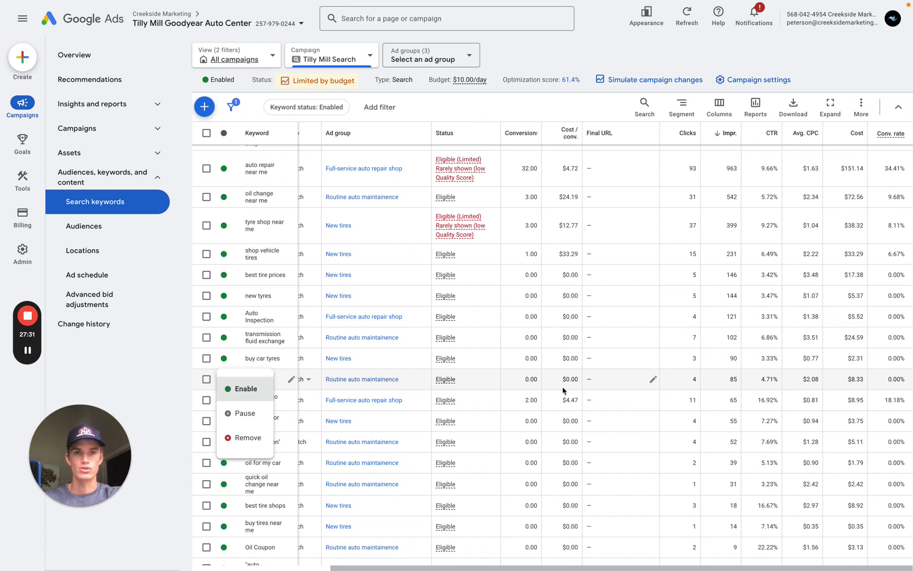
{"action": "left_click", "coordinate": [244, 413]}
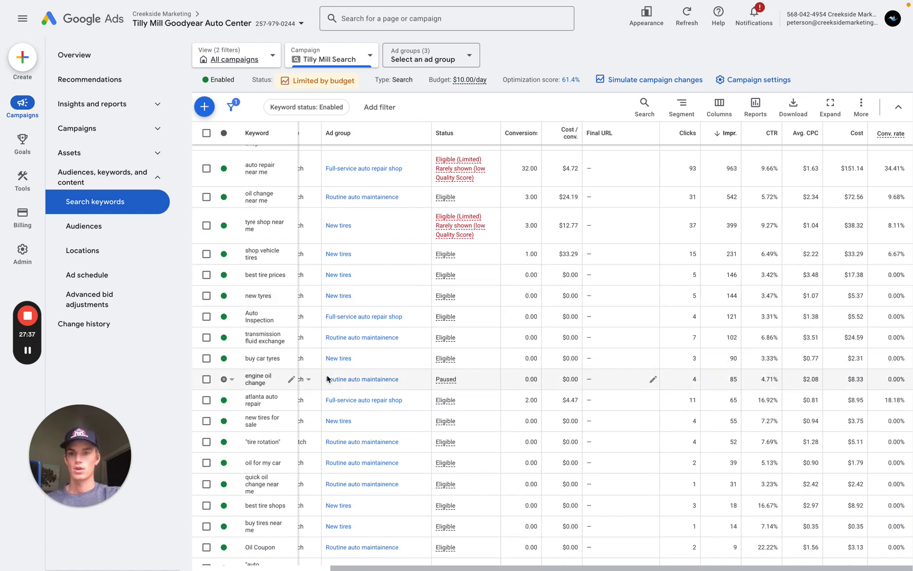
- Review the clicks, CTR and conversions of the remaining keywords, comparing "atlanta auto repair" with the other auto repair terms
{"action": "scroll", "coordinate": [331, 295], "scroll_direction": "up", "scroll_amount": 2}
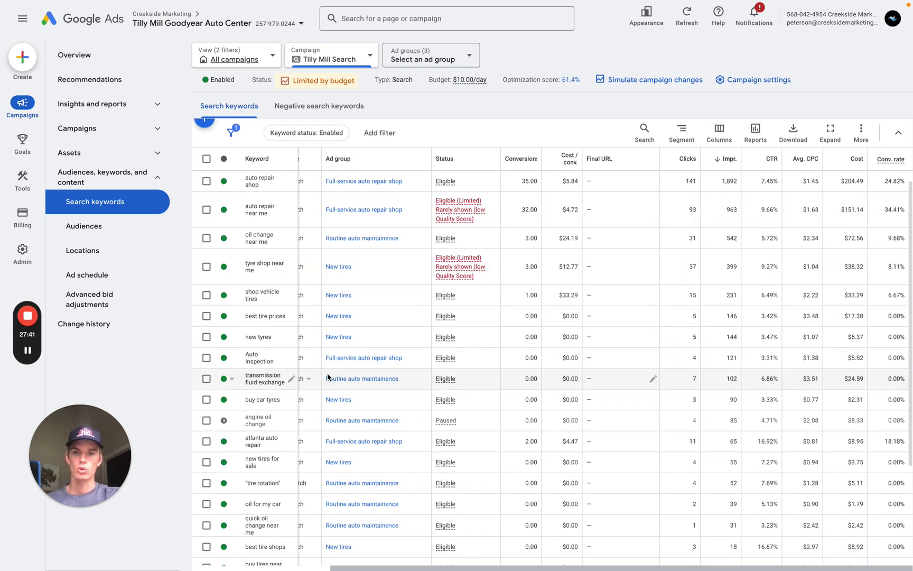
{"action": "scroll", "coordinate": [328, 377], "scroll_direction": "down", "scroll_amount": 1}
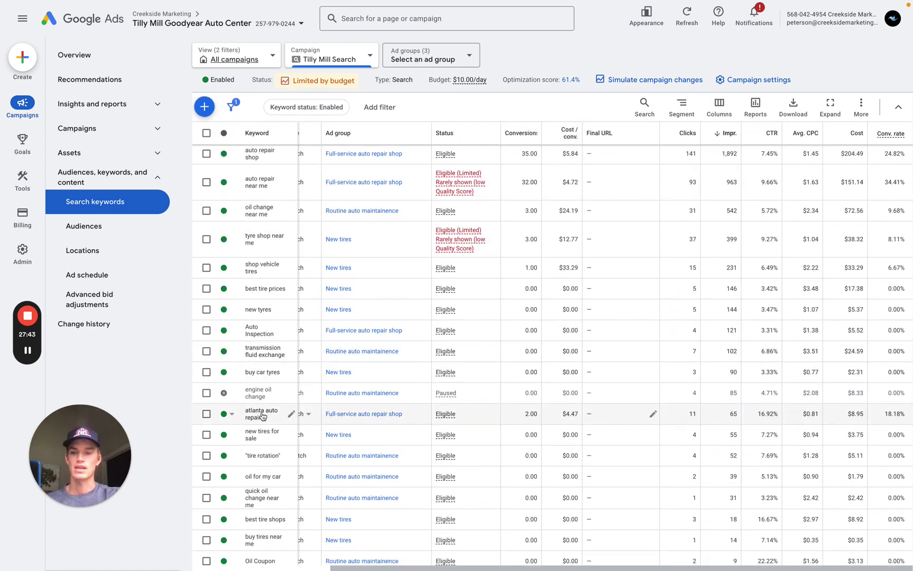
{"action": "scroll", "coordinate": [353, 396], "scroll_direction": "left", "scroll_amount": 2}
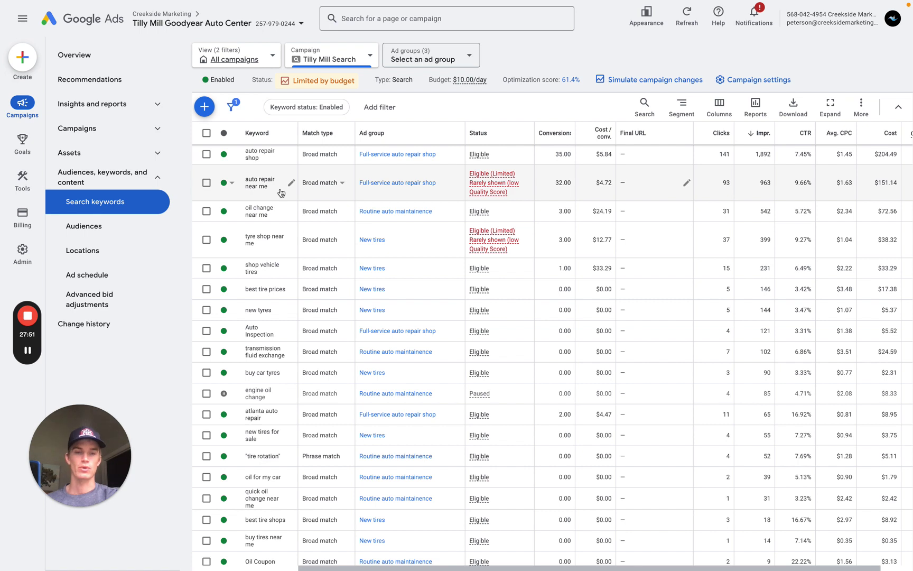
{"action": "scroll", "coordinate": [274, 219], "scroll_direction": "up", "scroll_amount": 1}
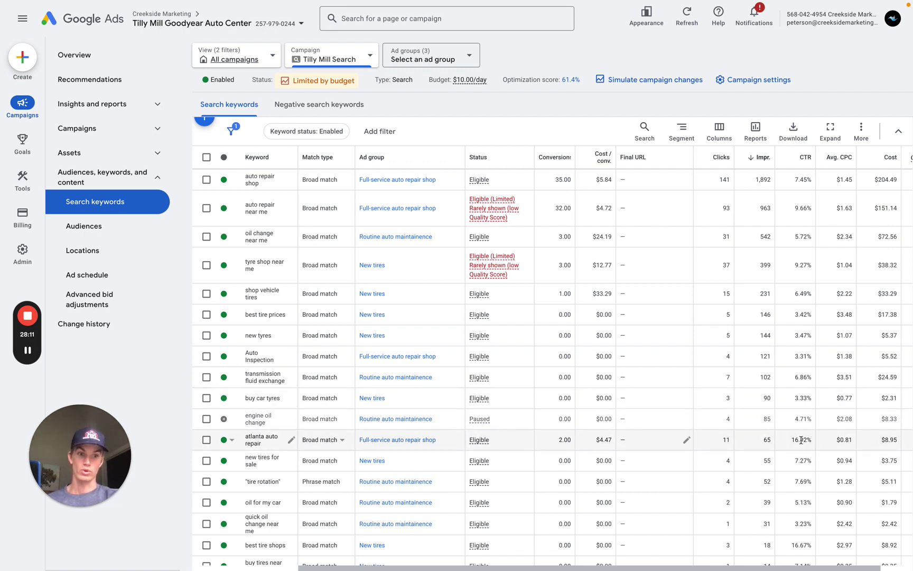
{"action": "scroll", "coordinate": [801, 440], "scroll_direction": "up", "scroll_amount": 2}
{"action": "scroll", "coordinate": [802, 443], "scroll_direction": "down", "scroll_amount": 2}
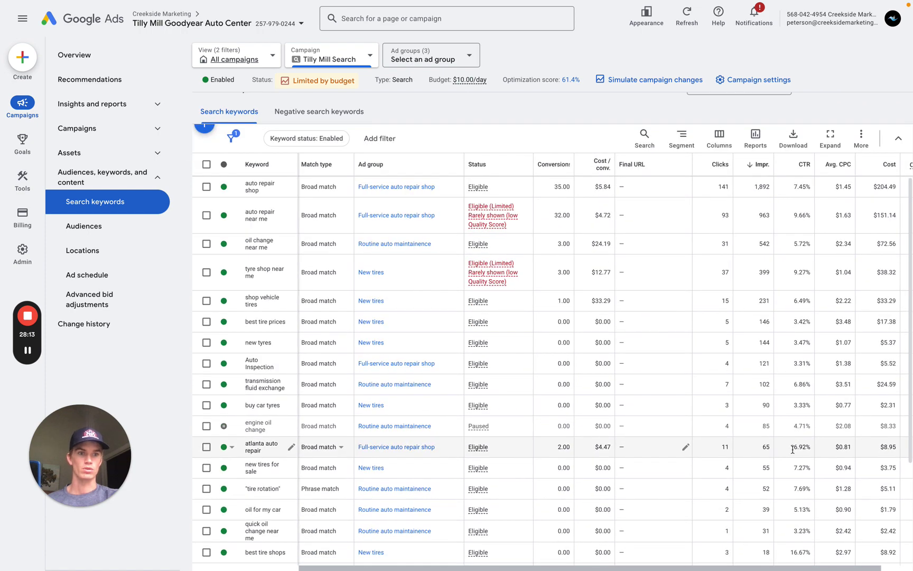
{"action": "scroll", "coordinate": [796, 448], "scroll_direction": "down", "scroll_amount": 2}
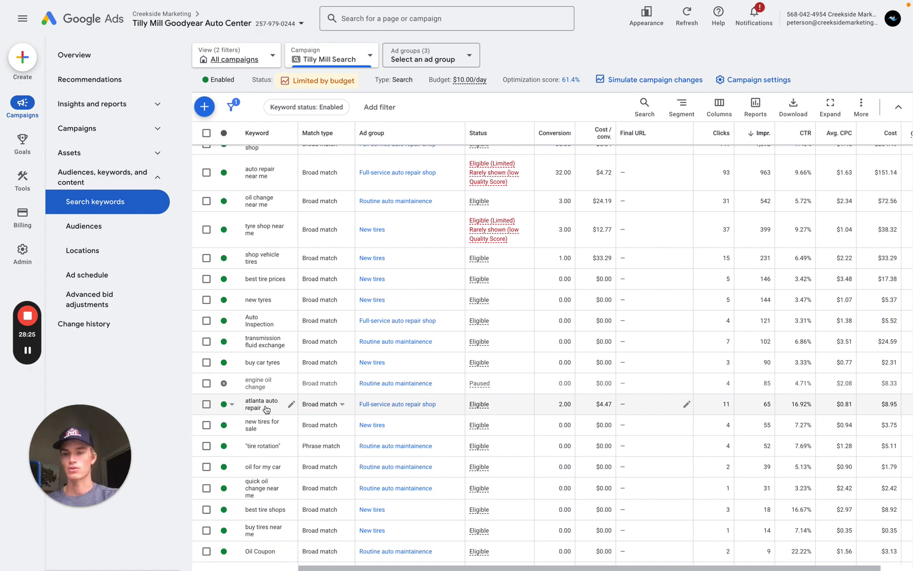
- Pause the Routine auto maintainence keywords "quick oil change near me" and "oil for my car"
{"action": "scroll", "coordinate": [267, 409], "scroll_direction": "down", "scroll_amount": 2}
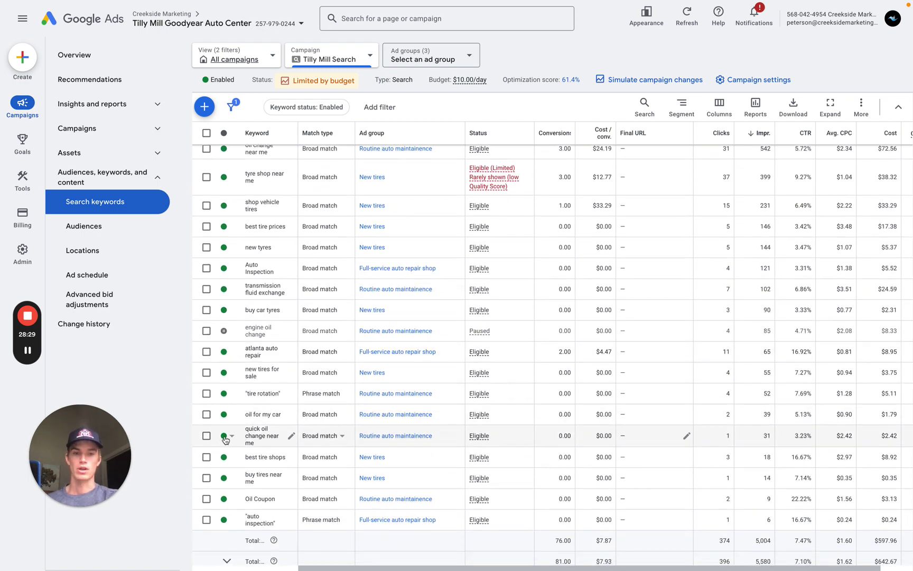
{"action": "left_click", "coordinate": [227, 436]}
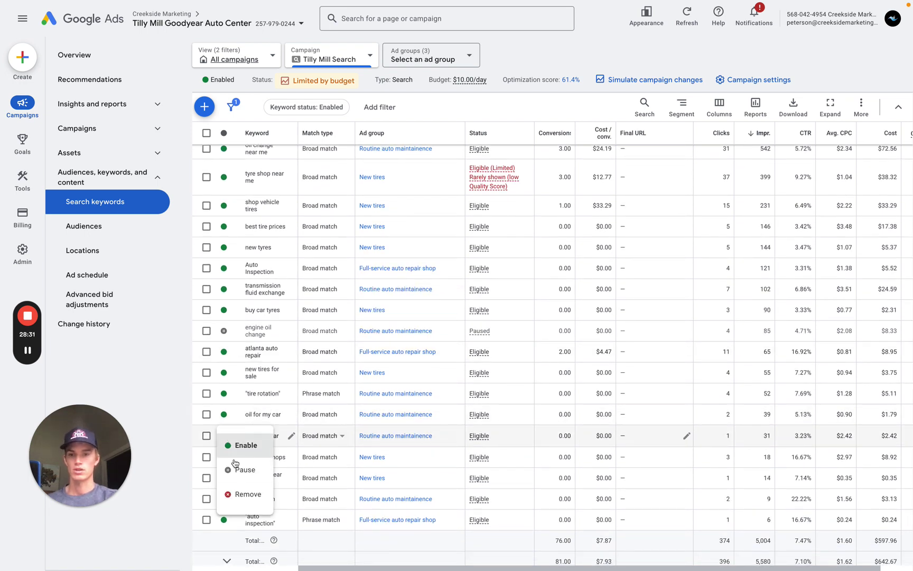
{"action": "left_click", "coordinate": [242, 469]}
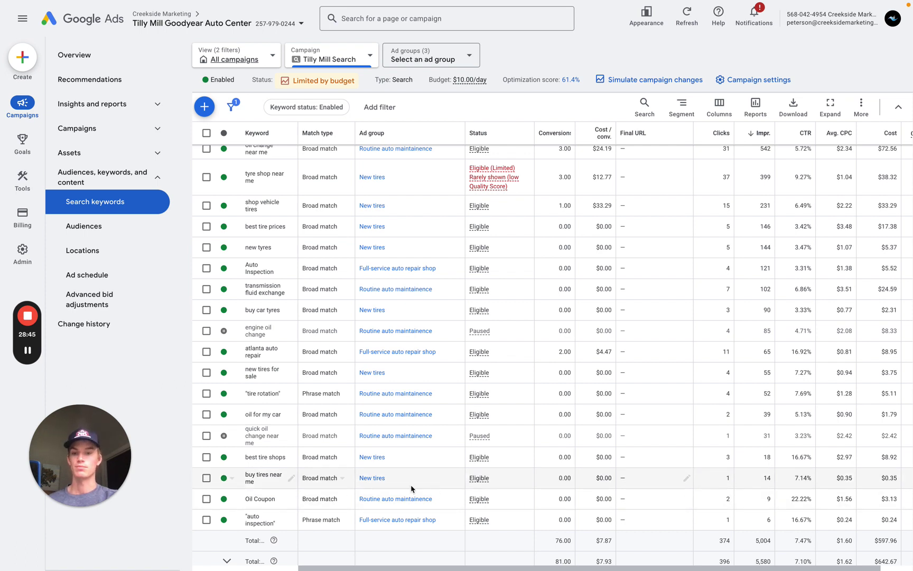
{"action": "left_click", "coordinate": [229, 415]}
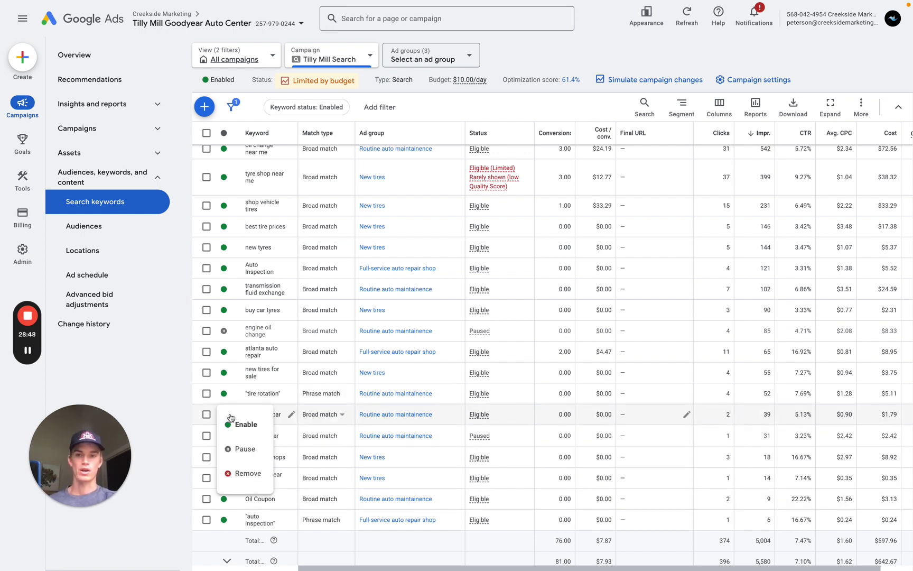
{"action": "left_click", "coordinate": [245, 448]}
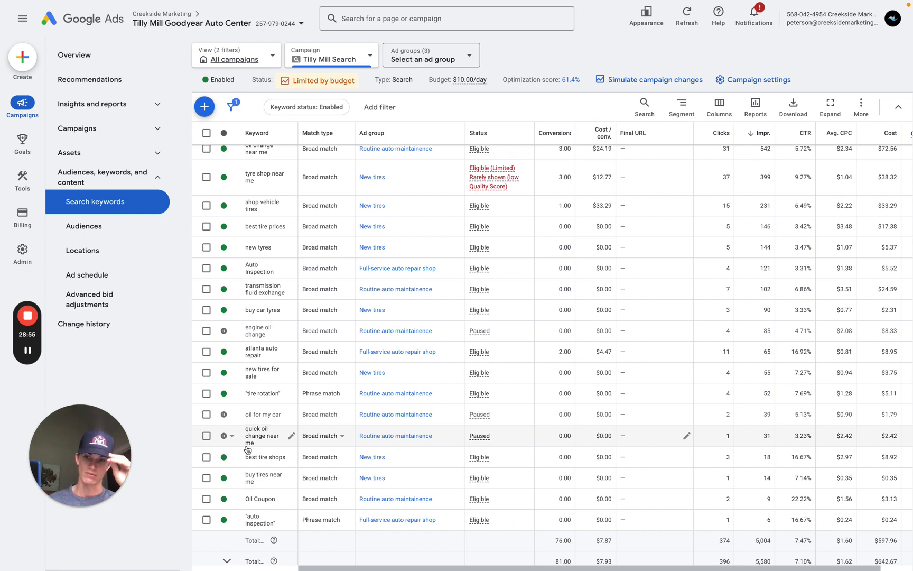
- Pause the broad-match keywords "best tire prices", "new tyres" and "Auto Inspection" together in one bulk edit
{"action": "scroll", "coordinate": [262, 429], "scroll_direction": "up", "scroll_amount": 1}
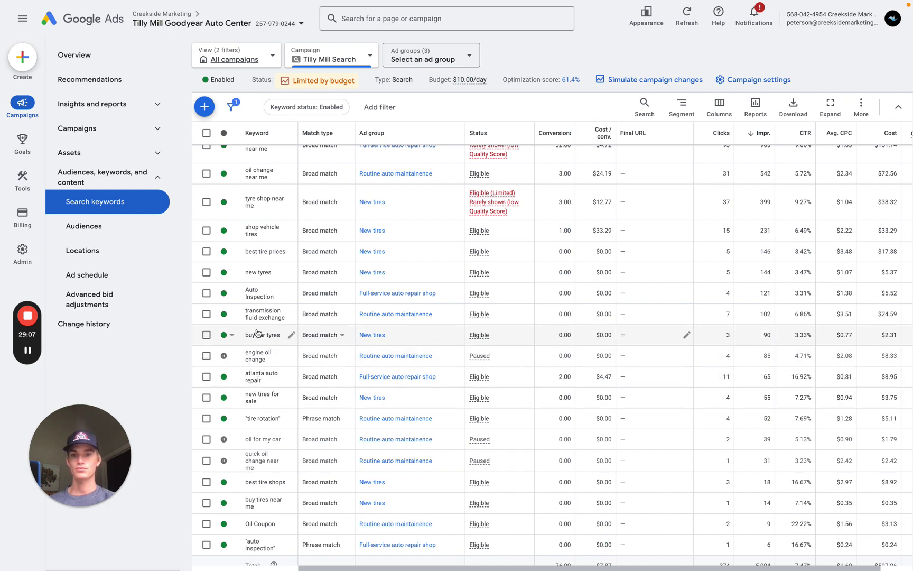
{"action": "scroll", "coordinate": [257, 333], "scroll_direction": "up", "scroll_amount": 1}
{"action": "scroll", "coordinate": [257, 333], "scroll_direction": "up", "scroll_amount": 3}
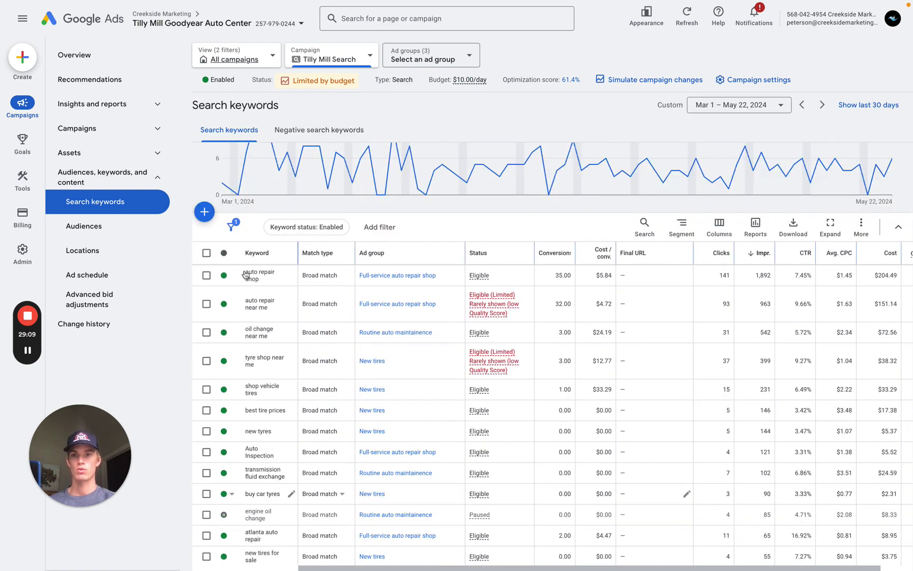
{"action": "scroll", "coordinate": [275, 373], "scroll_direction": "down", "scroll_amount": 1}
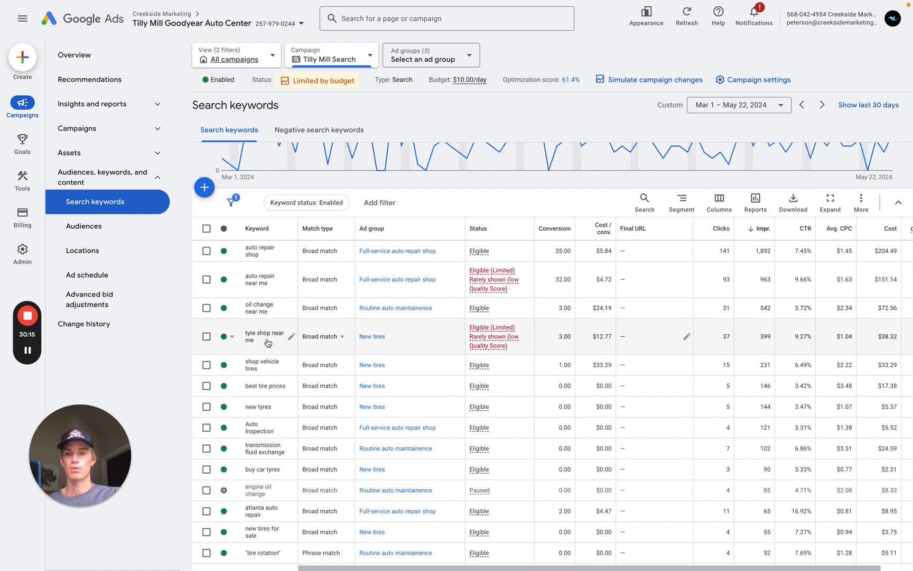
{"action": "scroll", "coordinate": [262, 404], "scroll_direction": "down", "scroll_amount": 1}
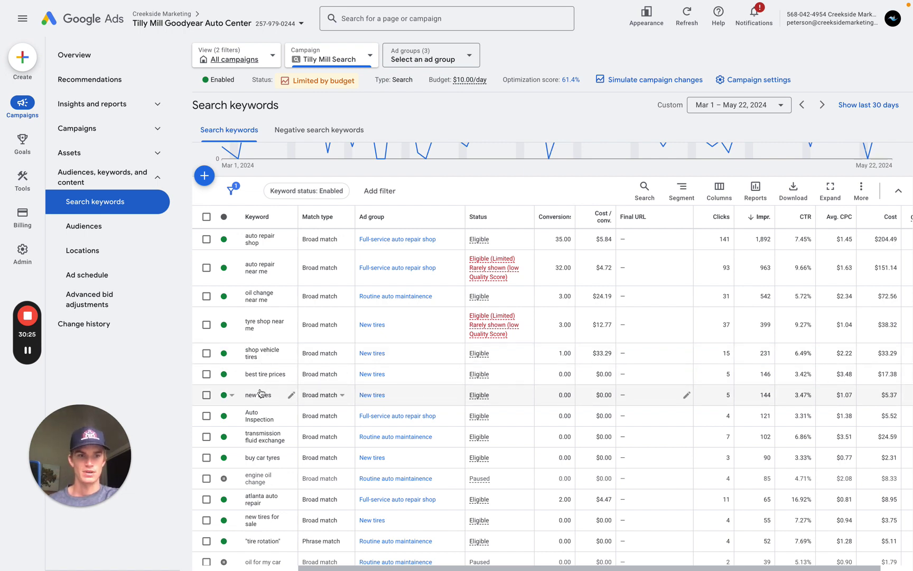
{"action": "left_click", "coordinate": [206, 395]}
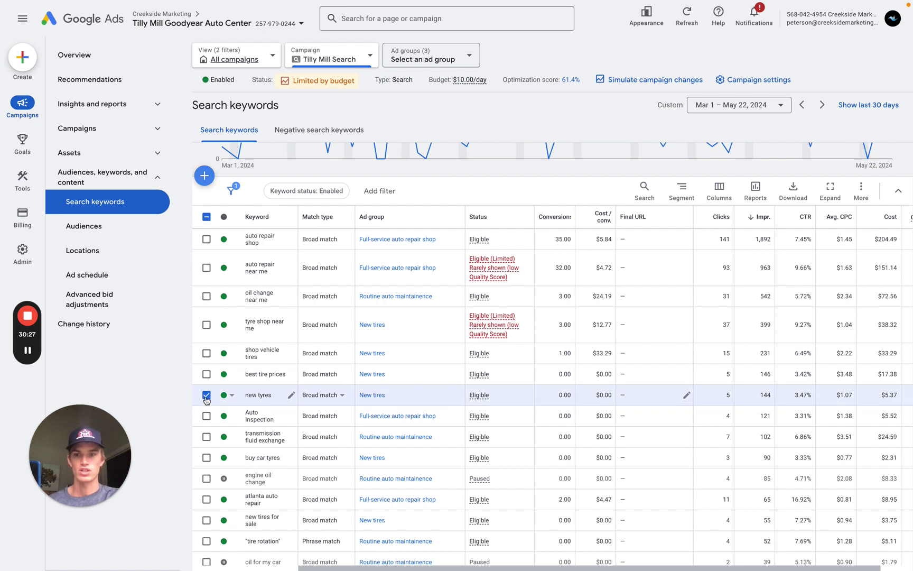
{"action": "left_click", "coordinate": [206, 375]}
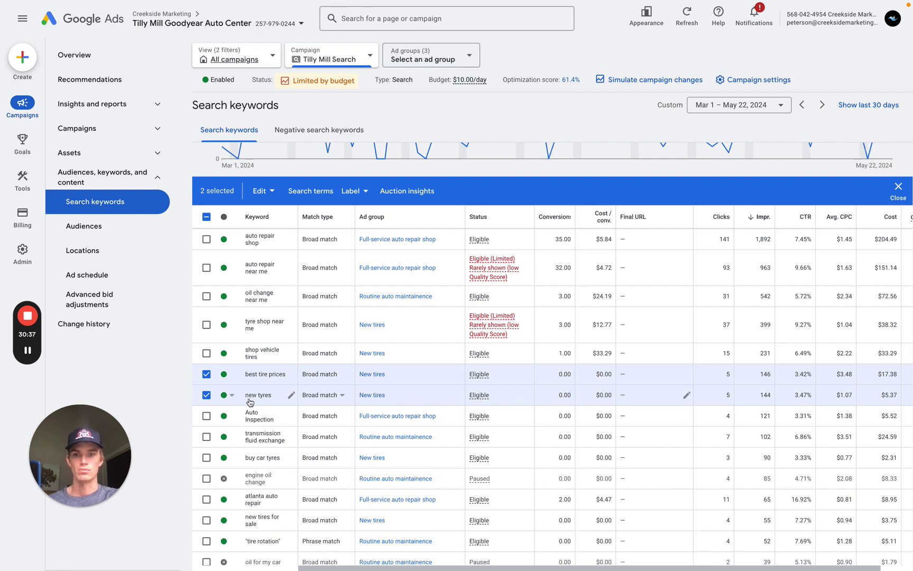
{"action": "scroll", "coordinate": [250, 403], "scroll_direction": "down", "scroll_amount": 5}
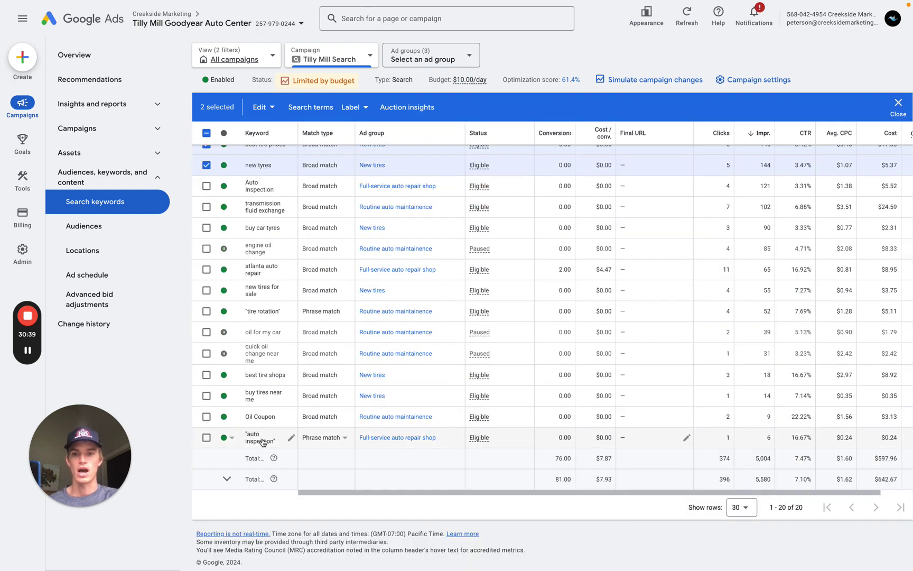
{"action": "scroll", "coordinate": [262, 441], "scroll_direction": "up", "scroll_amount": 3}
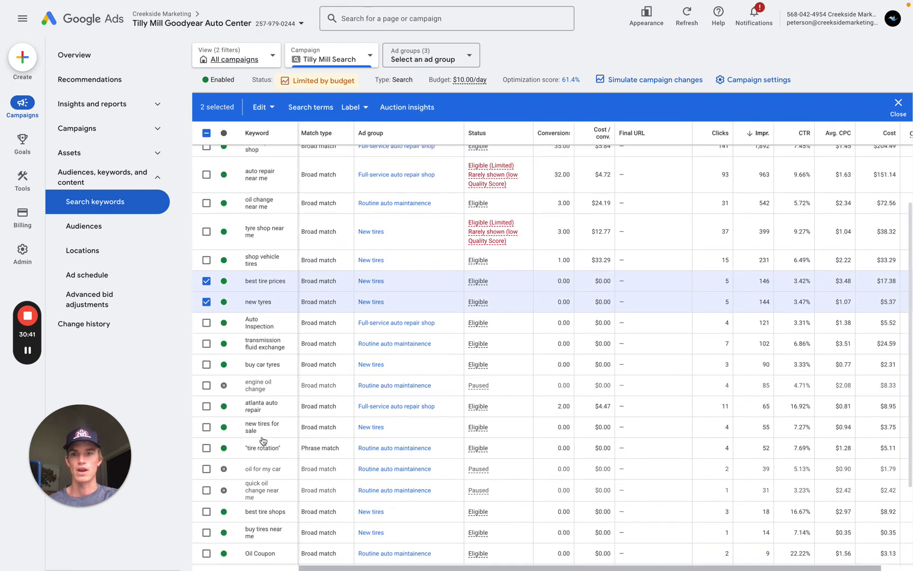
{"action": "scroll", "coordinate": [262, 441], "scroll_direction": "up", "scroll_amount": 1}
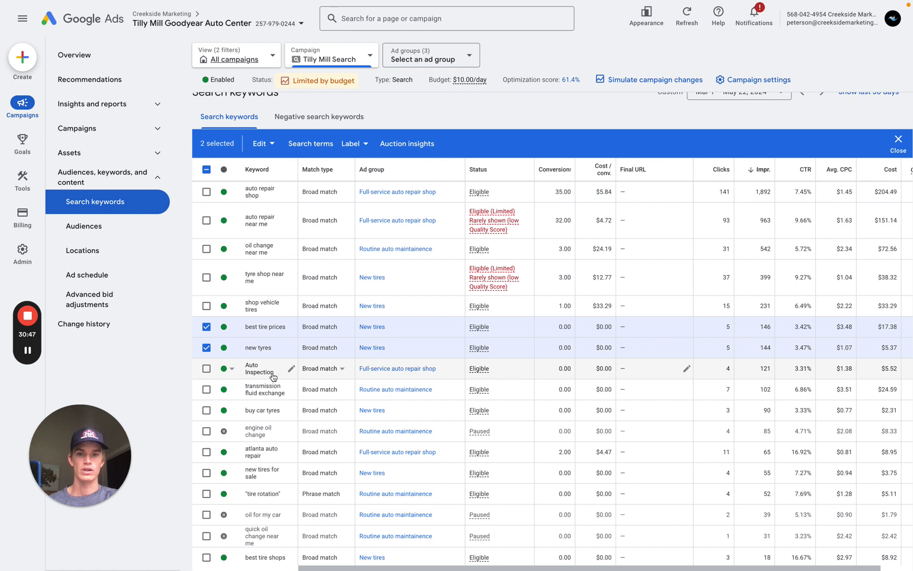
{"action": "left_click", "coordinate": [207, 368]}
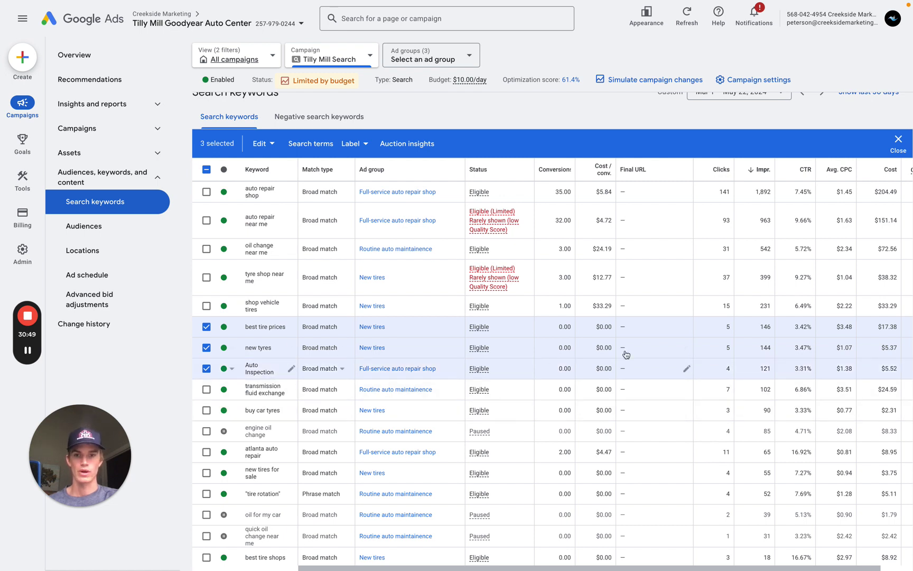
{"action": "scroll", "coordinate": [351, 373], "scroll_direction": "down", "scroll_amount": 1}
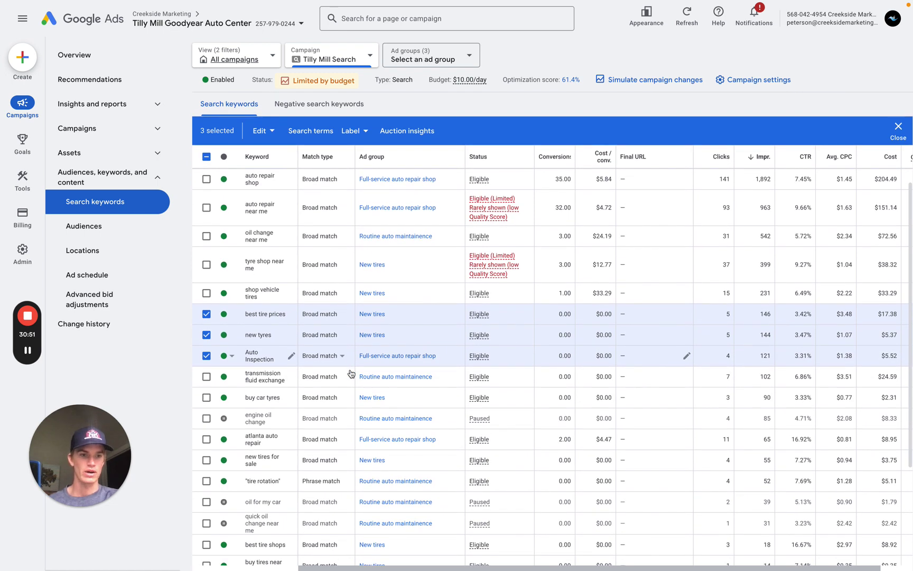
{"action": "scroll", "coordinate": [432, 409], "scroll_direction": "down", "scroll_amount": 1}
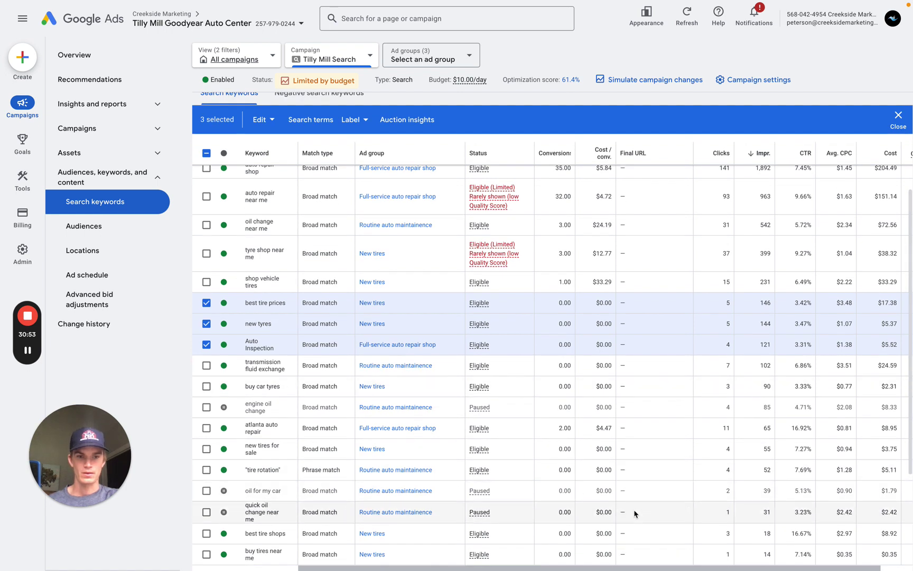
{"action": "left_click", "coordinate": [264, 119]}
{"action": "left_click", "coordinate": [251, 251]}
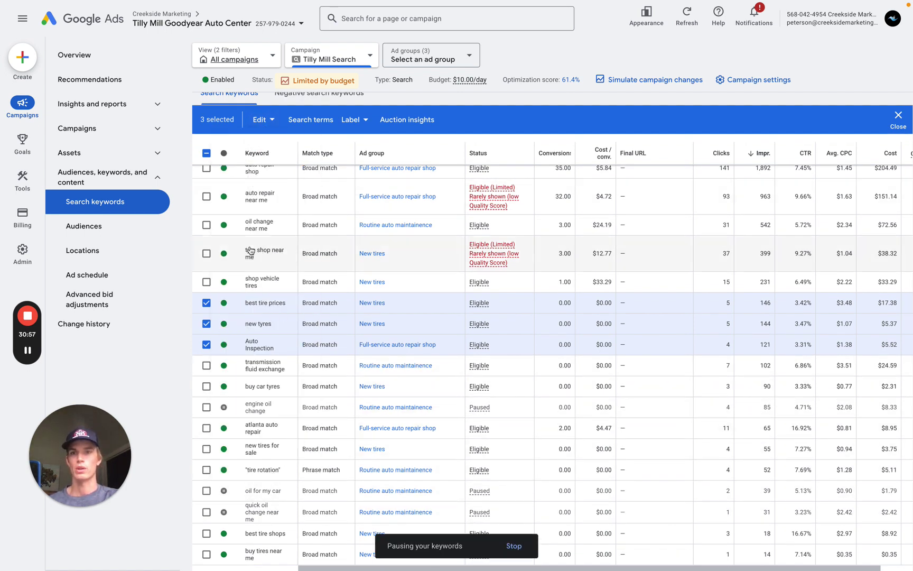
{"action": "scroll", "coordinate": [387, 241], "scroll_direction": "up", "scroll_amount": 3}
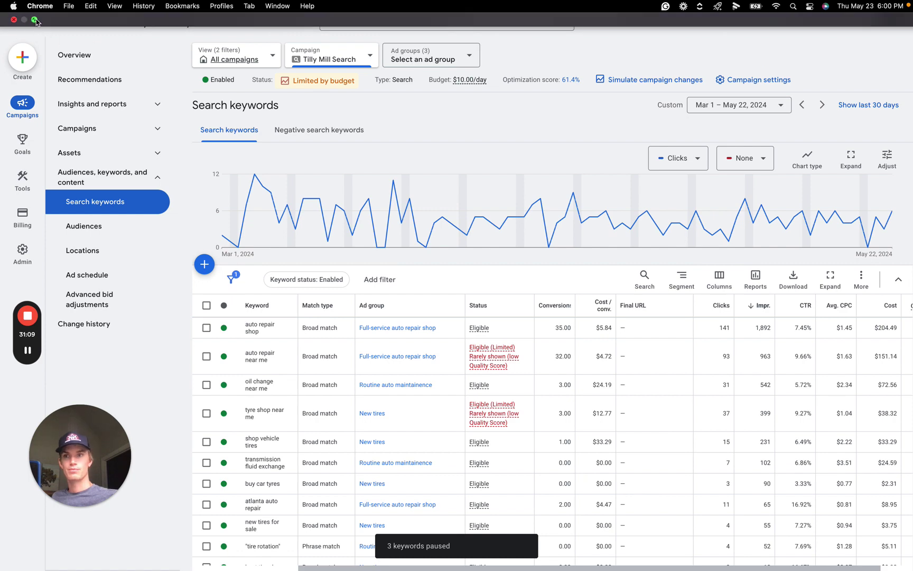
{"action": "left_click", "coordinate": [35, 19]}
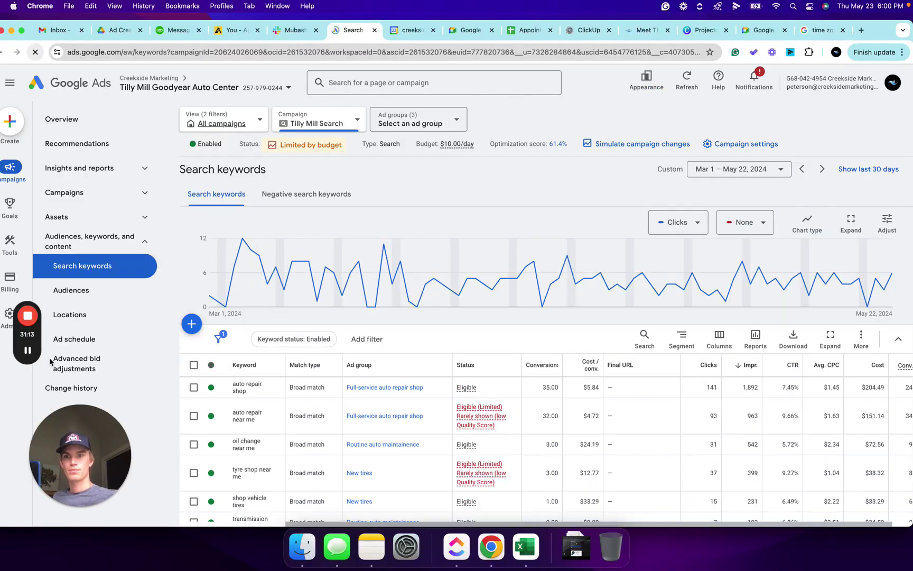
{"action": "left_click", "coordinate": [28, 349]}
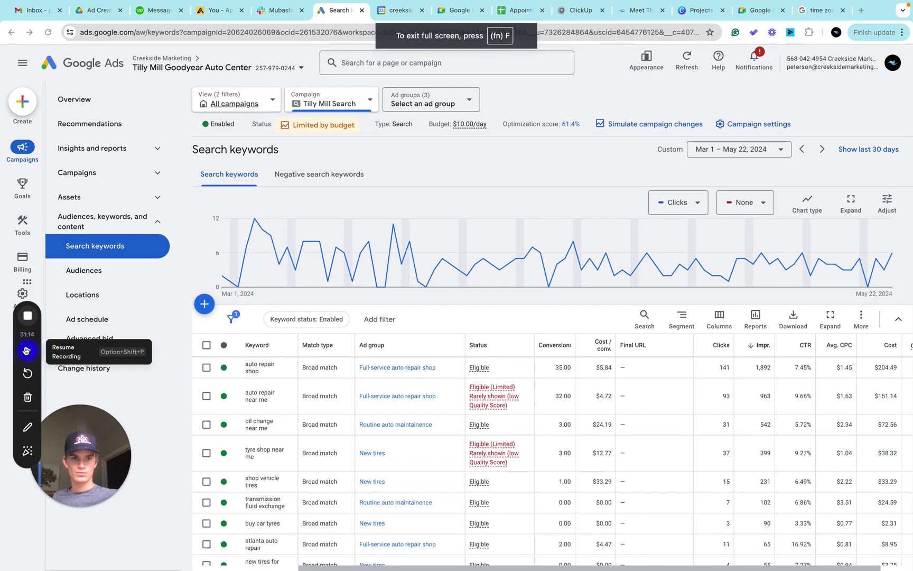
{"action": "left_click", "coordinate": [27, 350]}
{"action": "scroll", "coordinate": [407, 432], "scroll_direction": "down", "scroll_amount": 4}
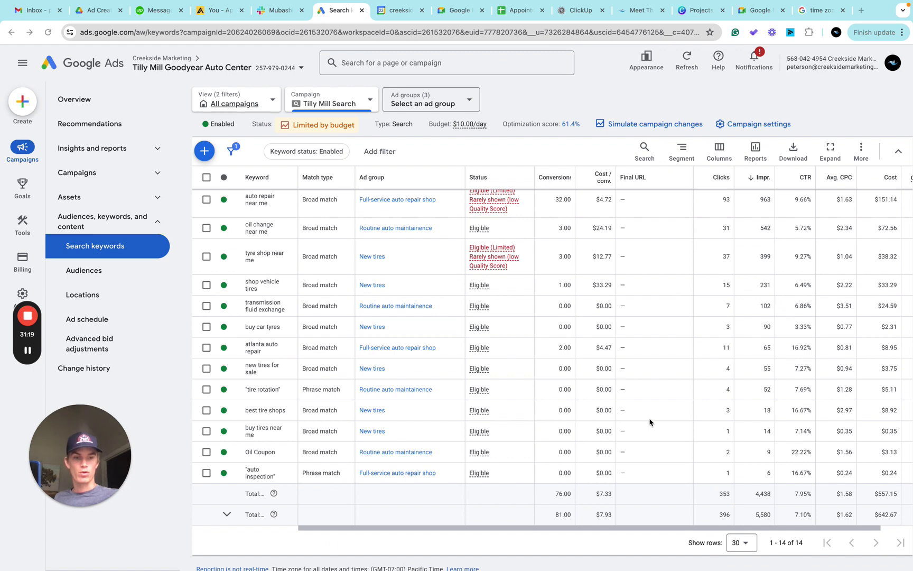
{"action": "scroll", "coordinate": [650, 422], "scroll_direction": "up", "scroll_amount": 1}
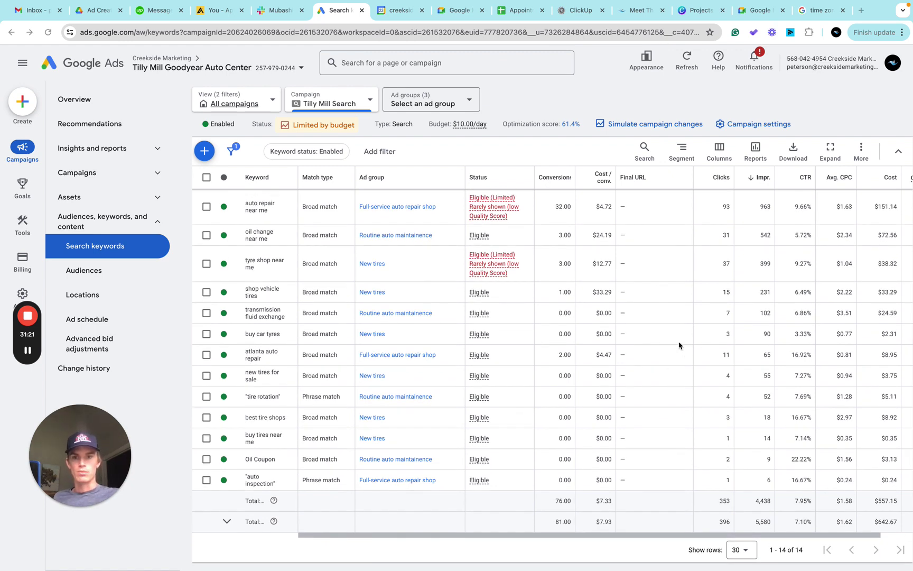
- Pause the broad-match New tires keyword "buy car tyres" and look over the remaining keywords' performance
{"action": "left_click", "coordinate": [224, 334]}
{"action": "left_click", "coordinate": [246, 368]}
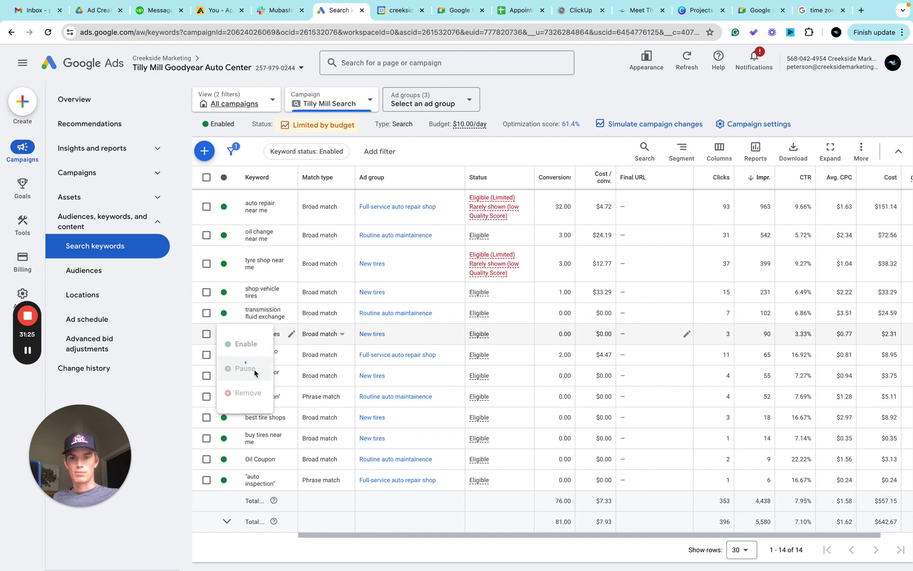
{"action": "scroll", "coordinate": [390, 338], "scroll_direction": "up", "scroll_amount": 2}
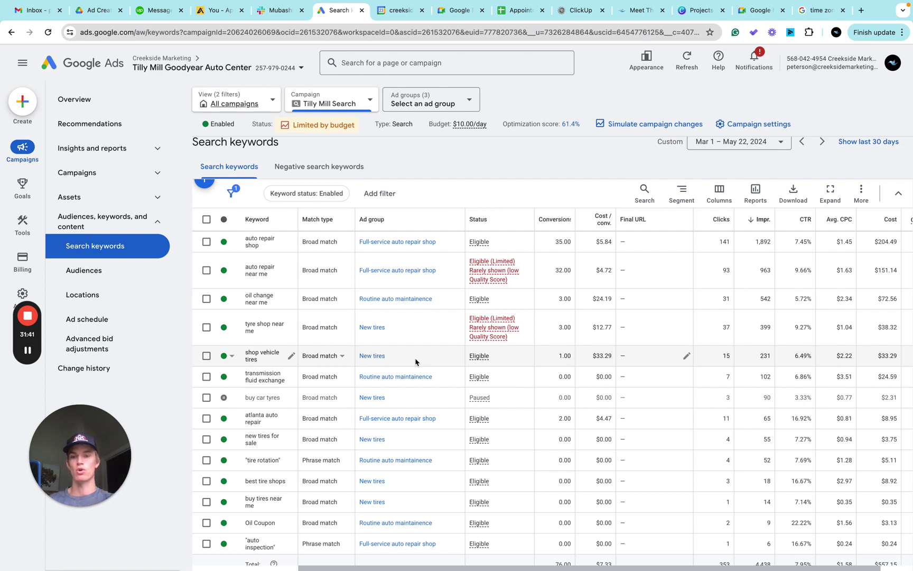
{"action": "scroll", "coordinate": [416, 361], "scroll_direction": "down", "scroll_amount": 1}
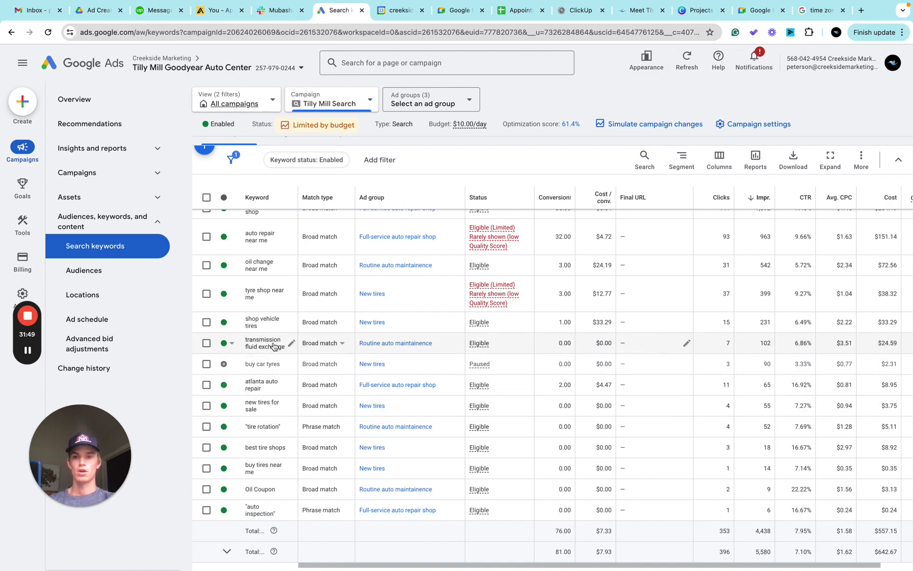
{"action": "scroll", "coordinate": [271, 344], "scroll_direction": "up", "scroll_amount": 1}
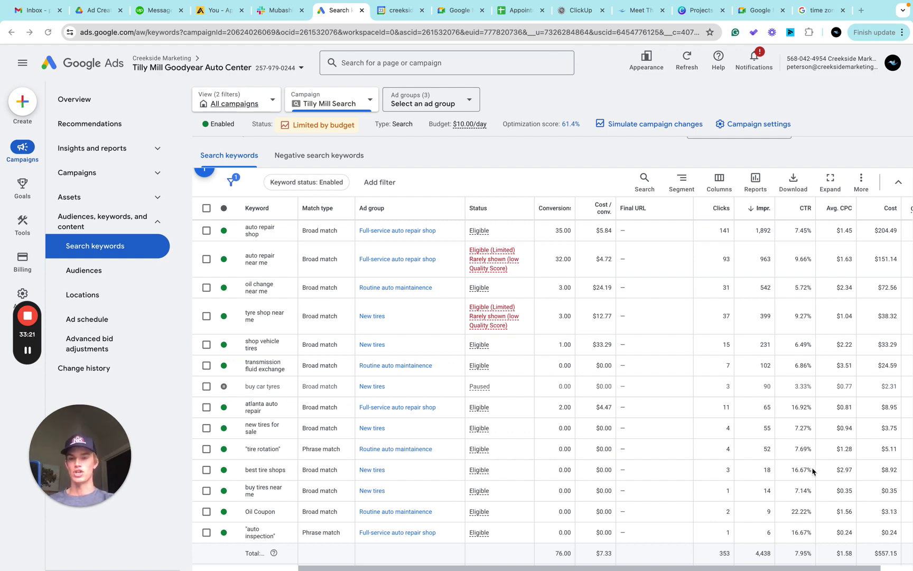
{"action": "scroll", "coordinate": [630, 452], "scroll_direction": "down", "scroll_amount": 3}
{"action": "scroll", "coordinate": [632, 426], "scroll_direction": "up", "scroll_amount": 3}
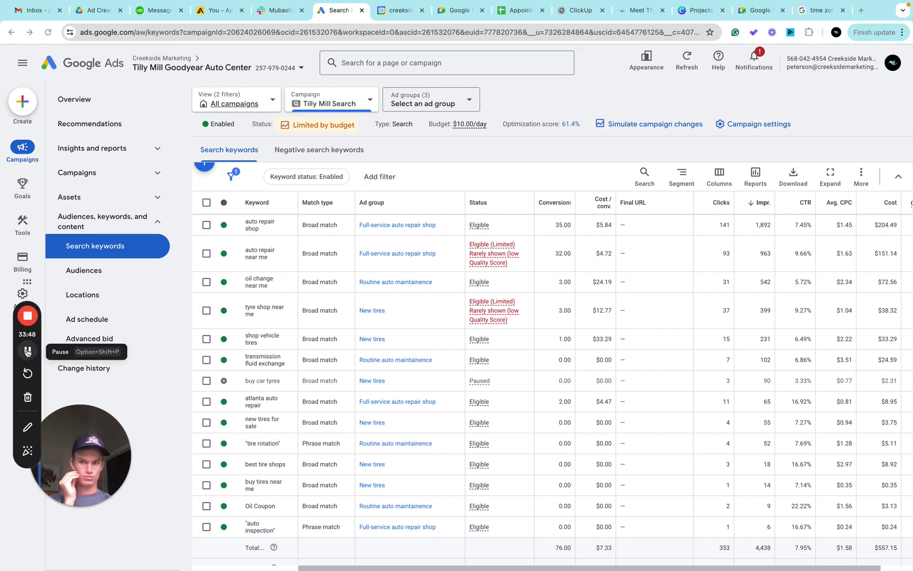
- Review the campaign's targeted locations and their bid adjustments, examining the targeted and excluded areas around Atlanta on the map
{"action": "left_click", "coordinate": [110, 297]}
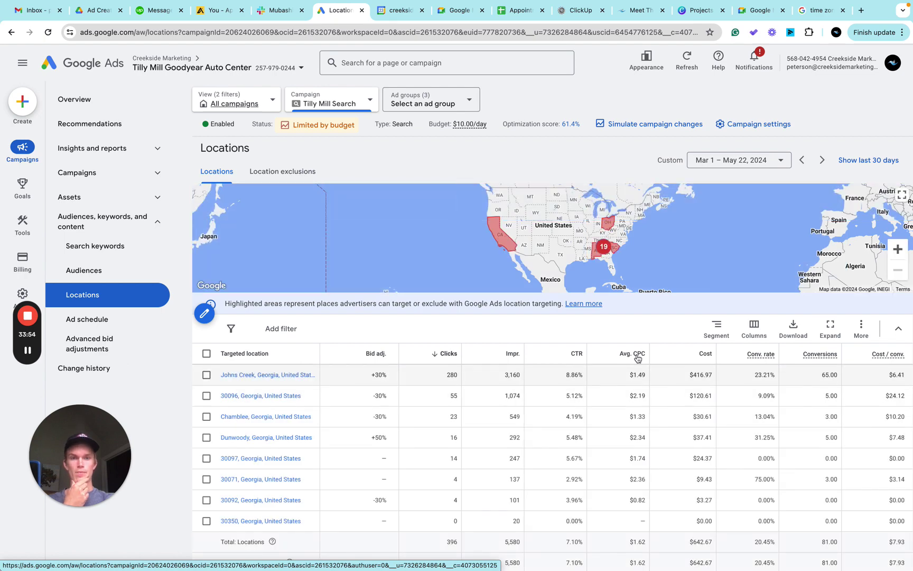
{"action": "left_click", "coordinate": [897, 249]}
{"action": "left_click", "coordinate": [897, 249]}
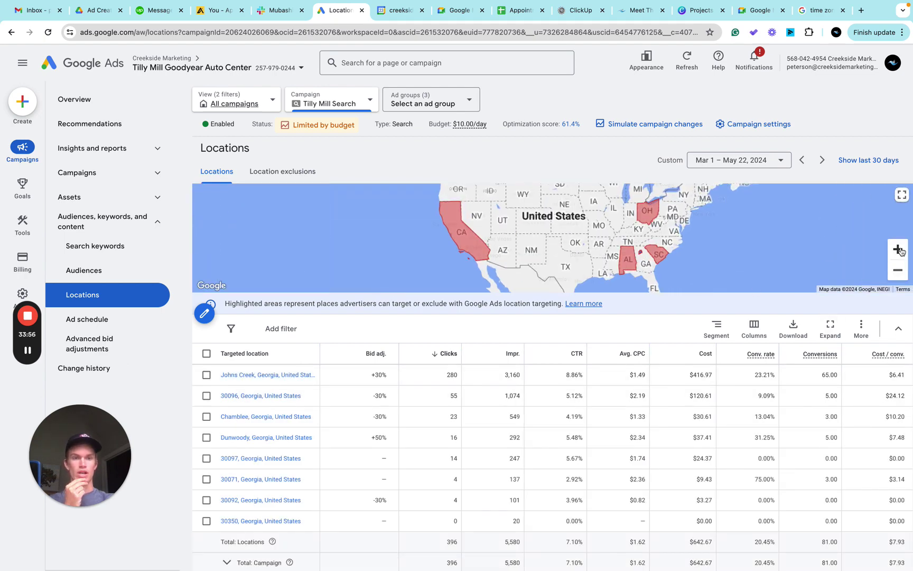
{"action": "left_click", "coordinate": [898, 249]}
{"action": "left_click_drag", "start_coordinate": [888, 241], "coordinate": [558, 192]}
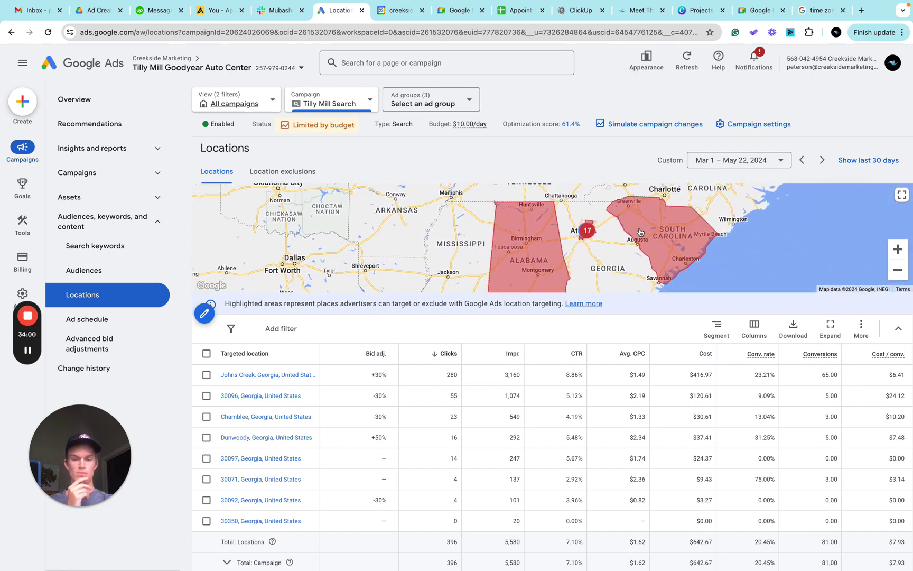
{"action": "left_click", "coordinate": [898, 249]}
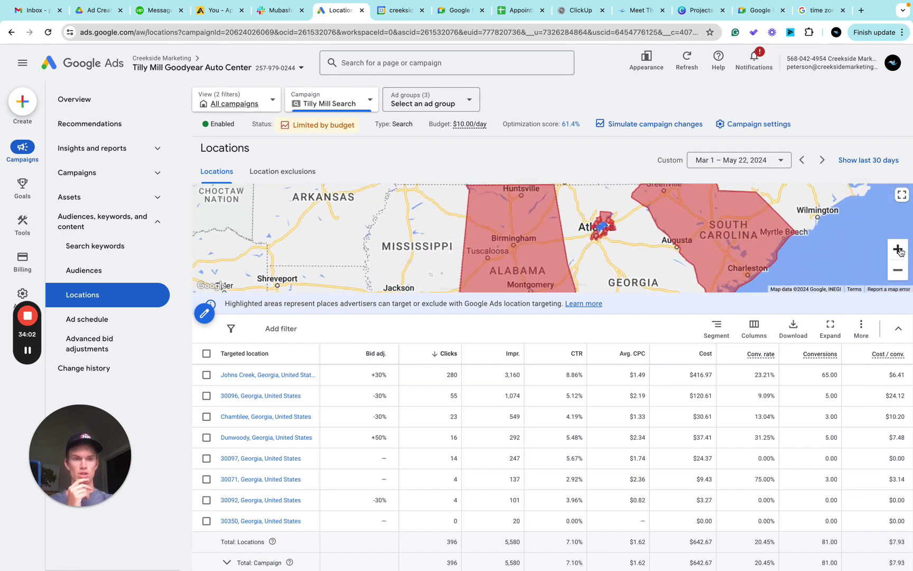
{"action": "left_click", "coordinate": [897, 249]}
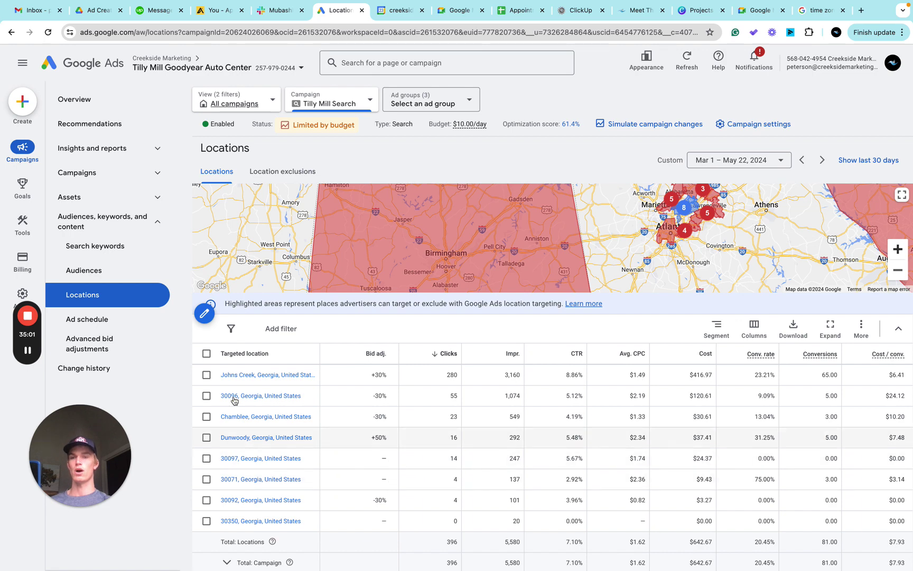
- Check the campaign's audience segments and its age demographics by clicks
{"action": "left_click", "coordinate": [108, 271]}
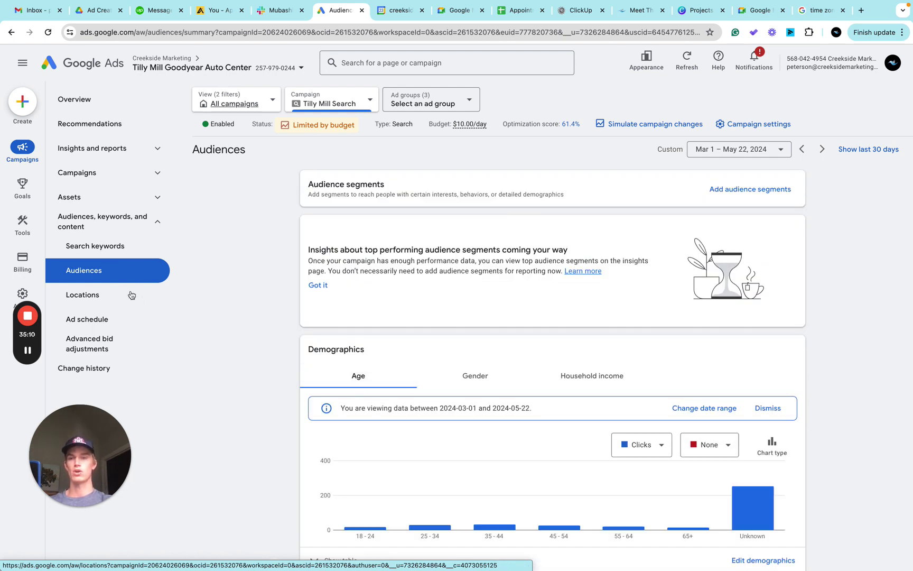
{"action": "scroll", "coordinate": [447, 326], "scroll_direction": "down", "scroll_amount": 3}
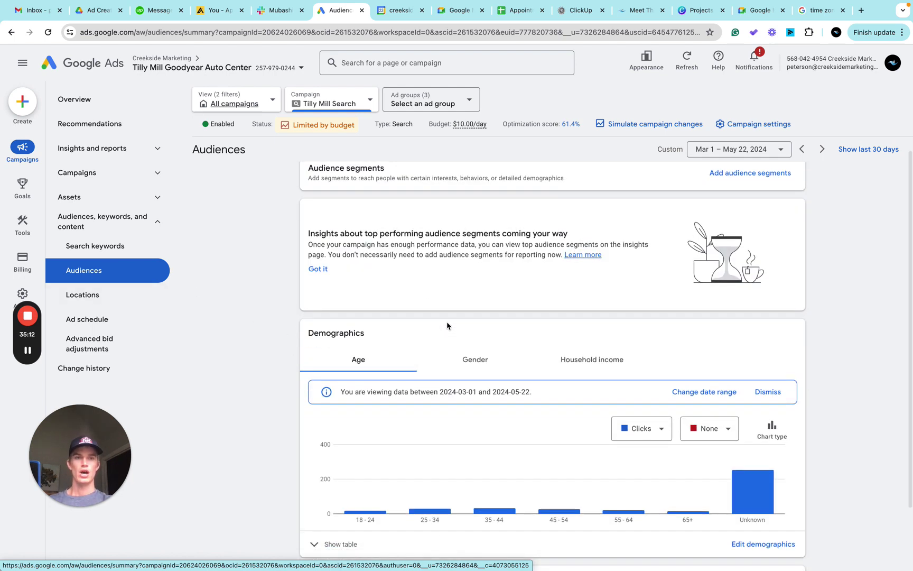
{"action": "mouse_move", "coordinate": [466, 431]}
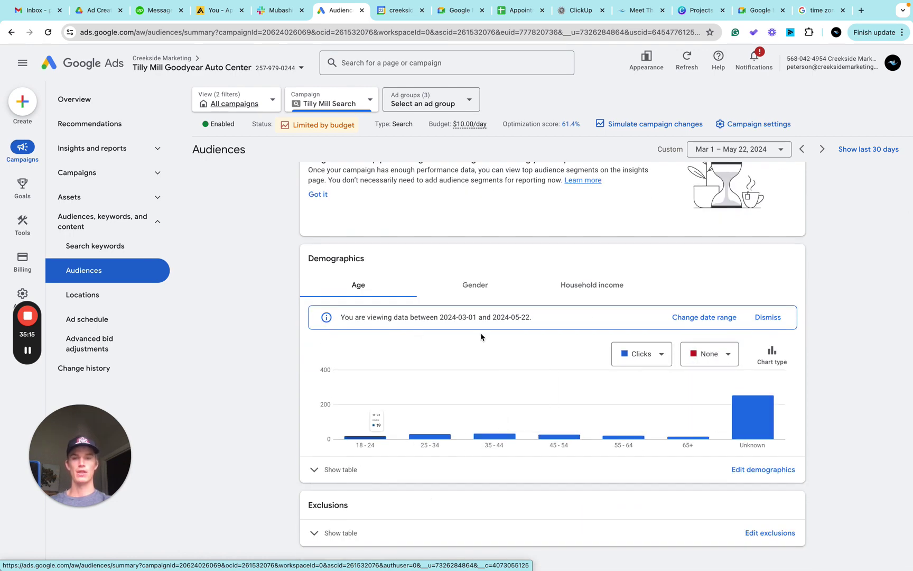
{"action": "scroll", "coordinate": [478, 389], "scroll_direction": "up", "scroll_amount": 1}
{"action": "scroll", "coordinate": [551, 256], "scroll_direction": "up", "scroll_amount": 2}
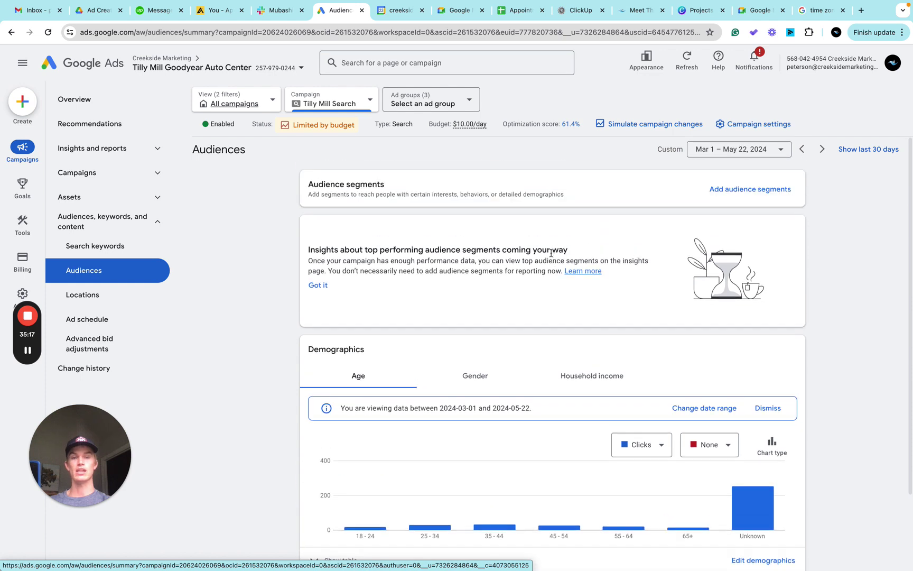
- Add all 20 suggested audience segments to the Tilly Mill Search campaign in Observation mode and save them
{"action": "left_click", "coordinate": [744, 190]}
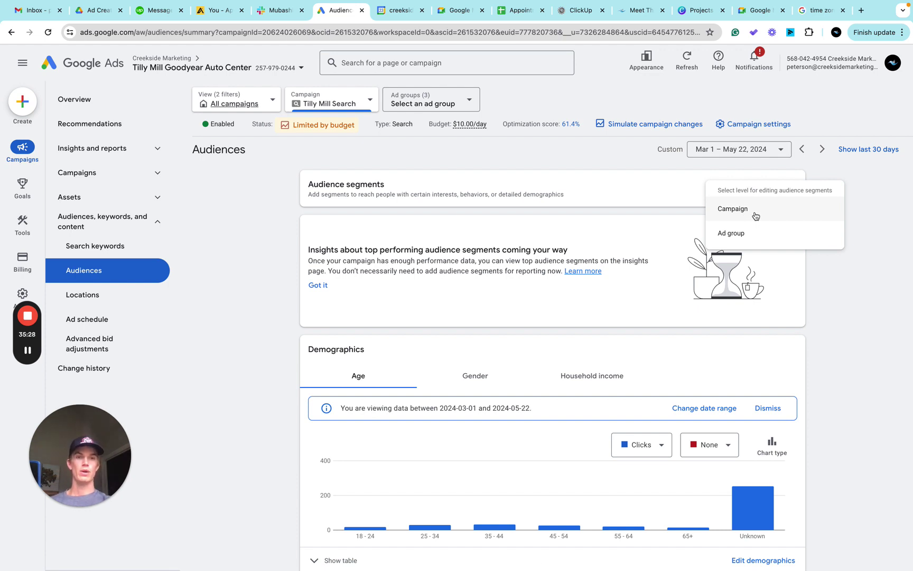
{"action": "left_click", "coordinate": [756, 210]}
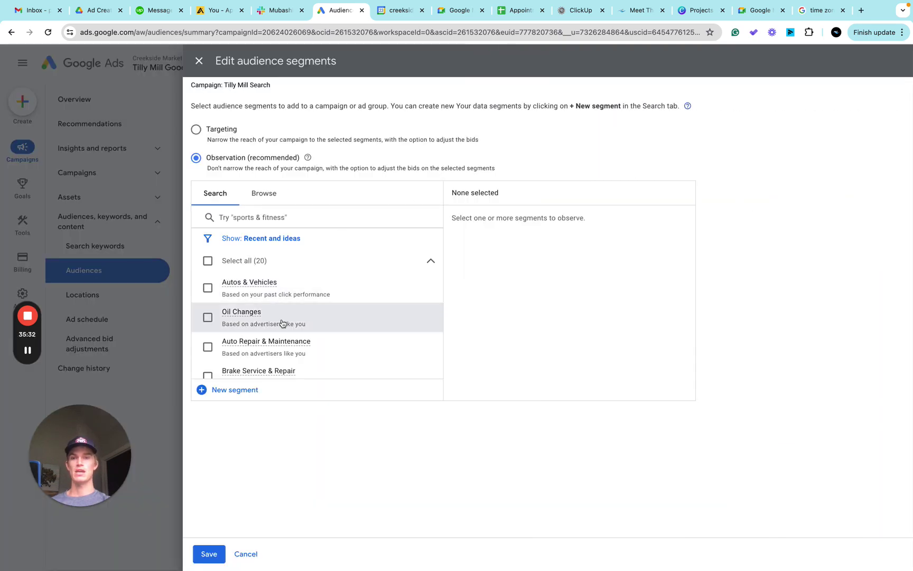
{"action": "scroll", "coordinate": [283, 322], "scroll_direction": "down", "scroll_amount": 3}
{"action": "scroll", "coordinate": [283, 322], "scroll_direction": "up", "scroll_amount": 3}
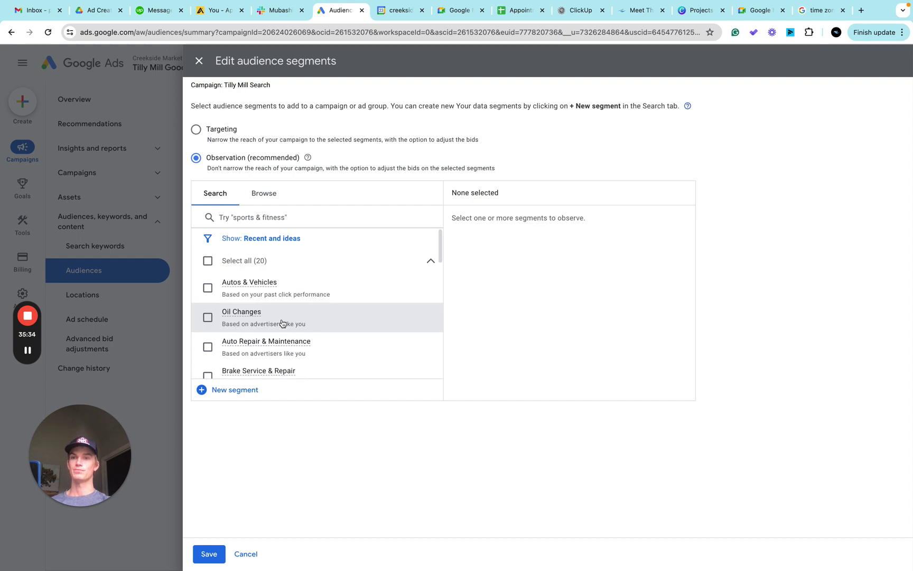
{"action": "scroll", "coordinate": [283, 308], "scroll_direction": "down", "scroll_amount": 5}
{"action": "scroll", "coordinate": [283, 306], "scroll_direction": "down", "scroll_amount": 9}
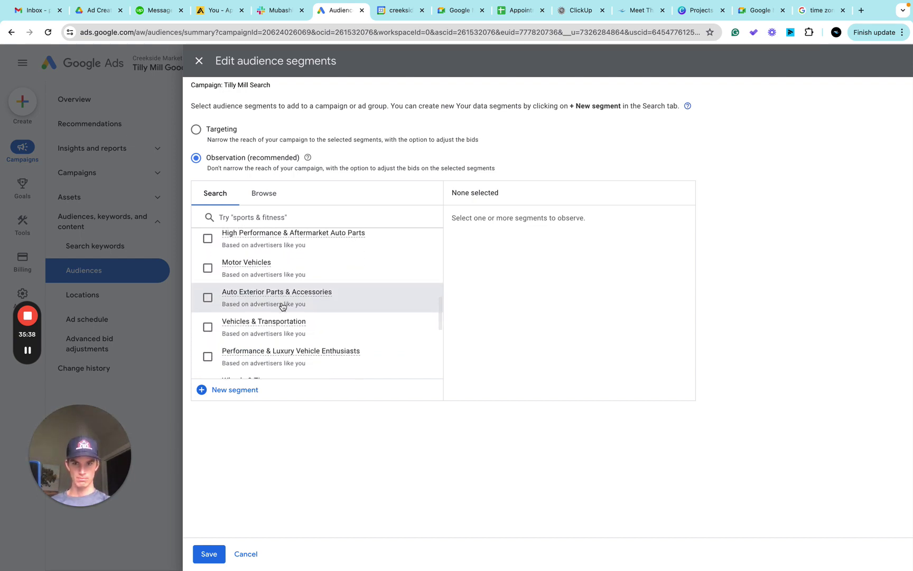
{"action": "scroll", "coordinate": [283, 307], "scroll_direction": "down", "scroll_amount": 10}
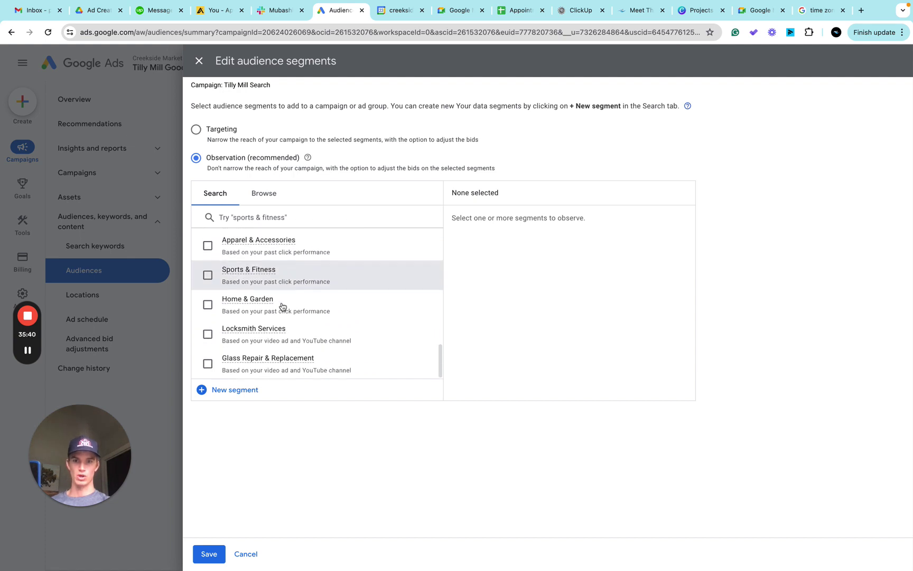
{"action": "scroll", "coordinate": [283, 307], "scroll_direction": "up", "scroll_amount": 20}
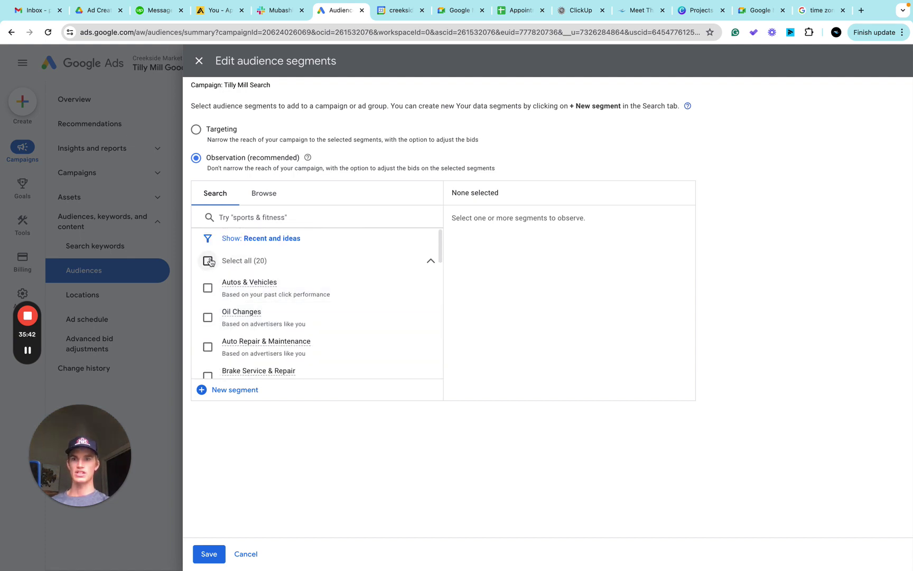
{"action": "left_click", "coordinate": [208, 261]}
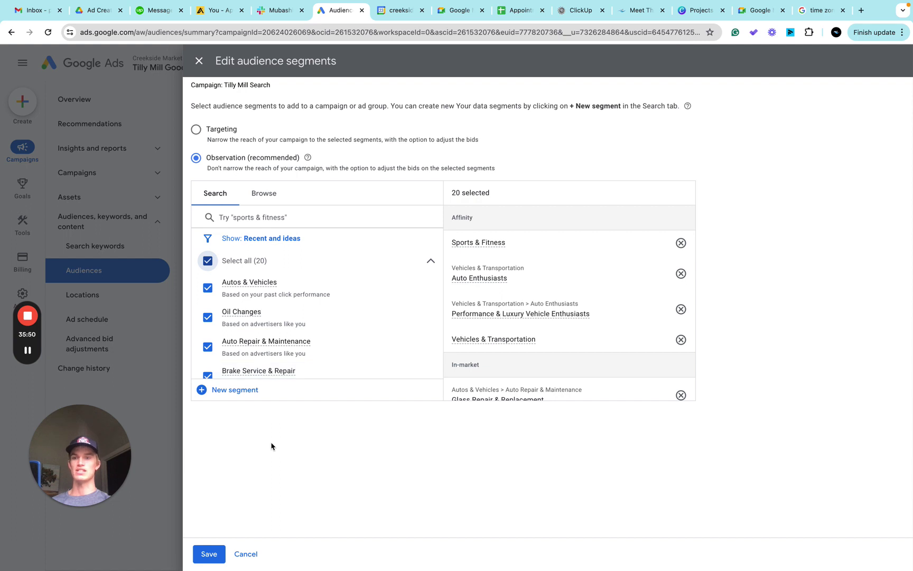
{"action": "left_click", "coordinate": [209, 555]}
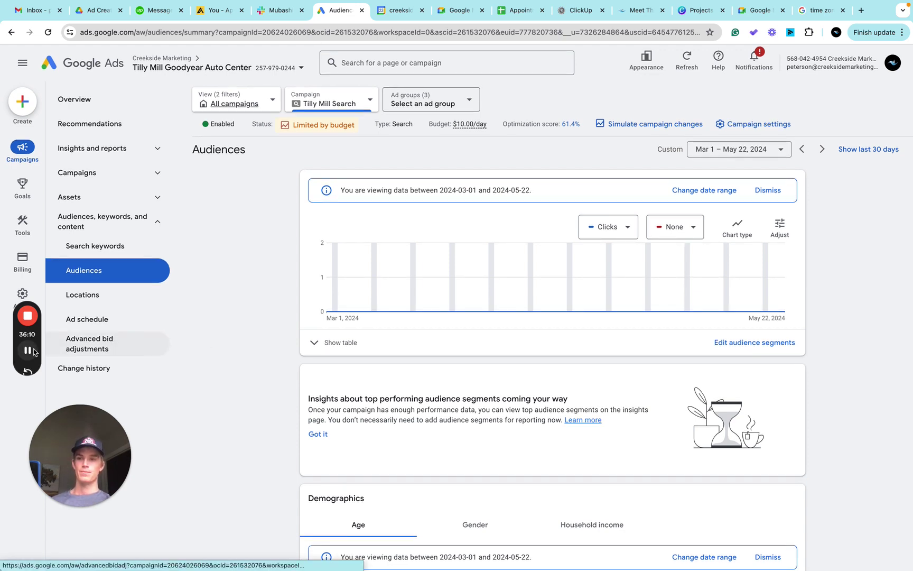
- Check when and where the Tilly Mill Search ads showed, by day and hour and by placement
{"action": "mouse_move", "coordinate": [29, 353]}
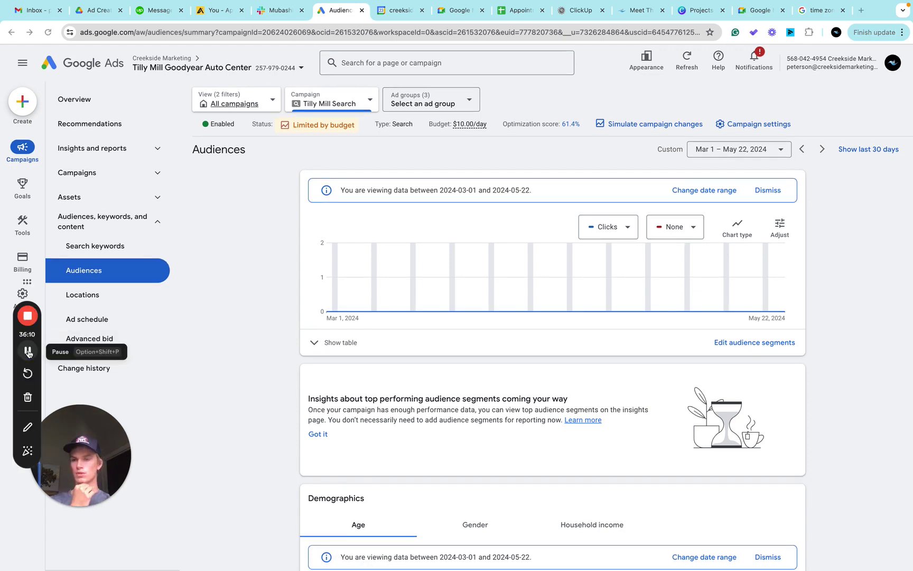
{"action": "left_click", "coordinate": [154, 152]}
{"action": "left_click", "coordinate": [117, 245]}
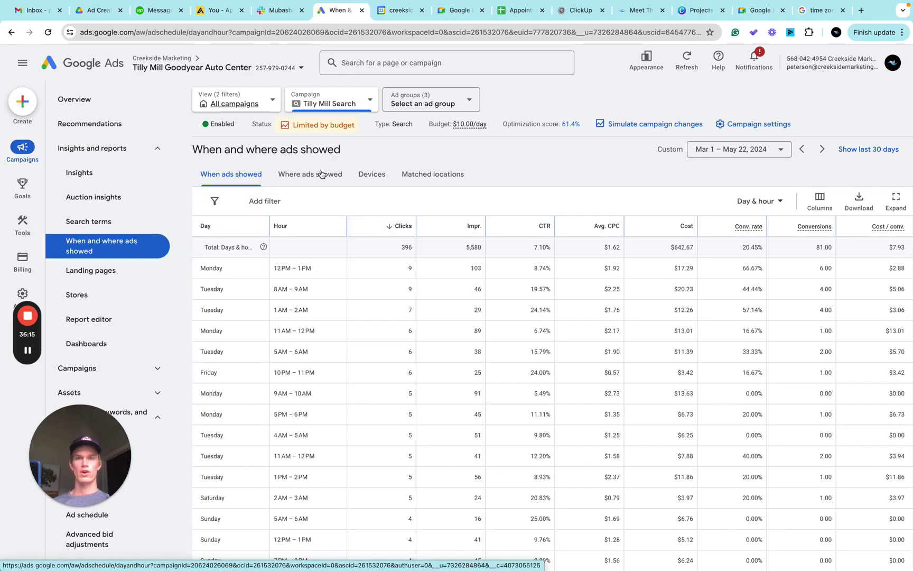
{"action": "left_click", "coordinate": [321, 175]}
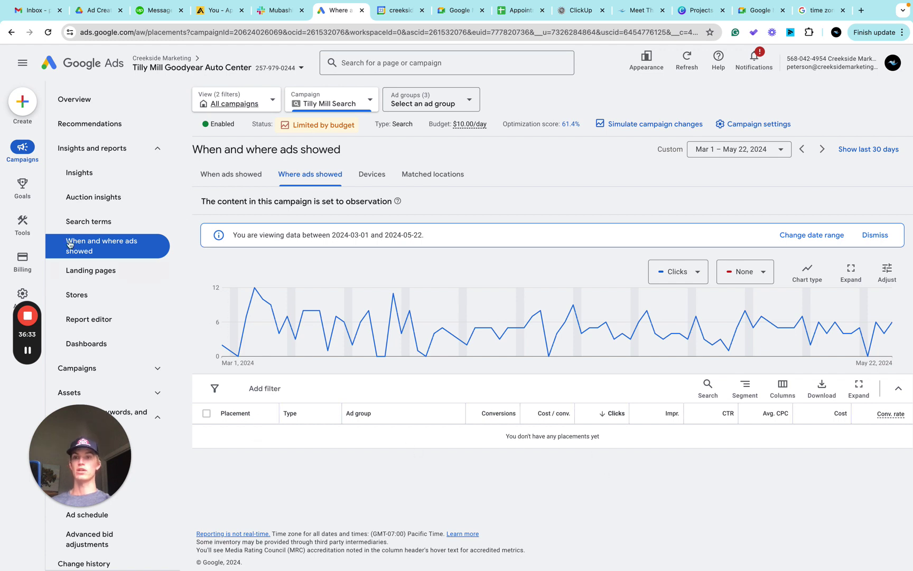
- Switch to the Auto Repair Service Center campaign and examine the breakdown of its conversions
{"action": "left_click", "coordinate": [251, 102]}
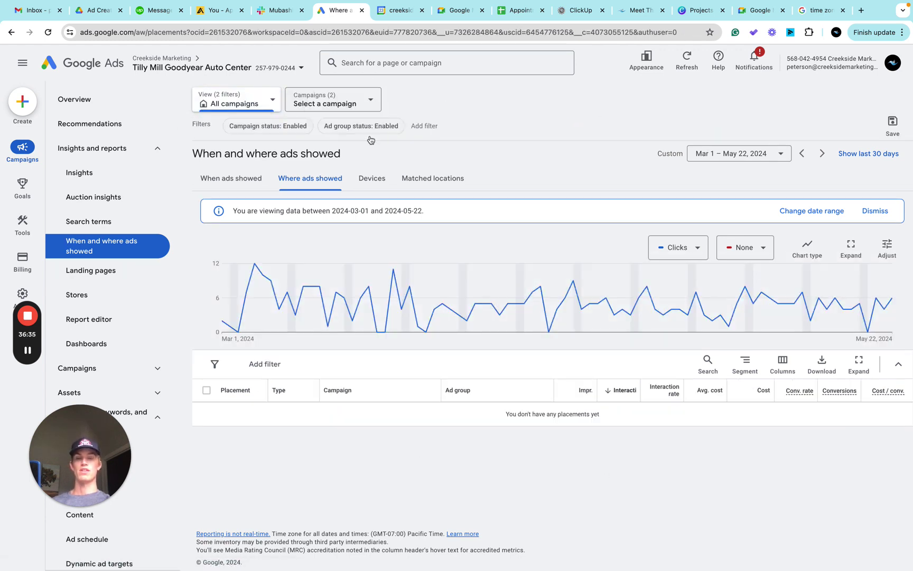
{"action": "left_click", "coordinate": [346, 104]}
{"action": "left_click", "coordinate": [376, 198]}
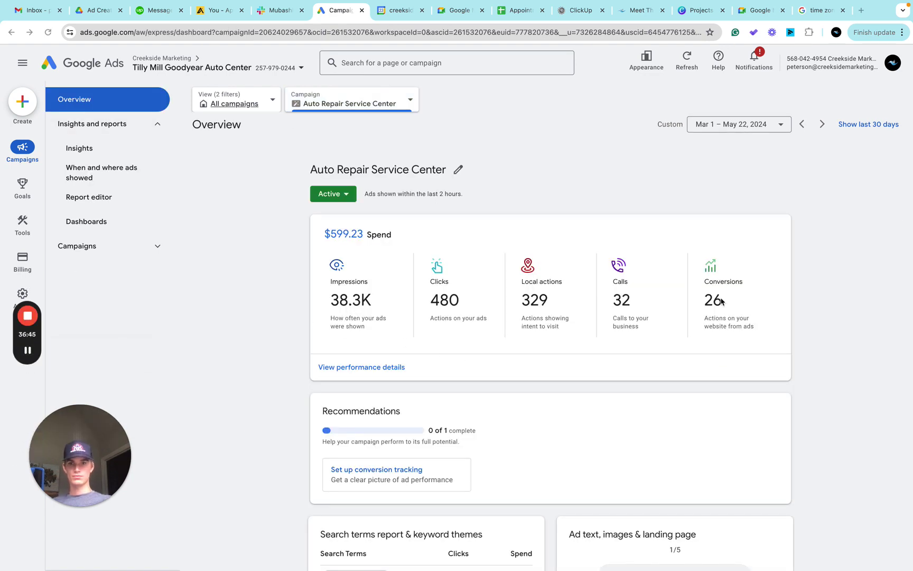
{"action": "scroll", "coordinate": [538, 296], "scroll_direction": "down", "scroll_amount": 2}
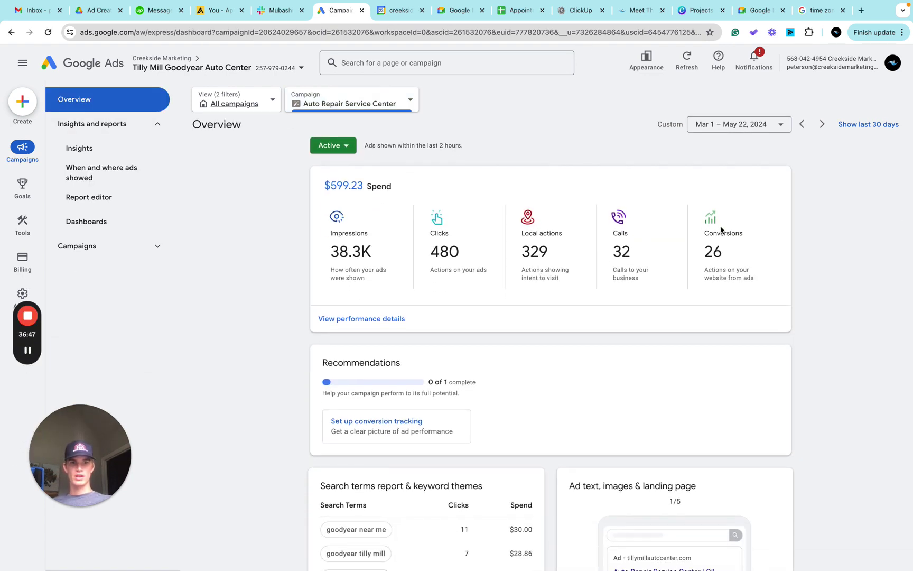
{"action": "left_click", "coordinate": [716, 250]}
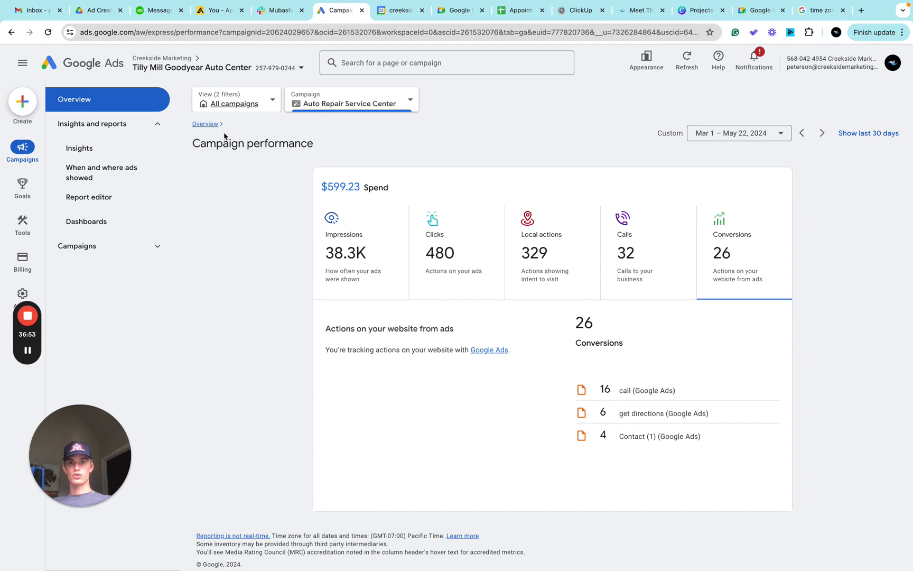
- Return to the Auto Repair Service Center campaign overview and open its full search terms report
{"action": "left_click", "coordinate": [205, 124]}
{"action": "scroll", "coordinate": [466, 411], "scroll_direction": "down", "scroll_amount": 2}
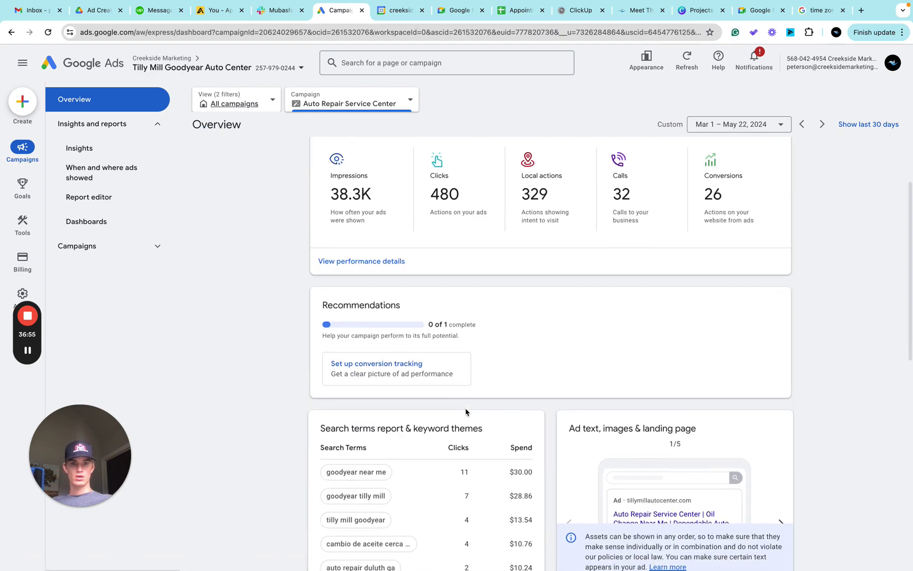
{"action": "scroll", "coordinate": [466, 412], "scroll_direction": "down", "scroll_amount": 2}
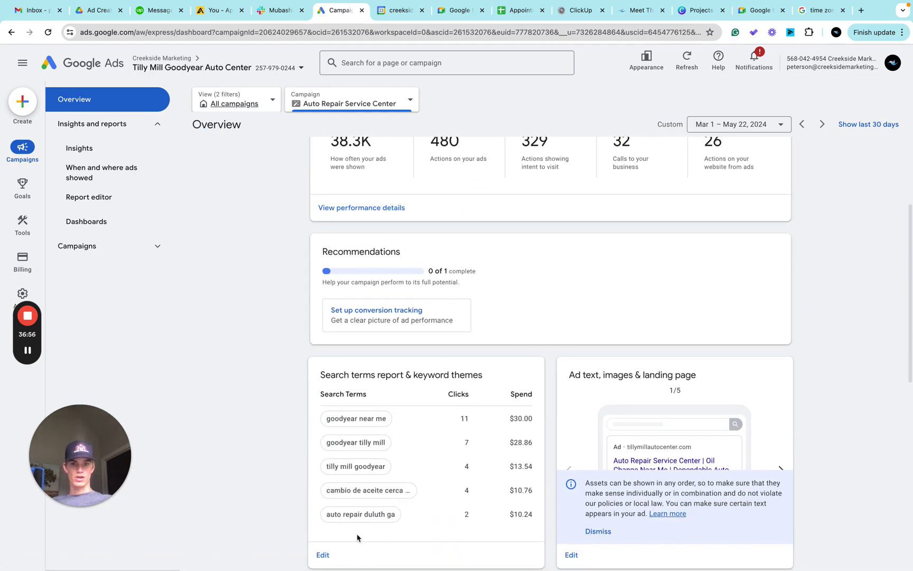
{"action": "left_click", "coordinate": [323, 554]}
{"action": "scroll", "coordinate": [477, 334], "scroll_direction": "down", "scroll_amount": 3}
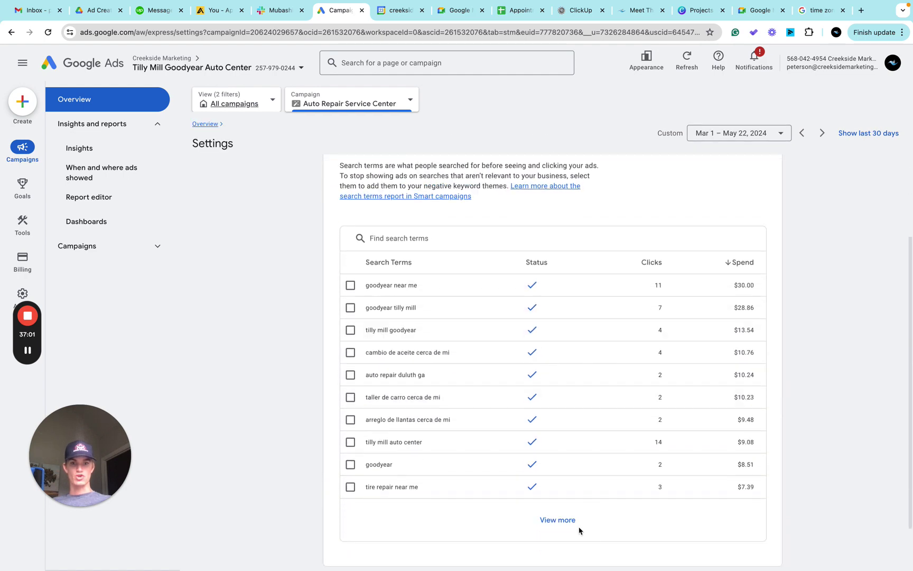
- Load more search terms in the report and examine their relevance, clicks and spend
{"action": "left_click", "coordinate": [568, 525]}
{"action": "scroll", "coordinate": [533, 405], "scroll_direction": "down", "scroll_amount": 4}
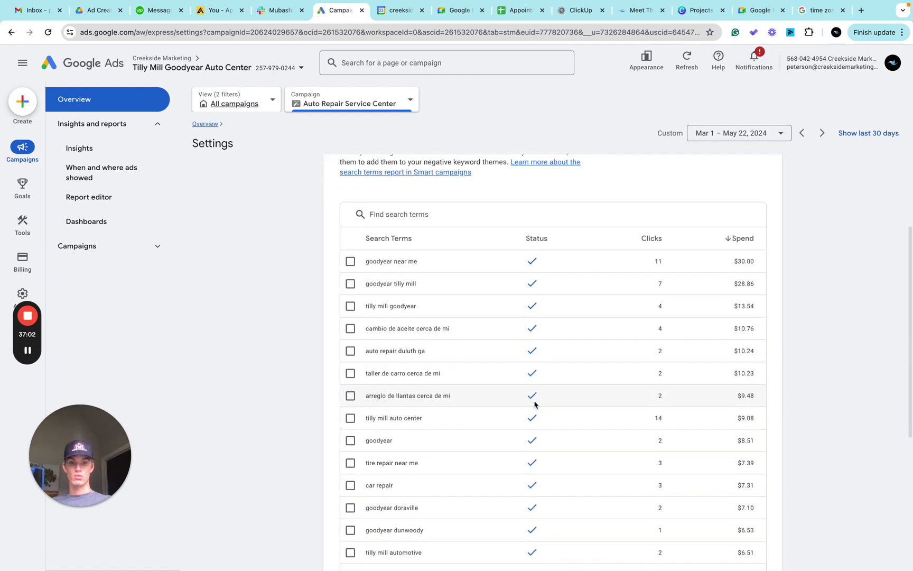
{"action": "scroll", "coordinate": [535, 402], "scroll_direction": "down", "scroll_amount": 2}
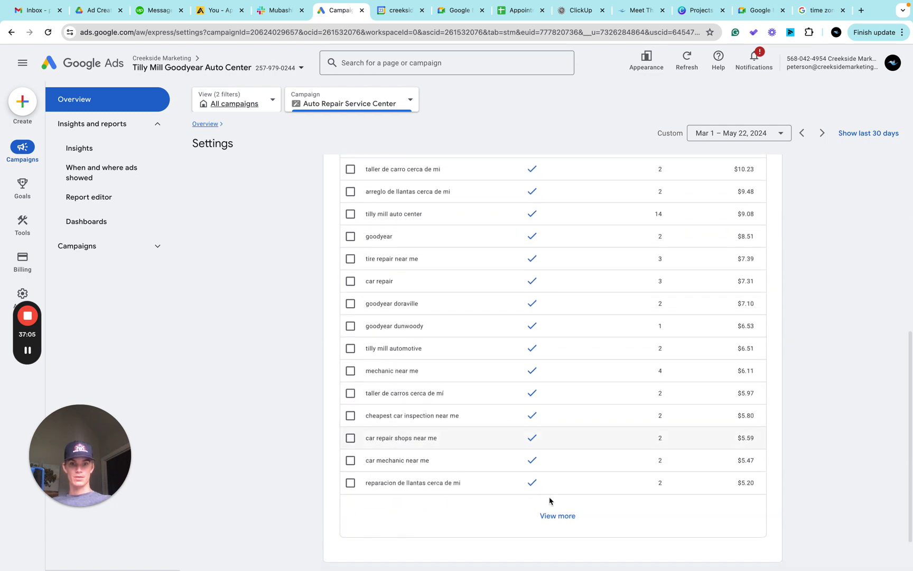
{"action": "left_click", "coordinate": [551, 517]}
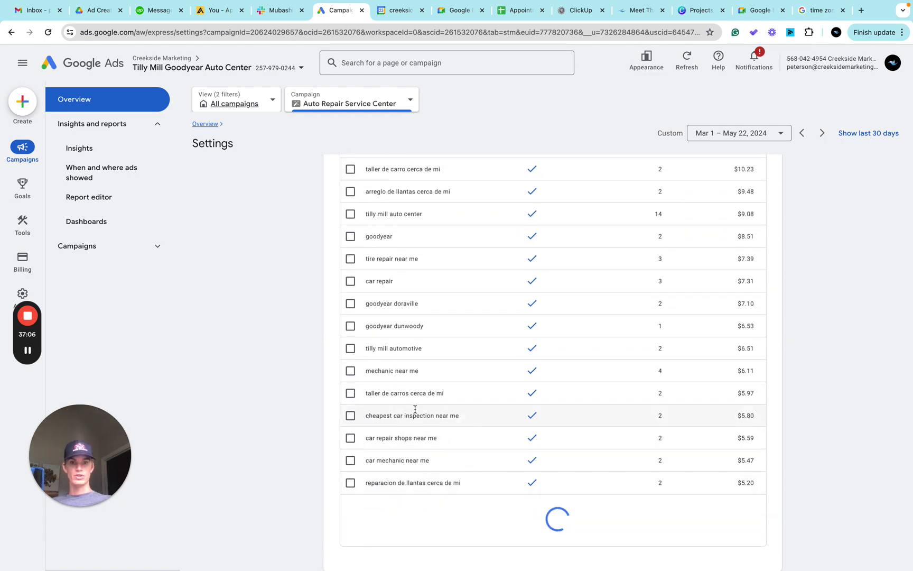
{"action": "scroll", "coordinate": [475, 413], "scroll_direction": "down", "scroll_amount": 3}
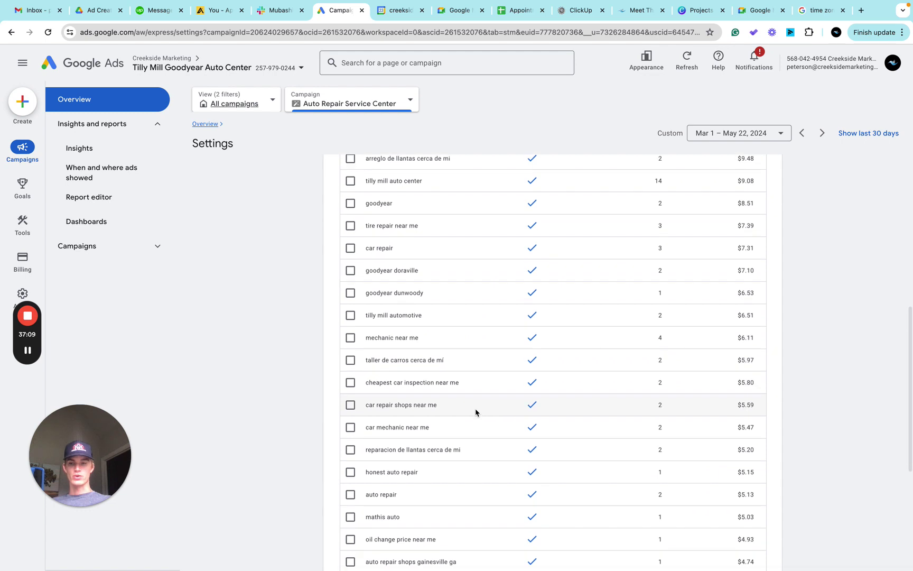
{"action": "scroll", "coordinate": [476, 413], "scroll_direction": "down", "scroll_amount": 3}
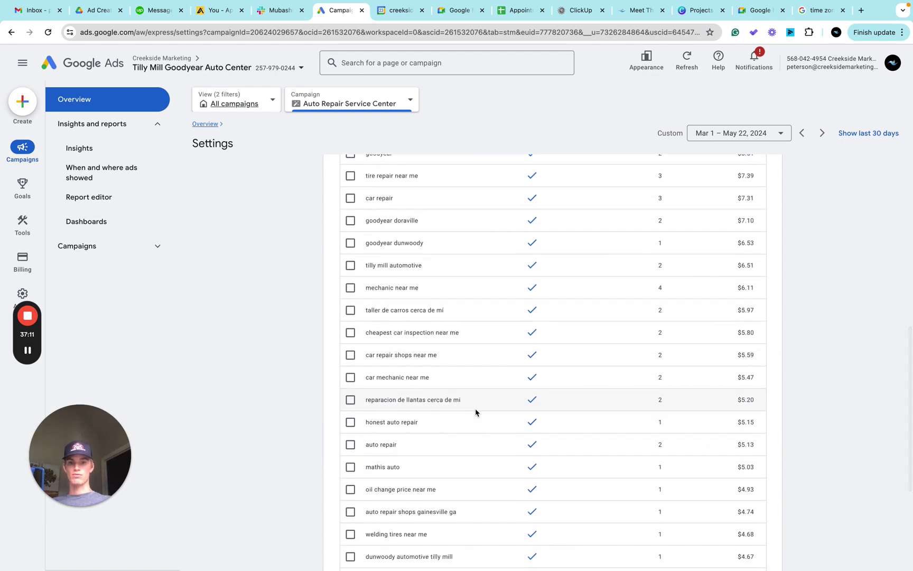
{"action": "scroll", "coordinate": [475, 412], "scroll_direction": "down", "scroll_amount": 2}
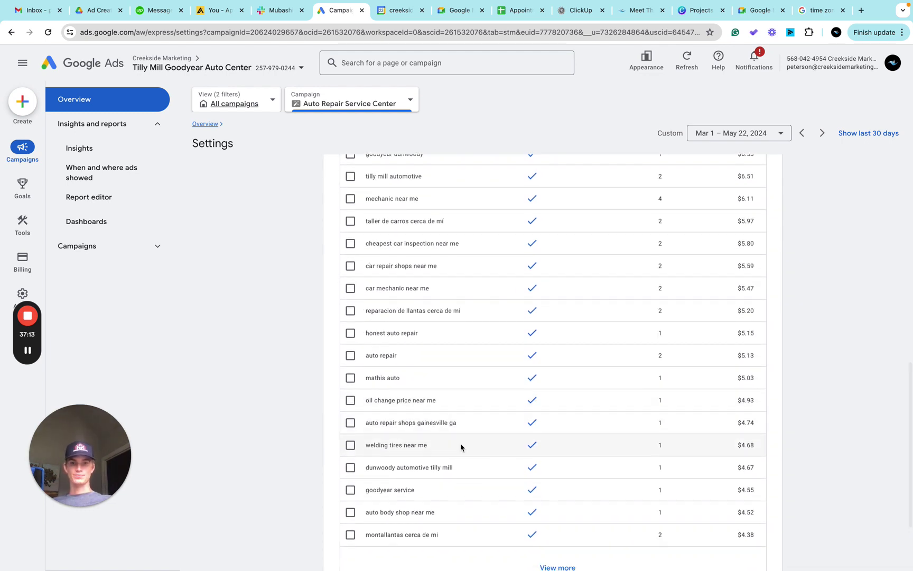
{"action": "left_click", "coordinate": [558, 513]}
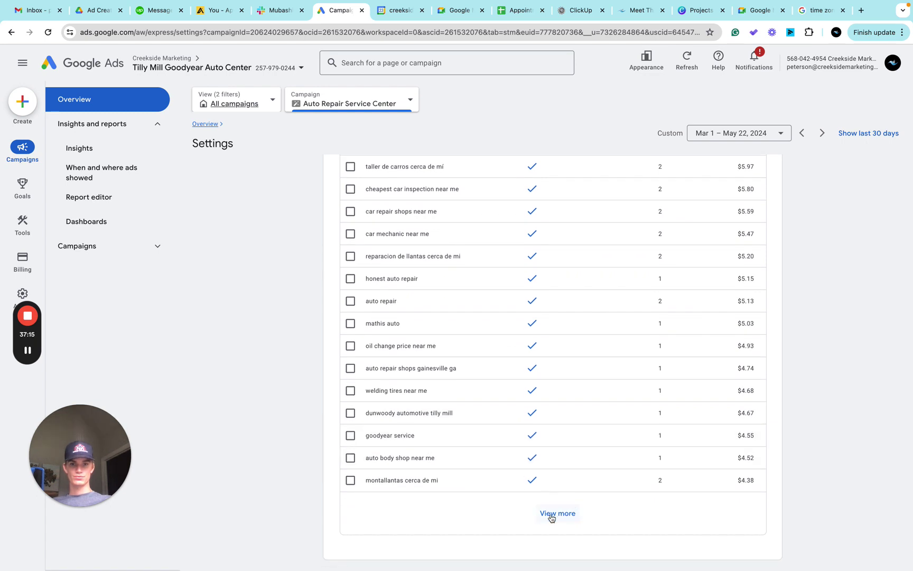
{"action": "scroll", "coordinate": [490, 412], "scroll_direction": "down", "scroll_amount": 2}
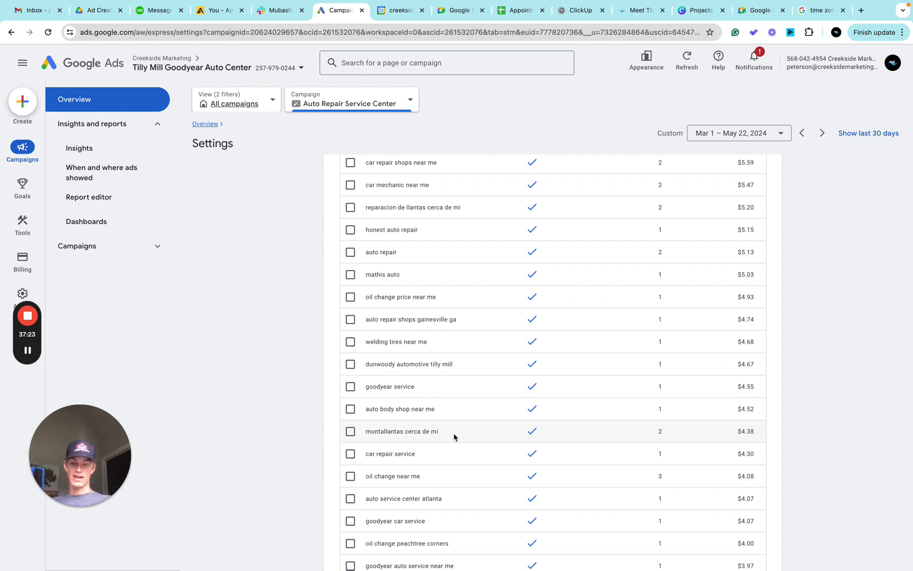
{"action": "scroll", "coordinate": [454, 436], "scroll_direction": "down", "scroll_amount": 3}
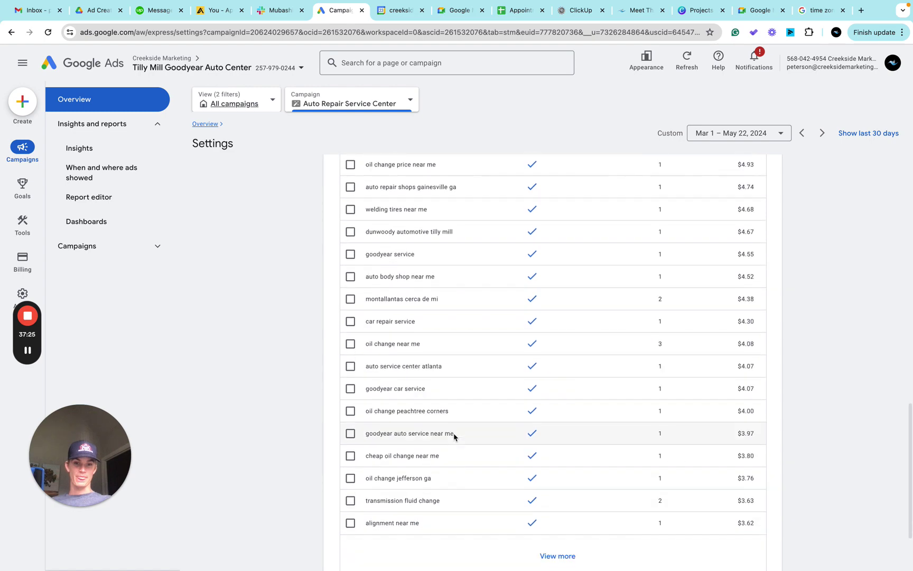
{"action": "scroll", "coordinate": [454, 436], "scroll_direction": "up", "scroll_amount": 10}
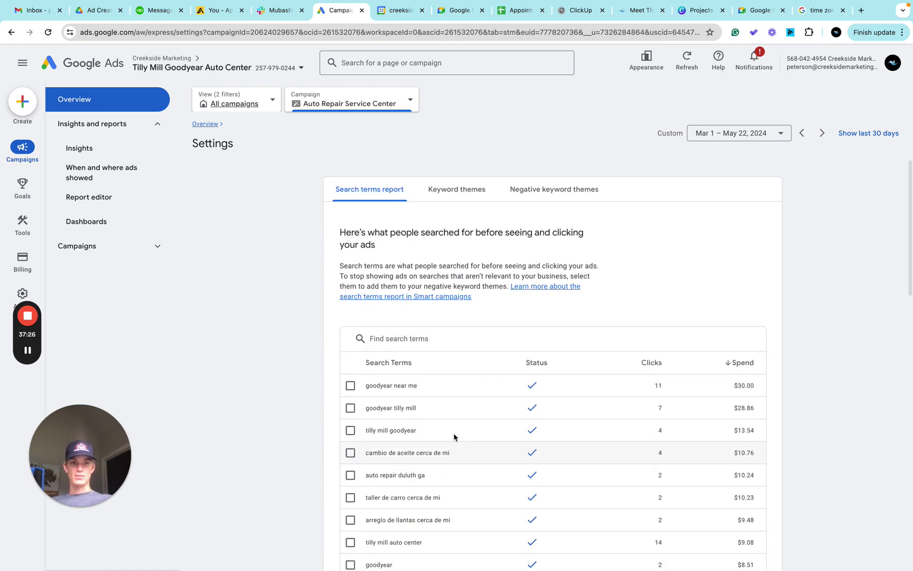
- Go back to the campaign overview, dismiss the location report tip and open the budget and ad schedule settings
{"action": "left_click", "coordinate": [209, 124]}
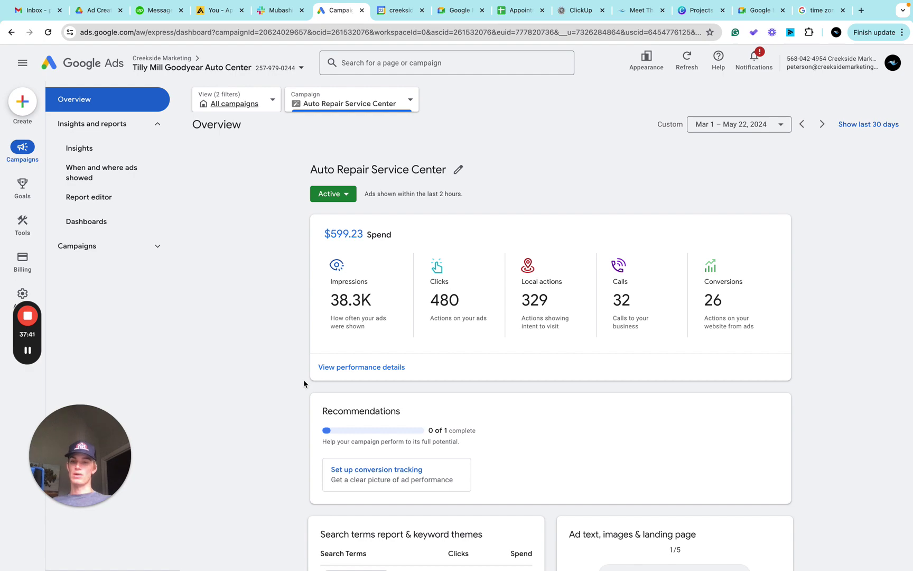
{"action": "scroll", "coordinate": [729, 432], "scroll_direction": "down", "scroll_amount": 5}
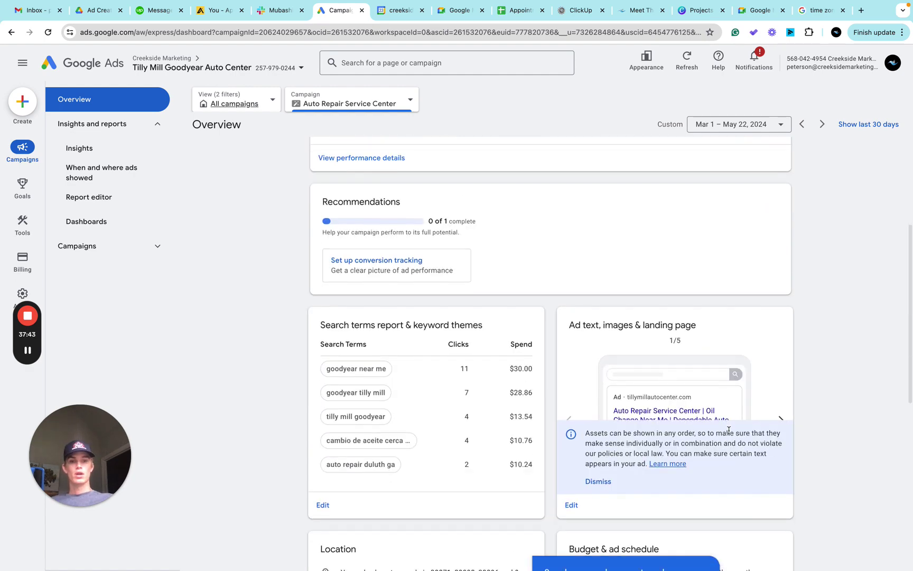
{"action": "scroll", "coordinate": [730, 434], "scroll_direction": "down", "scroll_amount": 2}
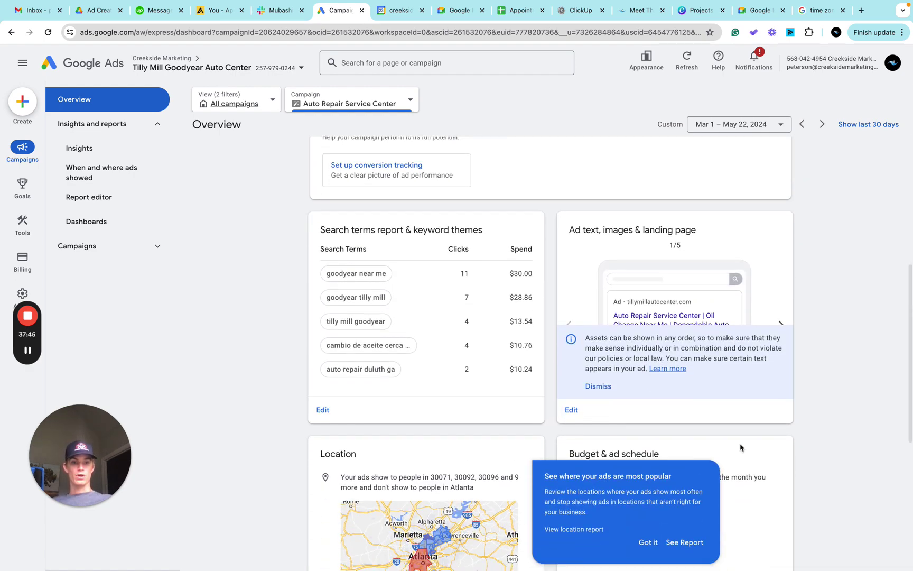
{"action": "scroll", "coordinate": [740, 447], "scroll_direction": "down", "scroll_amount": 1}
{"action": "left_click", "coordinate": [646, 439]}
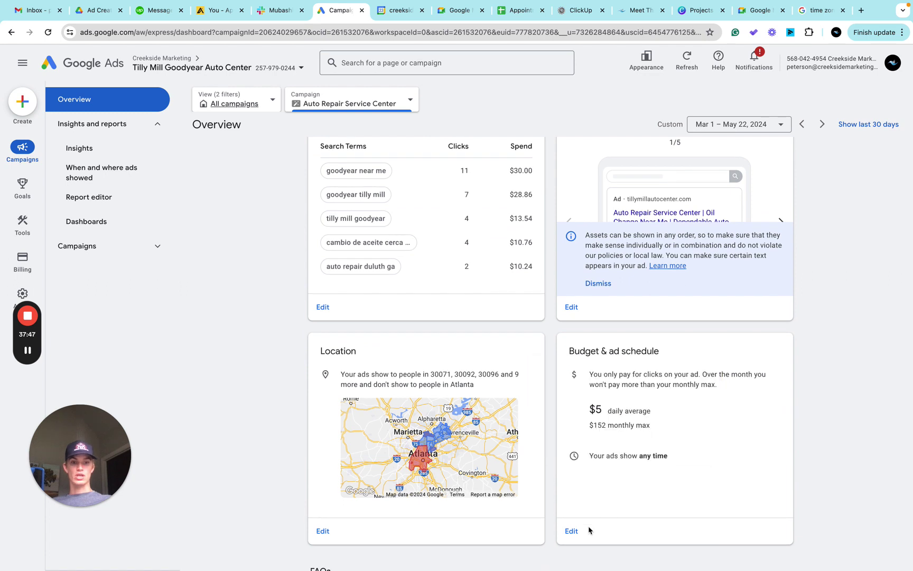
{"action": "left_click", "coordinate": [570, 532]}
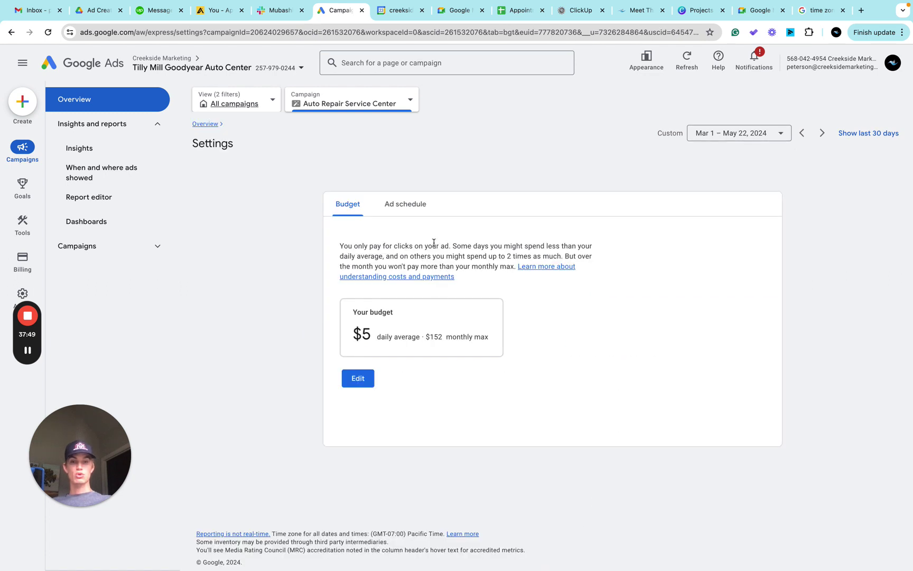
- Change the campaign's ad schedule to Business hours and save it
{"action": "left_click", "coordinate": [408, 207]}
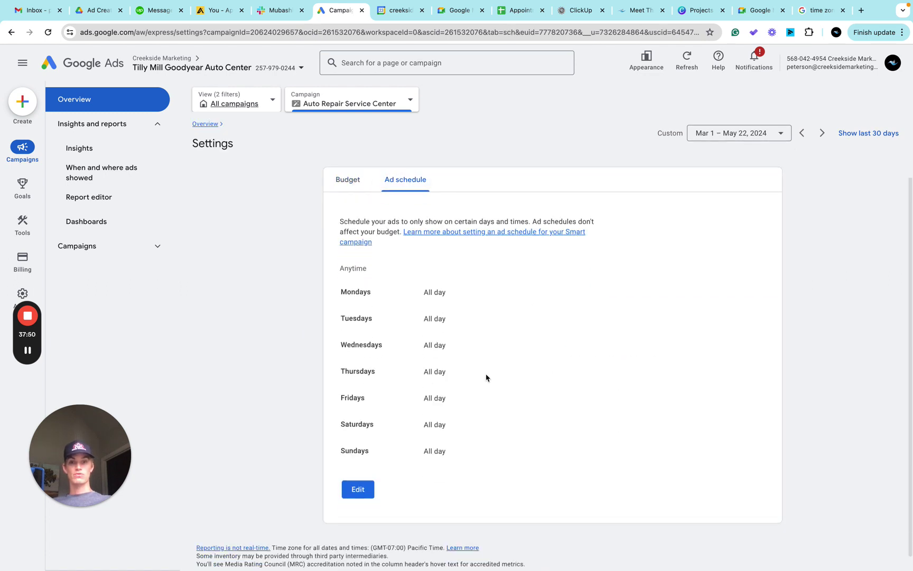
{"action": "left_click", "coordinate": [358, 486]}
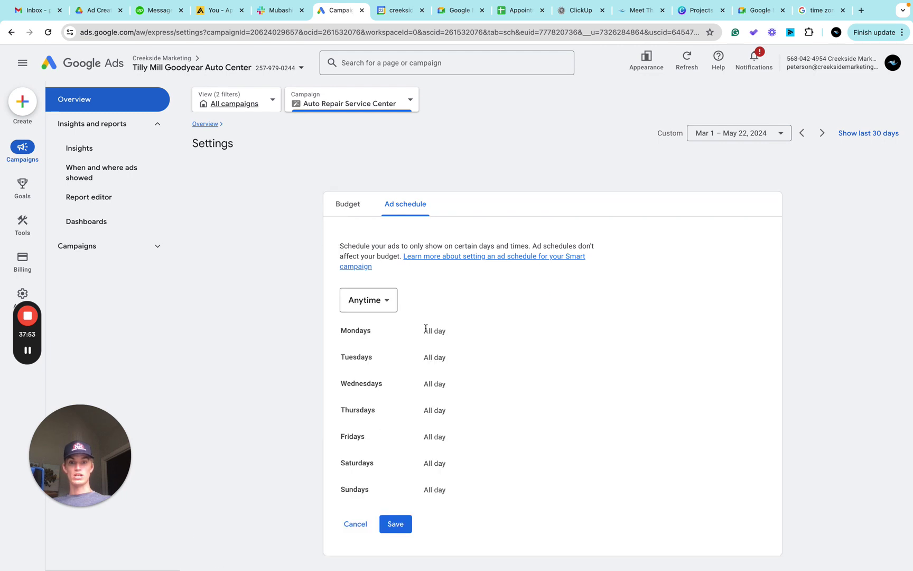
{"action": "left_click", "coordinate": [368, 300]}
{"action": "left_click", "coordinate": [393, 336]}
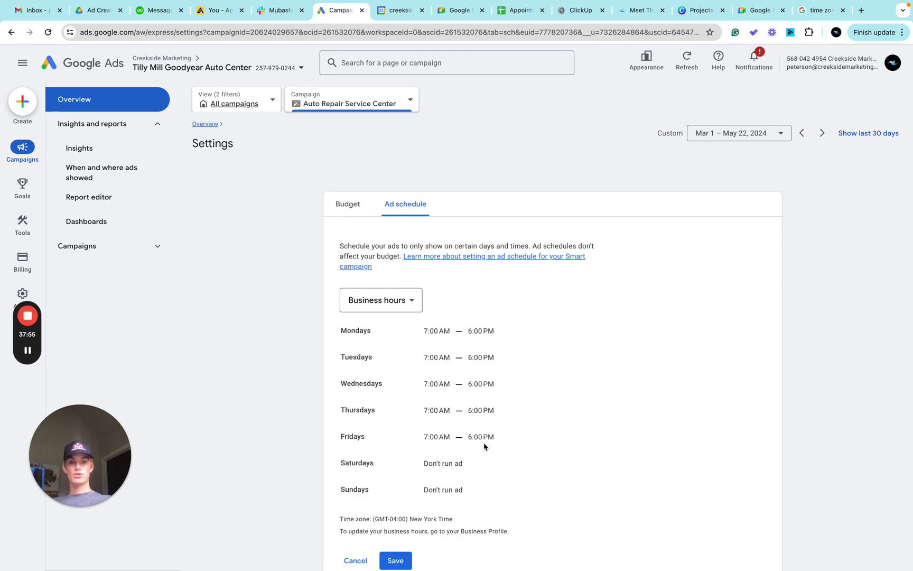
{"action": "scroll", "coordinate": [484, 446], "scroll_direction": "down", "scroll_amount": 1}
{"action": "left_click", "coordinate": [398, 510]}
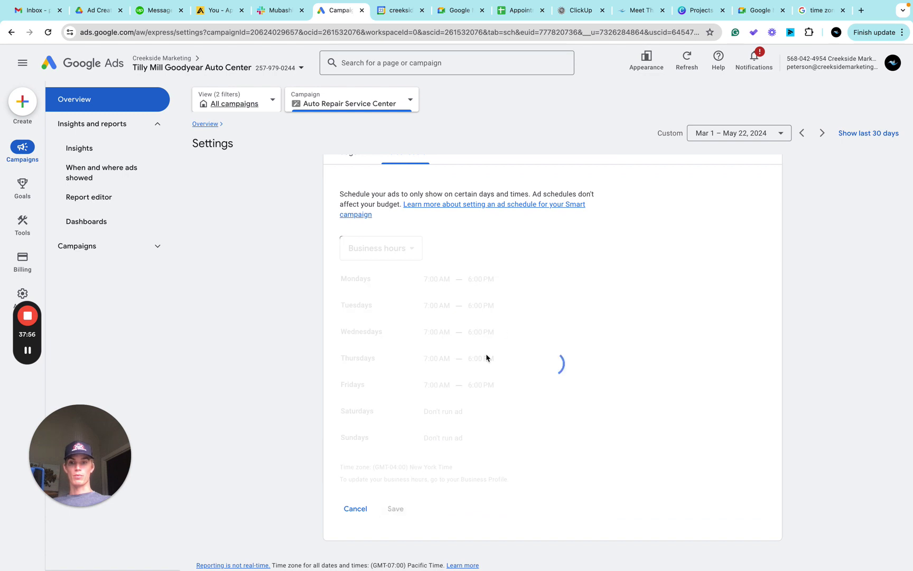
{"action": "scroll", "coordinate": [435, 369], "scroll_direction": "up", "scroll_amount": 1}
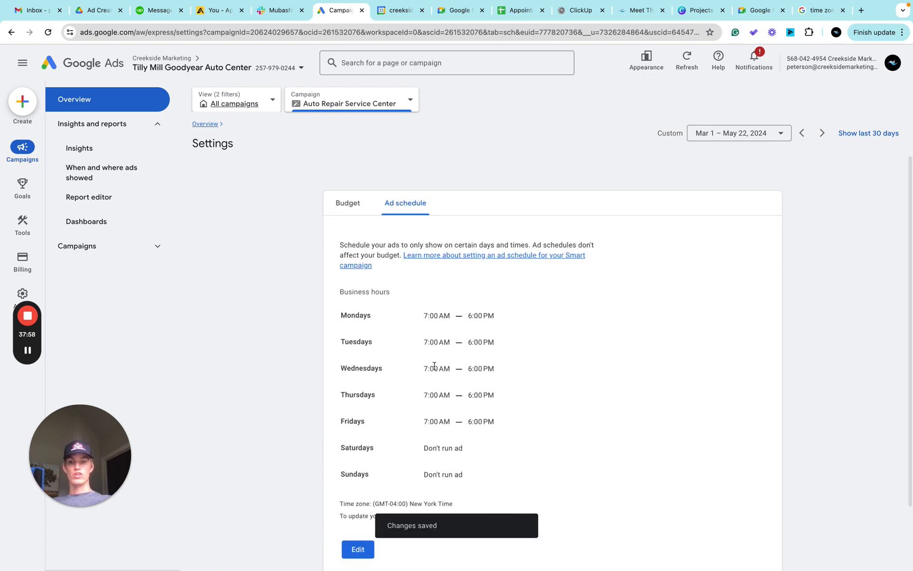
- Check the campaign's budget and review the search terms, ad, location and ad schedule summaries on its overview
{"action": "left_click", "coordinate": [347, 201]}
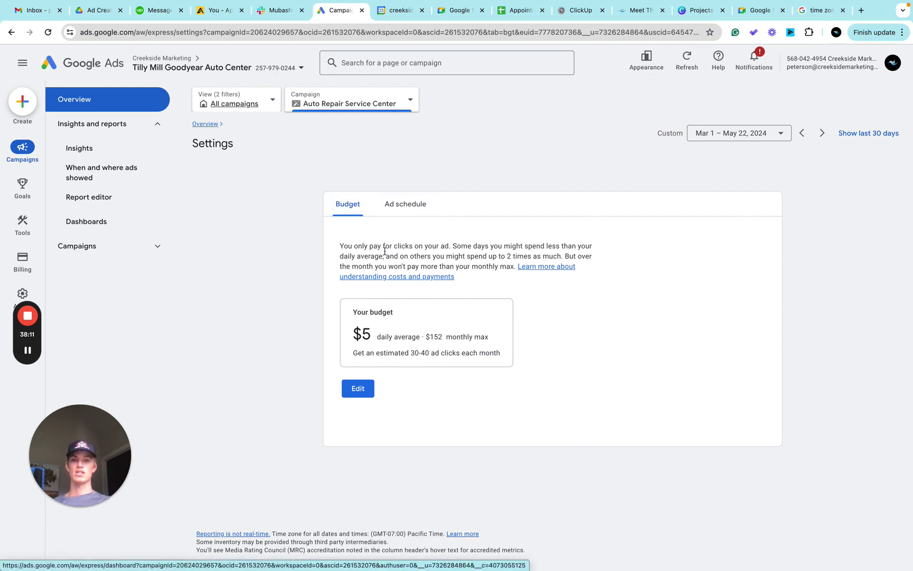
{"action": "left_click", "coordinate": [216, 126]}
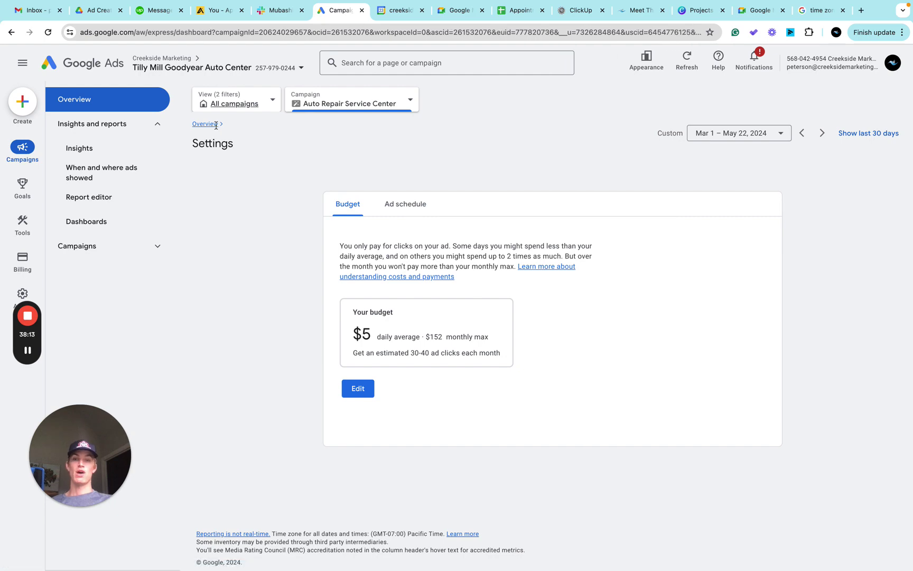
{"action": "scroll", "coordinate": [547, 290], "scroll_direction": "down", "scroll_amount": 2}
{"action": "scroll", "coordinate": [550, 290], "scroll_direction": "down", "scroll_amount": 1}
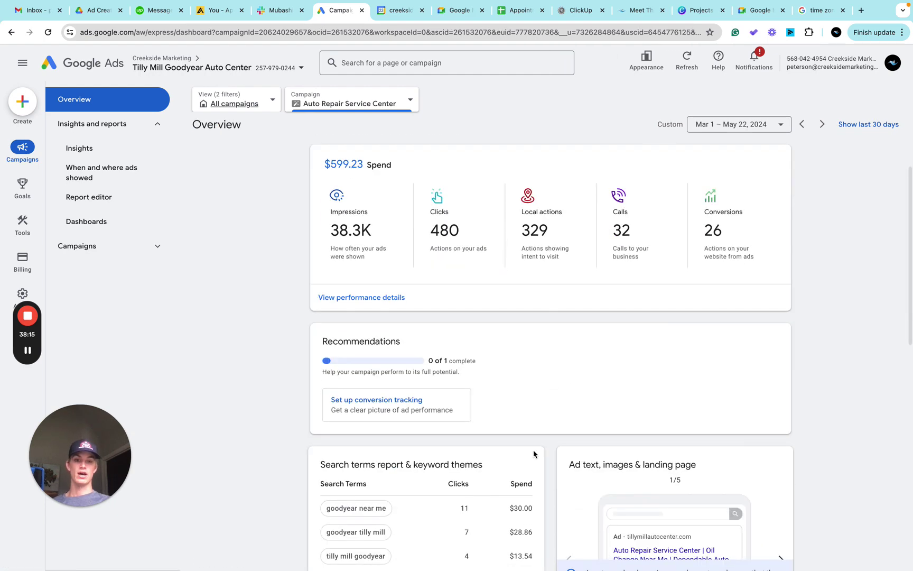
{"action": "scroll", "coordinate": [542, 415], "scroll_direction": "down", "scroll_amount": 3}
{"action": "scroll", "coordinate": [542, 414], "scroll_direction": "down", "scroll_amount": 2}
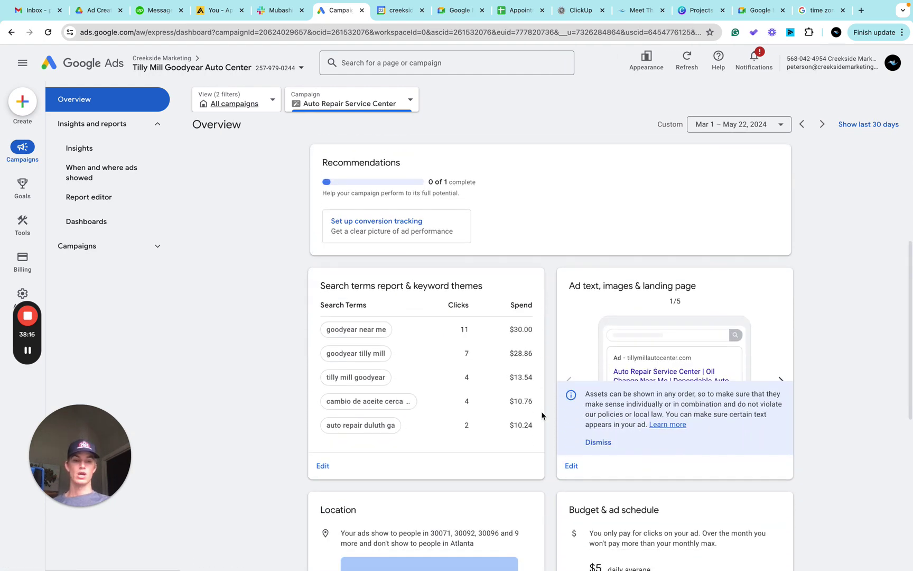
{"action": "scroll", "coordinate": [542, 414], "scroll_direction": "down", "scroll_amount": 1}
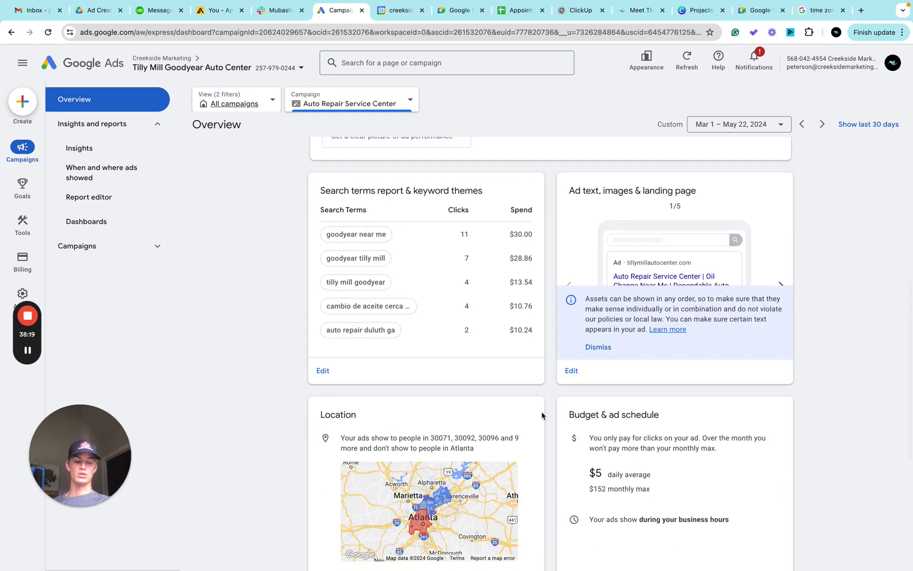
{"action": "scroll", "coordinate": [542, 415], "scroll_direction": "down", "scroll_amount": 1}
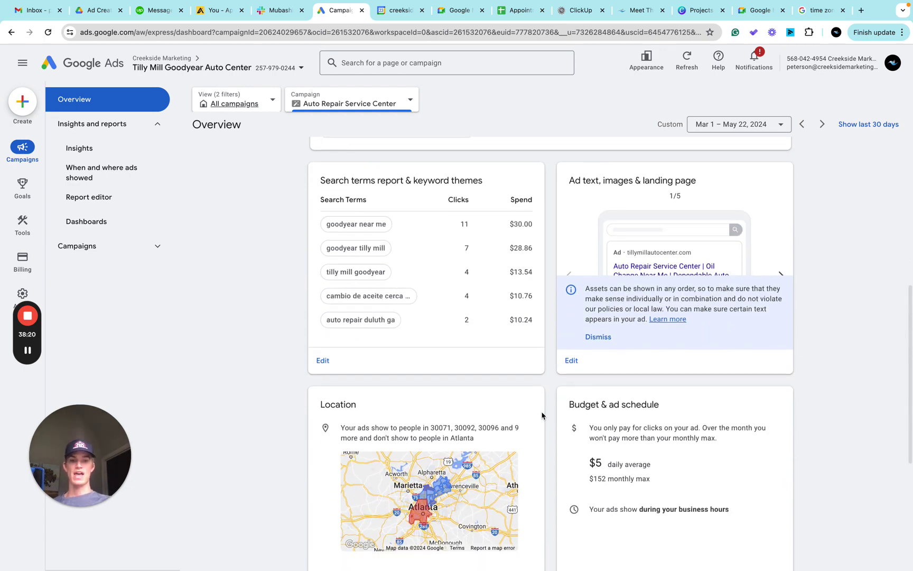
{"action": "scroll", "coordinate": [542, 415], "scroll_direction": "up", "scroll_amount": 1}
{"action": "scroll", "coordinate": [542, 415], "scroll_direction": "down", "scroll_amount": 1}
{"action": "scroll", "coordinate": [542, 415], "scroll_direction": "down", "scroll_amount": 1}
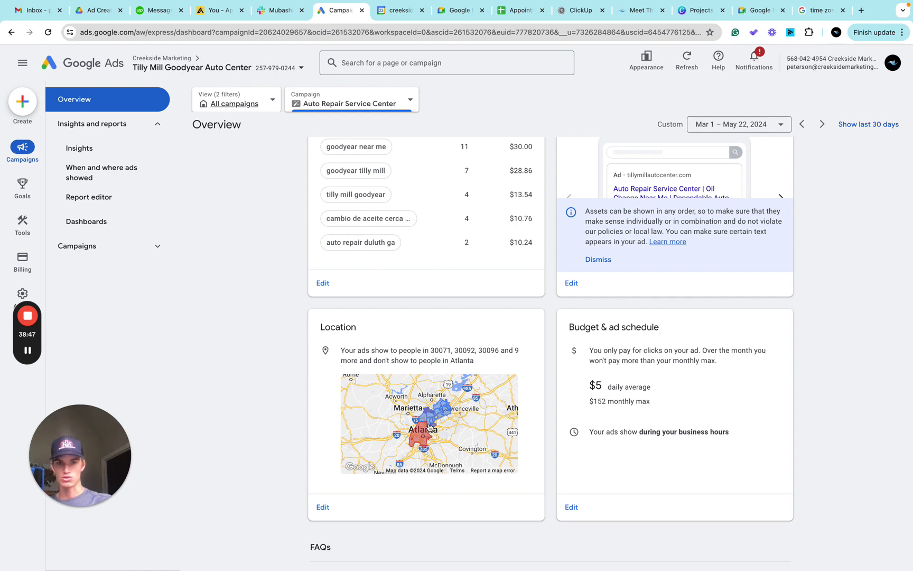
- Open the campaign's location settings for editing and remove Atlanta from the locations where ads don't show
{"action": "left_click", "coordinate": [322, 506]}
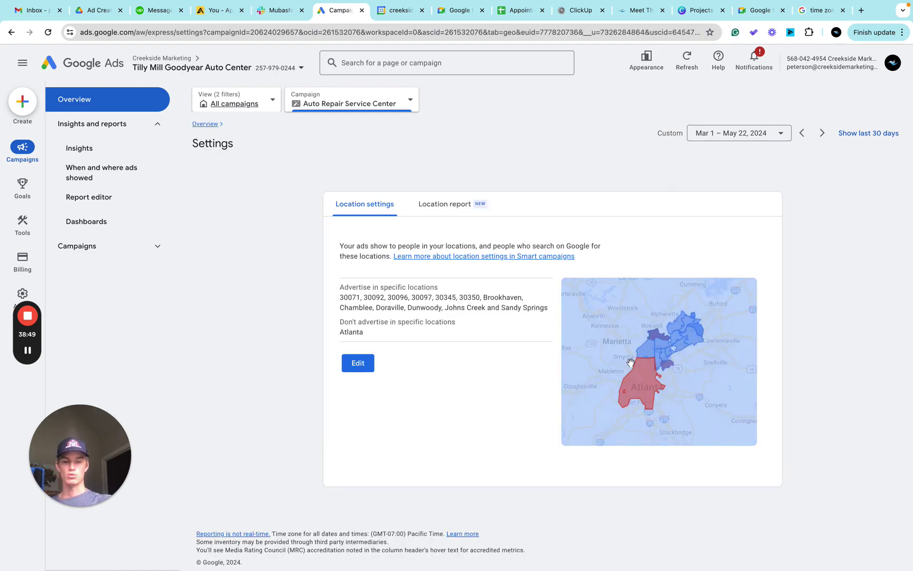
{"action": "left_click", "coordinate": [365, 363]}
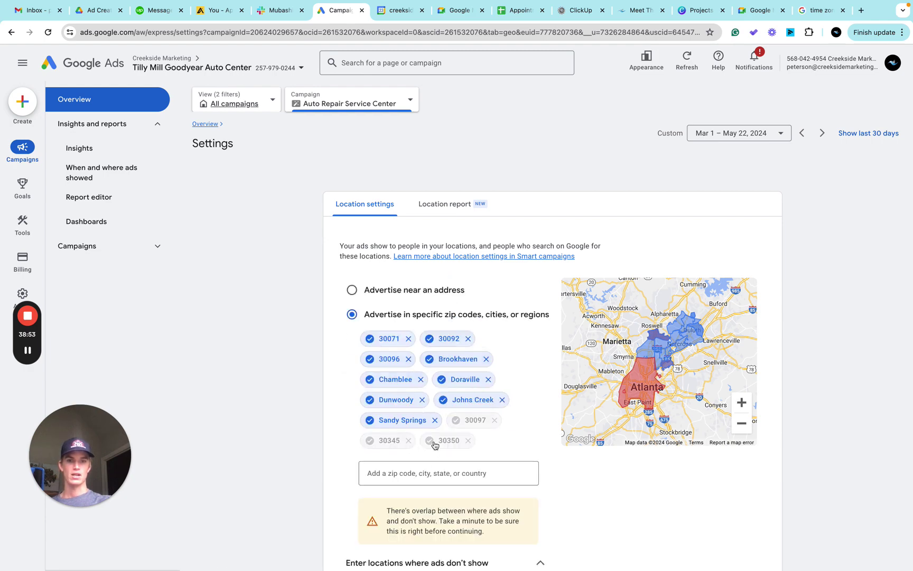
{"action": "scroll", "coordinate": [434, 441], "scroll_direction": "down", "scroll_amount": 2}
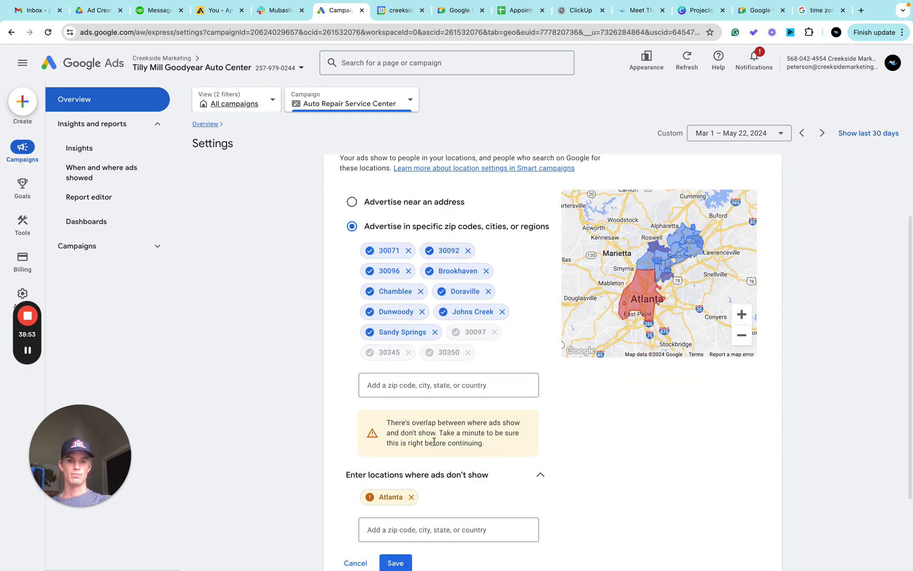
{"action": "left_click", "coordinate": [411, 497]}
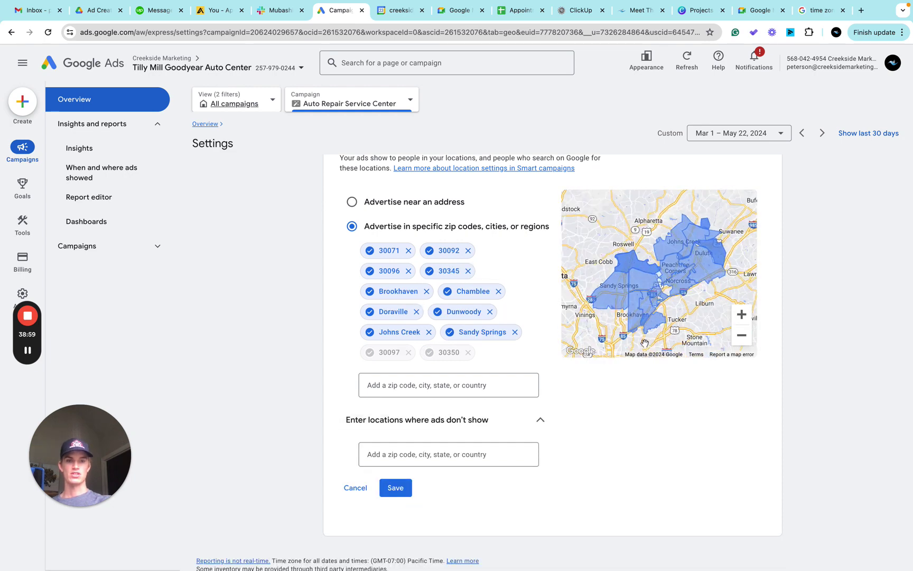
- Examine on the map how the targeted zip codes and cities cover the area around Atlanta
{"action": "scroll", "coordinate": [660, 288], "scroll_direction": "down", "scroll_amount": 3}
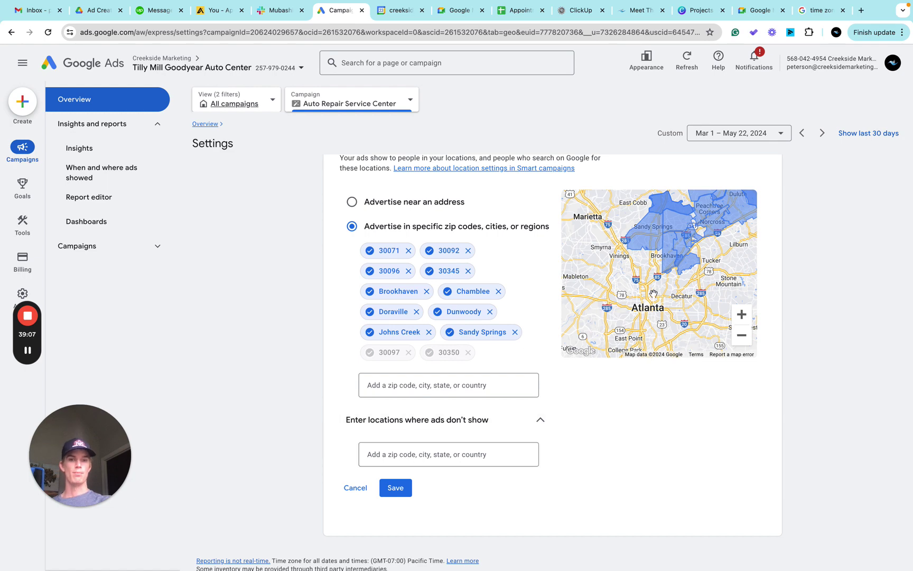
{"action": "left_click_drag", "start_coordinate": [644, 280], "coordinate": [630, 275]}
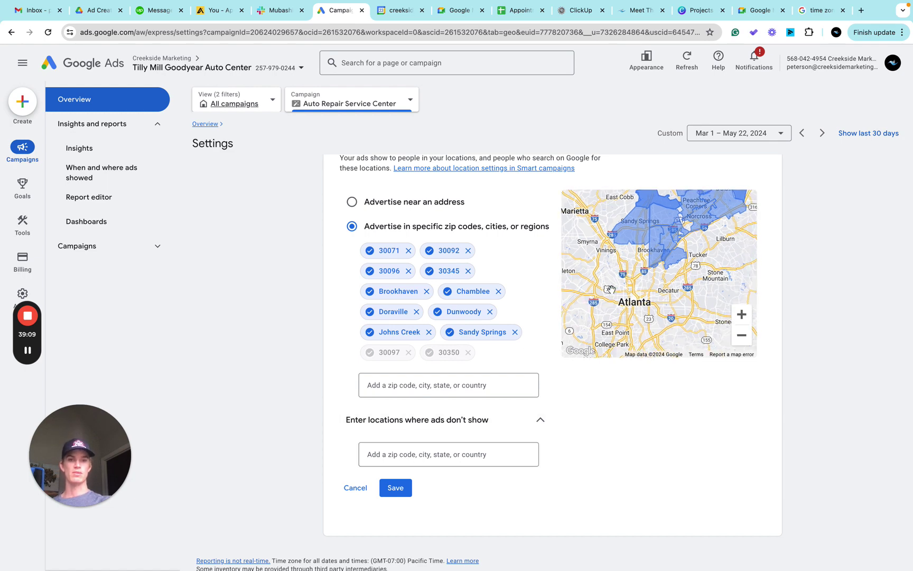
{"action": "left_click", "coordinate": [741, 335]}
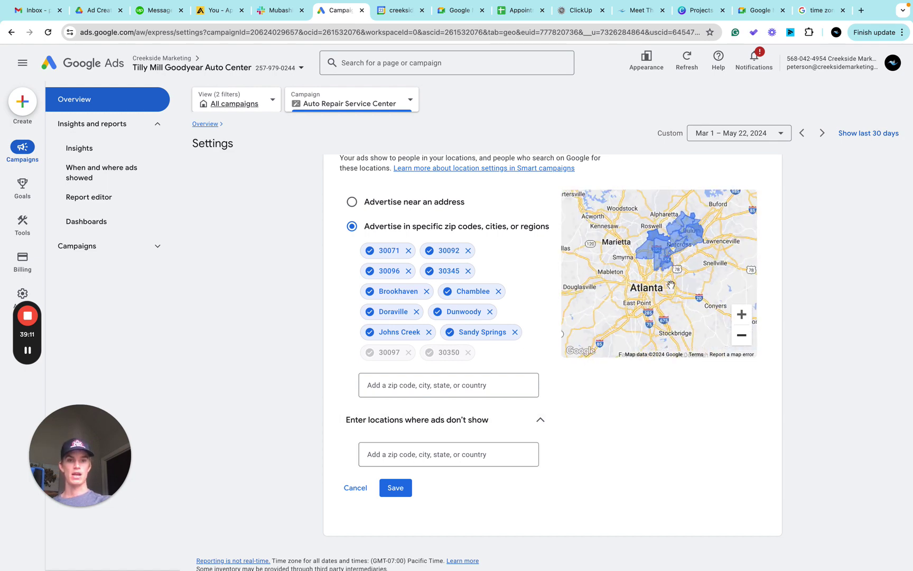
{"action": "left_click_drag", "start_coordinate": [663, 300], "coordinate": [662, 307]}
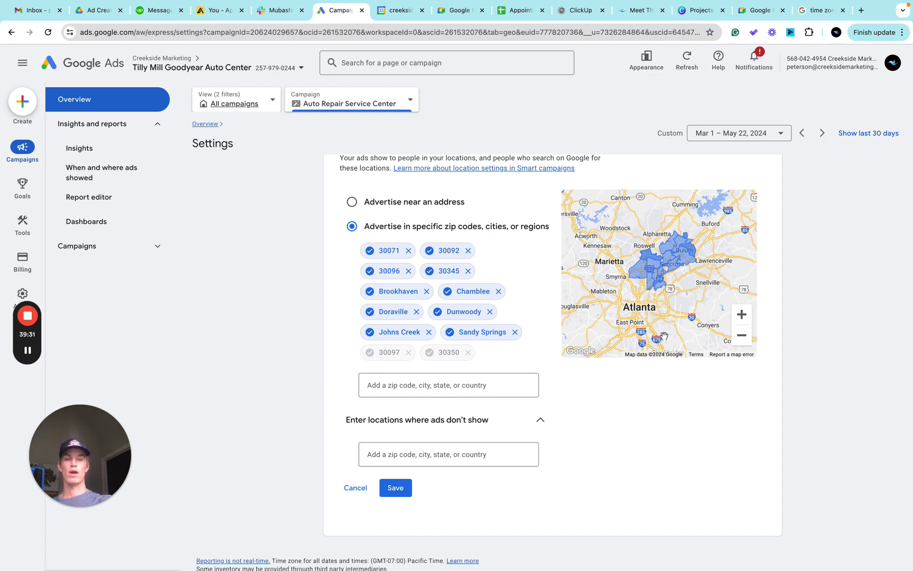
{"action": "left_click", "coordinate": [740, 335]}
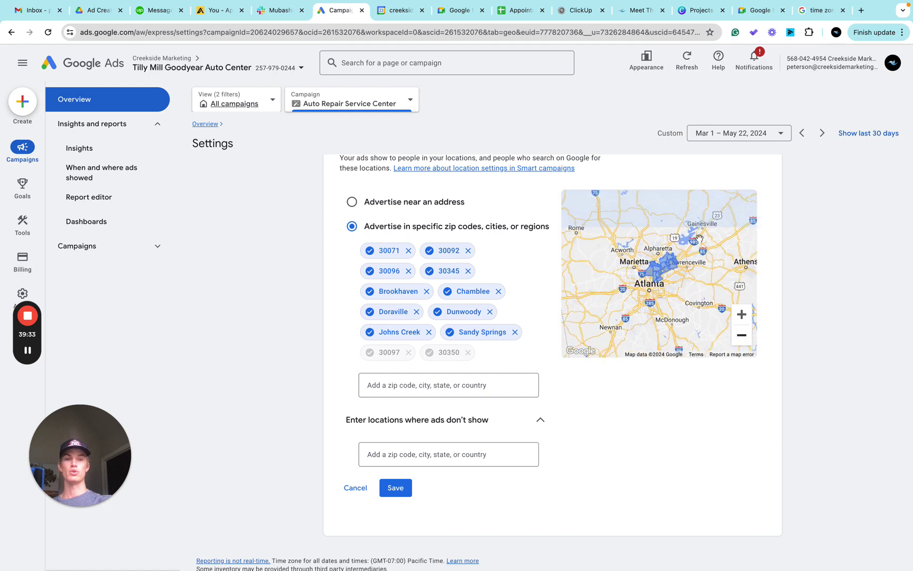
{"action": "left_click", "coordinate": [740, 338]}
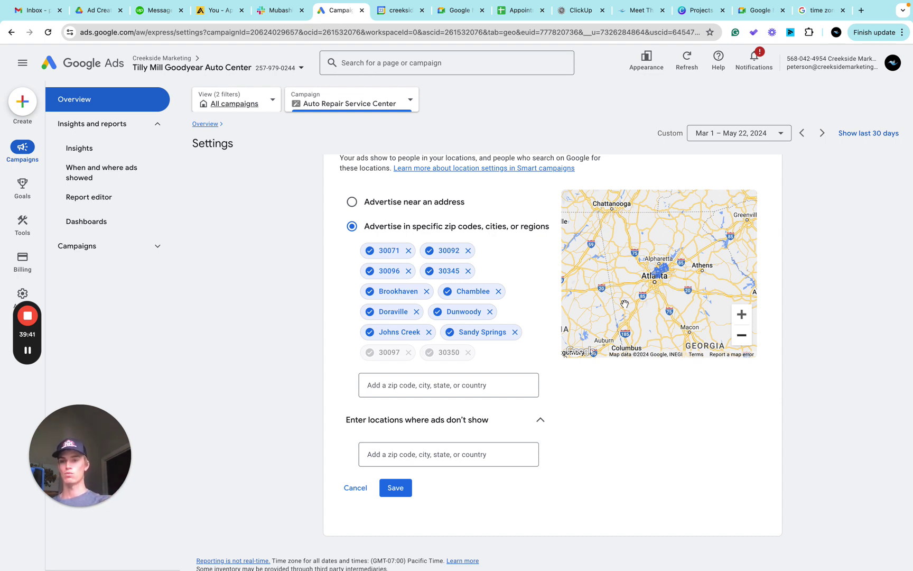
- Save the campaign's location settings and go back to its overview
{"action": "scroll", "coordinate": [623, 405], "scroll_direction": "down", "scroll_amount": 1}
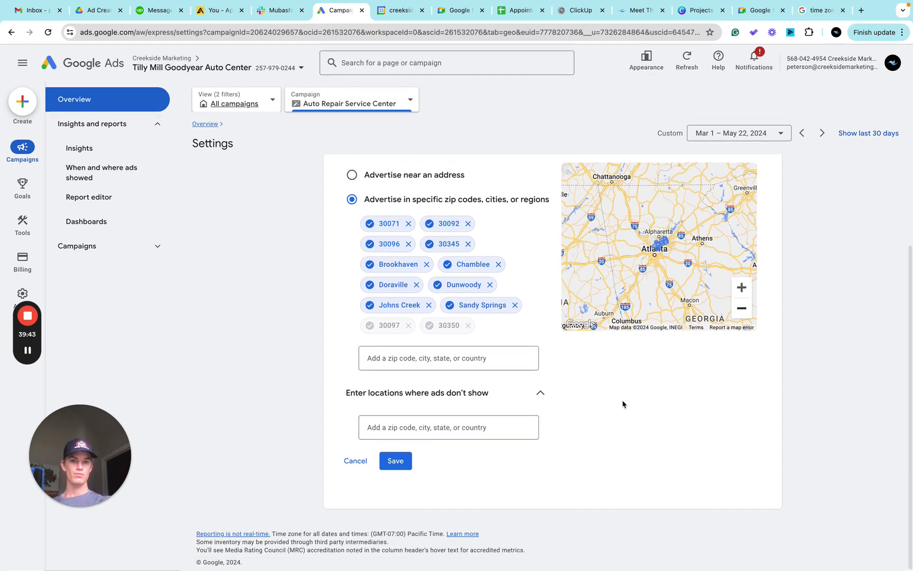
{"action": "left_click", "coordinate": [395, 461]}
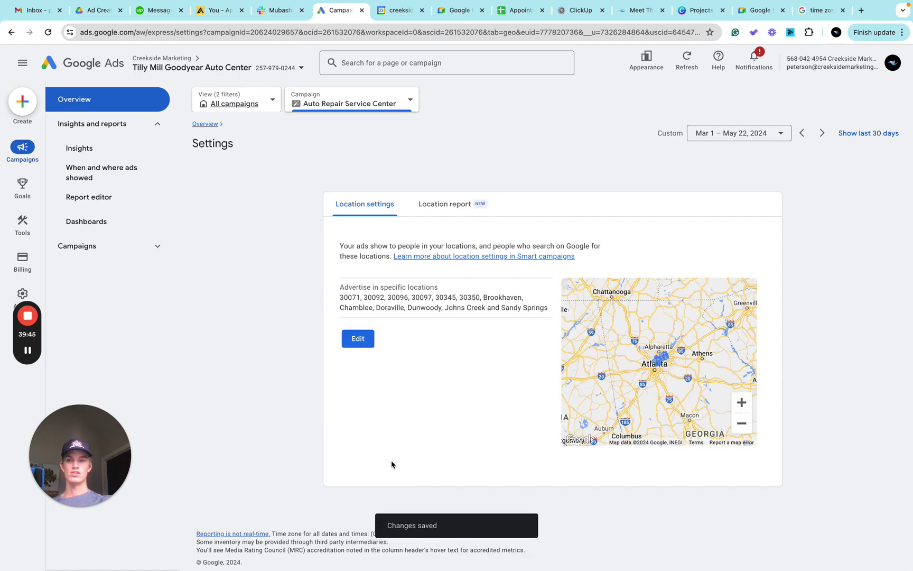
{"action": "left_click", "coordinate": [206, 124]}
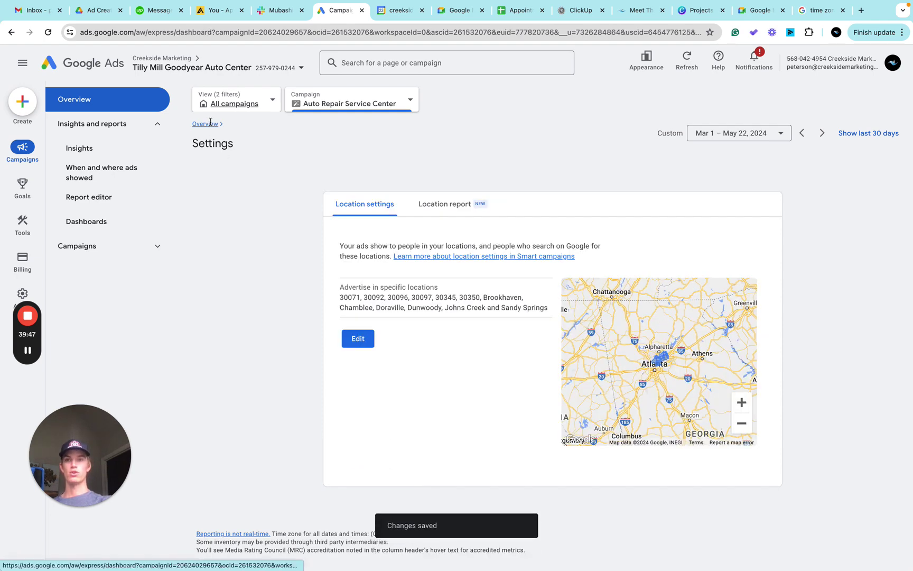